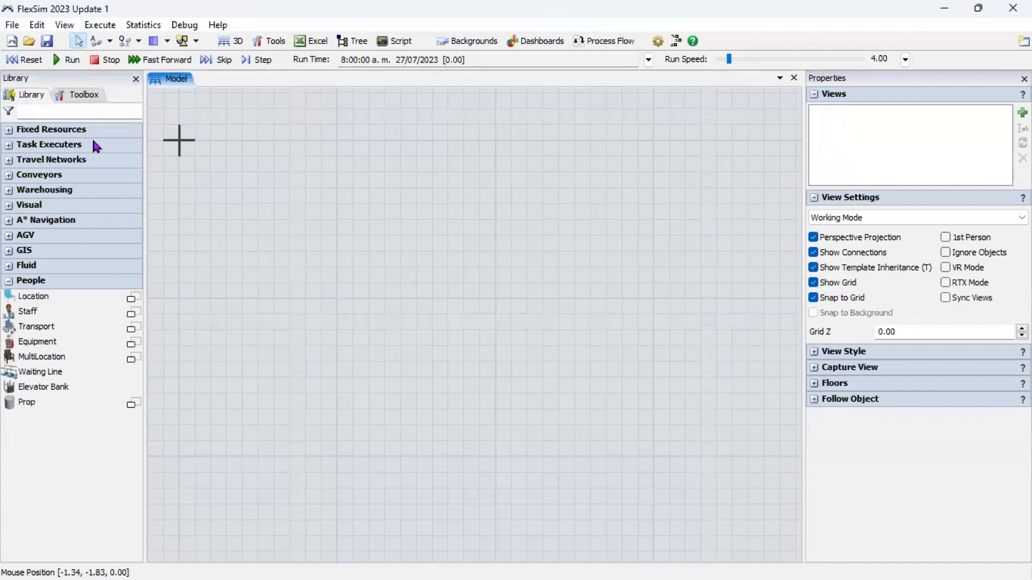
- Add a Source from the Fixed Resources to the model and place it at the origin
left_click(95, 132)
left_click_drag(86, 144, 196, 155)
scroll(251, 176, "up", 3)
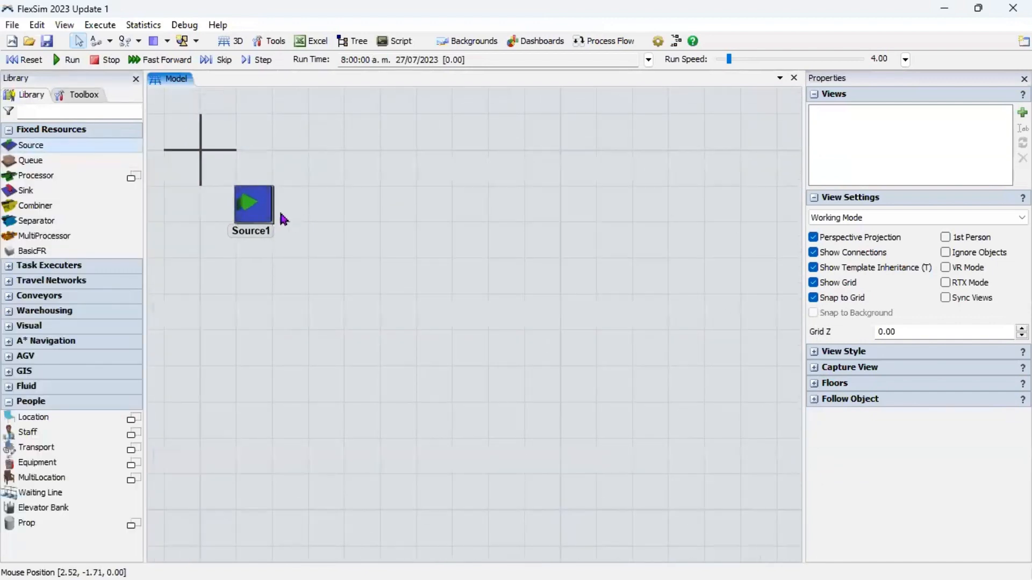
left_click_drag(235, 197, 197, 162)
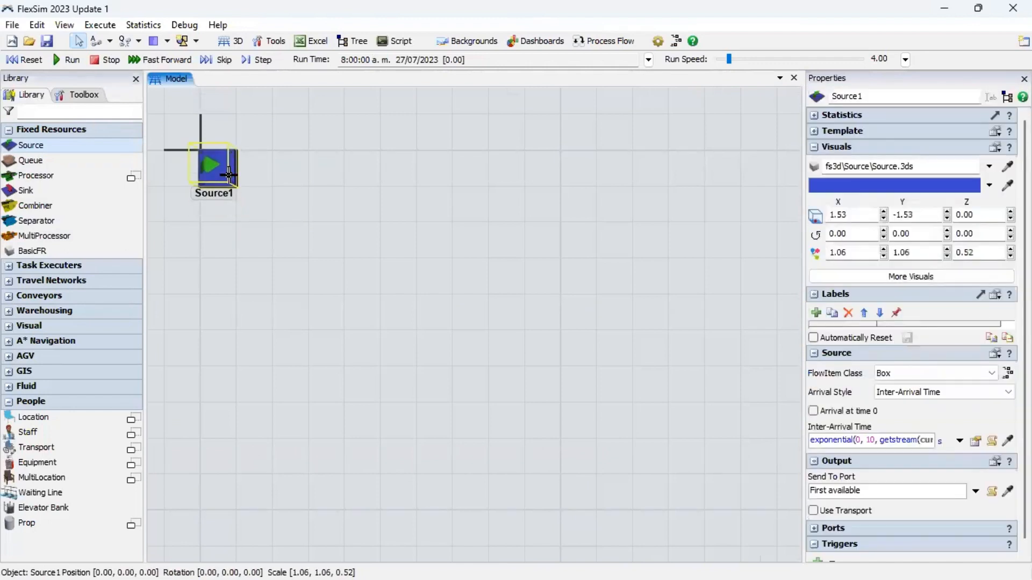
- Add a Queue at X 7 and a Processor at X 20, both in line with the source at Y 0
left_click_drag(76, 161, 192, 171)
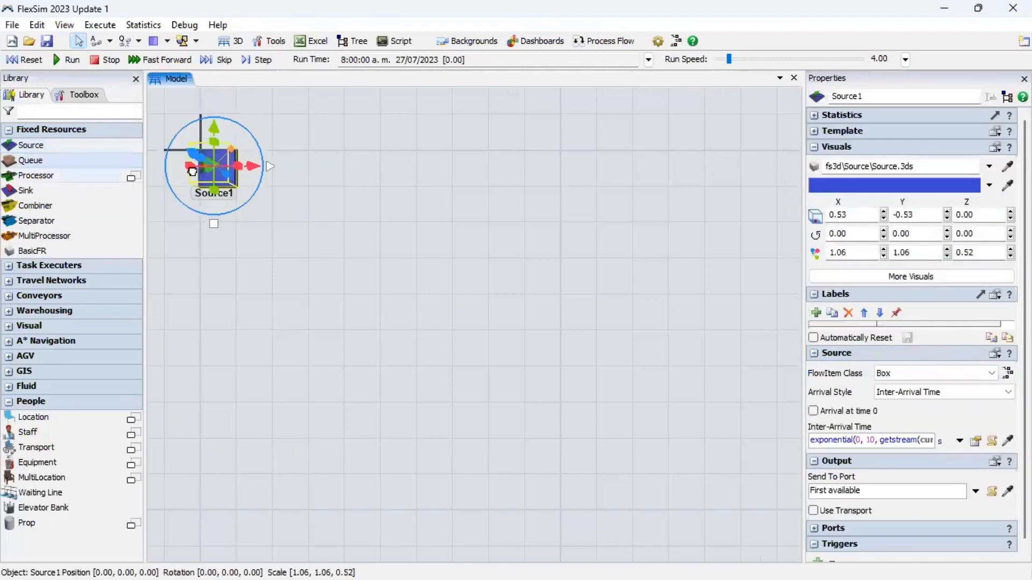
left_click_drag(441, 172, 454, 169)
scroll(479, 242, "down", 2)
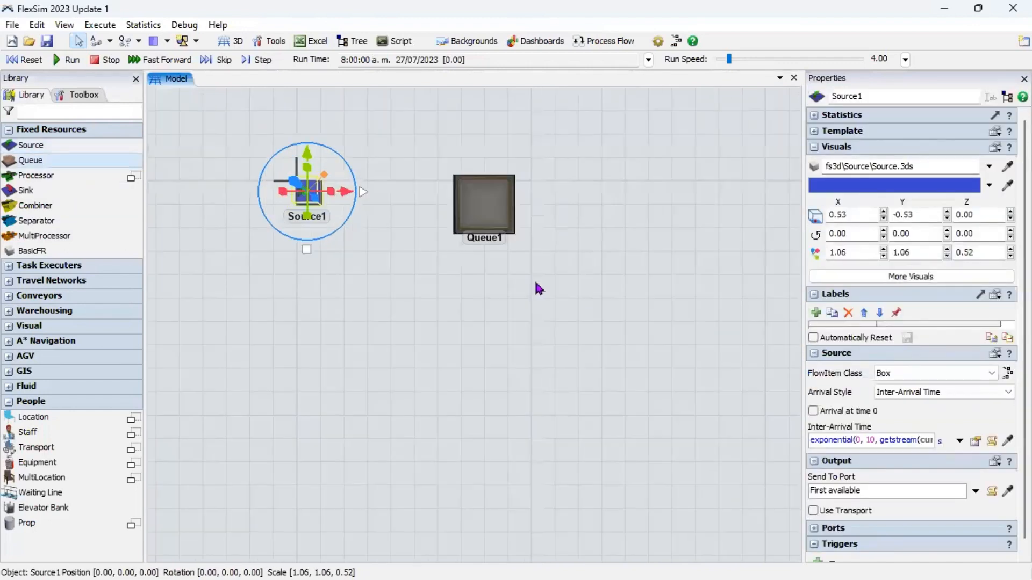
left_click_drag(537, 288, 302, 259)
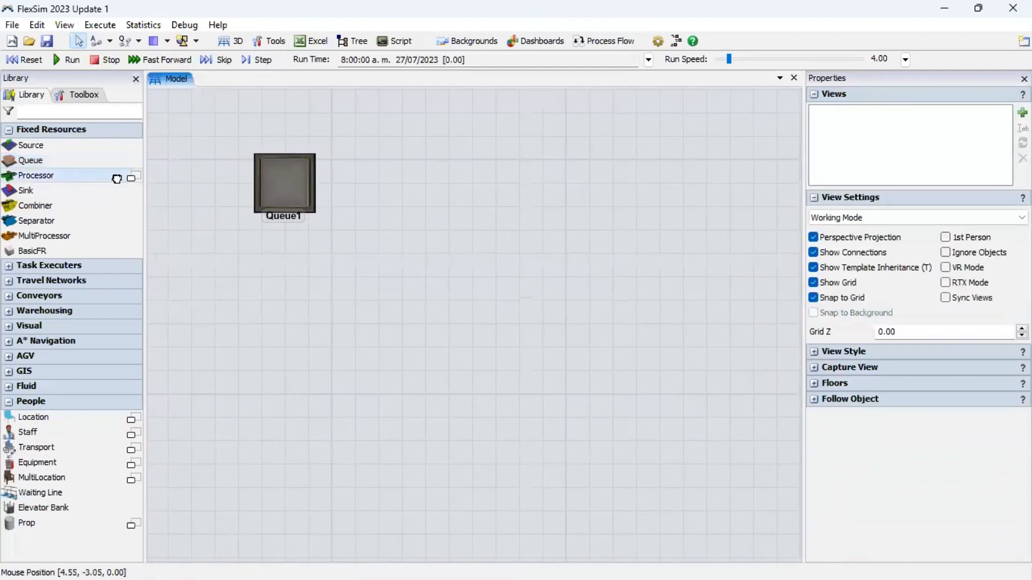
left_click_drag(531, 170, 597, 192)
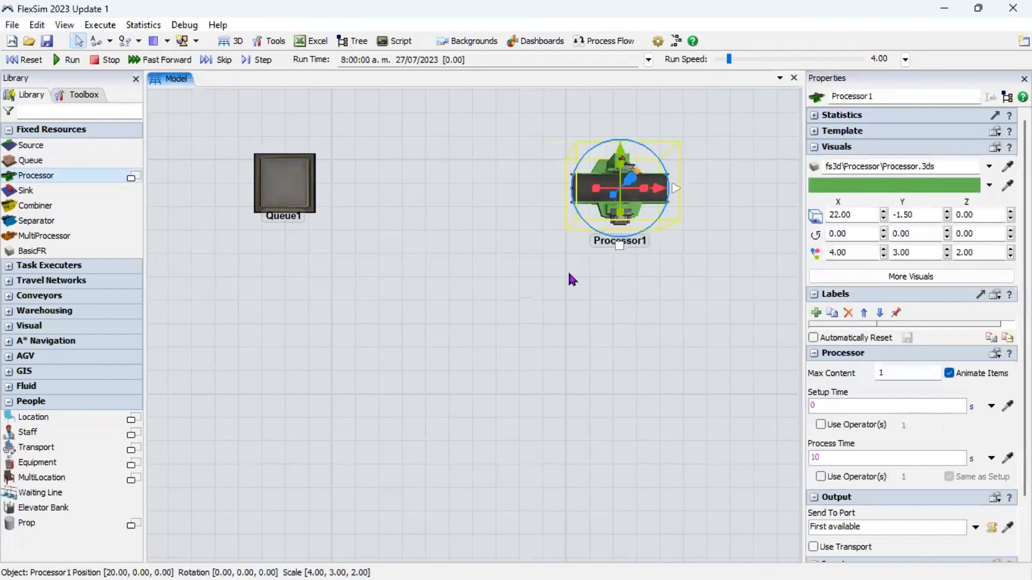
- Add a Sink to the model just beyond the processor's output end
left_click_drag(569, 277, 360, 268)
left_click_drag(37, 191, 154, 200)
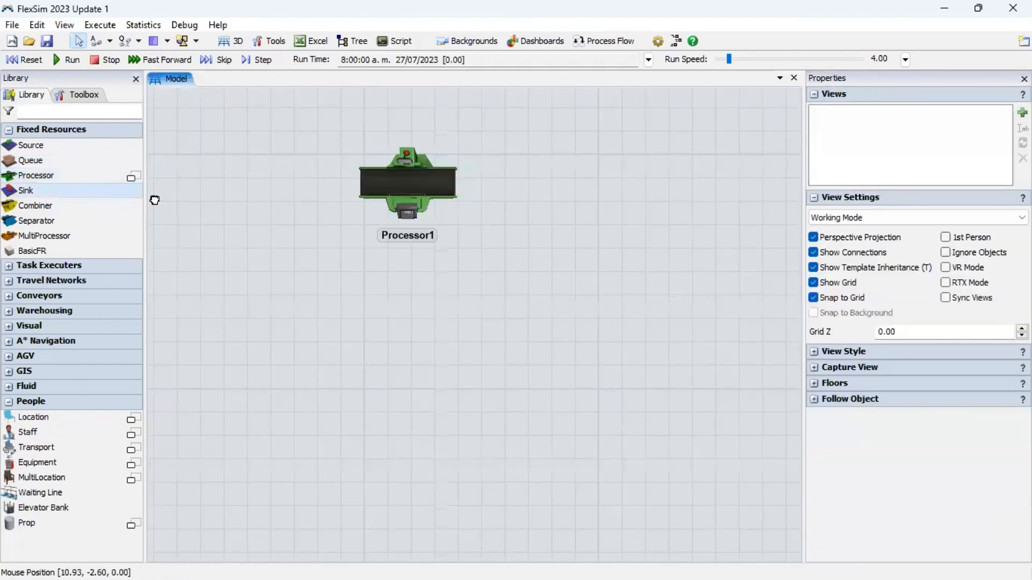
left_click_drag(508, 184, 513, 190)
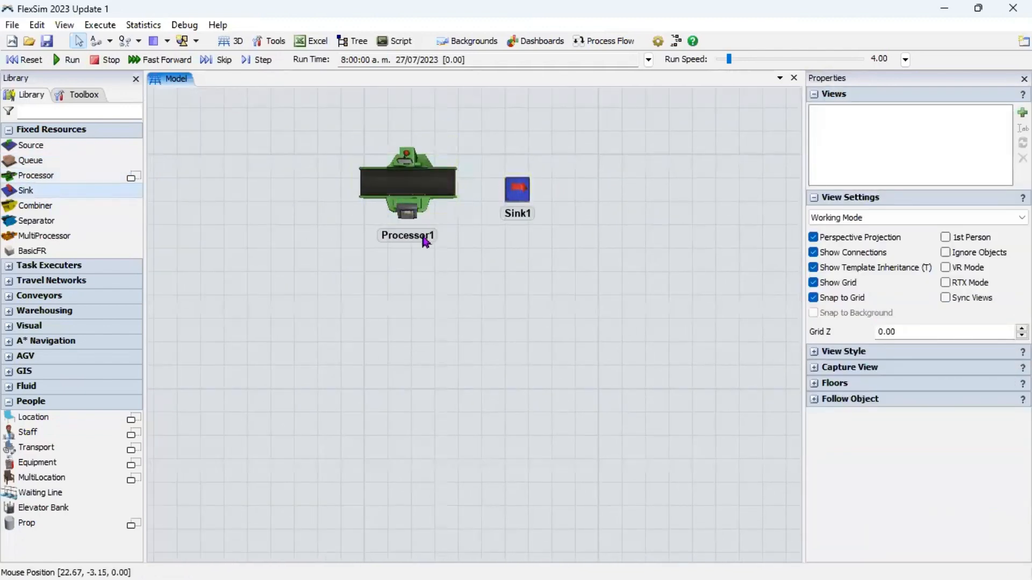
- Connect the source to the queue and the queue to the processor
scroll(423, 238, "up", 1)
scroll(309, 255, "down", 1)
left_click_drag(373, 249, 542, 255)
scroll(532, 264, "down", 2)
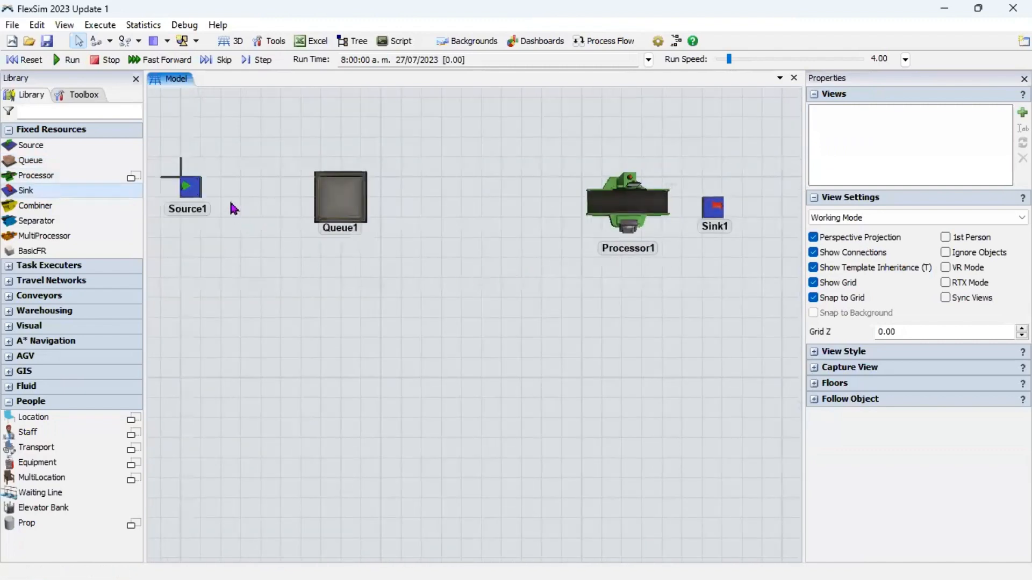
left_click_drag(237, 210, 249, 267)
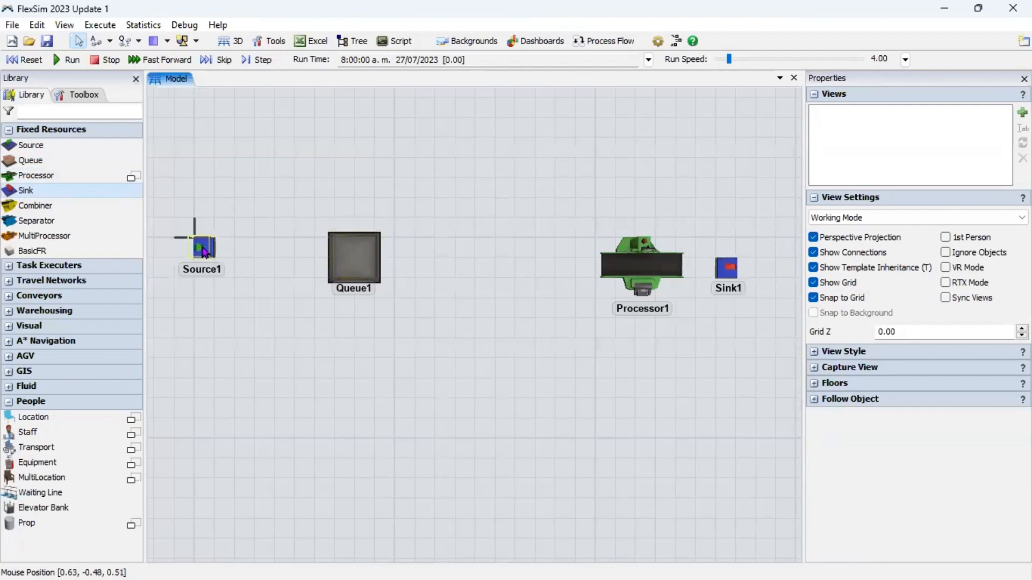
left_click_drag(202, 247, 360, 247)
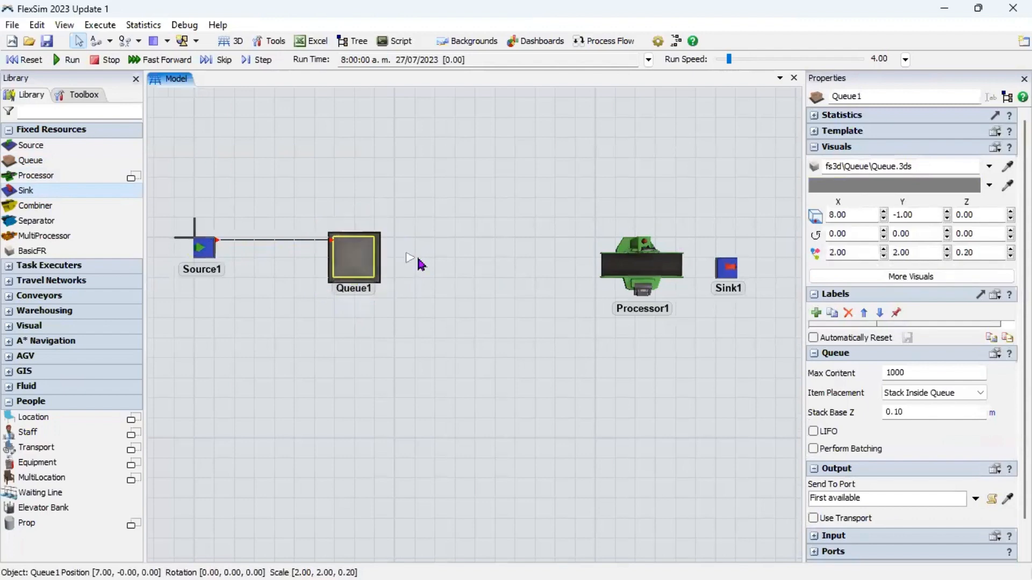
left_click_drag(502, 233, 651, 271)
- Connect the processor to the sink with Connect Objects, and line the sink up with the source's row
left_click_drag(682, 307, 553, 308)
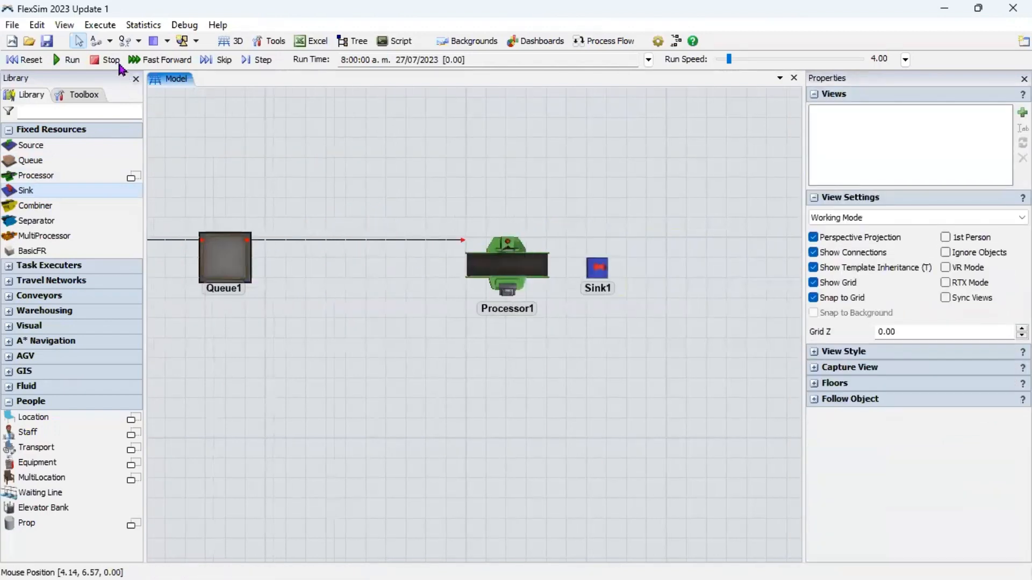
left_click(110, 42)
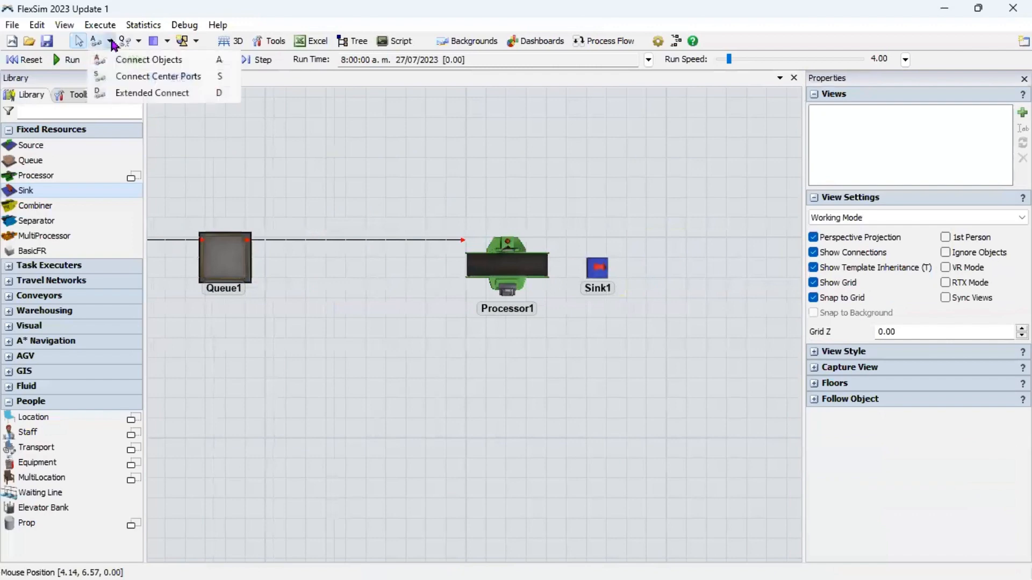
left_click(148, 60)
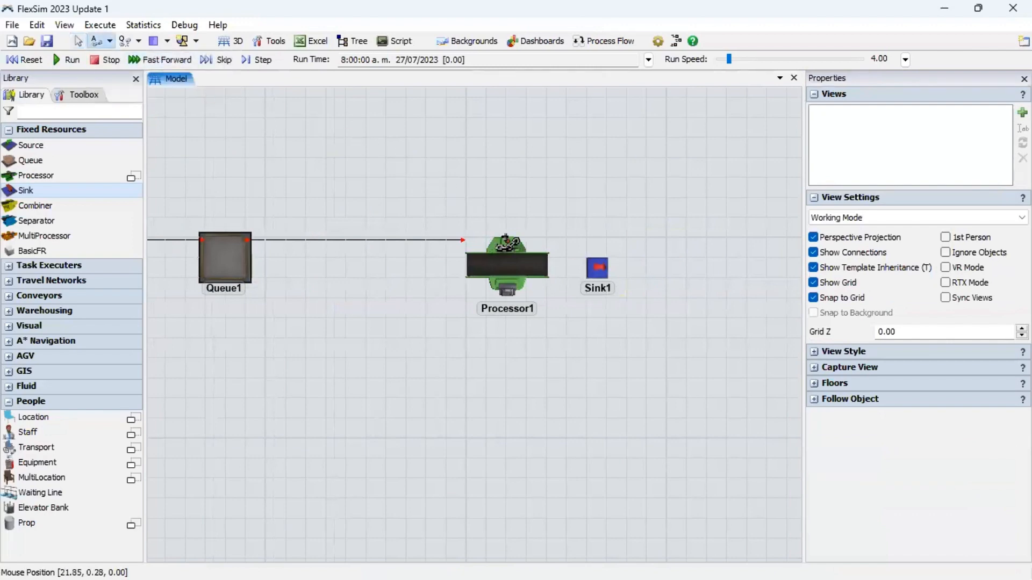
left_click_drag(507, 263, 597, 251)
left_click(611, 234)
- Select the source and collapse its Visuals and Labels properties
left_click_drag(387, 298, 533, 297)
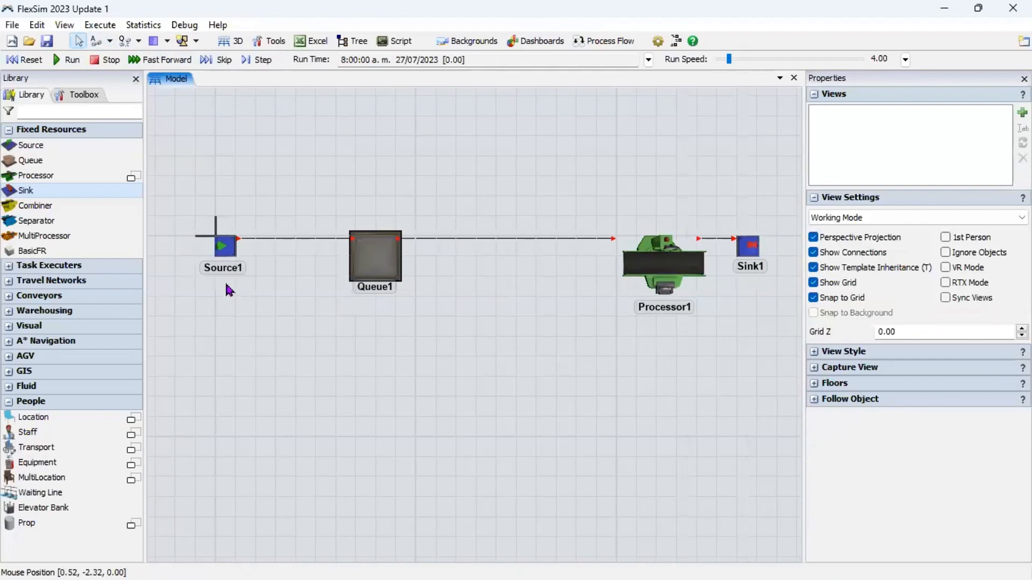
scroll(202, 252, "up", 5)
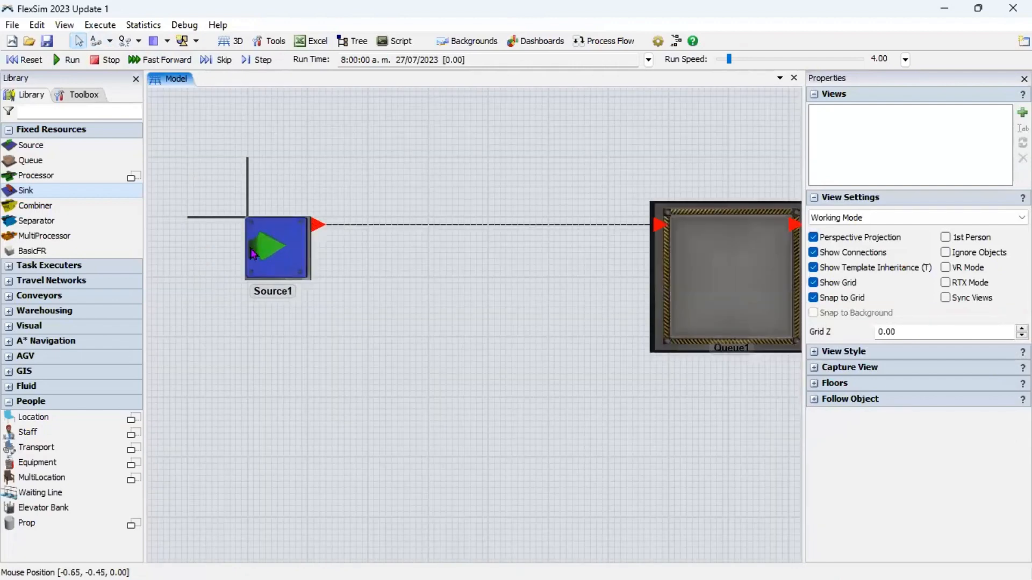
left_click(225, 246)
left_click(275, 231)
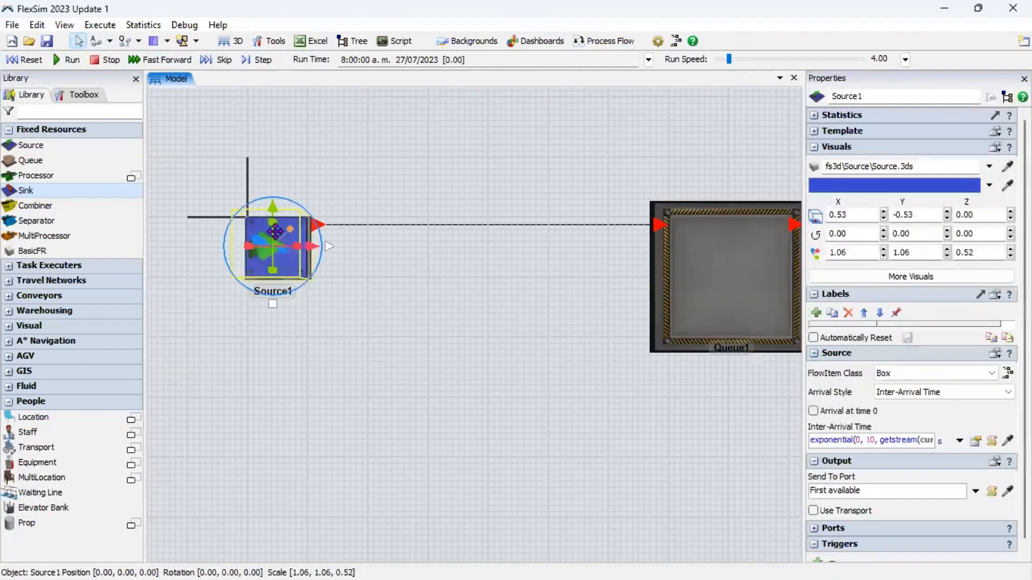
left_click(837, 147)
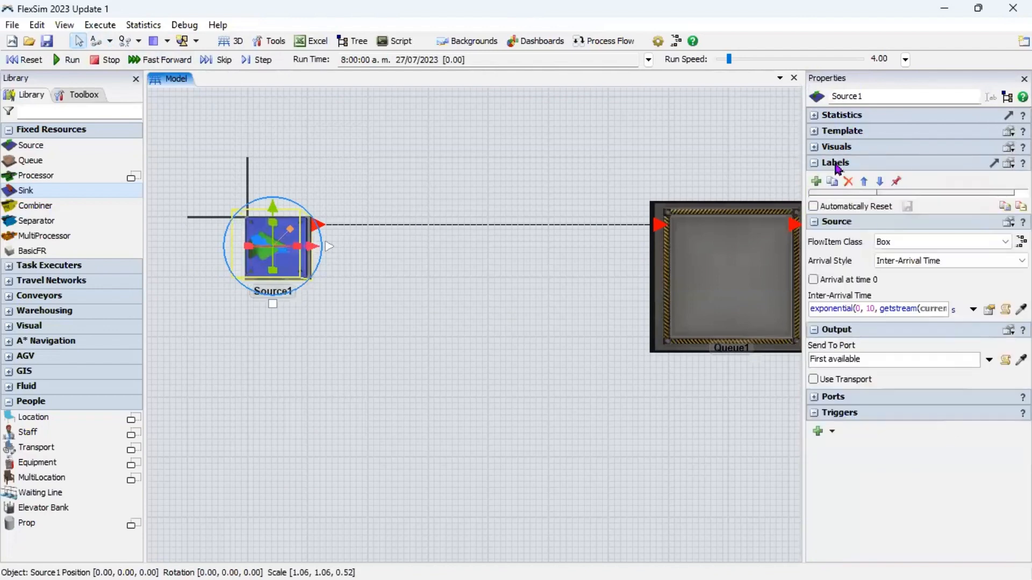
left_click(835, 163)
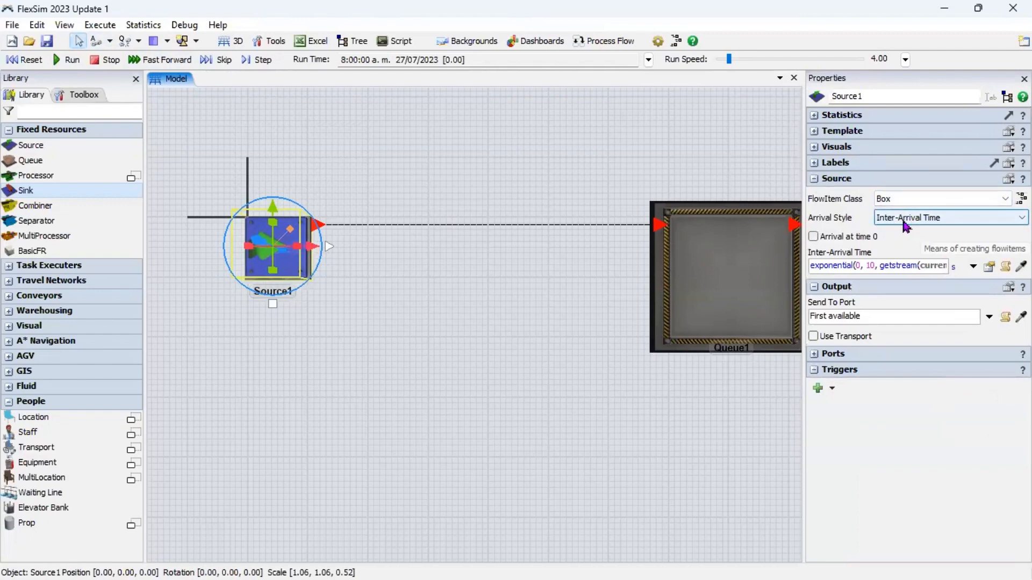
- Set the scale of the source's exponential inter-arrival time to 30, keeping location 0
left_click(990, 267)
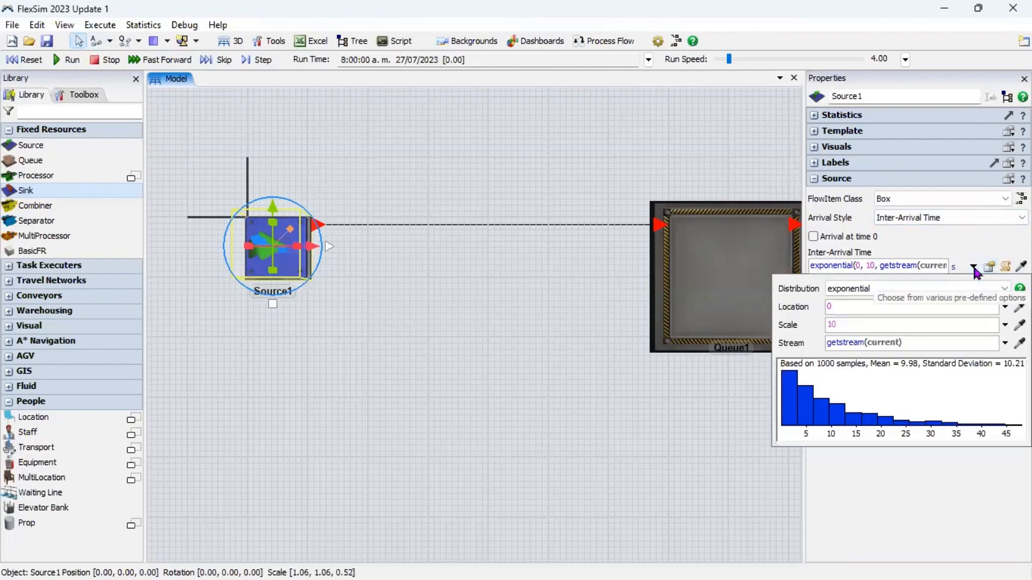
left_click(974, 267)
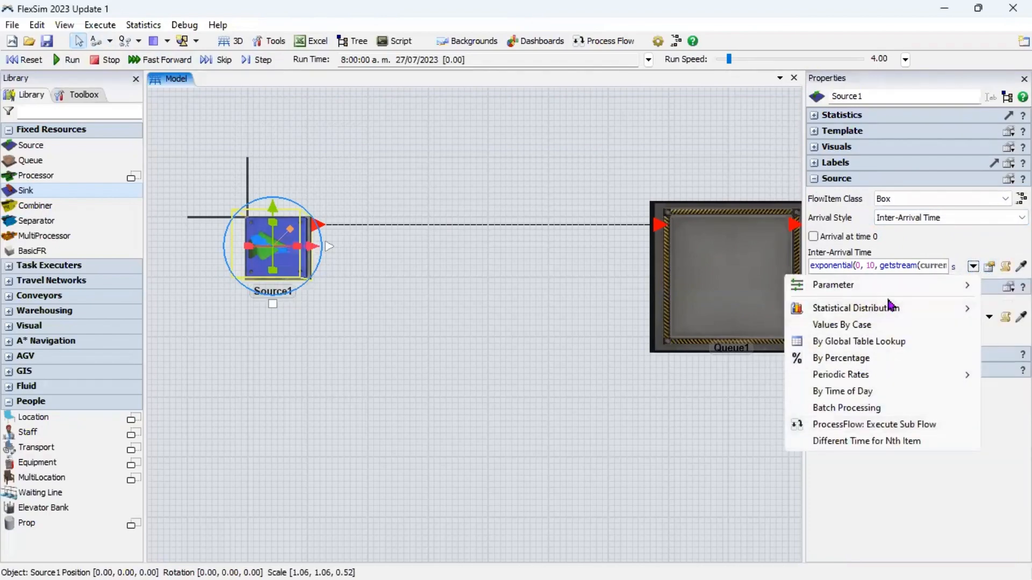
mouse_move(916, 310)
left_click(986, 269)
left_click(989, 268)
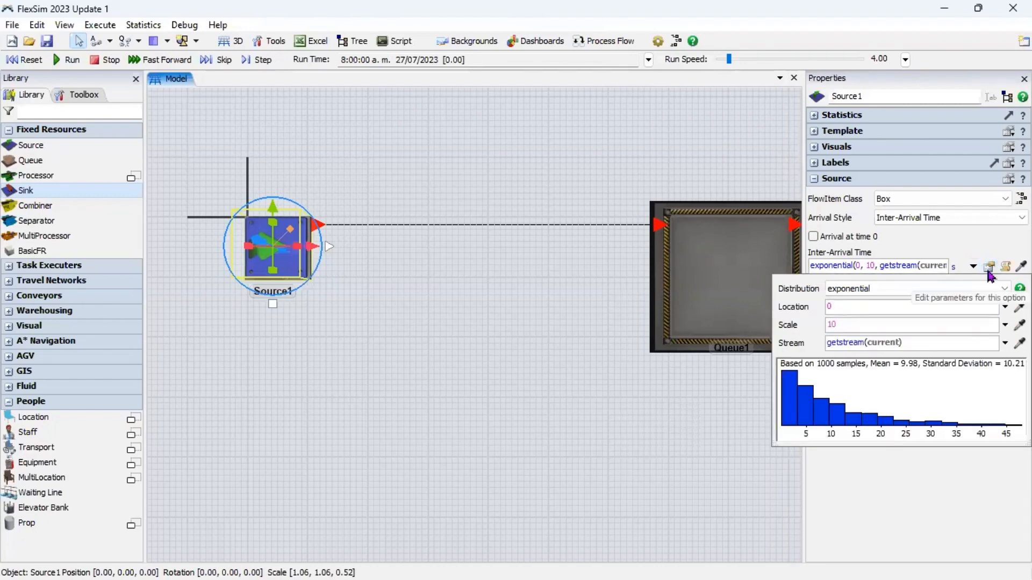
double_click(836, 325)
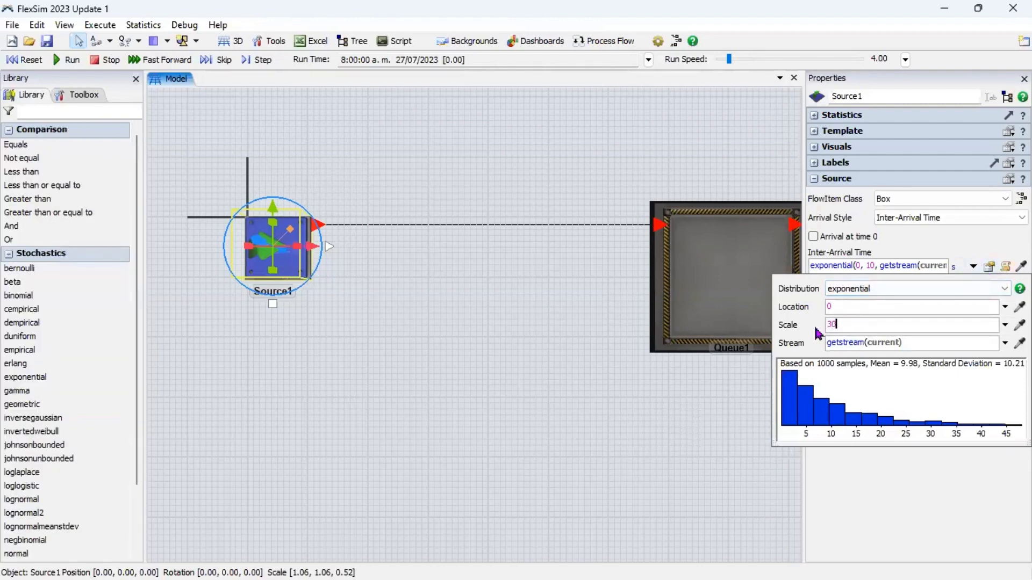
left_click(891, 483)
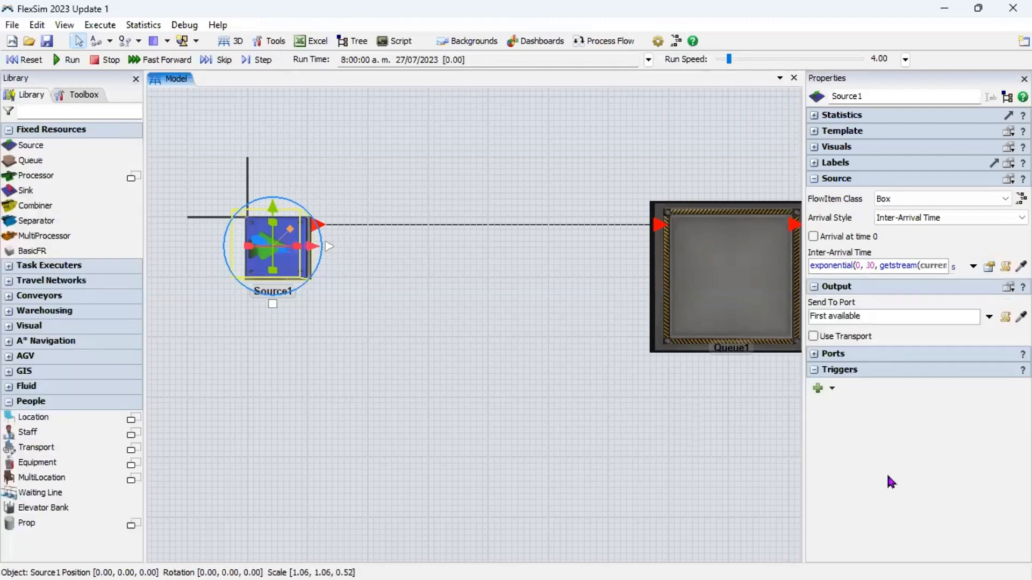
- Collapse the source's output and trigger properties, and set the queue's item placement to Horizontal Line
left_click(822, 291)
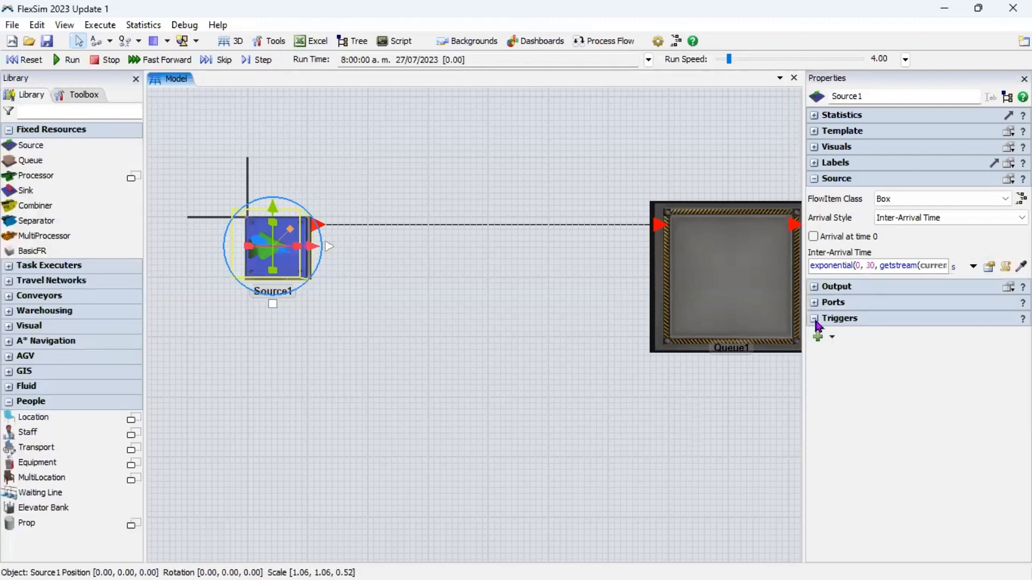
left_click(696, 264)
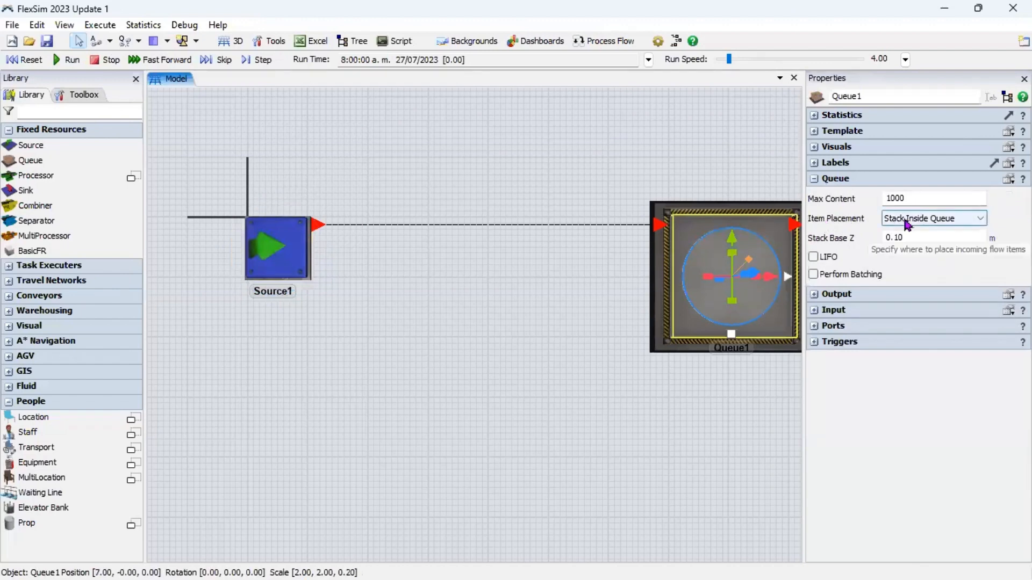
left_click(885, 220)
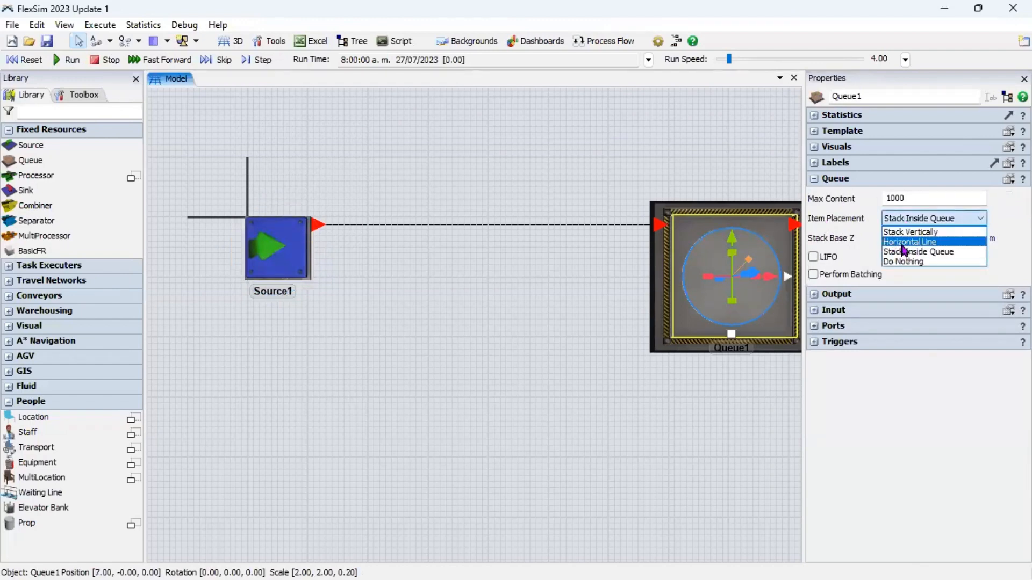
left_click(906, 243)
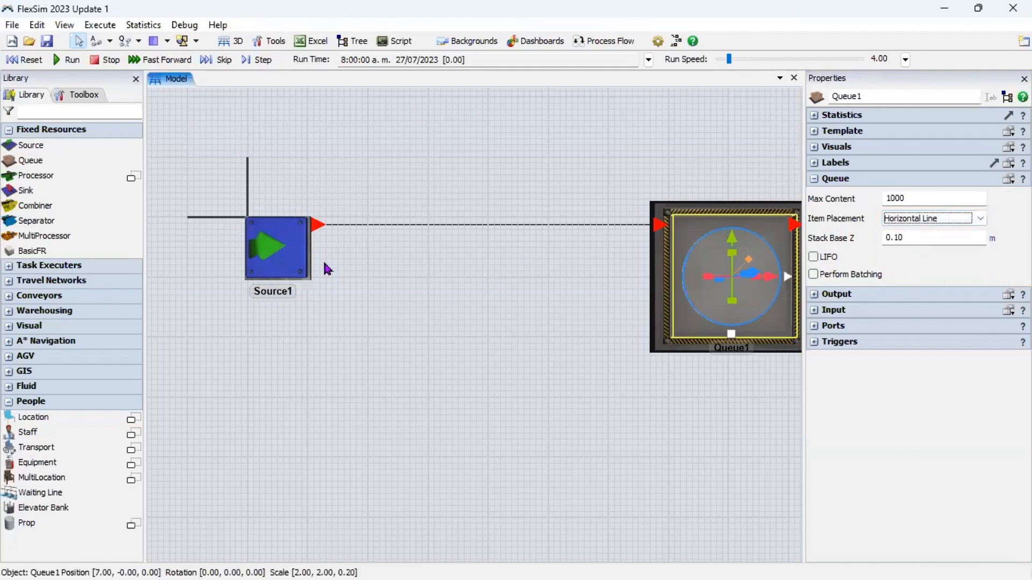
- Set the source's FlowItem class to Man and deselect the source
left_click(277, 243)
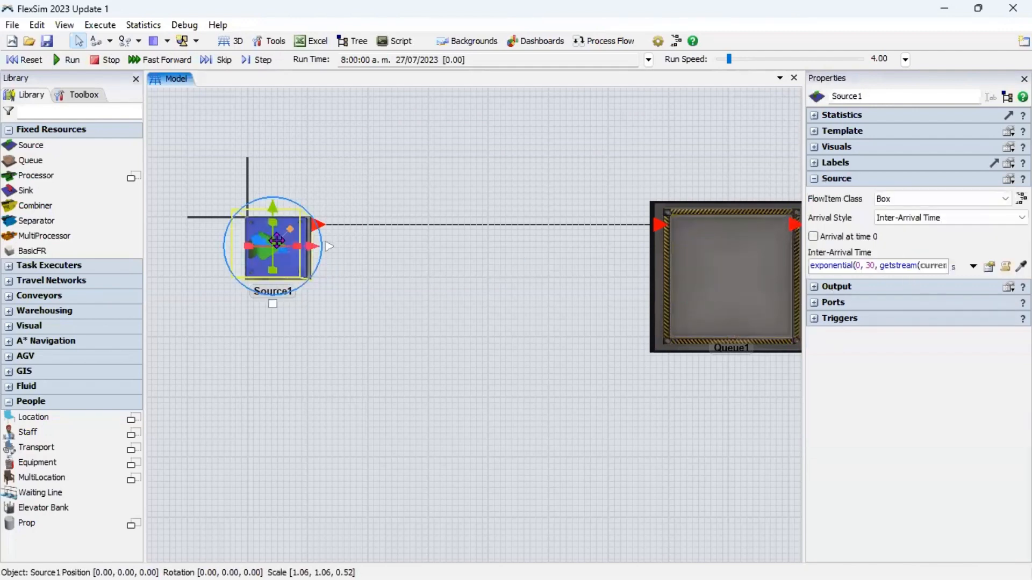
left_click(897, 202)
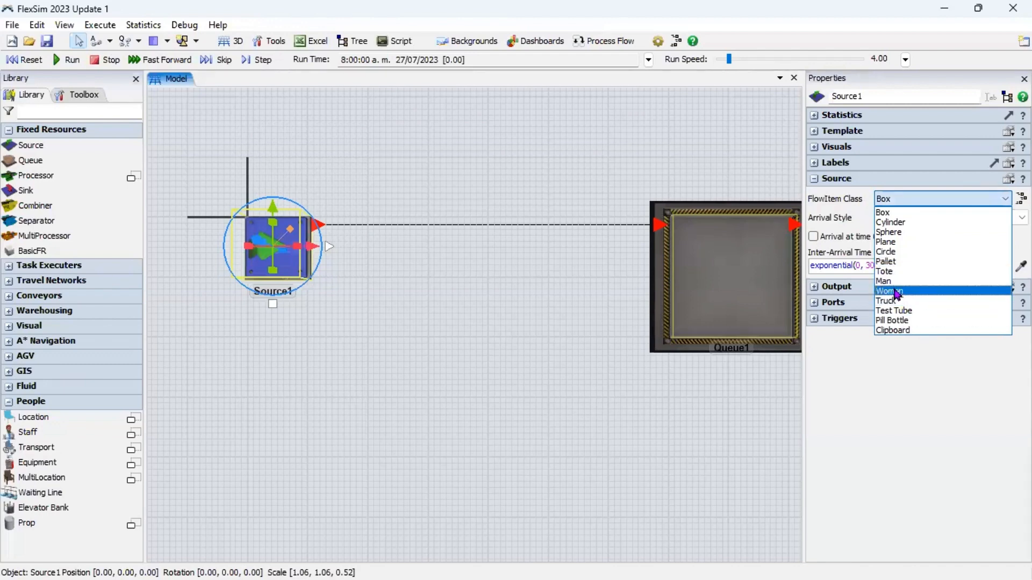
left_click(892, 291)
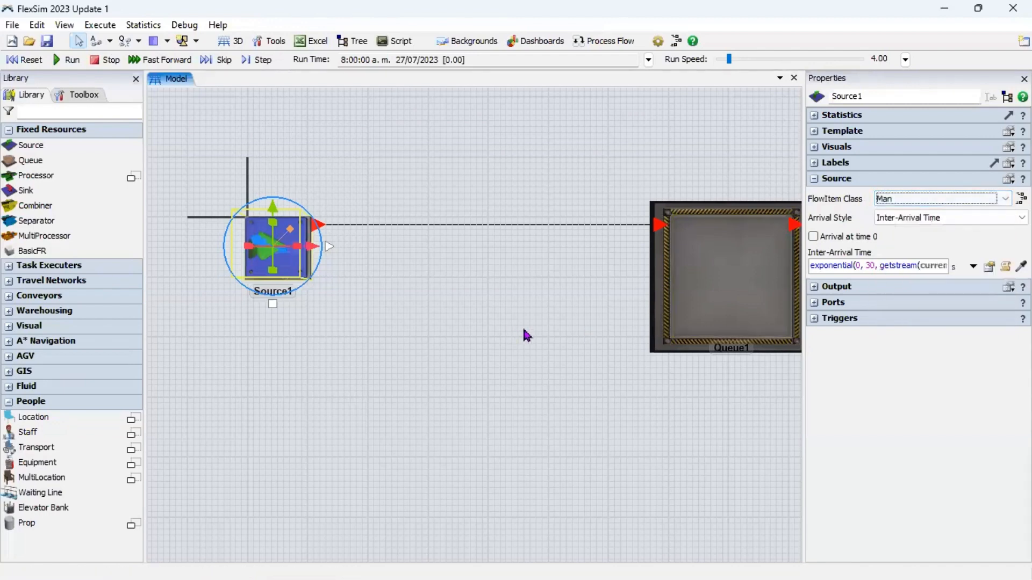
left_click(551, 331)
- Select the processor and choose a normal statistical distribution for its process time
left_click_drag(548, 326, 395, 328)
scroll(395, 334, "down", 4)
left_click_drag(611, 366, 412, 339)
scroll(417, 346, "down", 2)
left_click(672, 323)
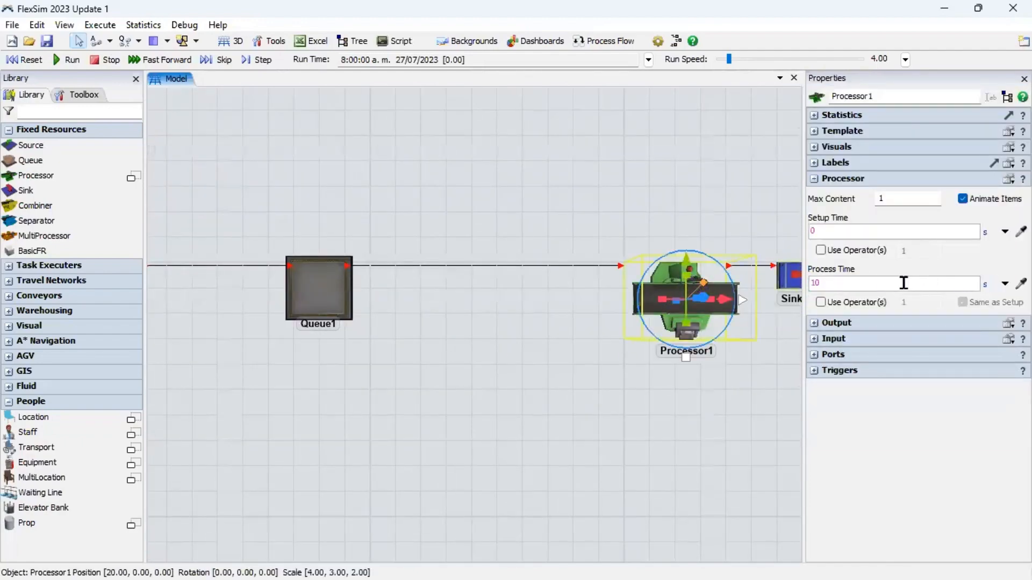
left_click(829, 283)
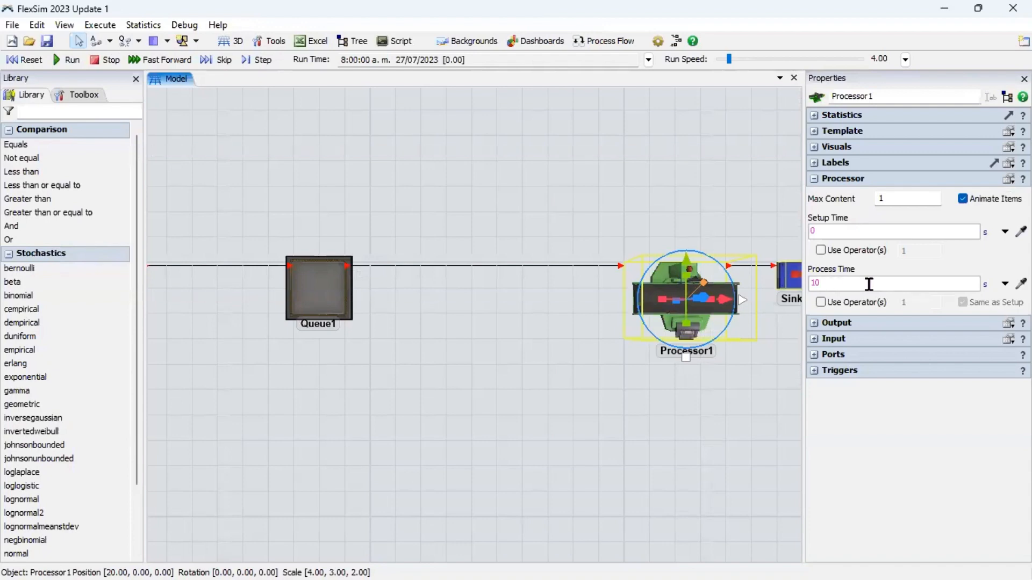
left_click(1004, 284)
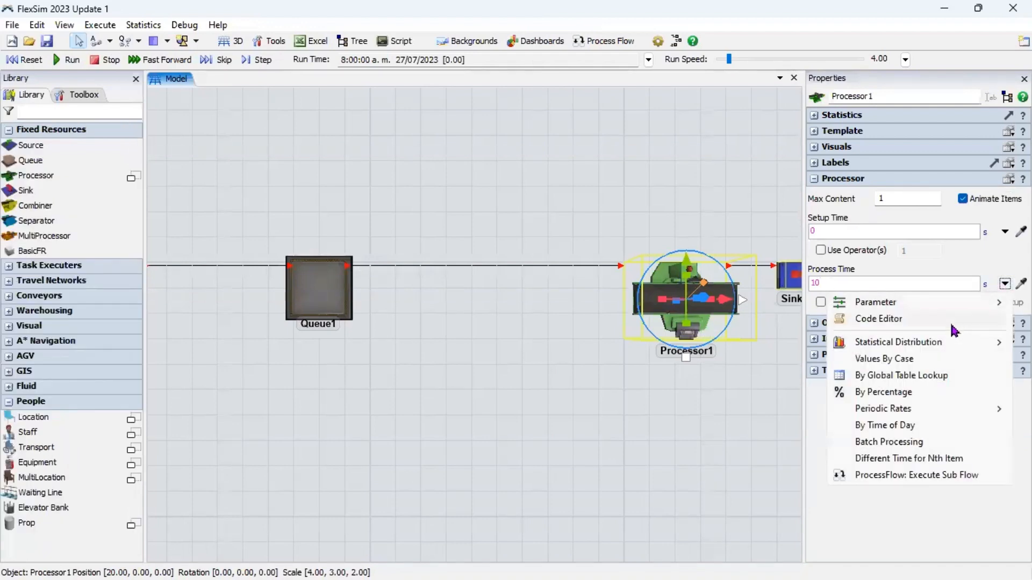
mouse_move(953, 343)
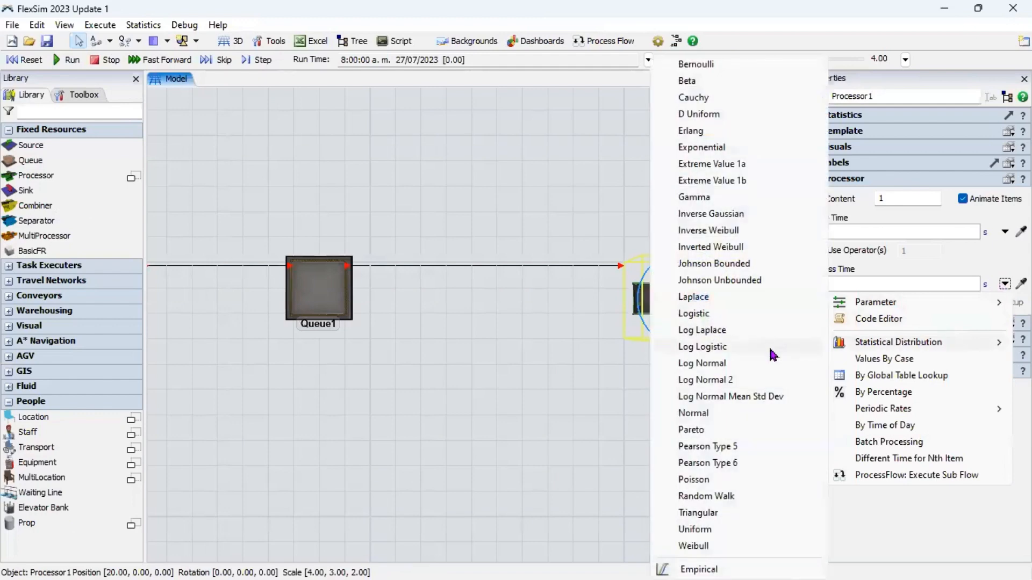
left_click(738, 419)
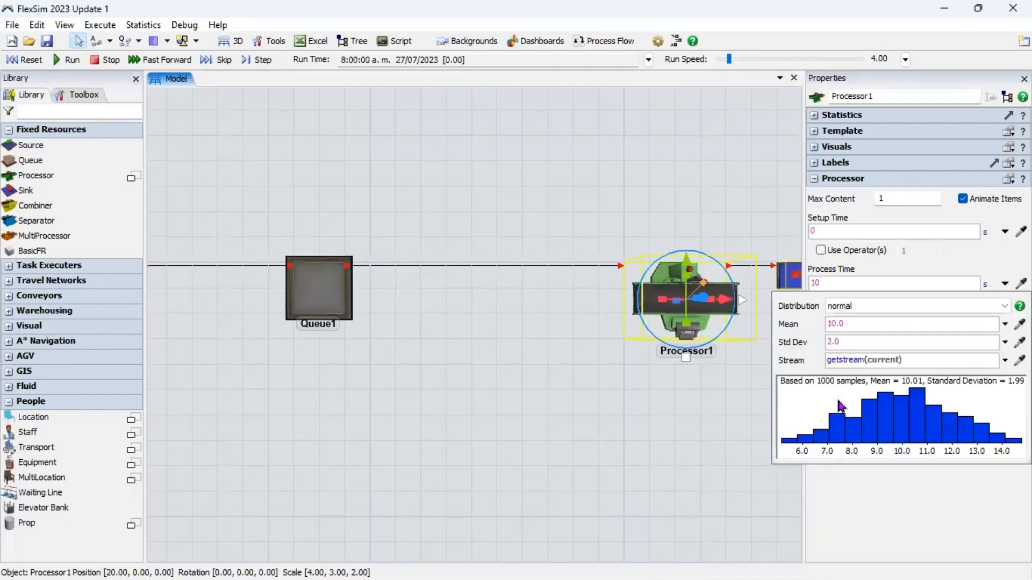
- Set the process time's normal distribution to a mean of 5 and a standard deviation of 1
left_click(857, 324)
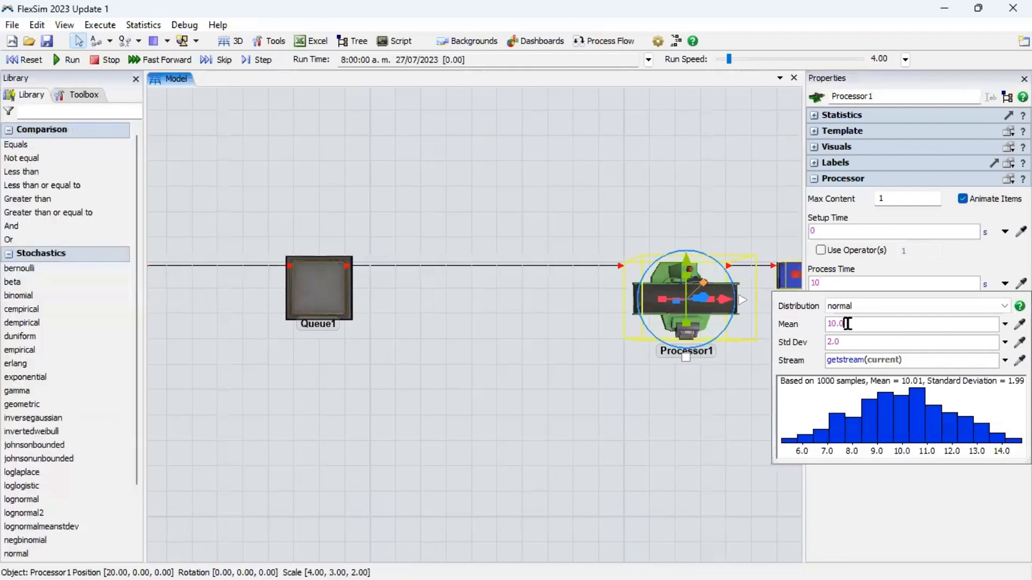
left_click_drag(854, 324, 816, 347)
type("5, ")
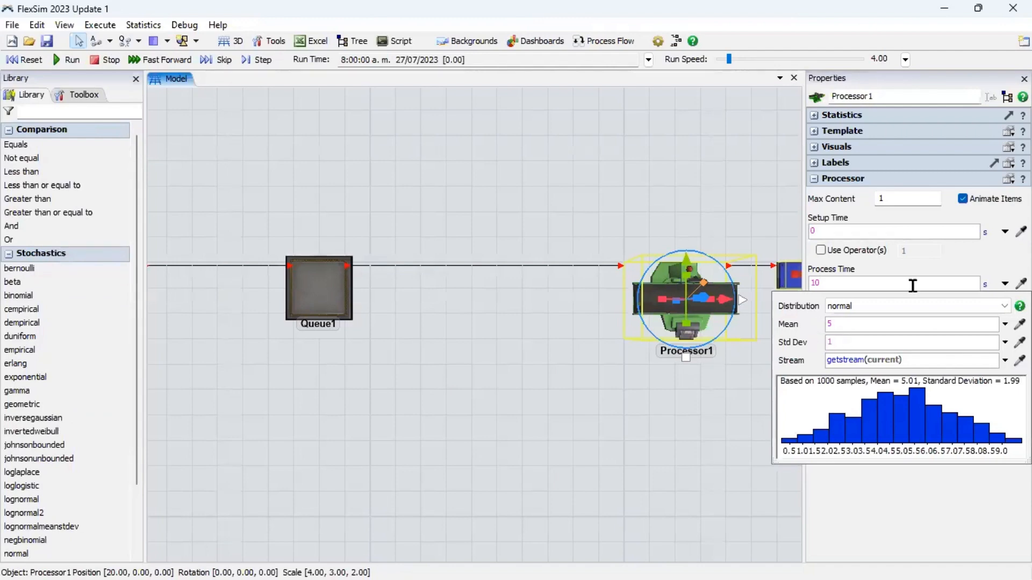
type("1")
left_click(934, 276)
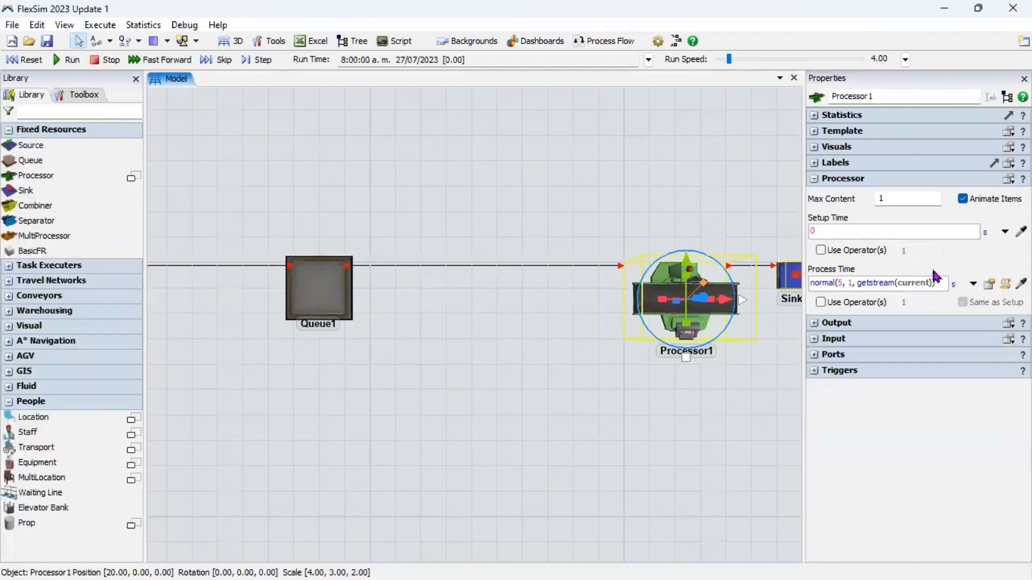
- Change the processor's process time unit to minutes and deselect the processor
left_click(958, 284)
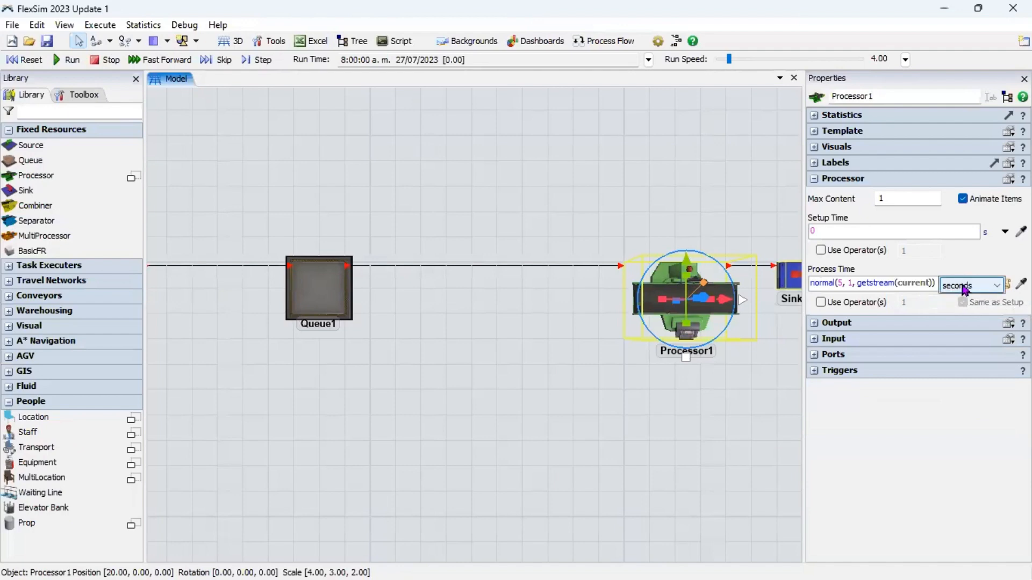
left_click(962, 285)
left_click(956, 329)
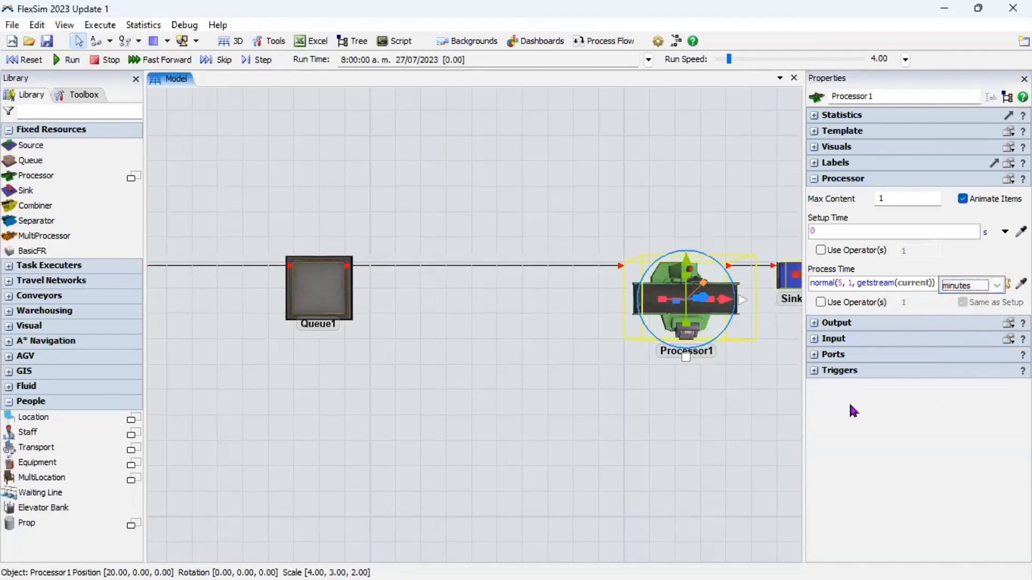
left_click(687, 414)
- Reset the simulation and skip through its events to test the model
scroll(684, 412, "down", 2)
left_click_drag(579, 372, 558, 341)
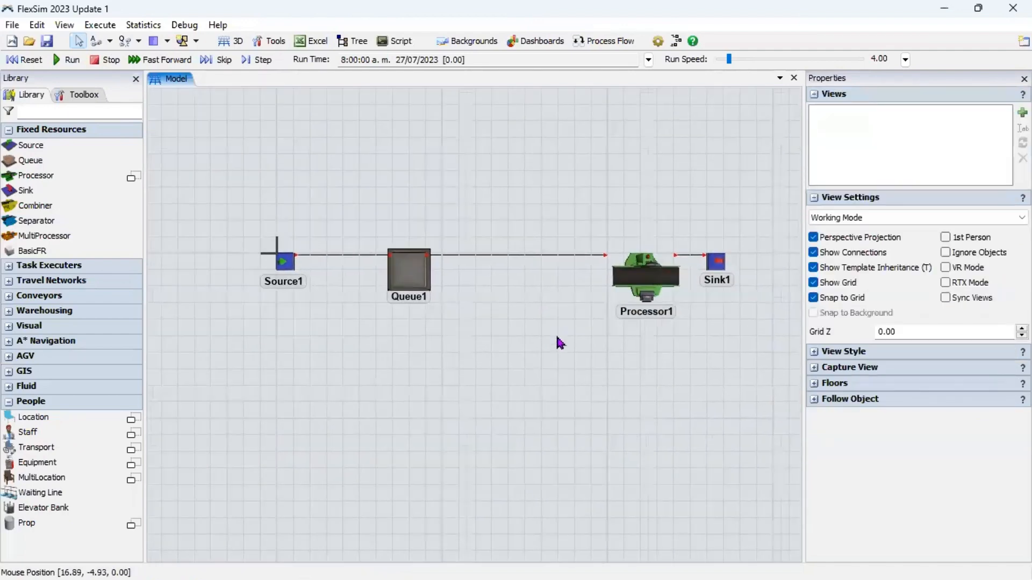
left_click(31, 63)
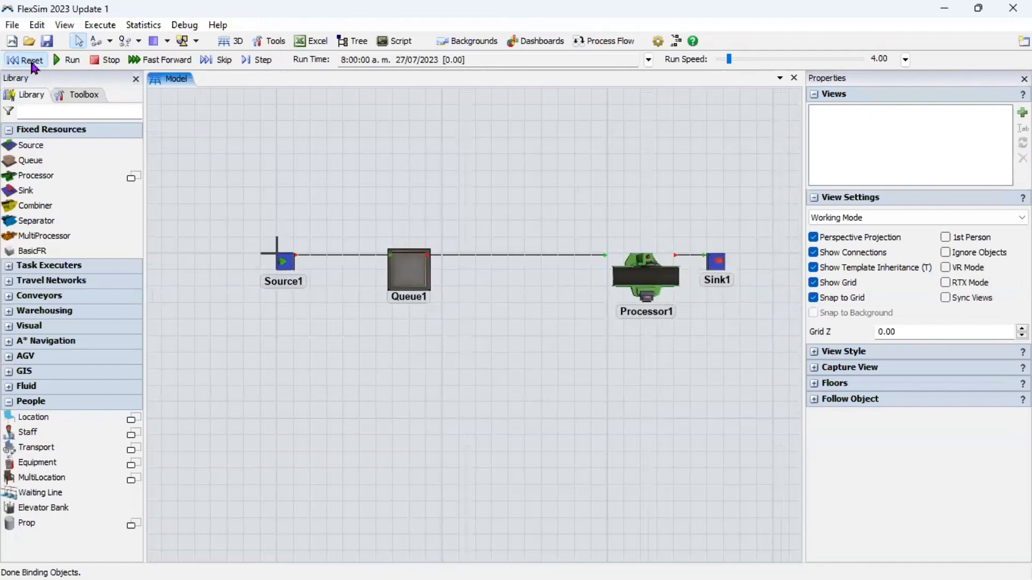
left_click(226, 63)
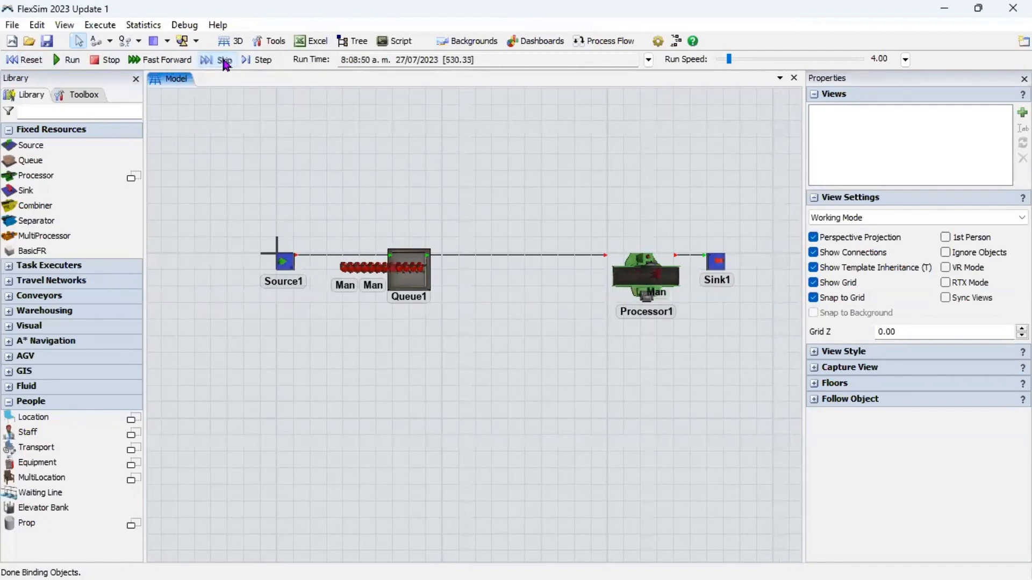
- Examine the people lined up at the queue and the processor in perspective, and restore the overhead view of the model
right_click(476, 338)
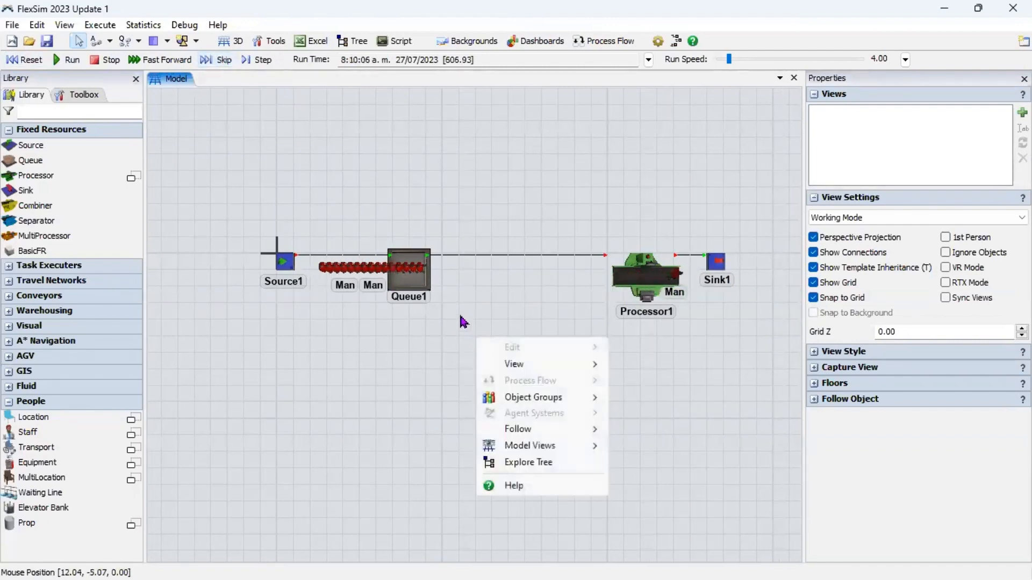
left_click(460, 315)
right_click_drag(472, 321, 517, 327)
scroll(518, 328, "up", 6)
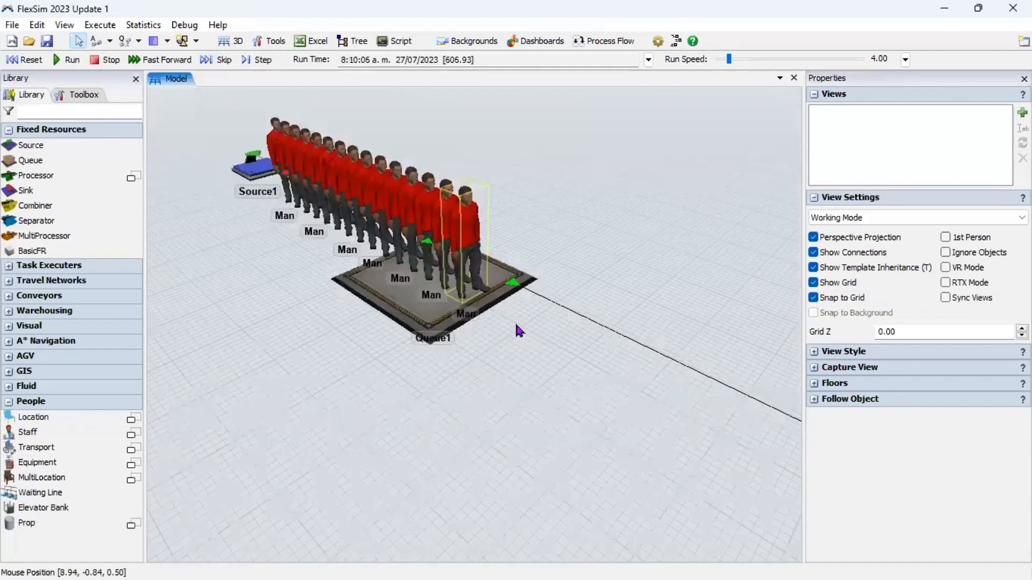
scroll(518, 337, "down", 4)
left_click_drag(583, 467, 465, 374)
left_click(458, 375)
scroll(458, 375, "up", 6)
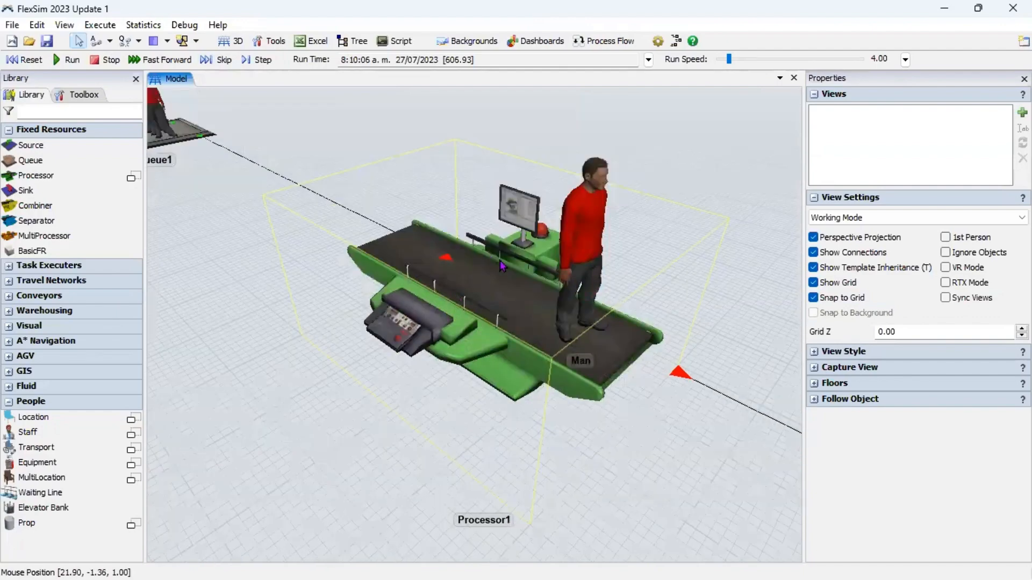
scroll(444, 309, "down", 10)
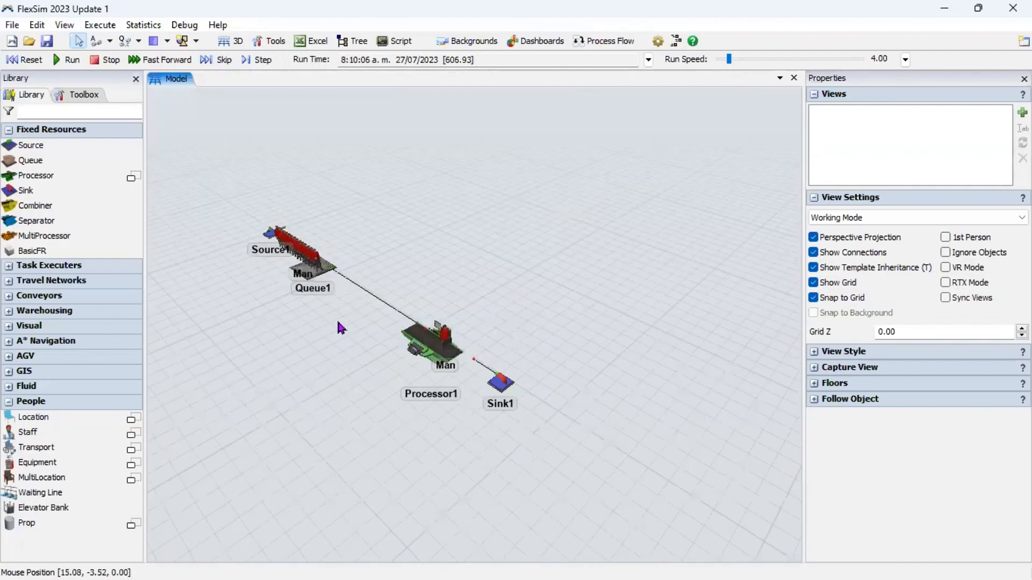
right_click_drag(367, 331, 368, 288)
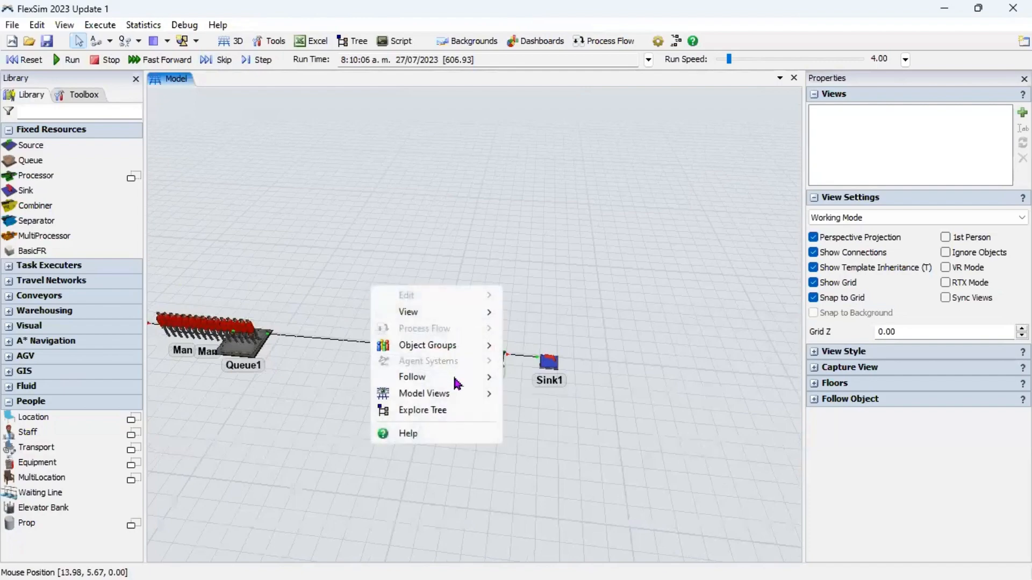
mouse_move(473, 399)
left_click(533, 398)
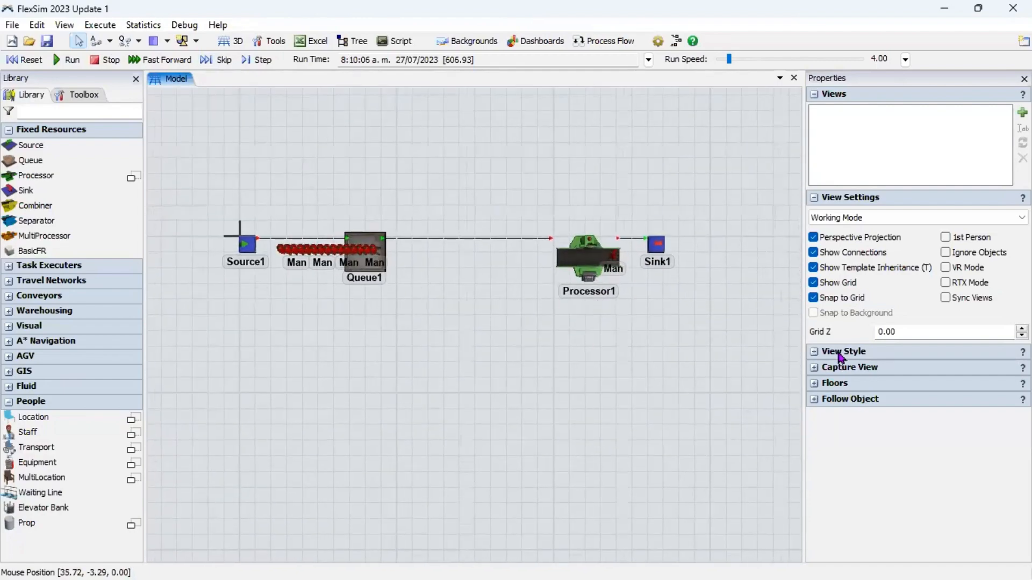
- Set the view's name style to Show Names and Stats
left_click(841, 356)
left_click(928, 326)
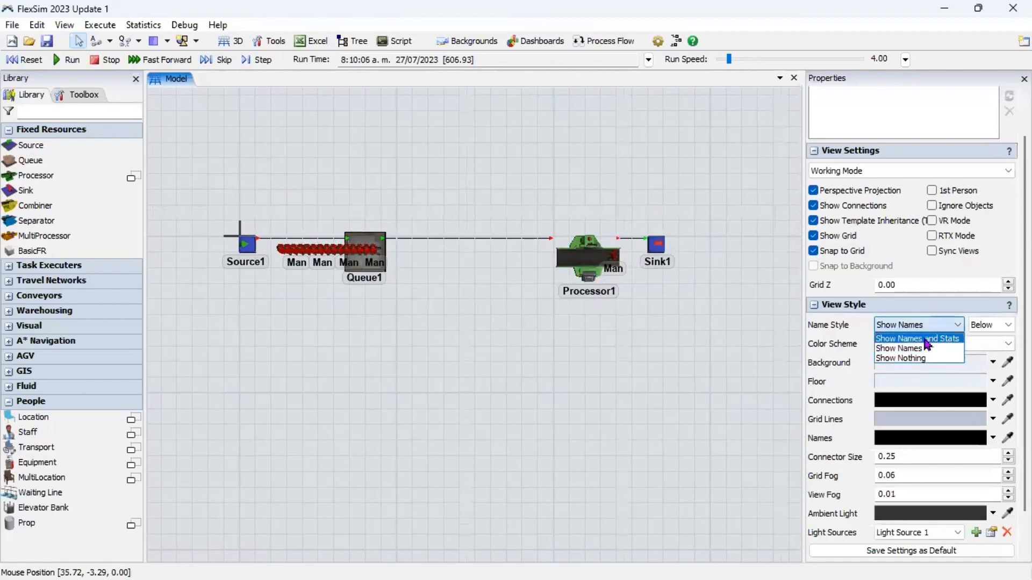
left_click(926, 337)
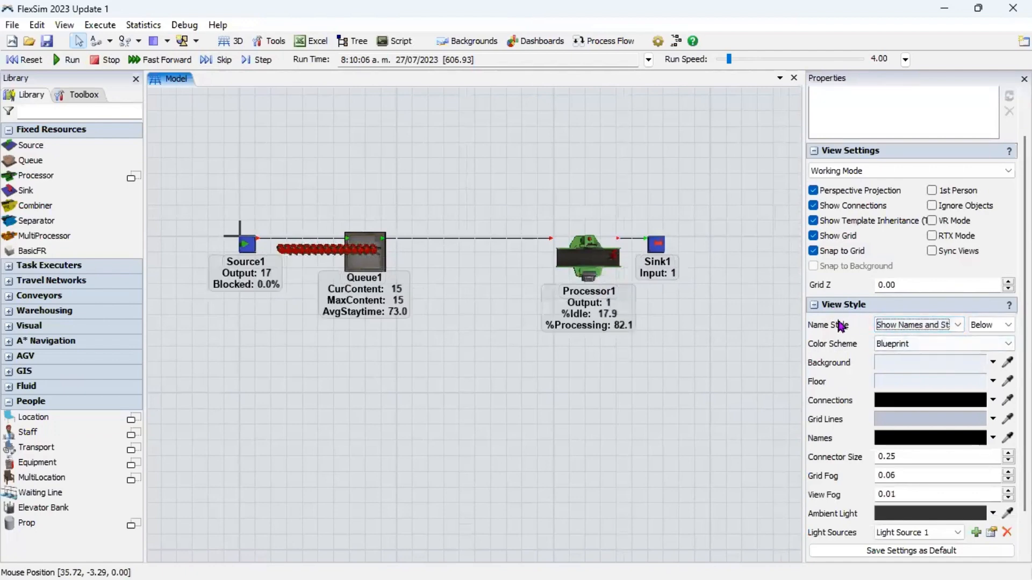
scroll(377, 313, "up", 4)
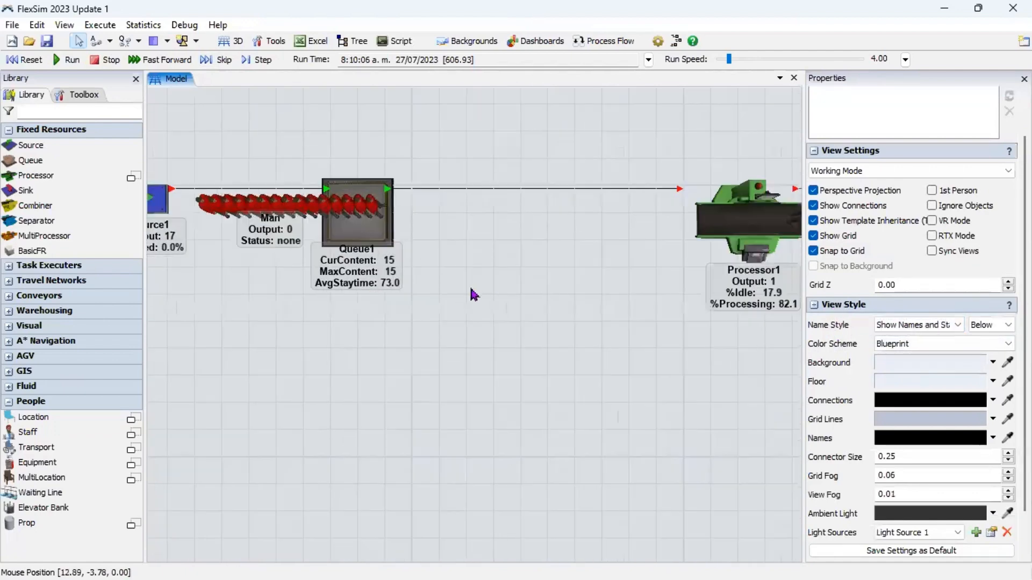
scroll(473, 293, "down", 3)
left_click_drag(550, 270, 536, 296)
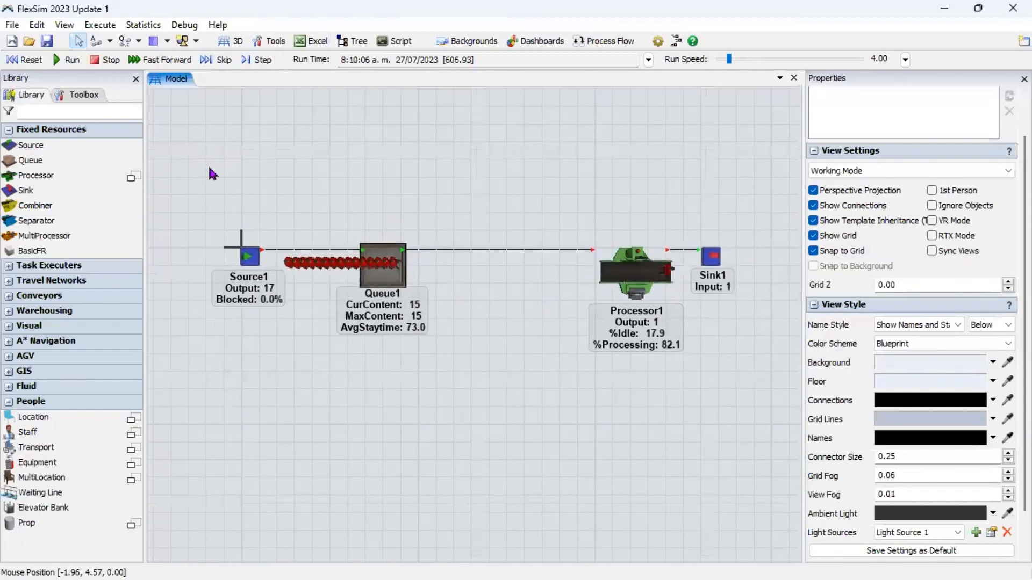
- Reset the simulation and enable a stop time of 7200 seconds
left_click(30, 60)
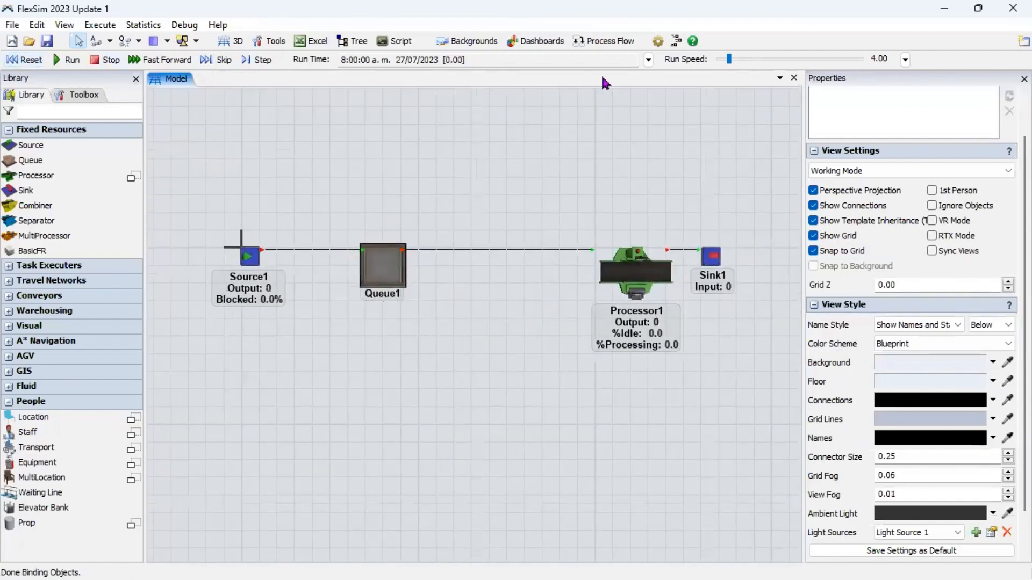
left_click(648, 59)
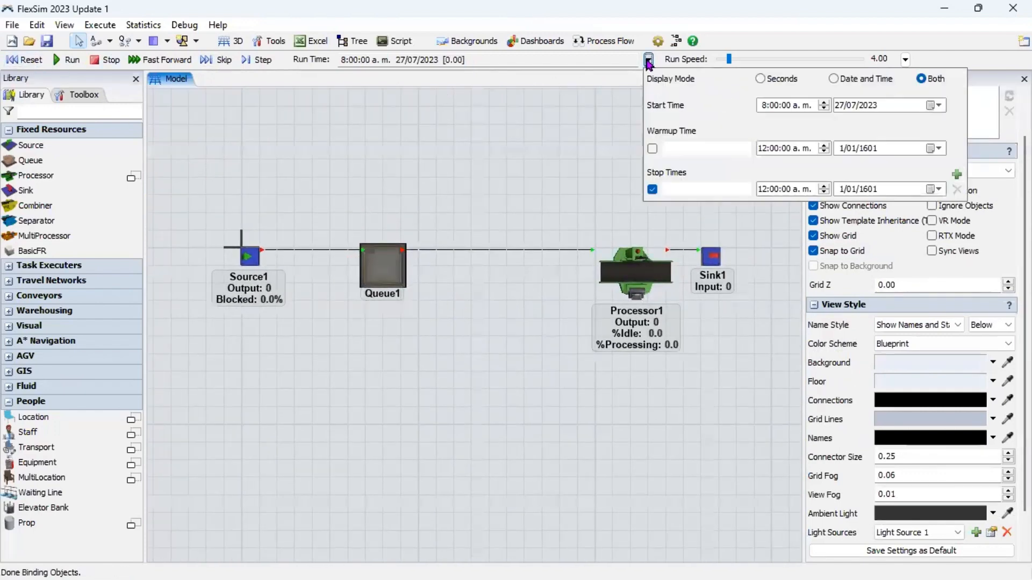
left_click(653, 190)
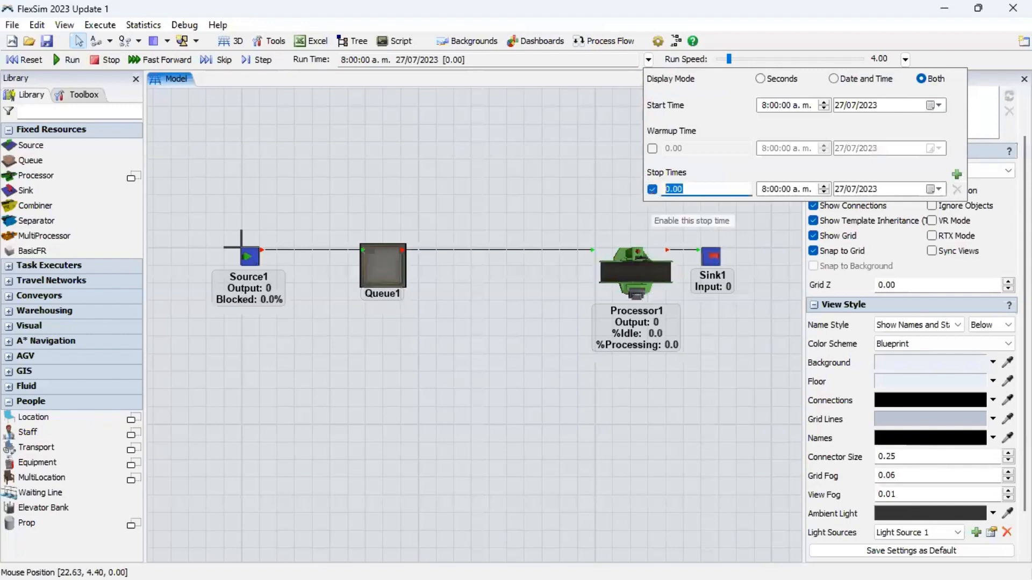
type("72")
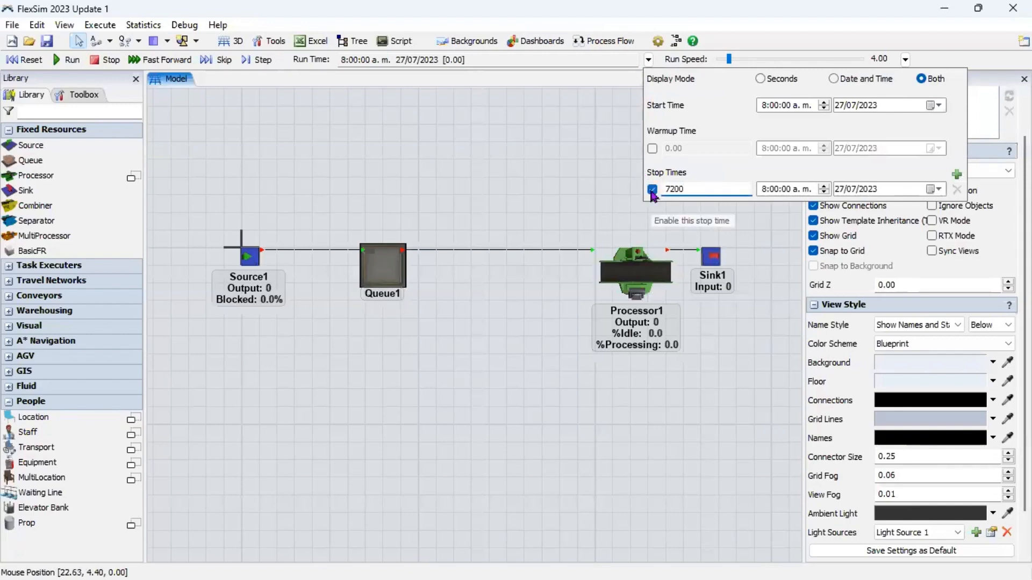
left_click(516, 162)
- Reset the model, start a run and advance it event by event to follow the object statistics
left_click(24, 62)
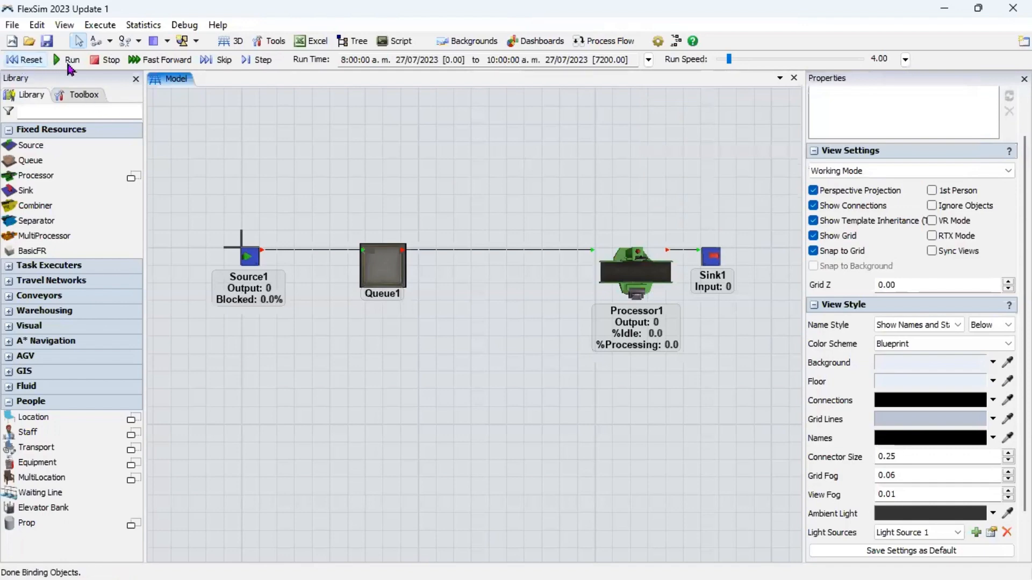
left_click(70, 62)
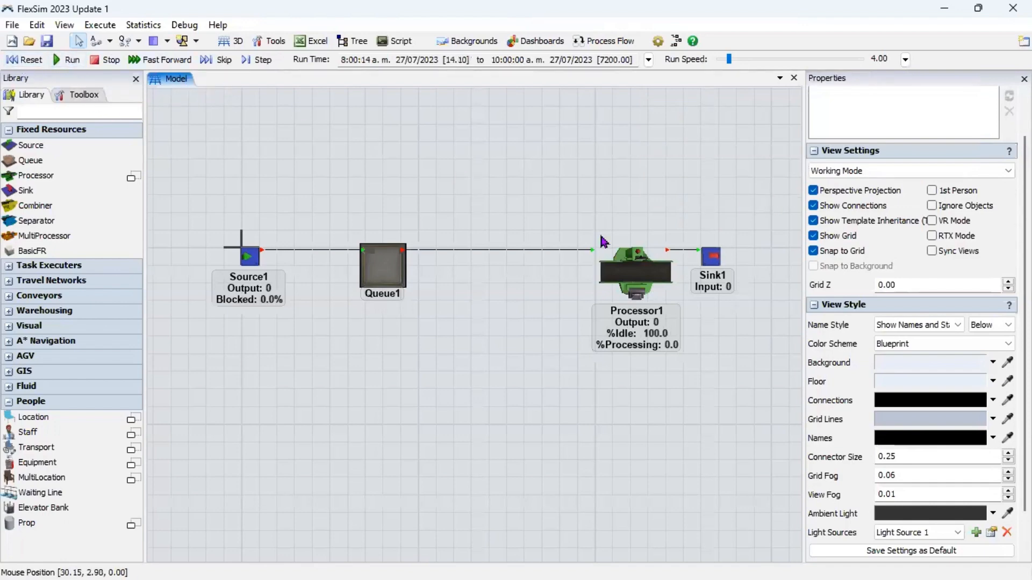
left_click(214, 61)
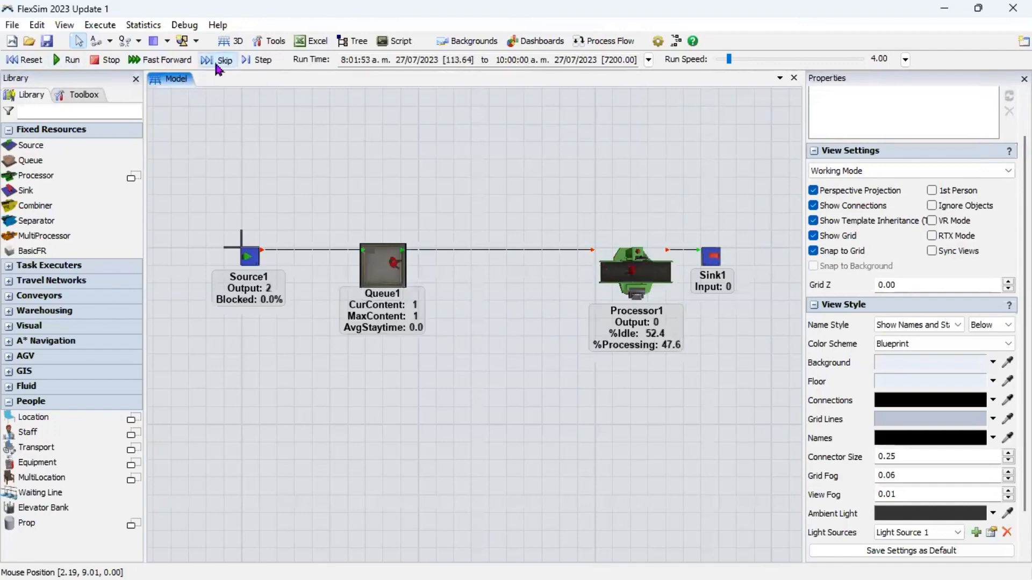
left_click(216, 64)
left_click(216, 64)
left_click(216, 64)
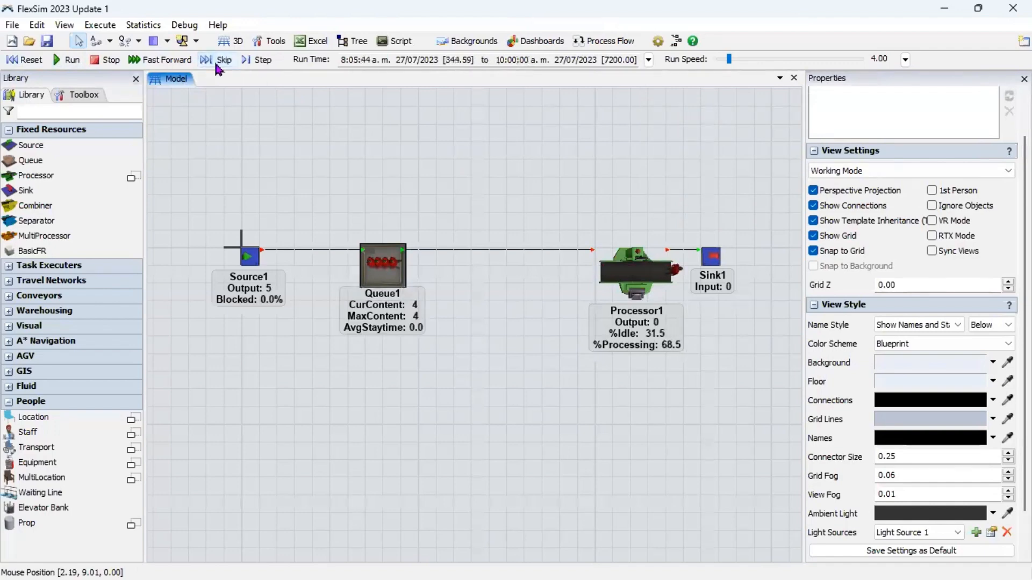
left_click(214, 60)
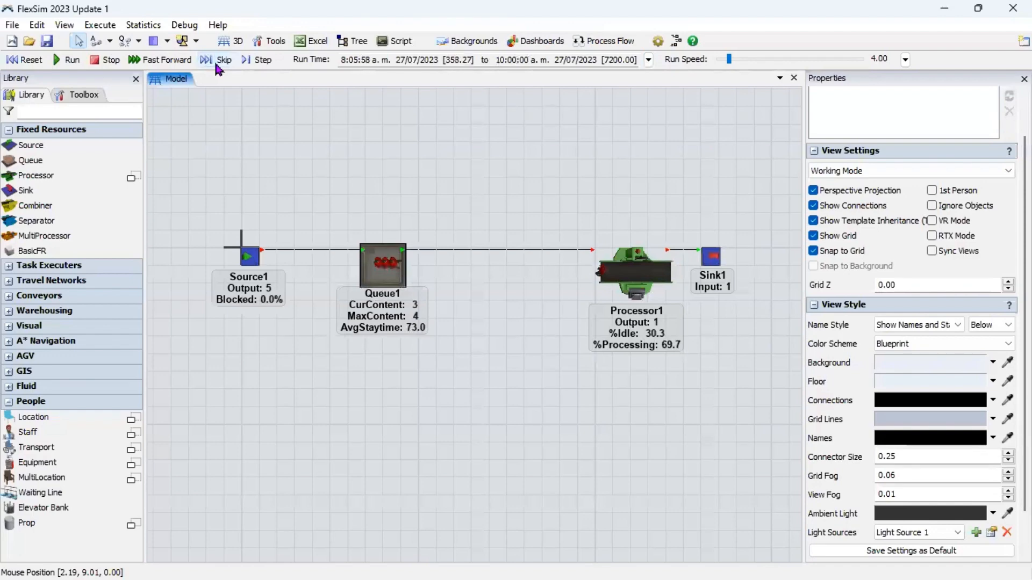
left_click(214, 60)
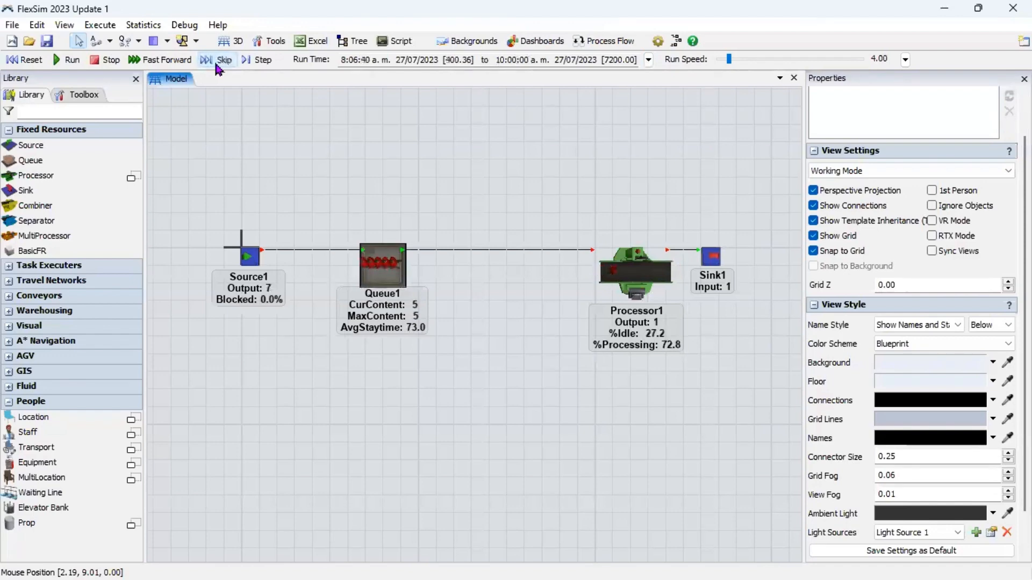
left_click(214, 60)
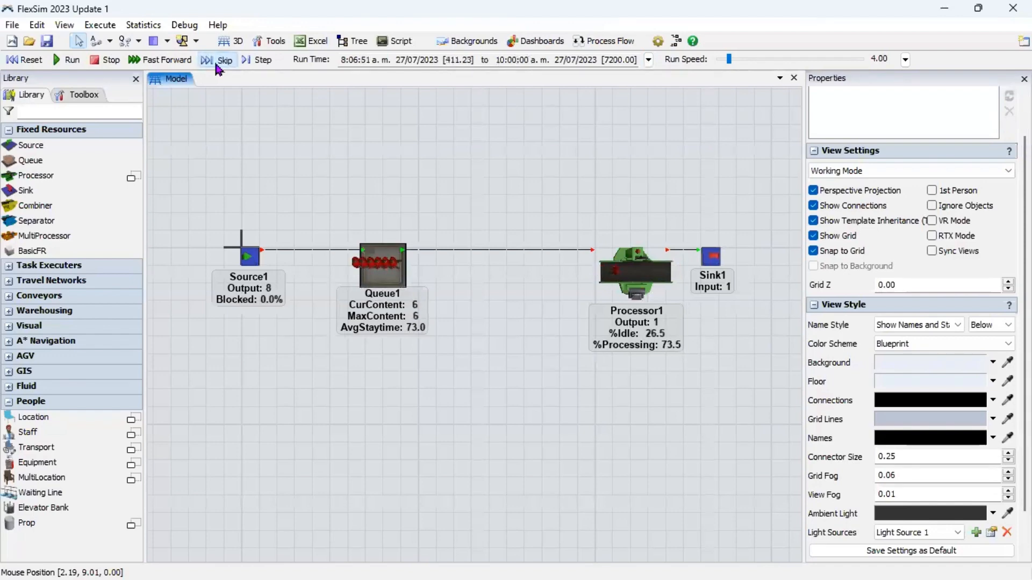
left_click(213, 60)
left_click(214, 60)
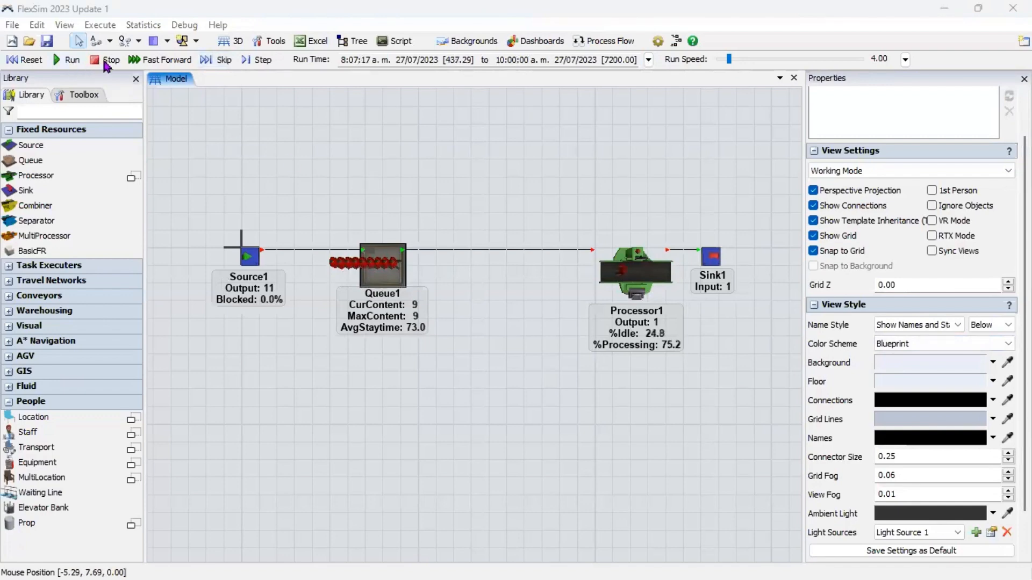
- Reset the model and open the Parameters and PerformanceMeasures tables
left_click(24, 60)
left_click(73, 96)
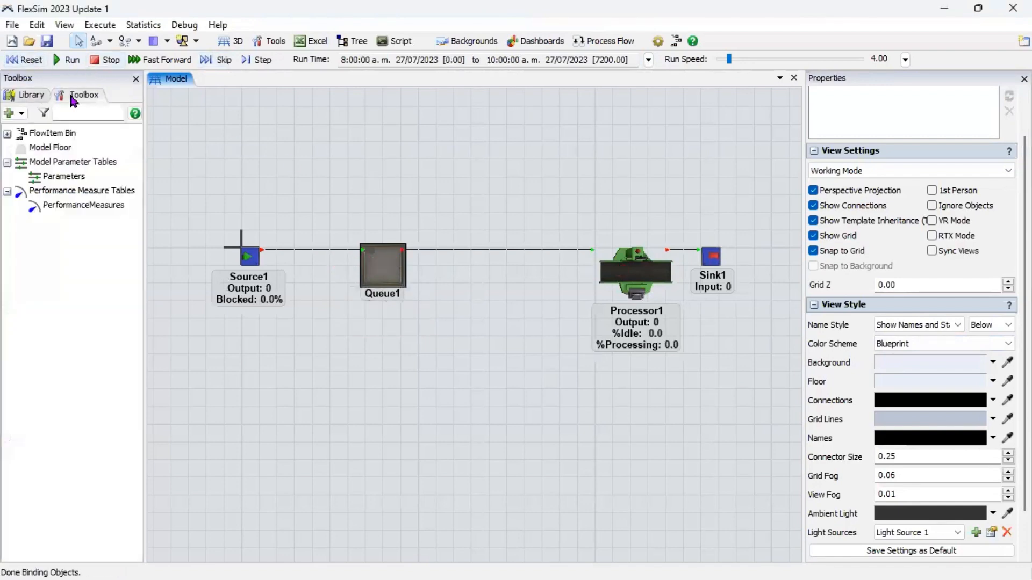
double_click(63, 181)
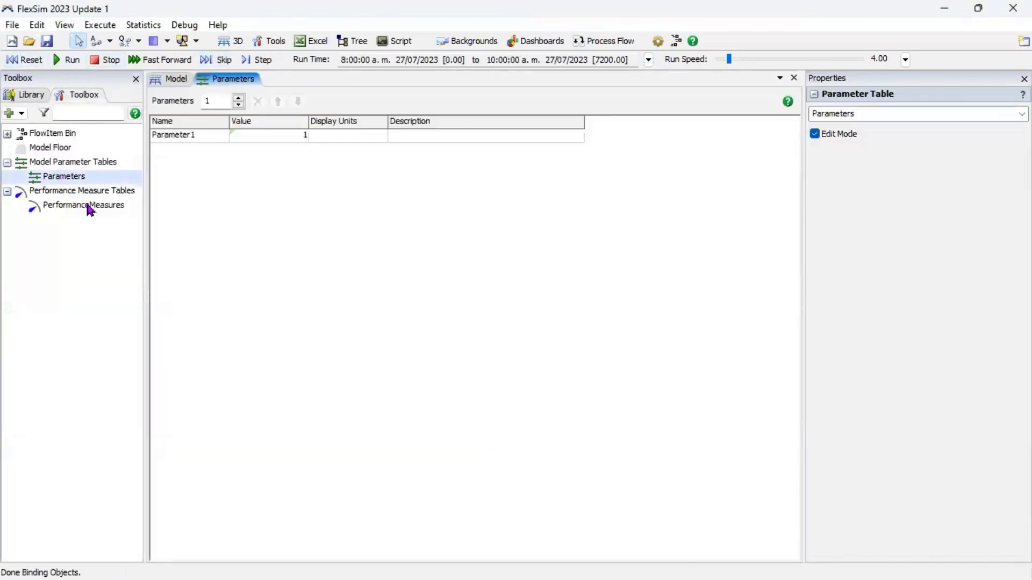
double_click(88, 205)
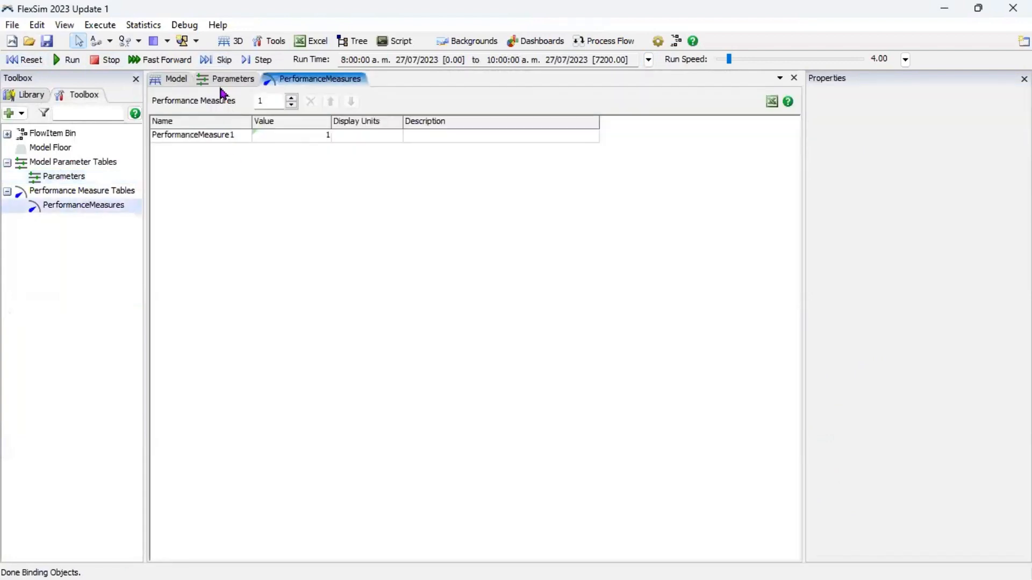
- Dock the Parameters and PerformanceMeasures tables side by side below the model view and enlarge the model in its view
left_click_drag(222, 81, 471, 336)
left_click_drag(258, 83, 445, 338)
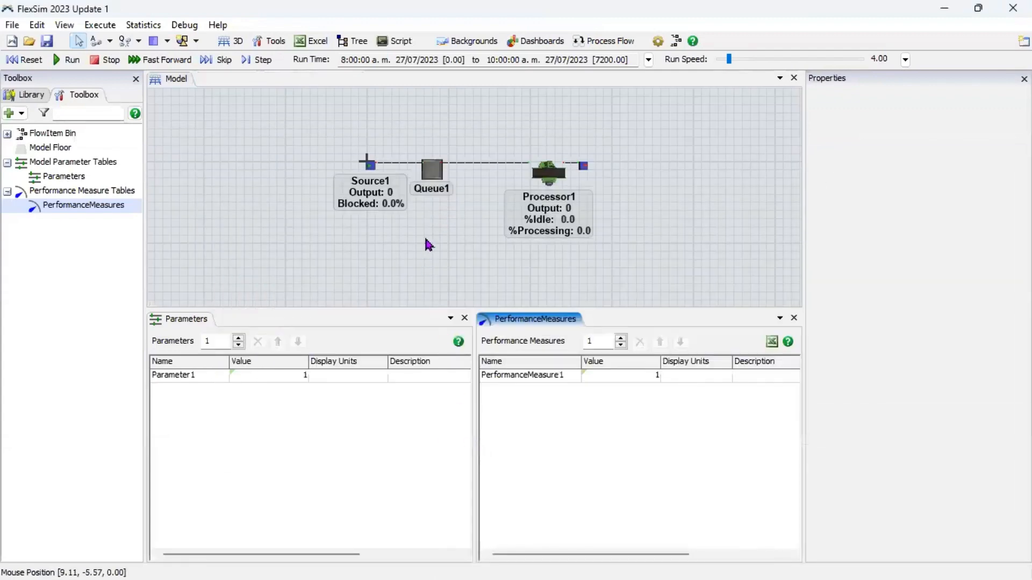
left_click(450, 218)
scroll(450, 219, "up", 2)
scroll(450, 219, "up", 3)
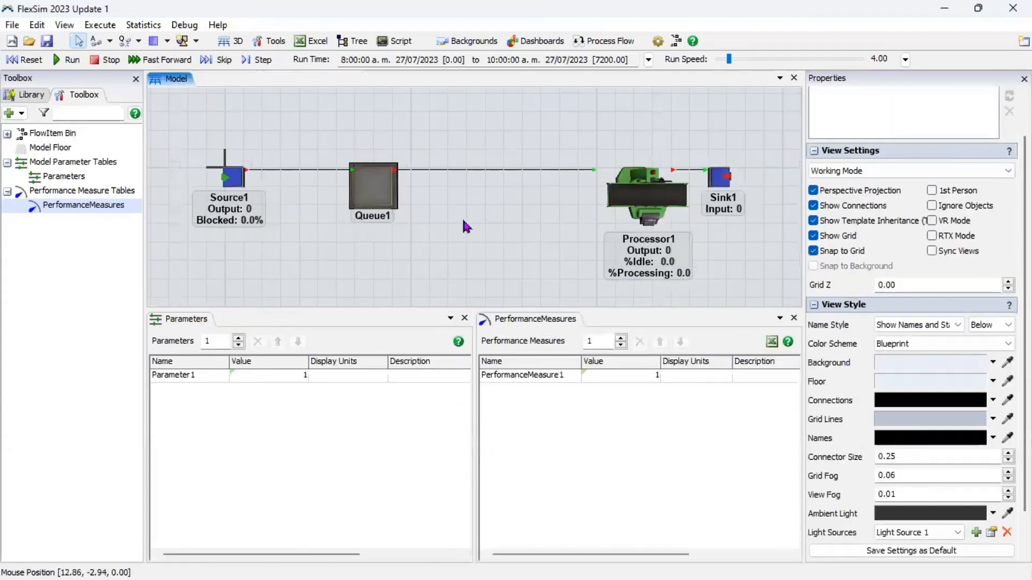
left_click_drag(490, 222, 483, 218)
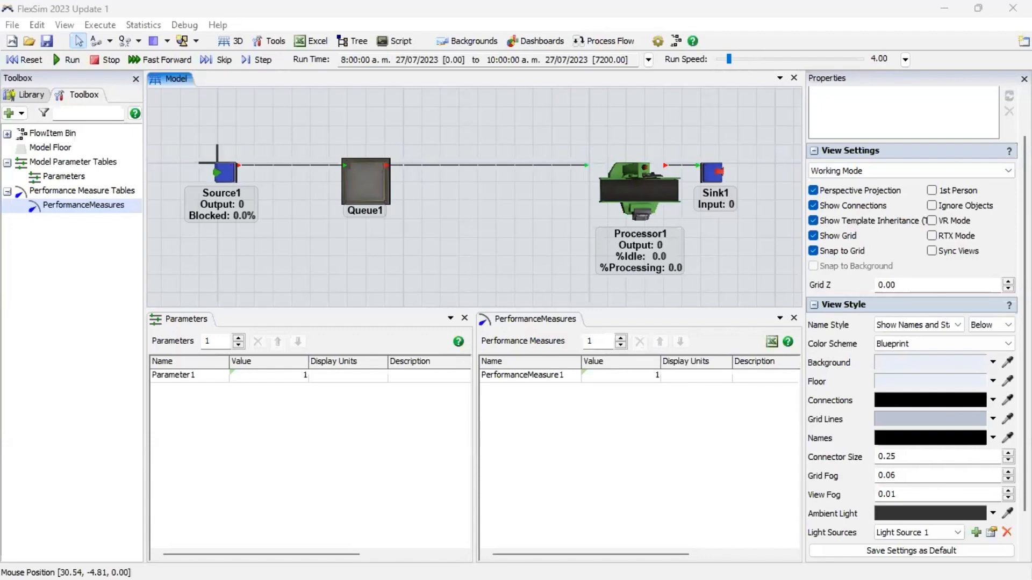
- Rename the first model parameter as Servidor
double_click(201, 377)
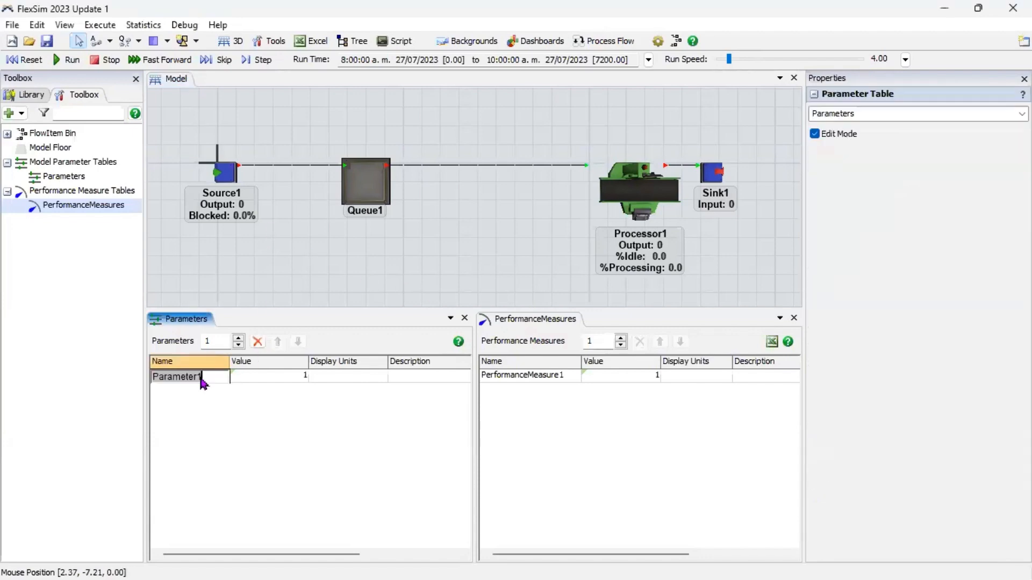
type("Ser")
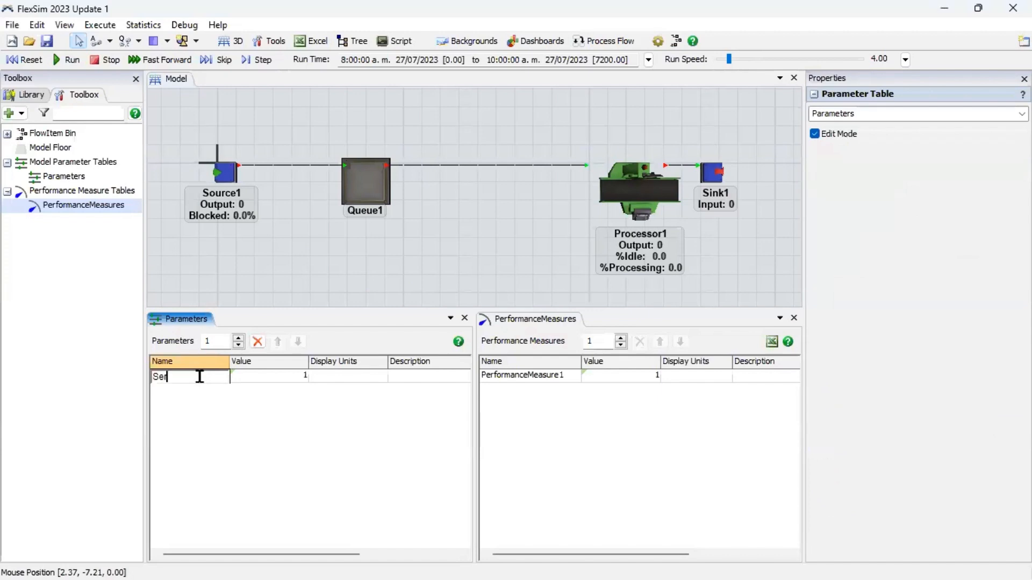
type("vidor")
key("Return")
- Make the Servidor parameter an Integer with an upper bound of 3
left_click(285, 379)
left_click(319, 376)
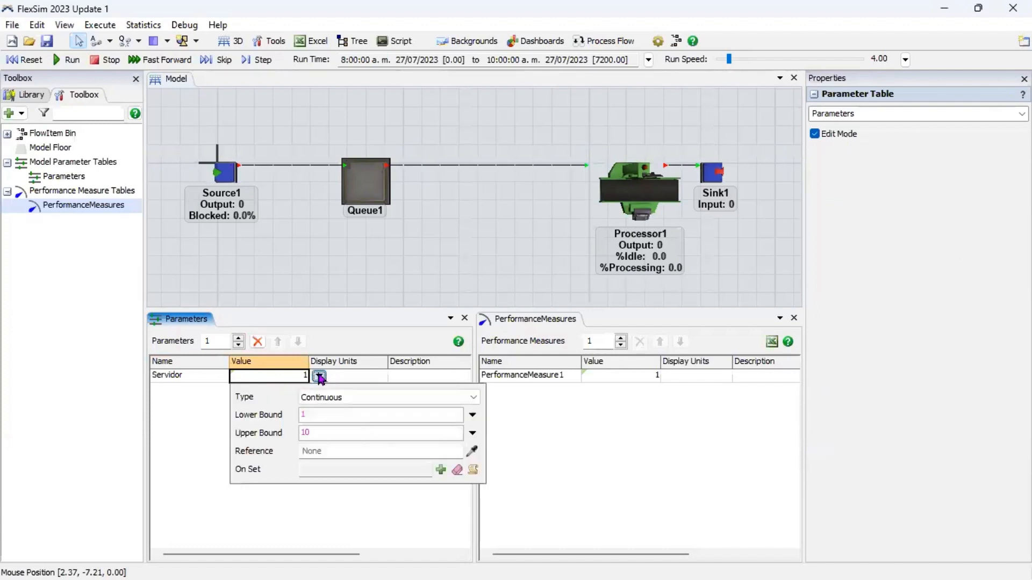
left_click(329, 399)
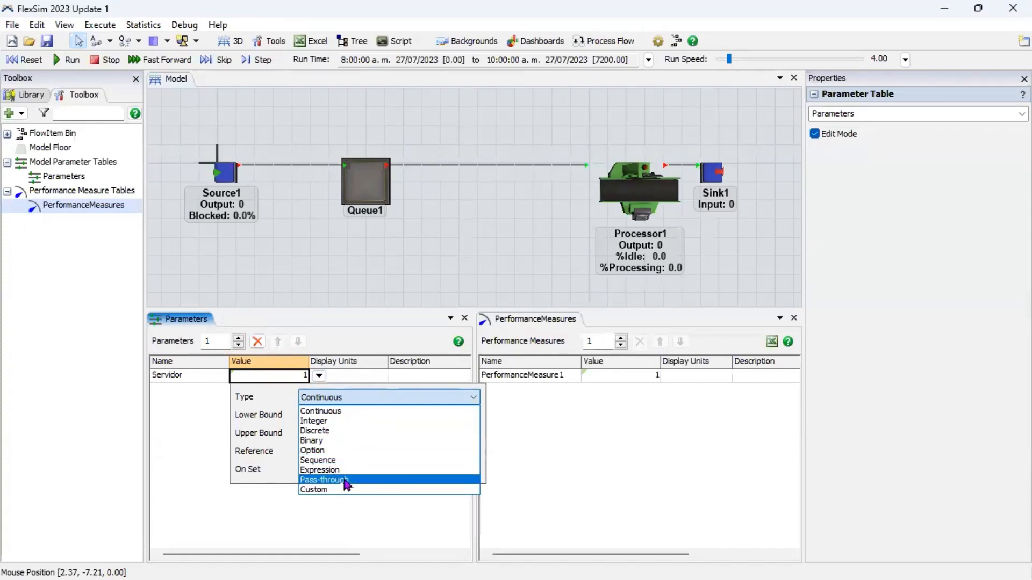
left_click(331, 421)
double_click(295, 433)
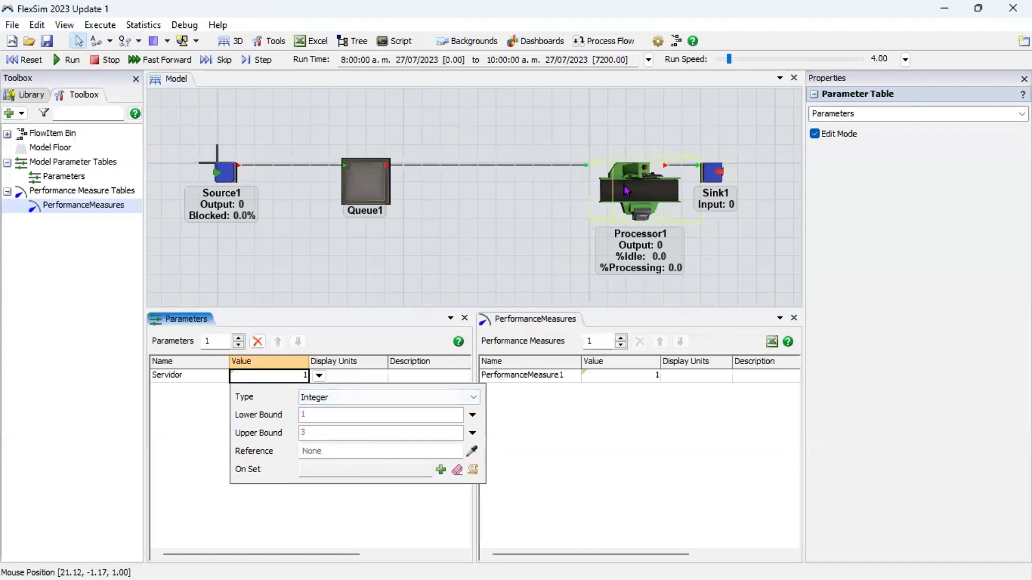
- Reference the Servidor parameter to Queue1 with the Delete and Copy Out Objects option
left_click(472, 452)
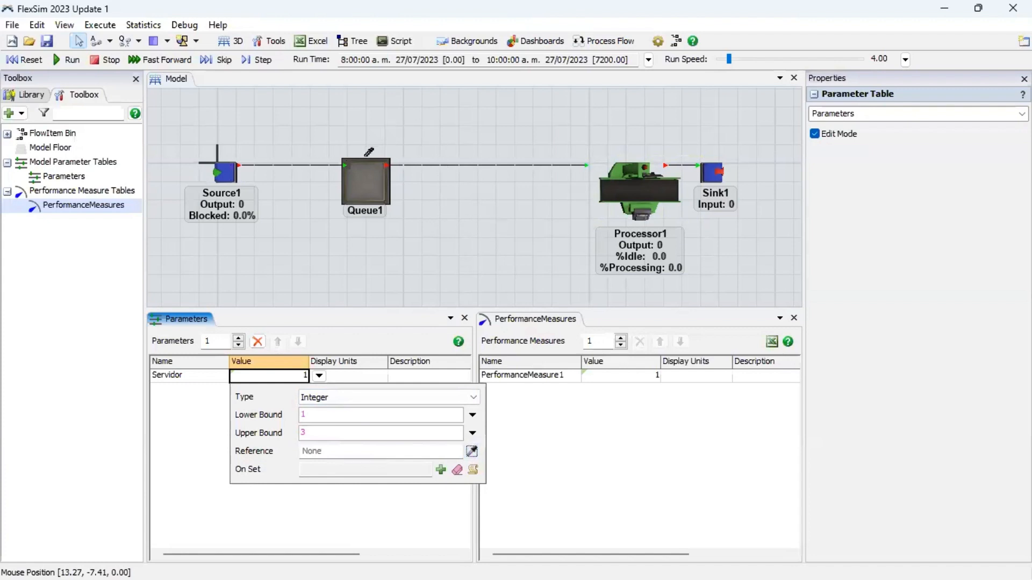
left_click(366, 183)
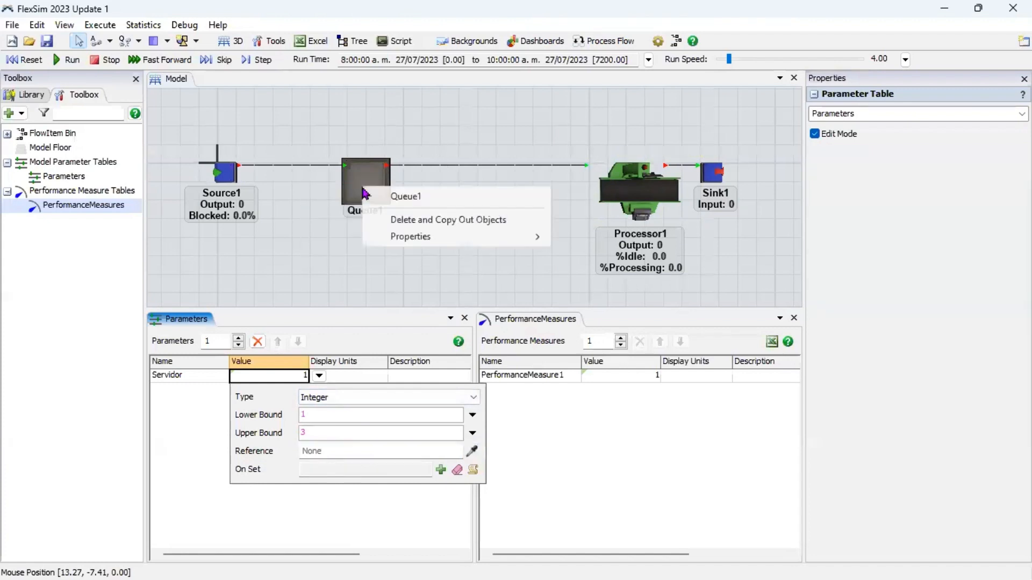
left_click(430, 221)
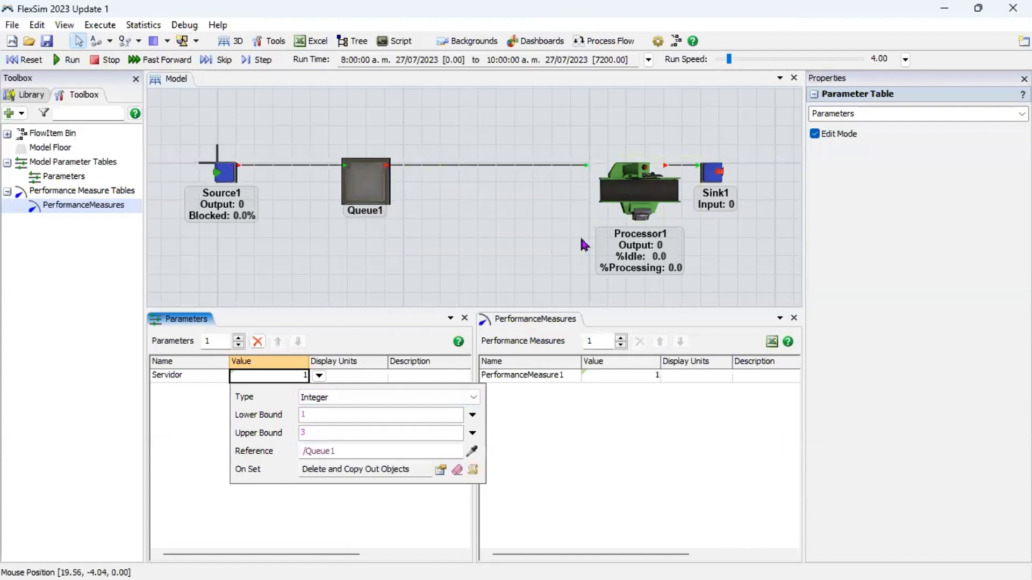
left_click(417, 511)
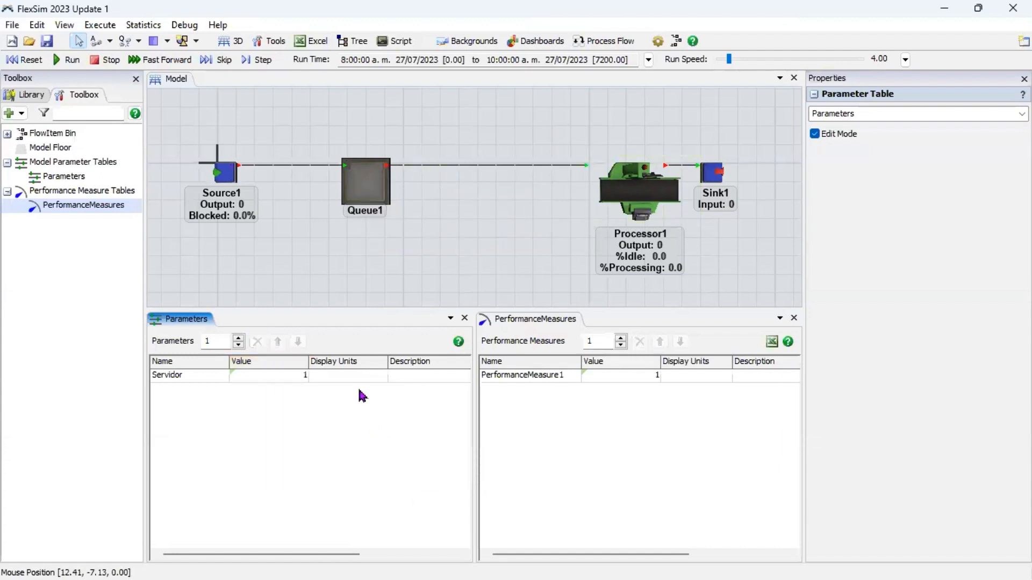
- Set Servidor to 2, reset the model and move the copied processor below the original one
left_click(284, 382)
type("2")
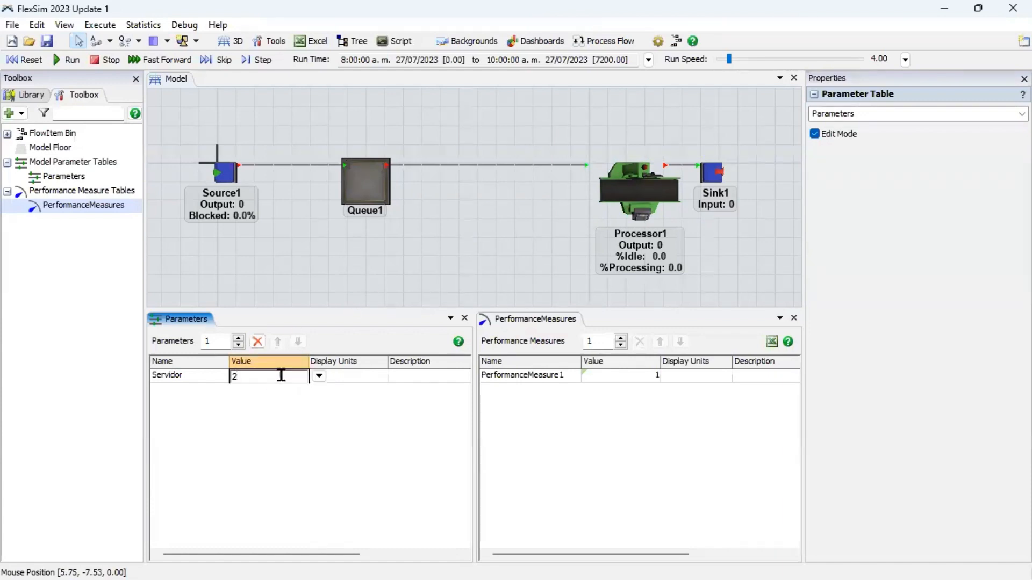
left_click(301, 428)
left_click(30, 61)
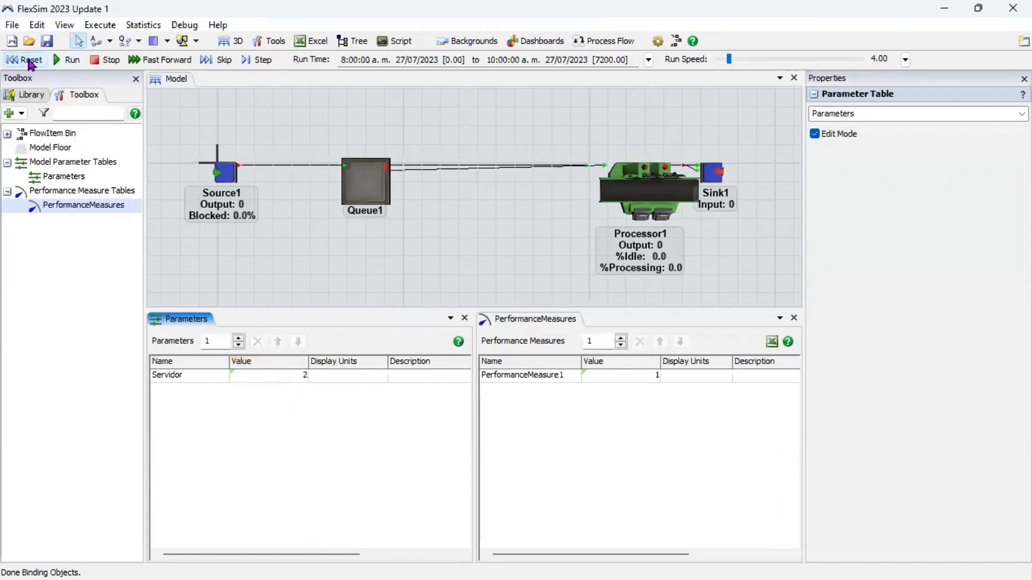
left_click_drag(670, 215, 630, 267)
- Set Servidor to 3 and reset the model to test the processor copies
double_click(288, 377)
type("3")
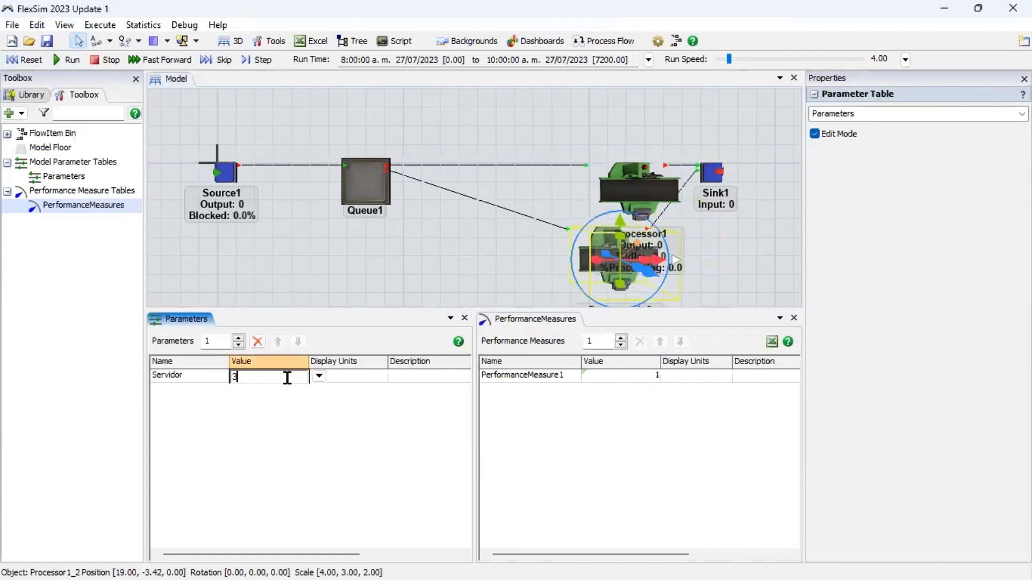
left_click(292, 341)
left_click(29, 60)
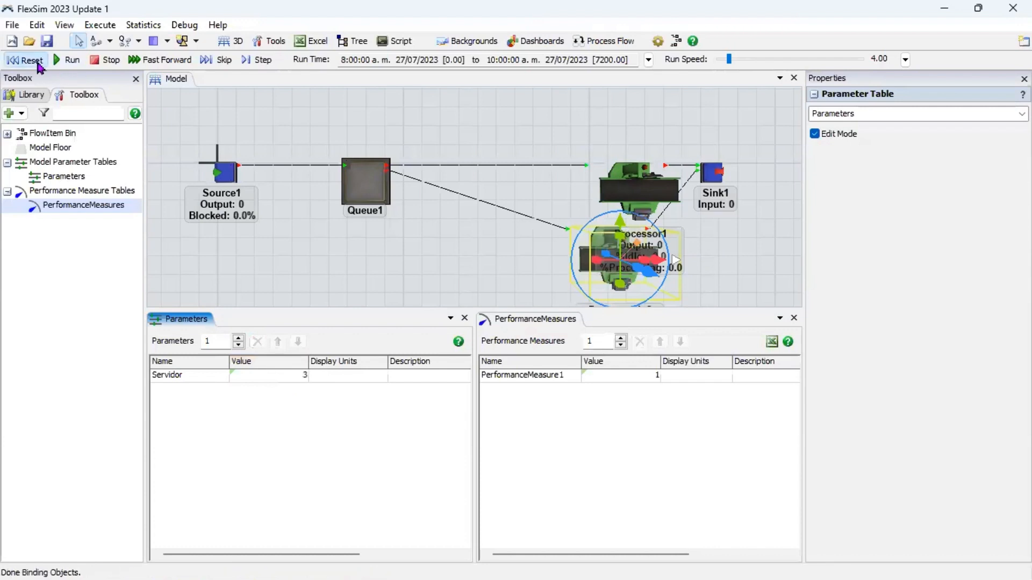
left_click(552, 207)
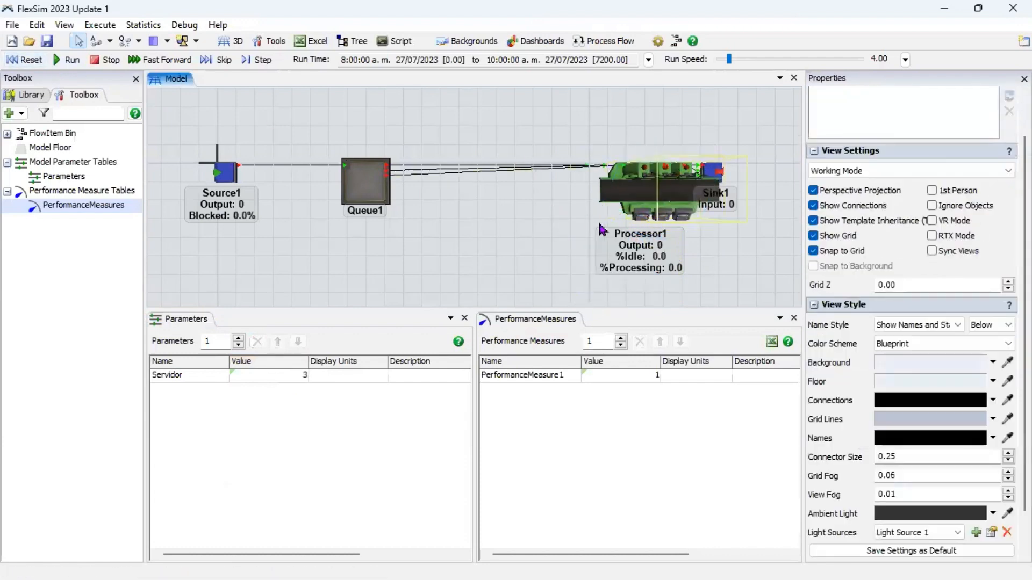
- Set Servidor to 1 and reset the model
double_click(280, 376)
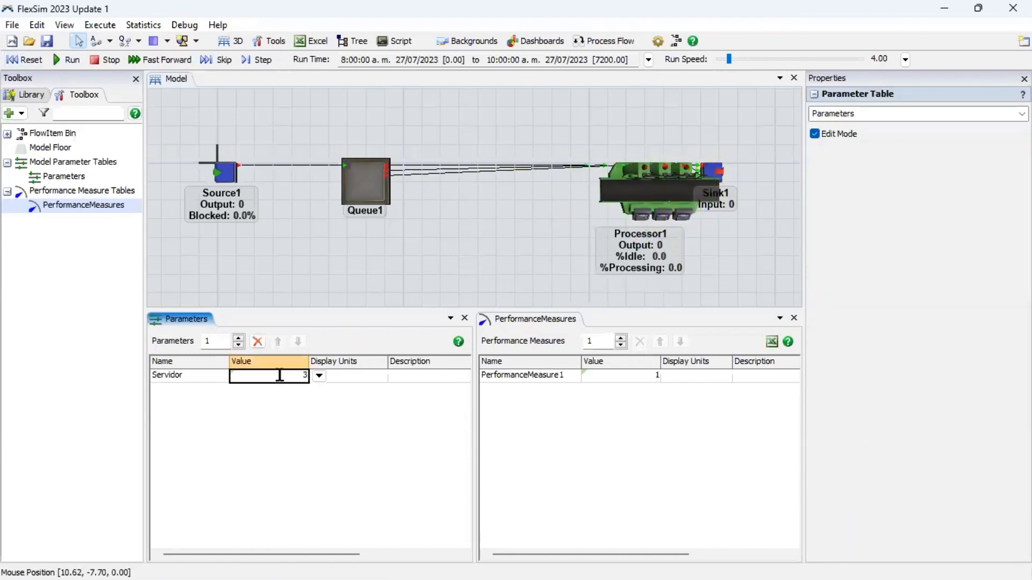
type("1")
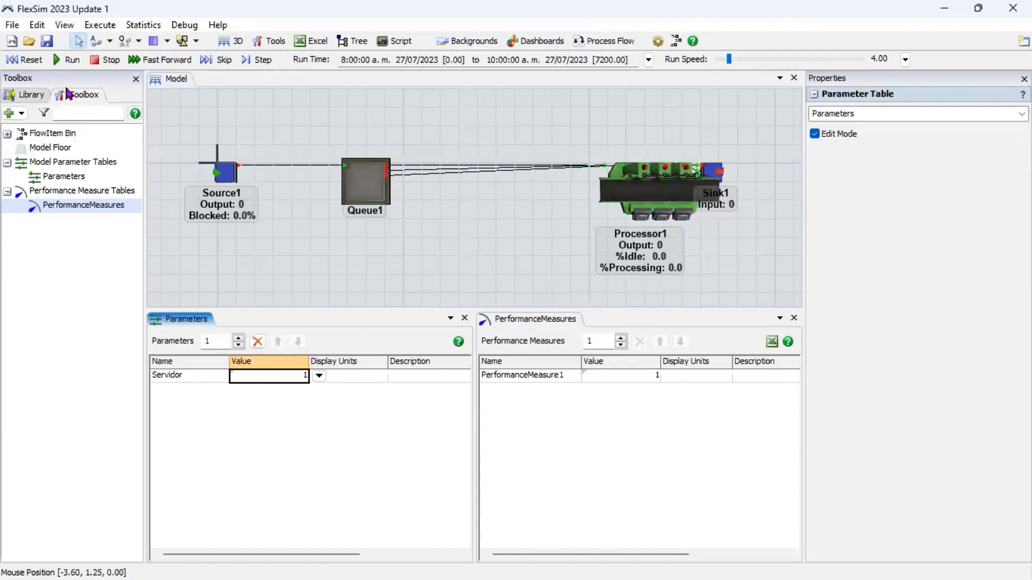
left_click(31, 60)
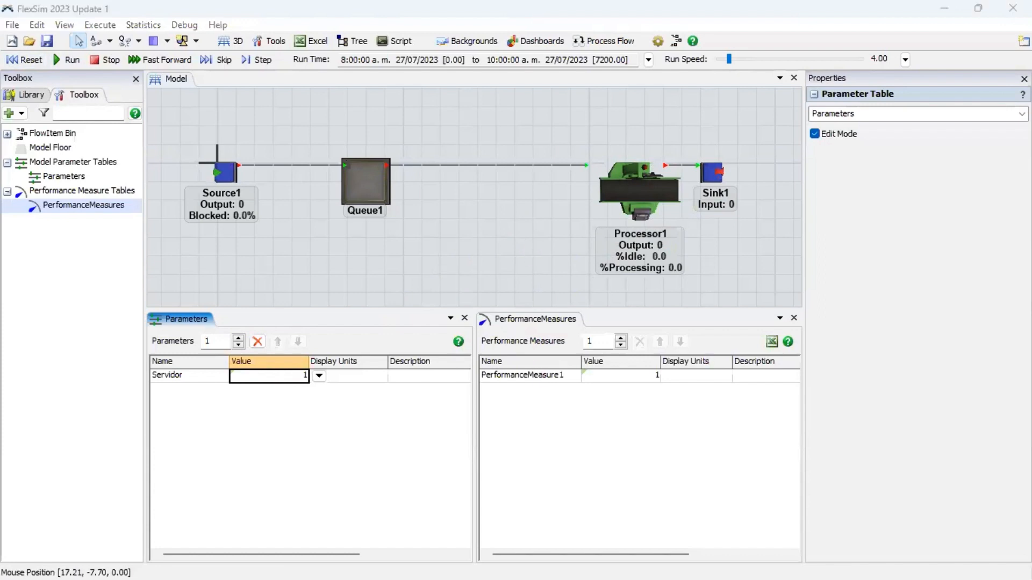
- Increase the performance measures to two and name the first one Tiempo Avg espera
left_click(620, 338)
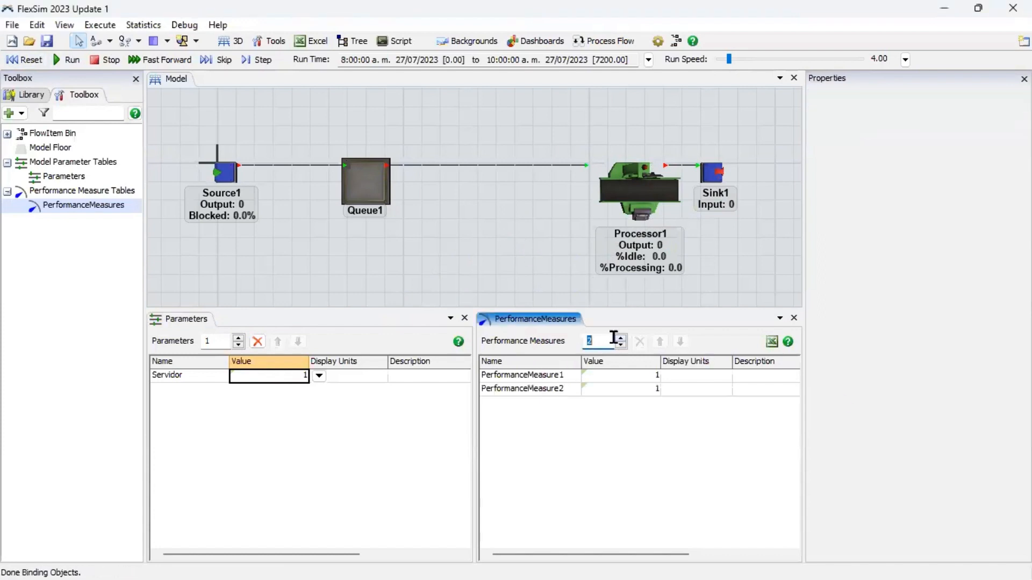
double_click(550, 379)
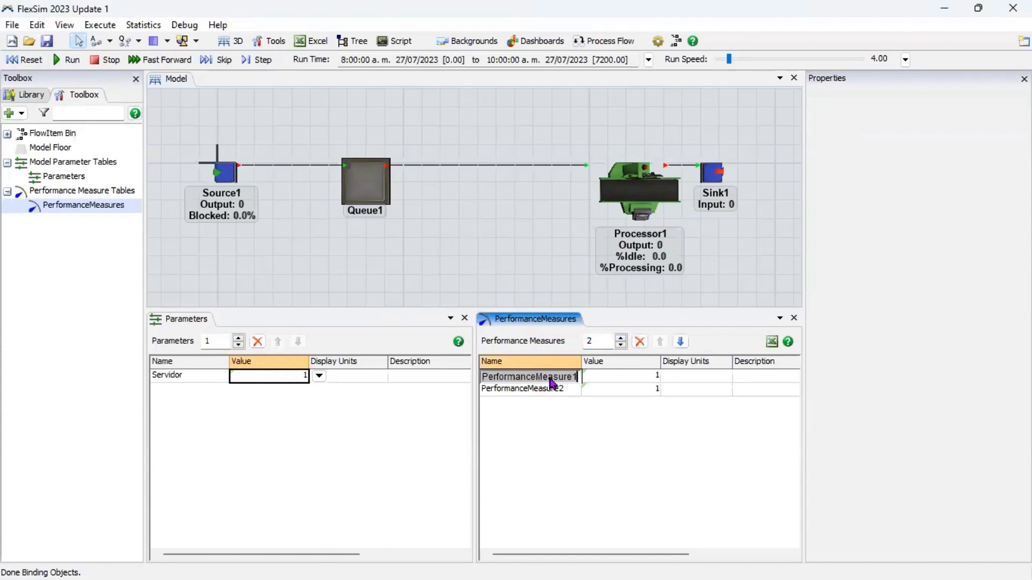
type("Teim")
key("BackSpace")
key("BackSpace")
key("BackSpace")
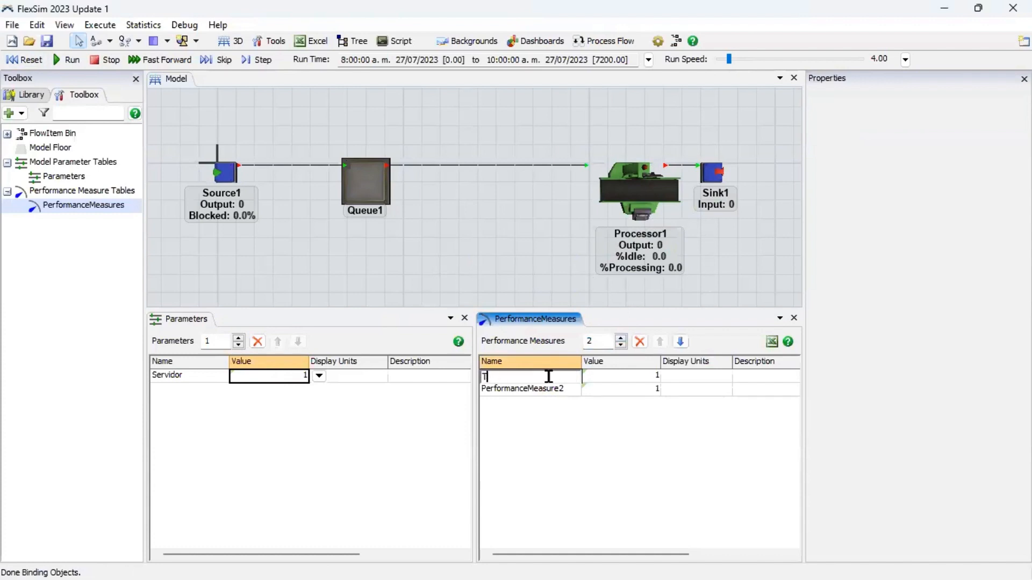
type("imep")
key("BackSpace")
key("BackSpace")
key("BackSpace")
type("empo Avg espera")
key("Left")
key("Left")
key("Left")
key("BackSpace")
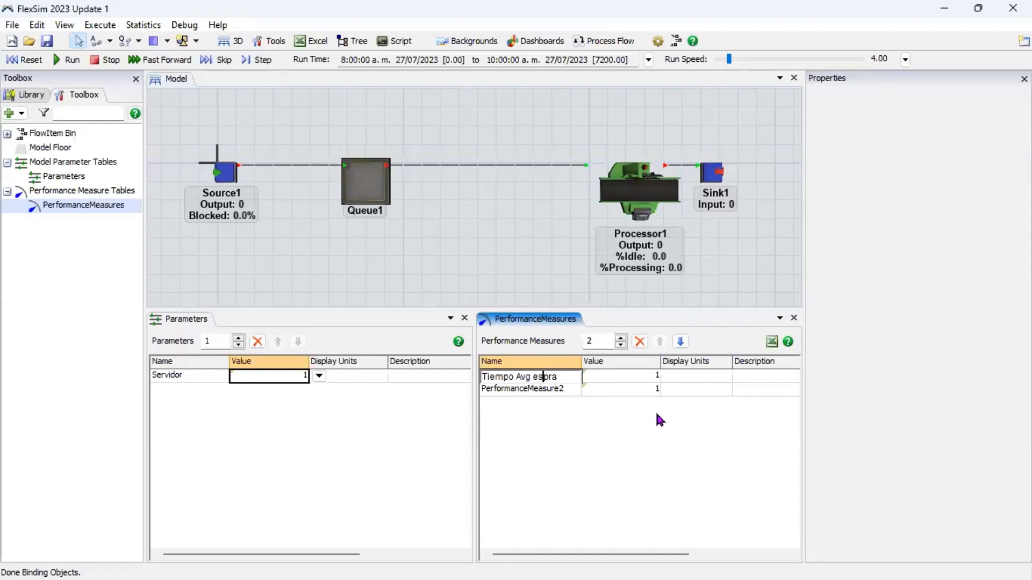
type("era")
key("Return")
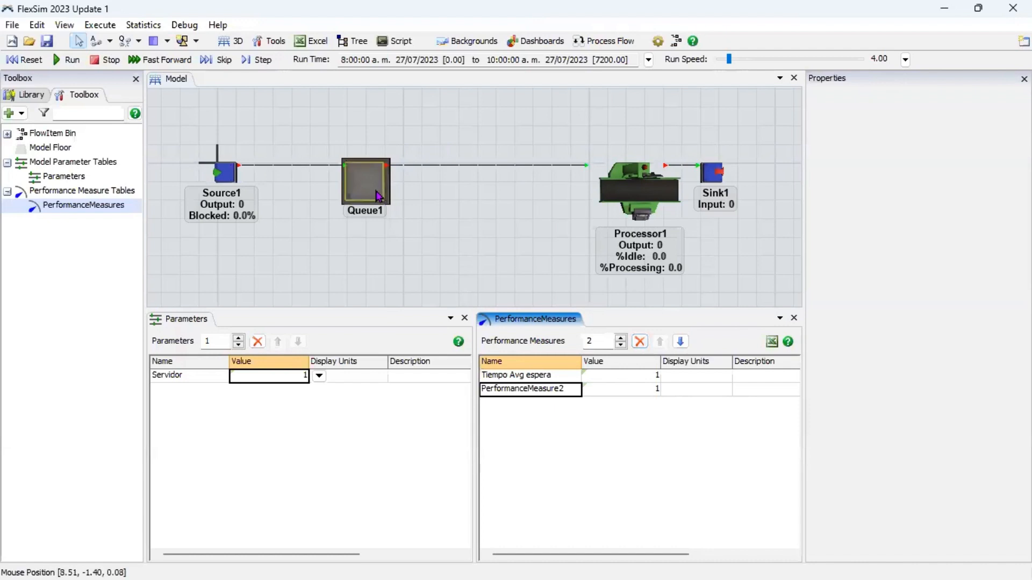
- Name the second performance measure Utilizacion
double_click(548, 391)
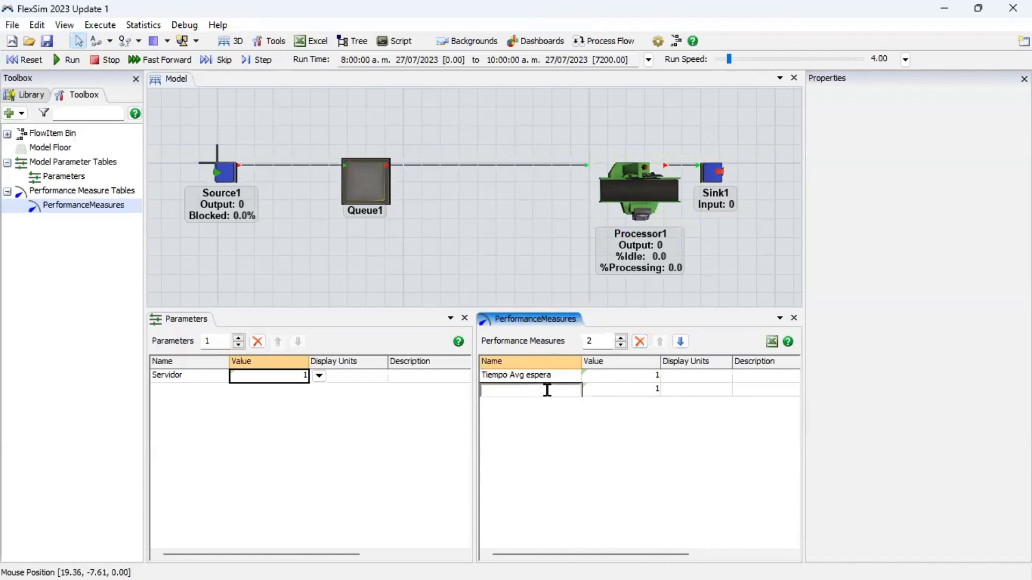
type("Utilizacion")
key("Return")
- Link the value of Tiempo Avg espera to the average staytime statistic of Queue1
left_click(636, 379)
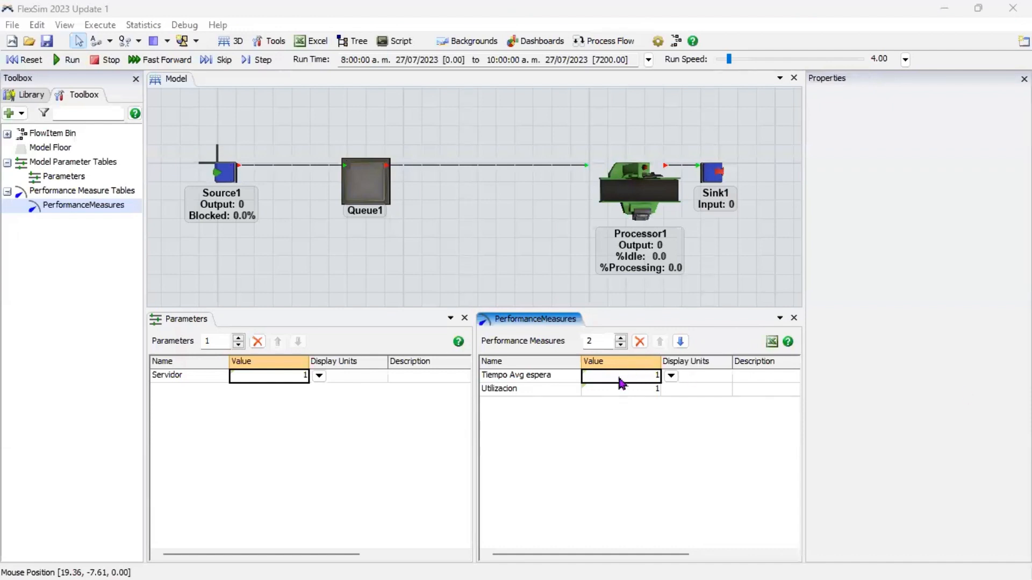
left_click(672, 376)
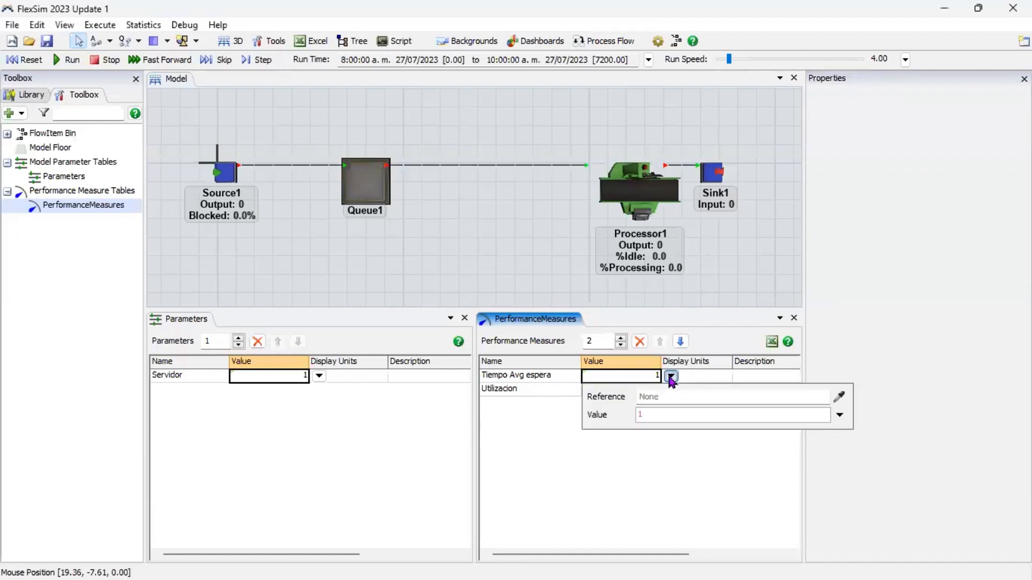
left_click(839, 396)
left_click(367, 183)
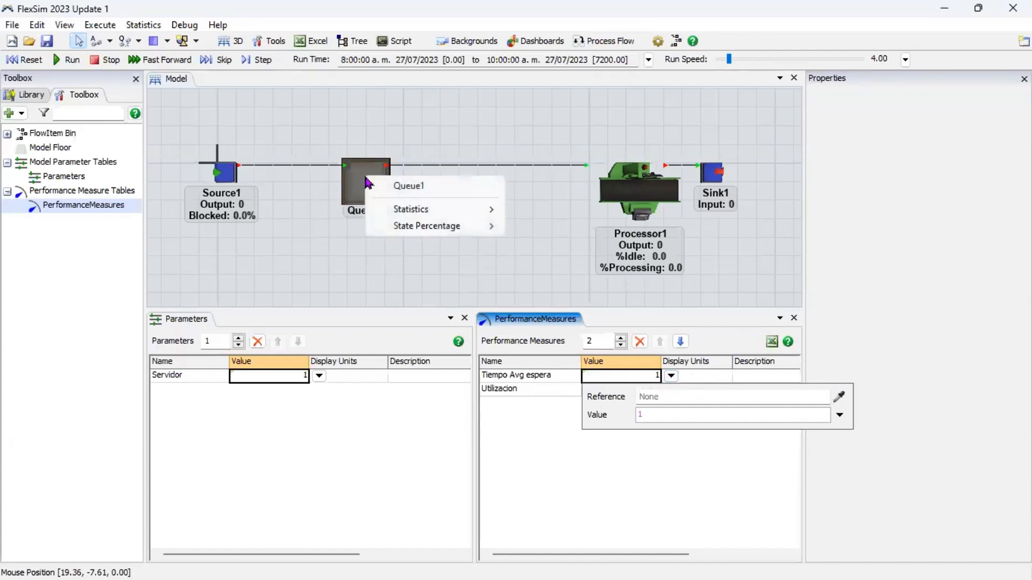
mouse_move(454, 211)
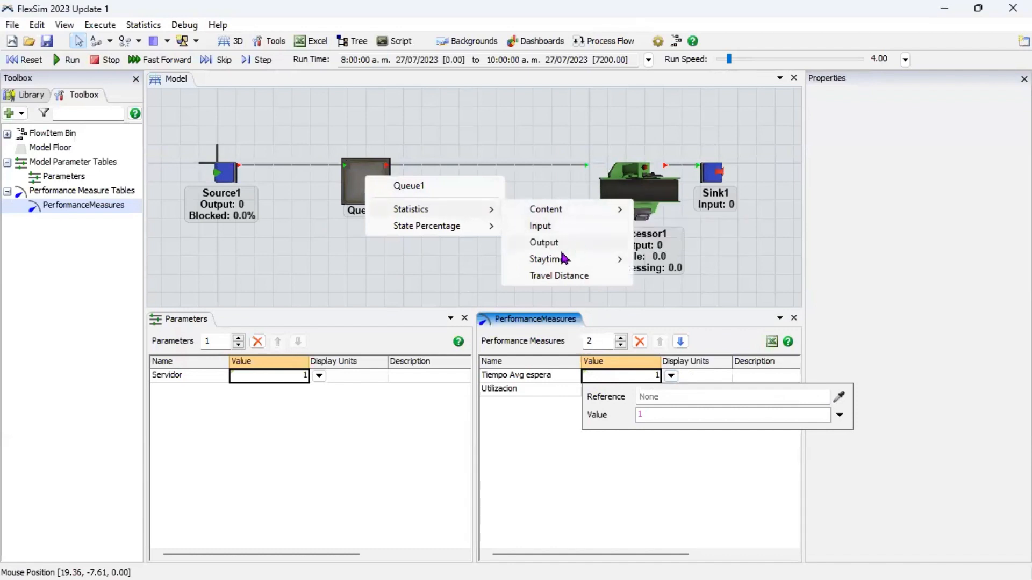
mouse_move(564, 259)
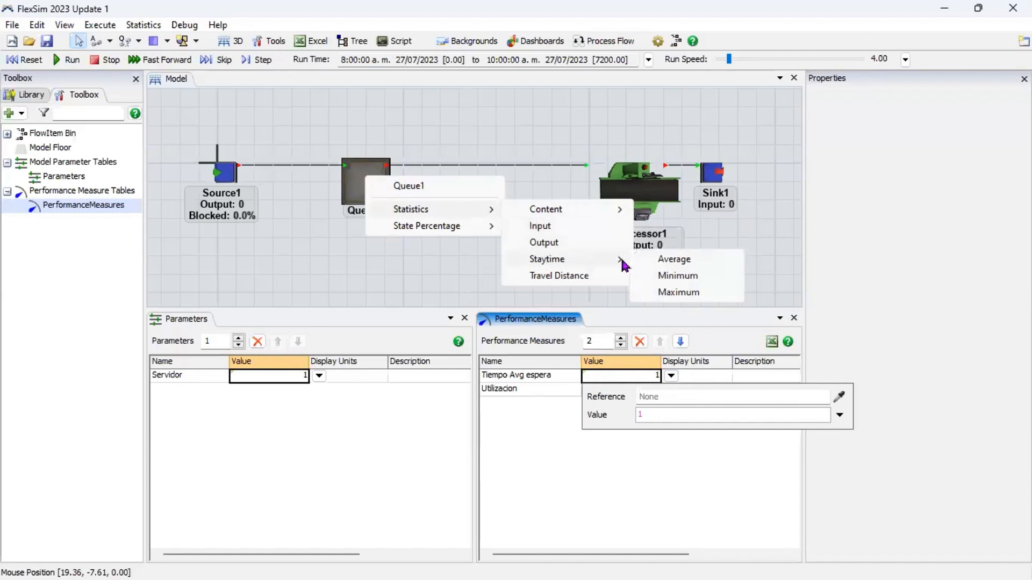
left_click(656, 264)
left_click(565, 453)
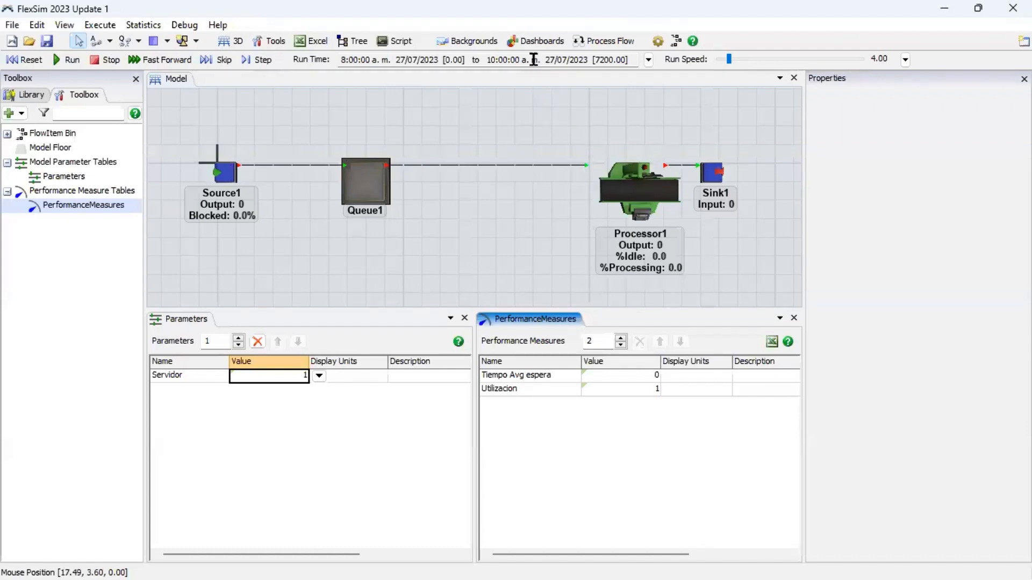
- Add a blank dashboard, and dock the PerformanceMeasures table beneath the Parameters table to leave more height for the dashboard
left_click(532, 42)
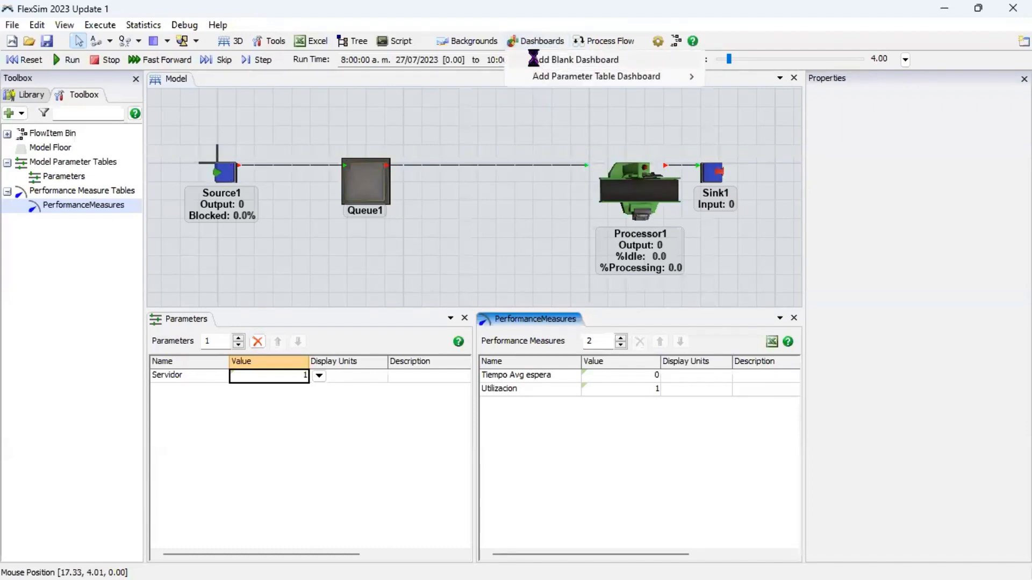
left_click(537, 60)
left_click(552, 320)
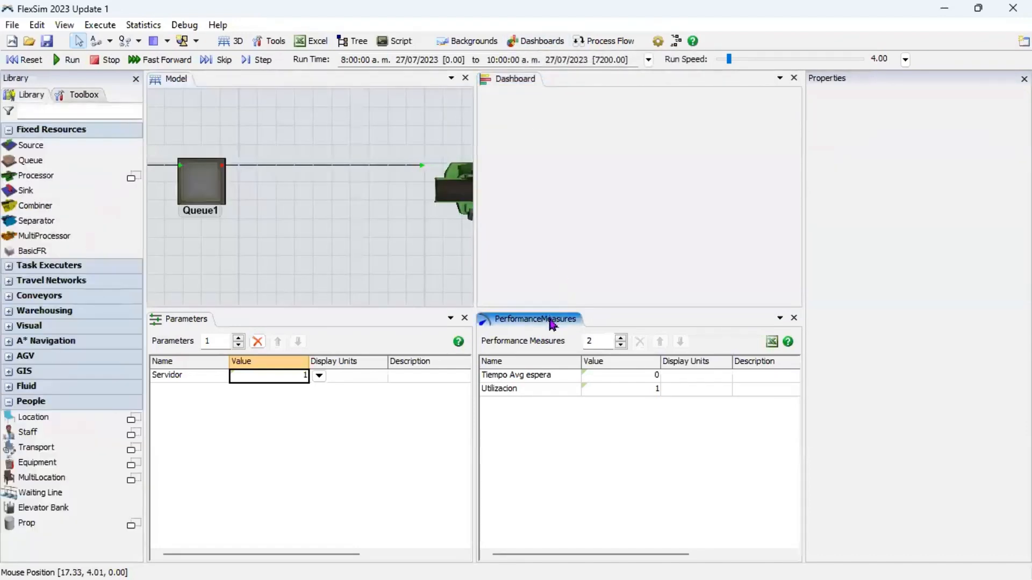
left_click_drag(552, 323, 376, 446)
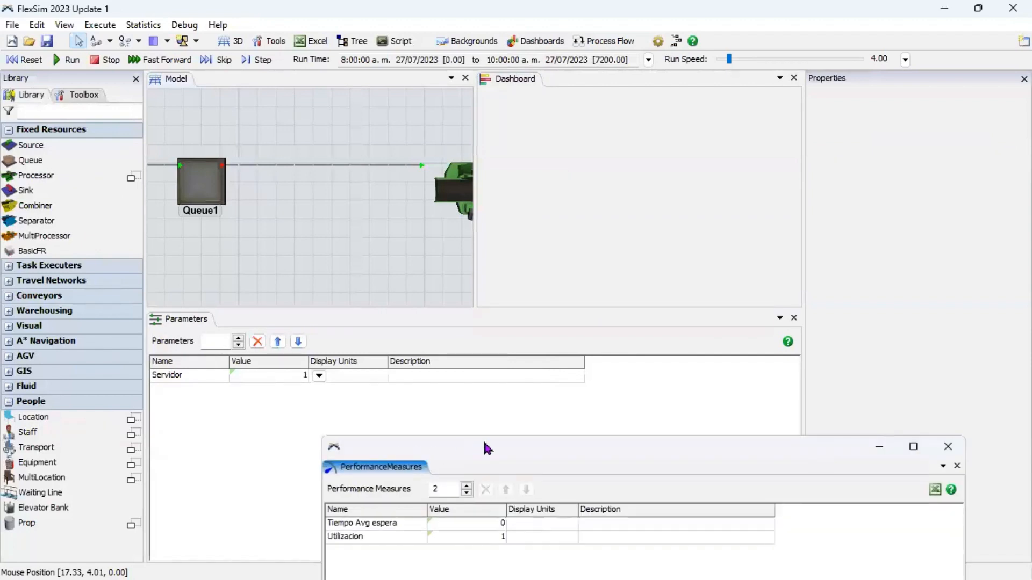
left_click_drag(481, 450, 465, 455)
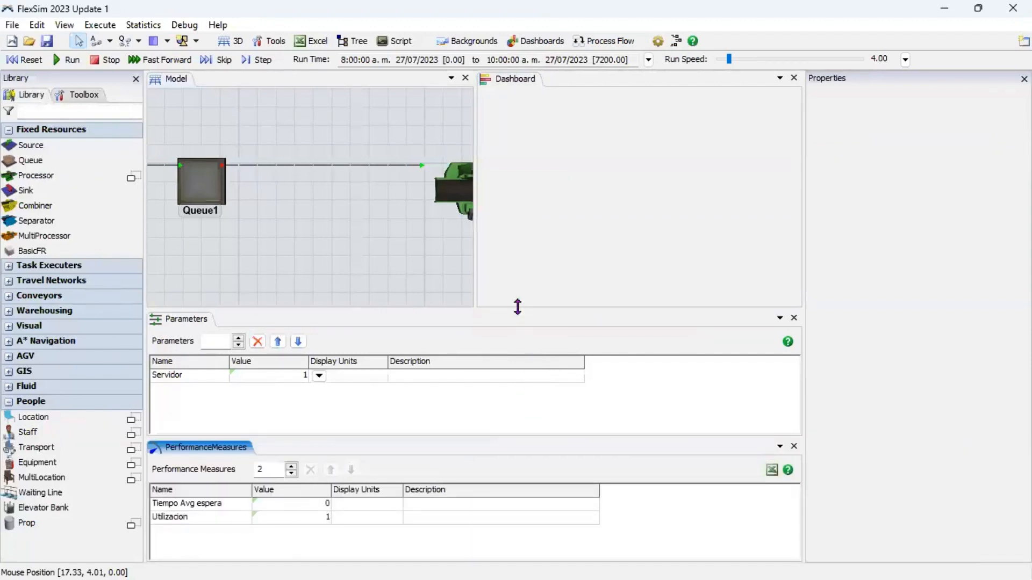
left_click_drag(517, 307, 516, 341)
- Place a Staytime histogram near the dashboard's upper edge
left_click(546, 246)
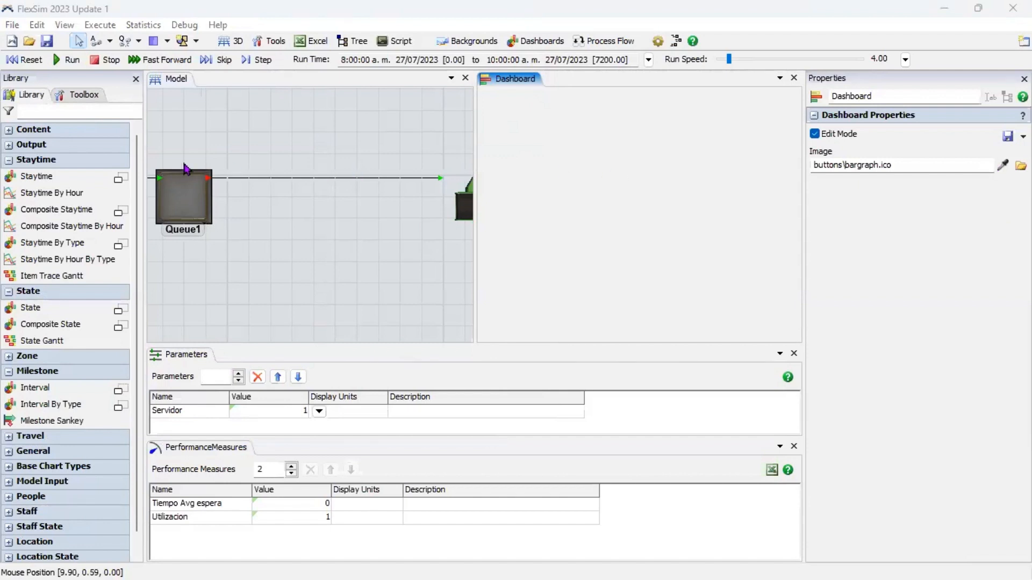
left_click(85, 160)
left_click(89, 175)
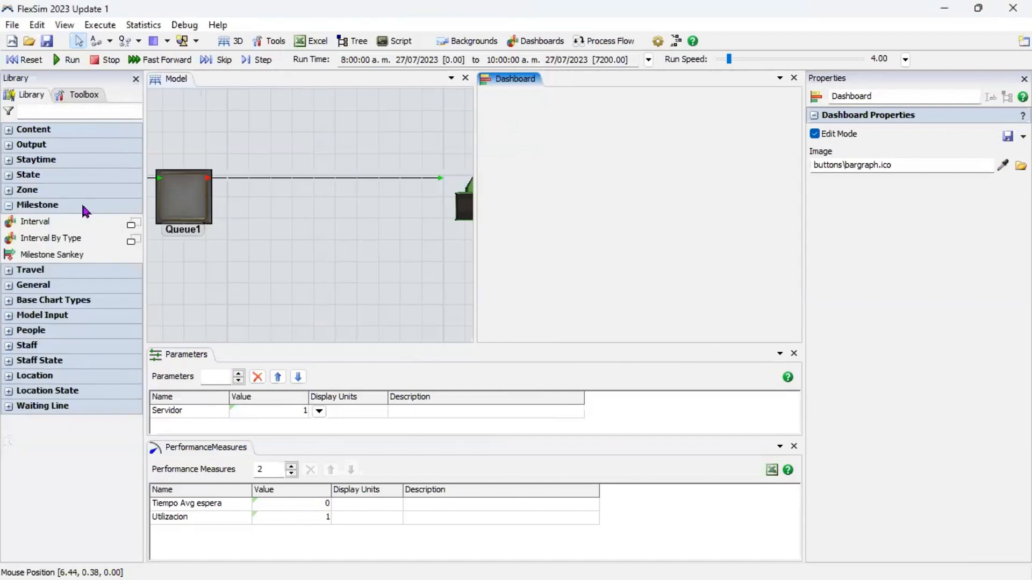
left_click(86, 207)
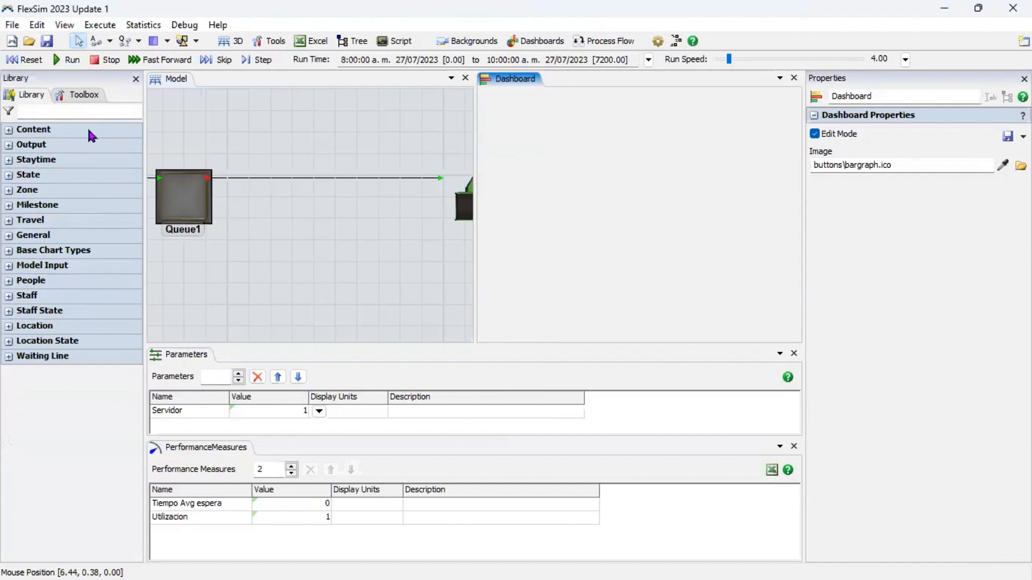
left_click(49, 161)
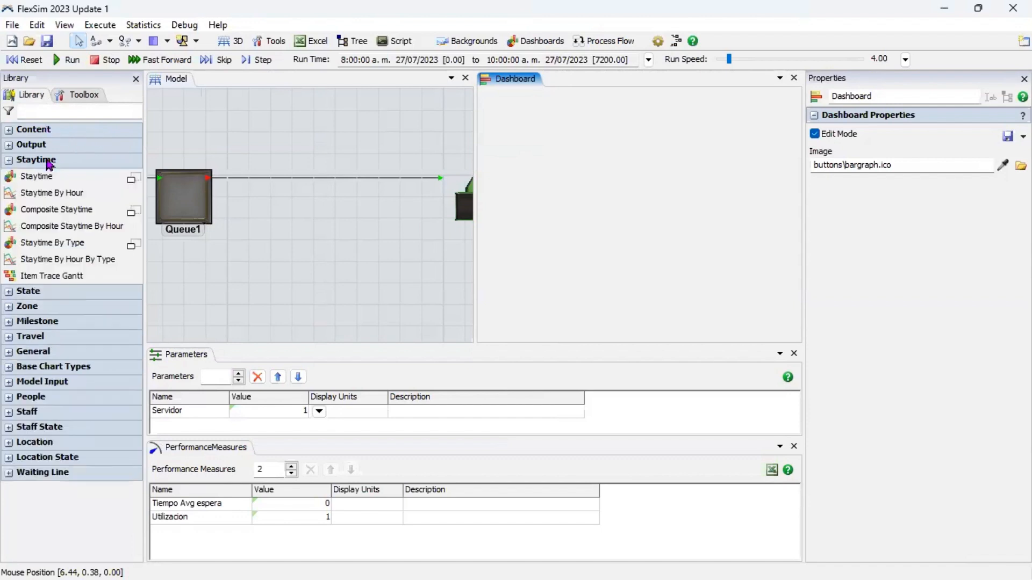
left_click(131, 178)
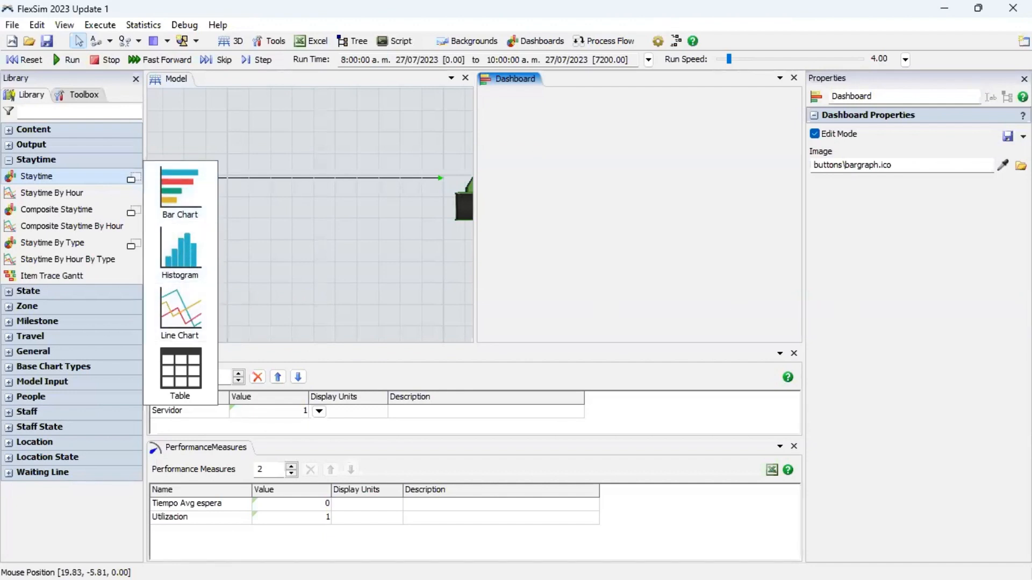
key("Escape")
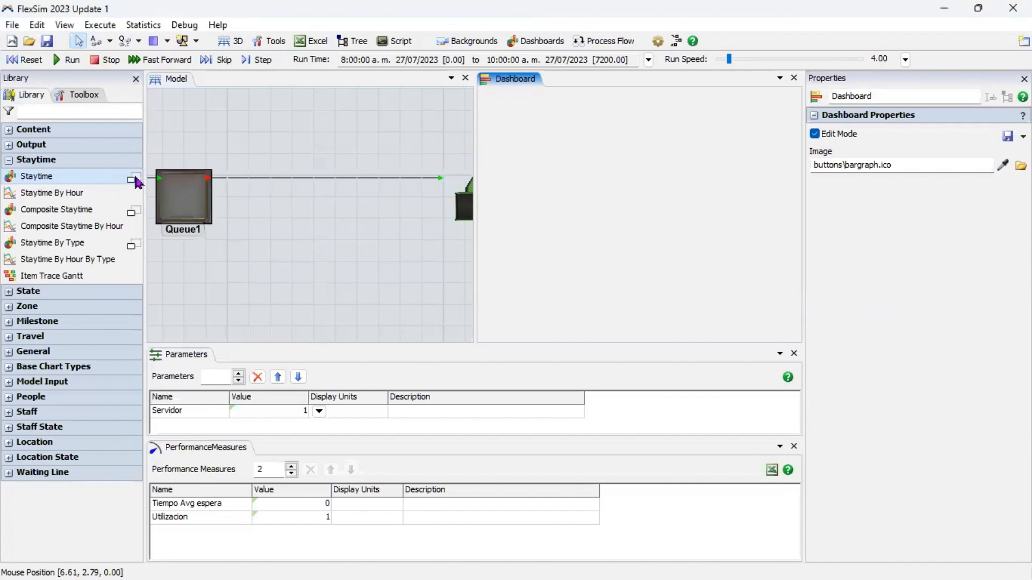
mouse_move(123, 178)
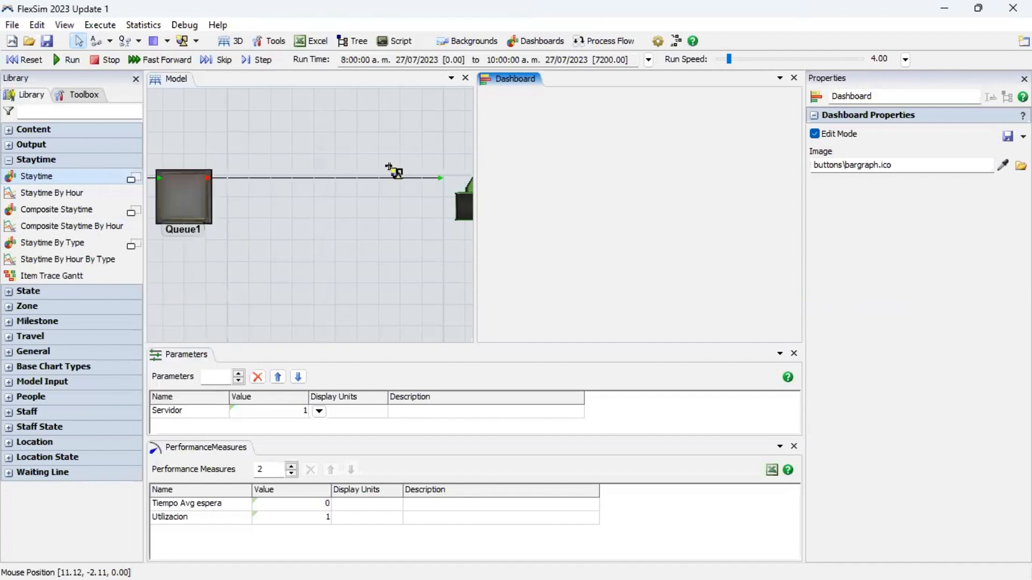
left_click(485, 91)
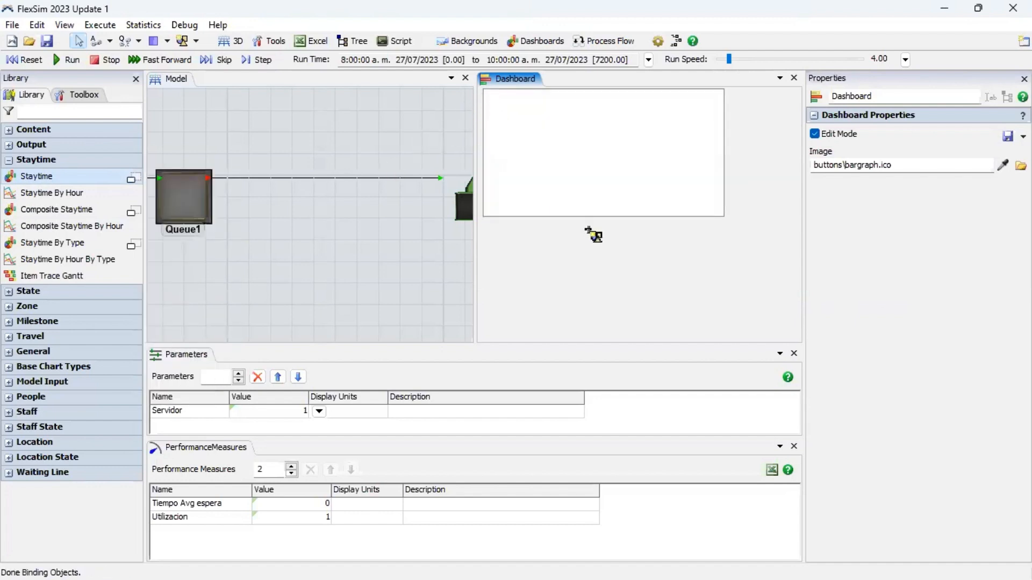
left_click(606, 185)
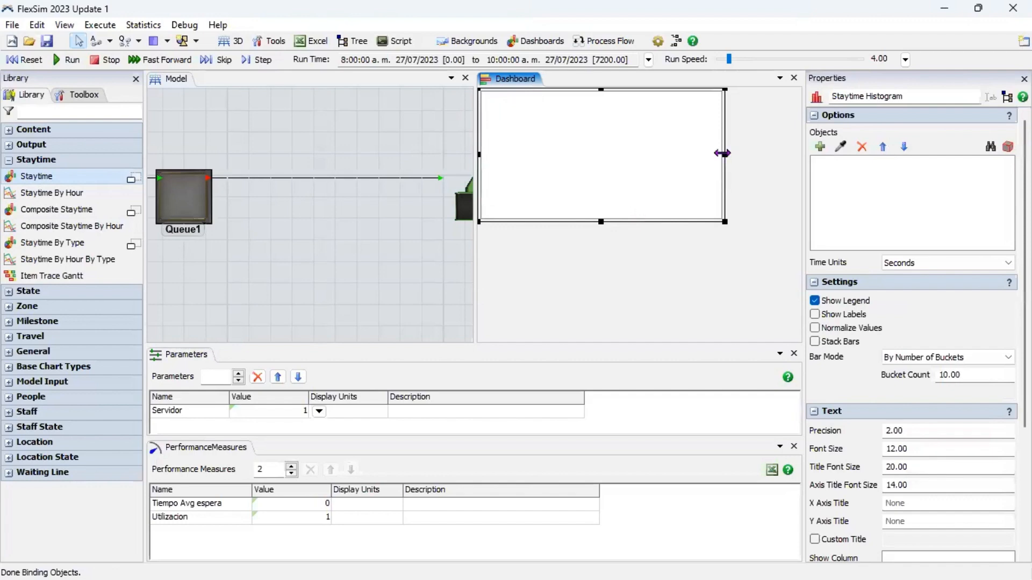
- Enlarge the Staytime histogram to the dashboard's full width and most of its height, and add Queue1 to its objects
left_click_drag(725, 154, 794, 155)
left_click(840, 147)
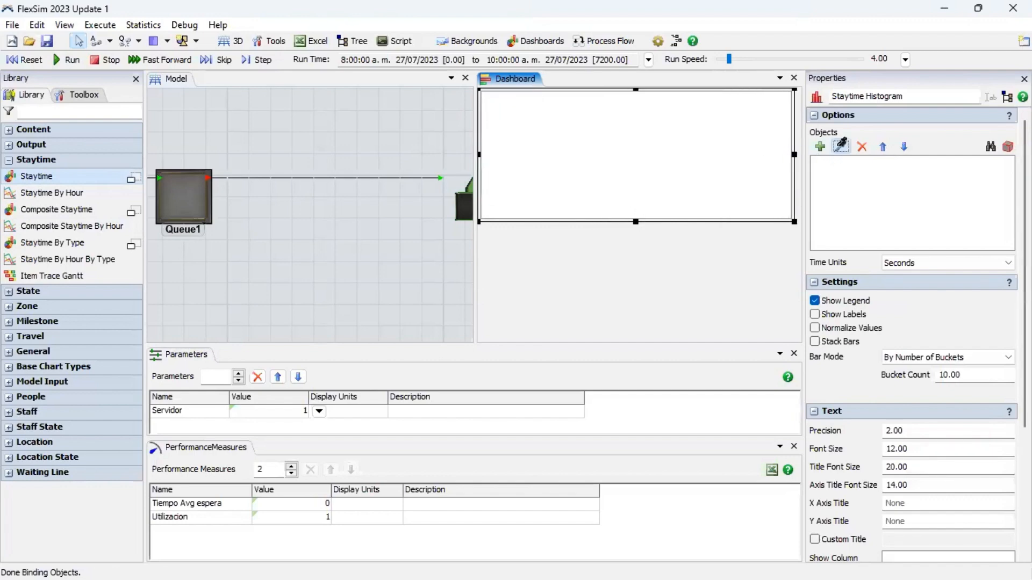
left_click(191, 187)
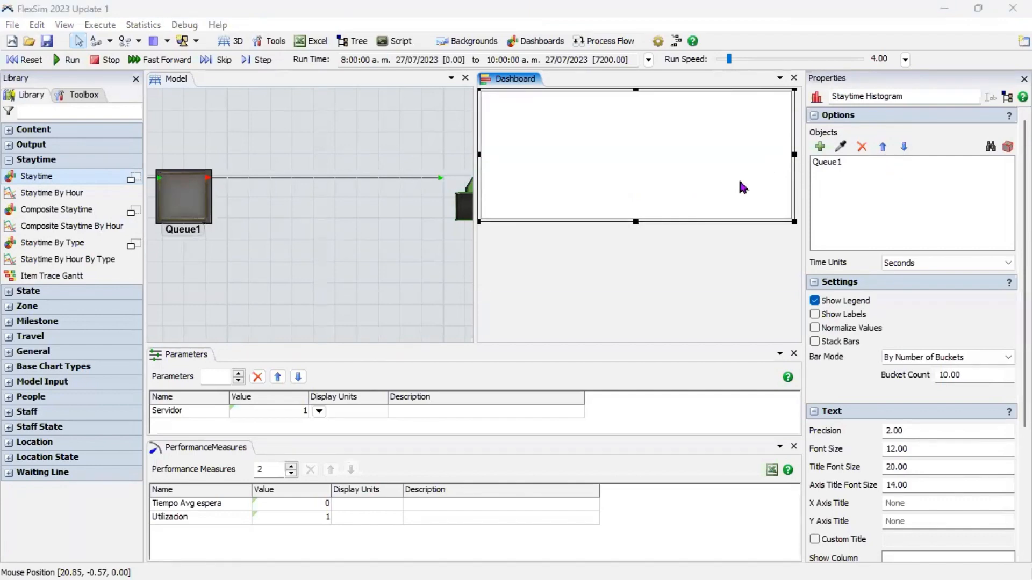
left_click_drag(634, 222, 622, 302)
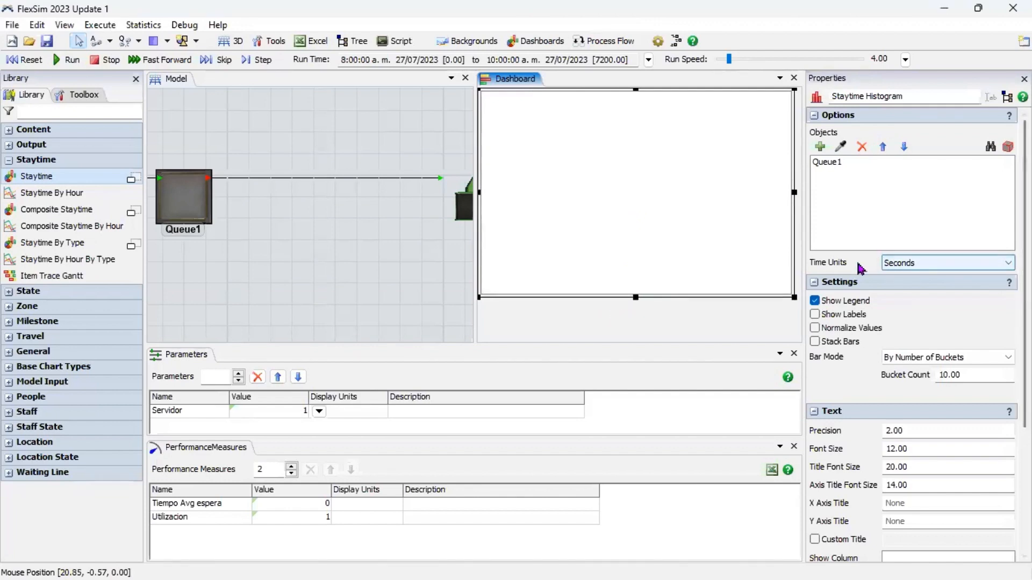
- Set the histogram's time units to Minutes and its custom title to "Histograma tiempo de permanencia", and reset the model
left_click(899, 263)
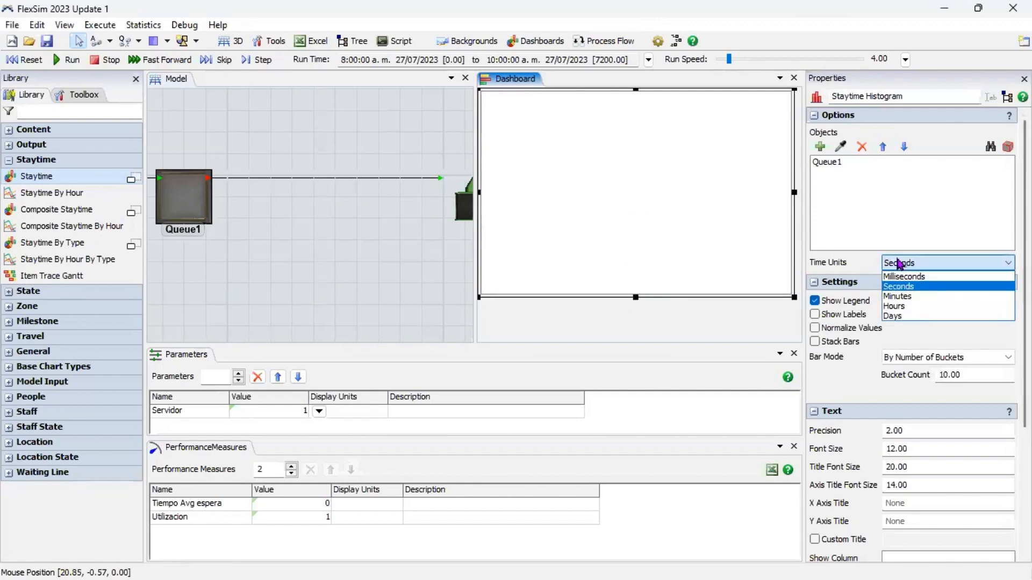
left_click(912, 298)
scroll(893, 419, "down", 3)
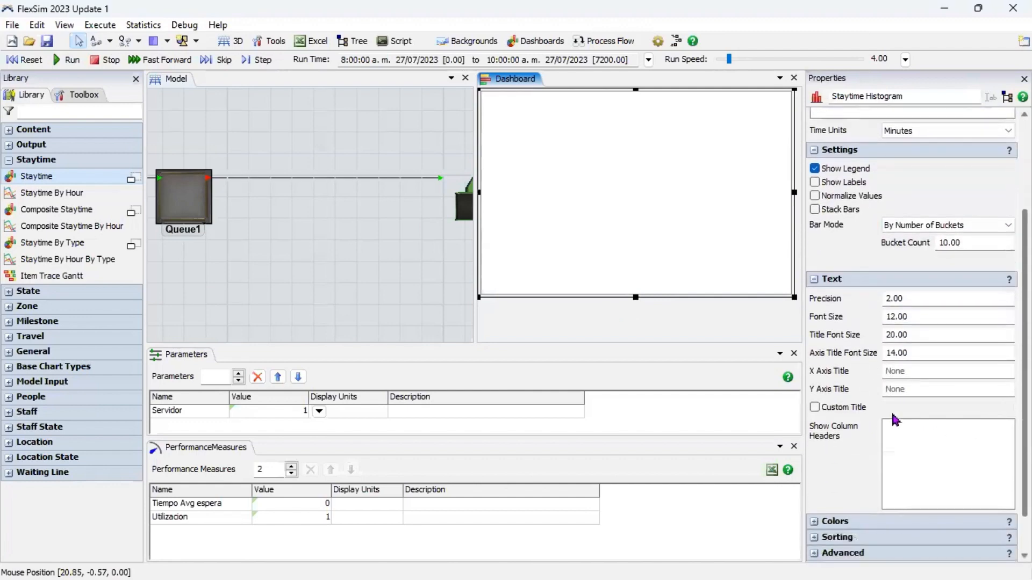
left_click(838, 408)
left_click(912, 409)
type("H")
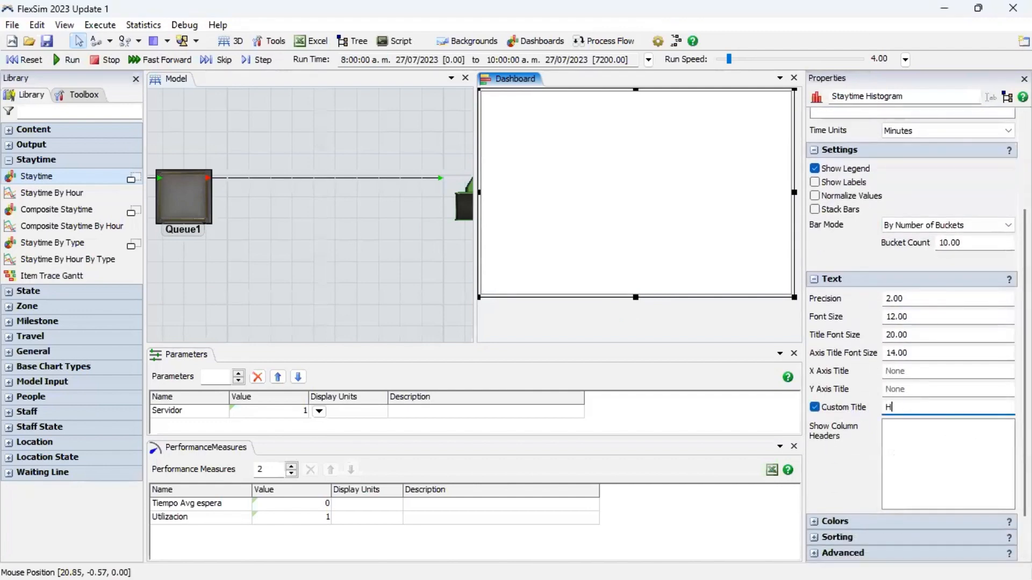
type("istorgramma tiempo de permanencia")
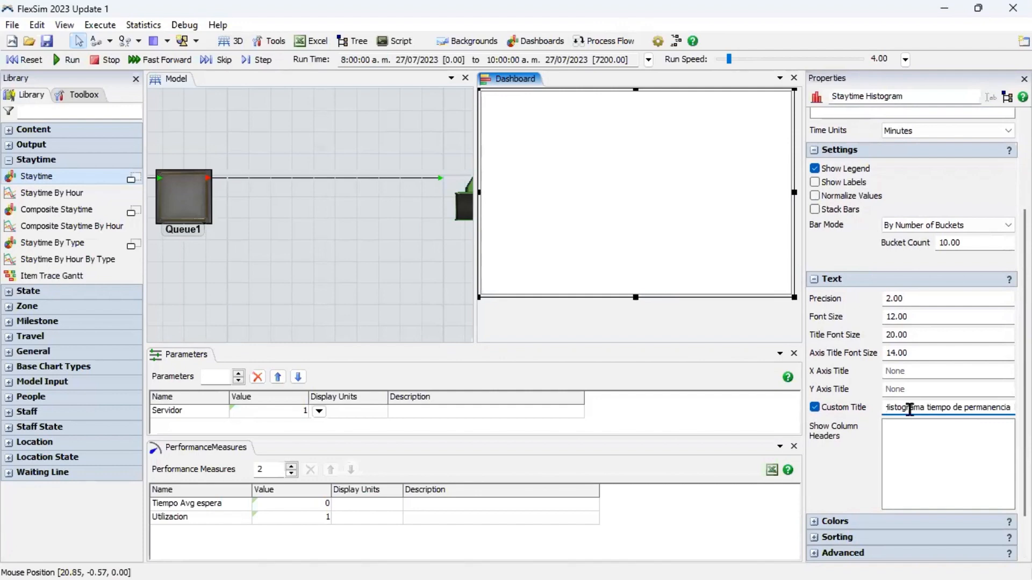
left_click(34, 61)
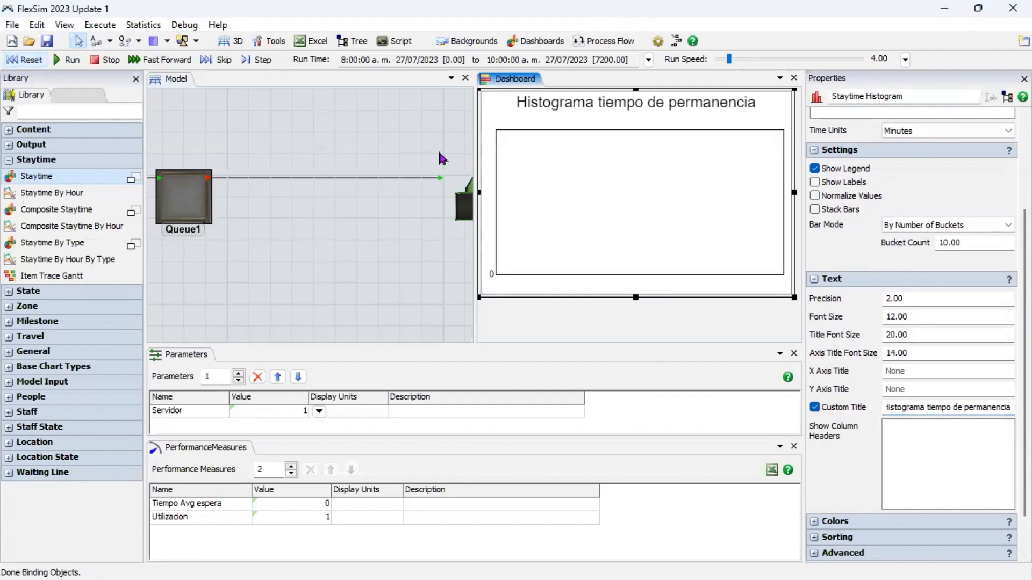
left_click(510, 316)
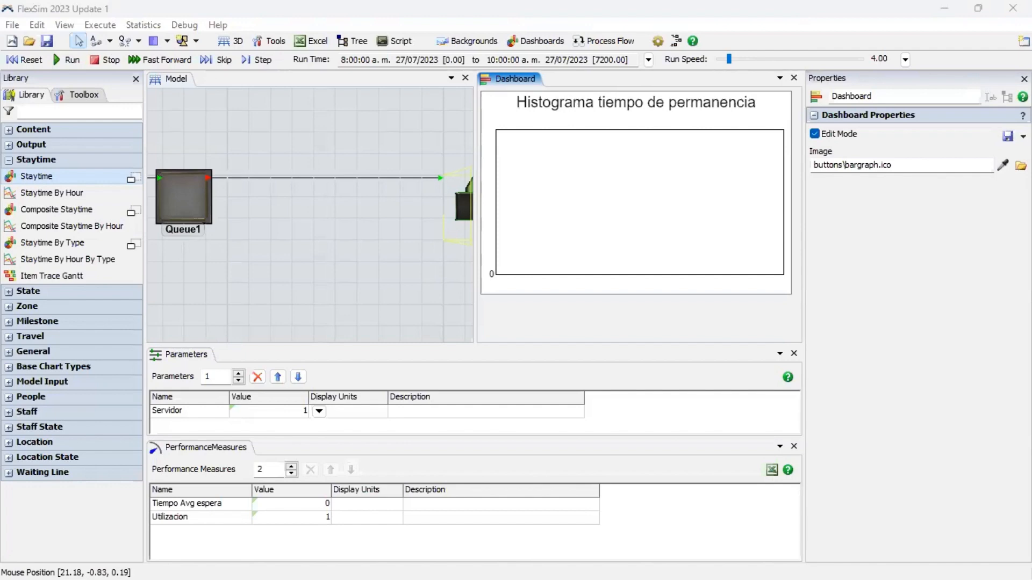
- Place a Staytime bar chart directly below the histogram, widen it to match the histogram and reduce its height slightly
left_click(132, 178)
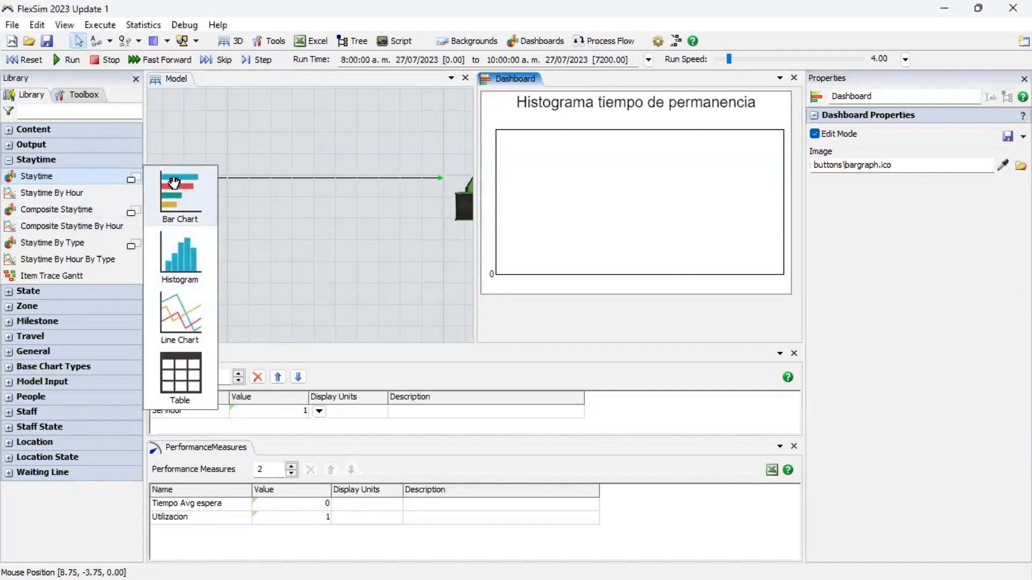
left_click_drag(172, 183, 487, 304)
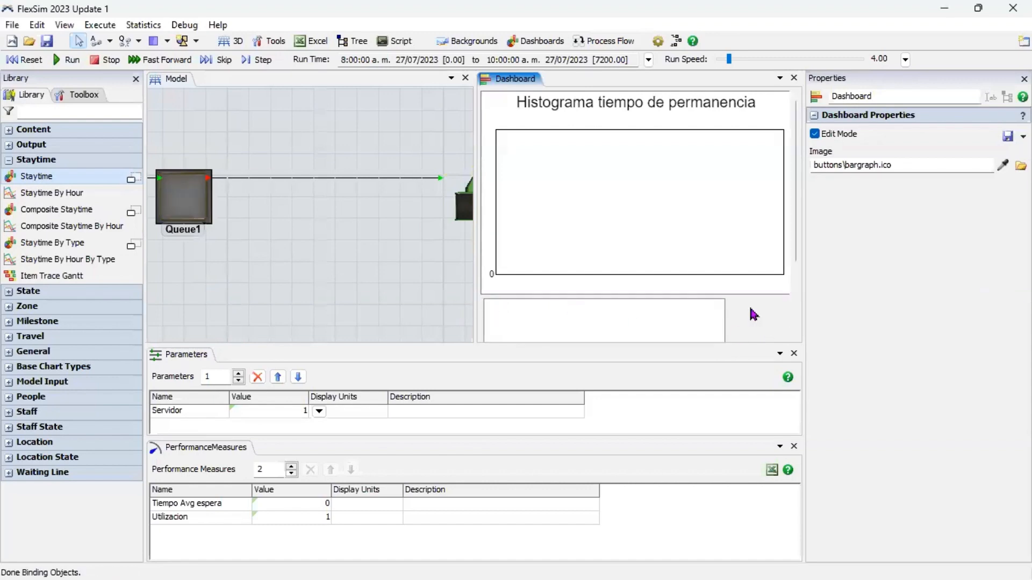
left_click(795, 290)
left_click(650, 279)
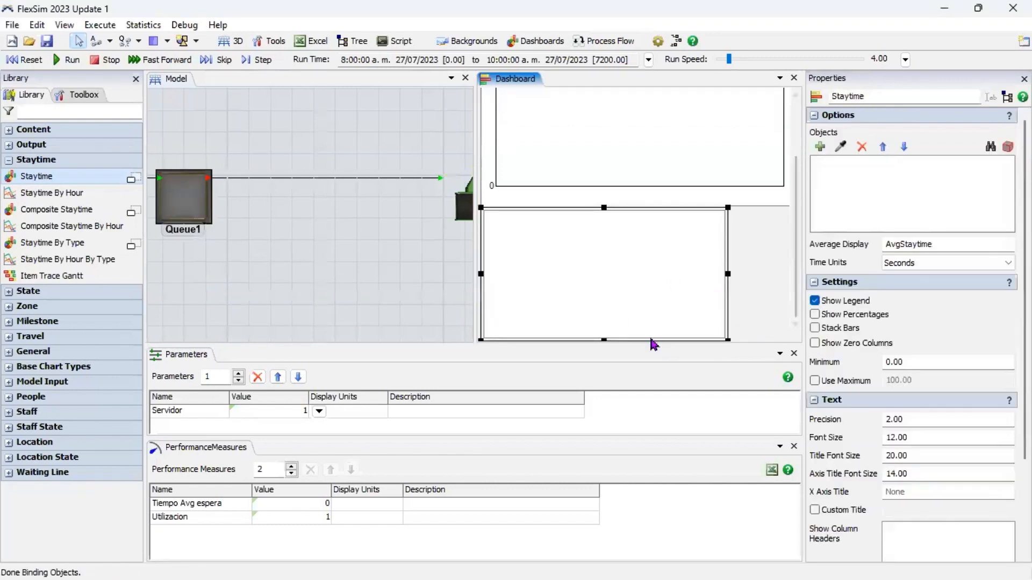
left_click_drag(559, 209, 556, 206)
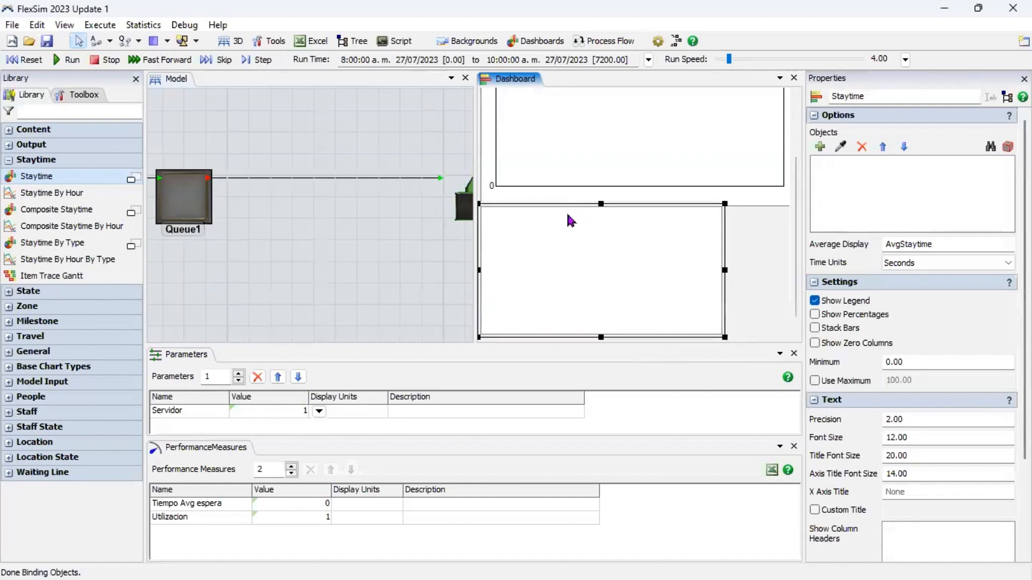
left_click_drag(725, 267, 785, 271)
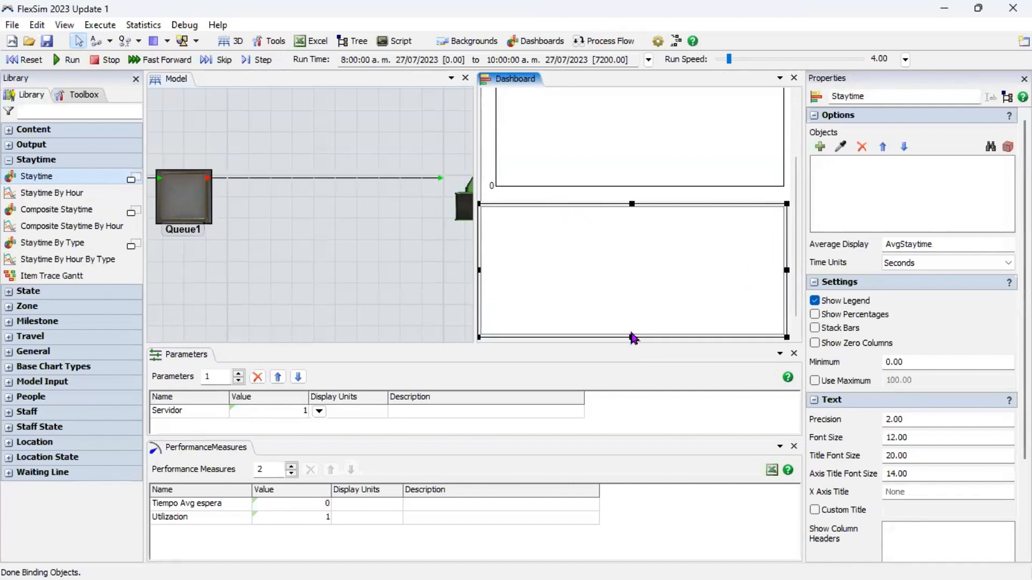
left_click_drag(632, 335, 632, 316)
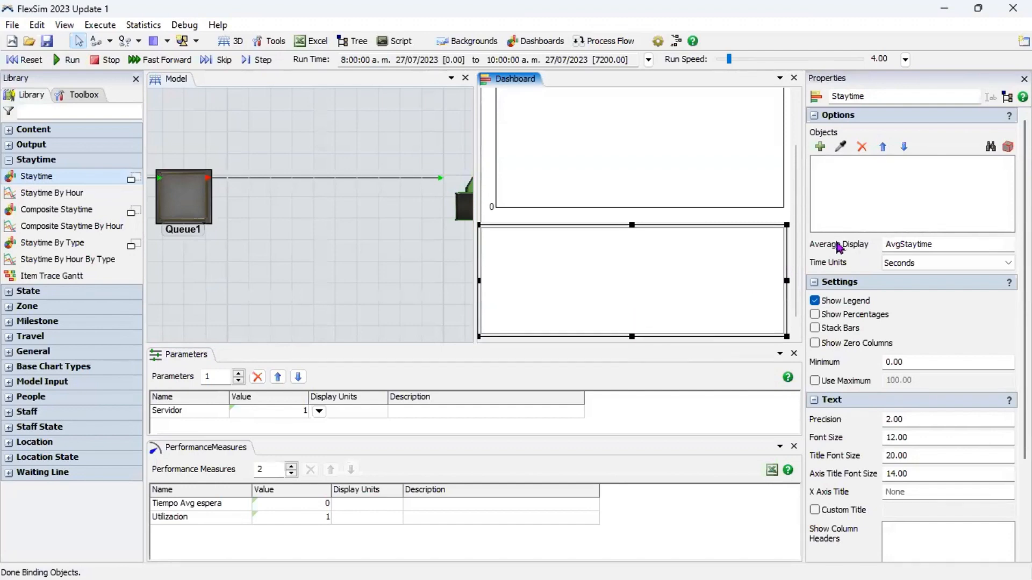
- Add Queue1 to the Staytime bar chart's objects and set its average display to Minutos
left_click(841, 147)
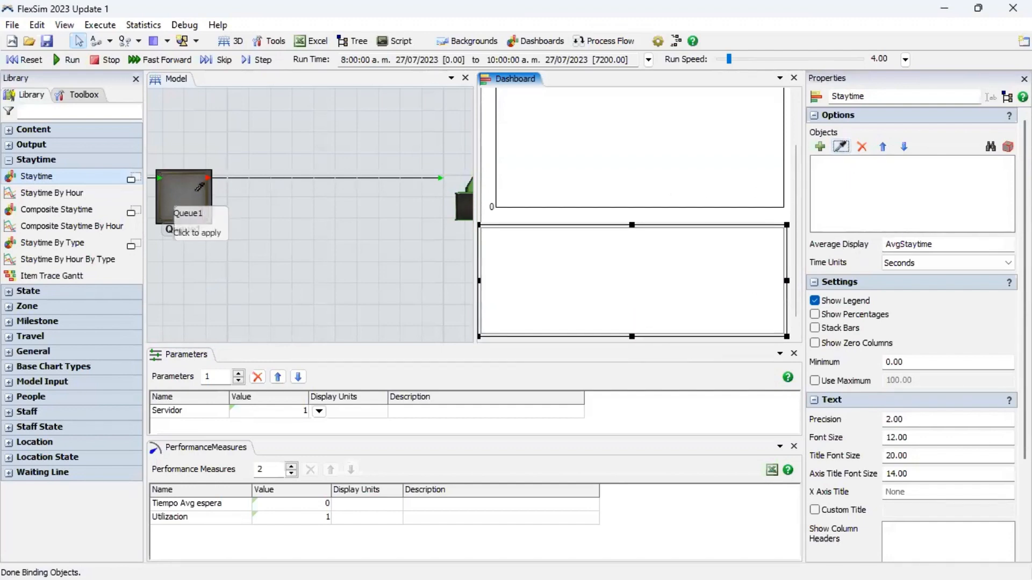
left_click(185, 212)
left_click_drag(948, 244, 839, 245)
type("T")
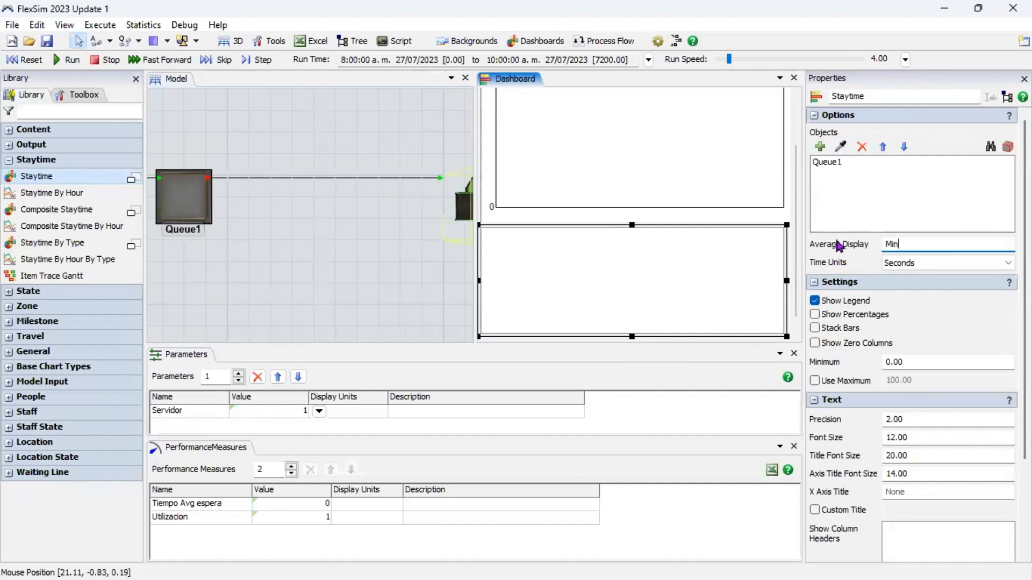
type("int")
key("BackSpace")
type("utos")
- Set the Staytime bar chart's time units to Minutes and reset the model
left_click(915, 263)
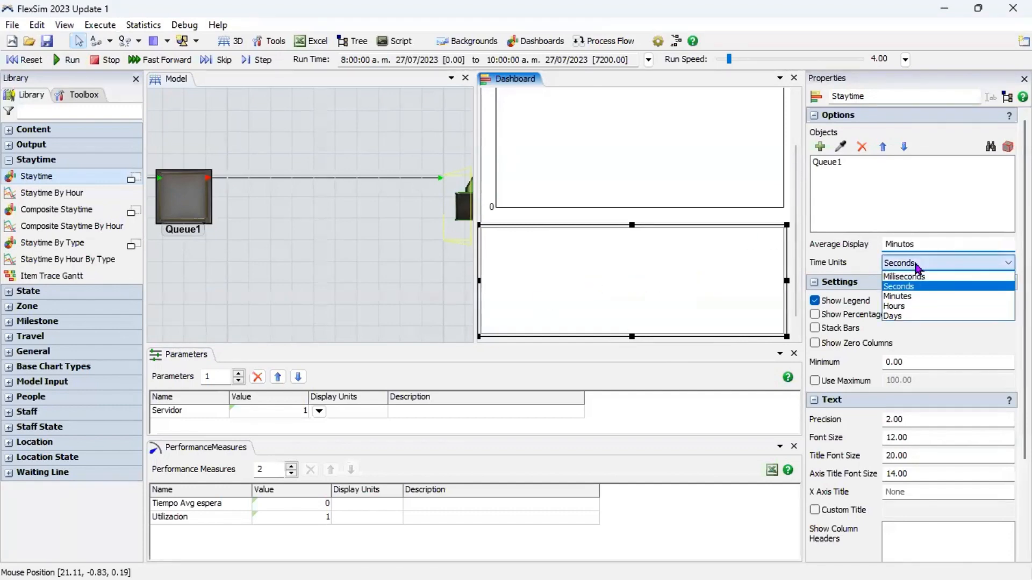
left_click(897, 296)
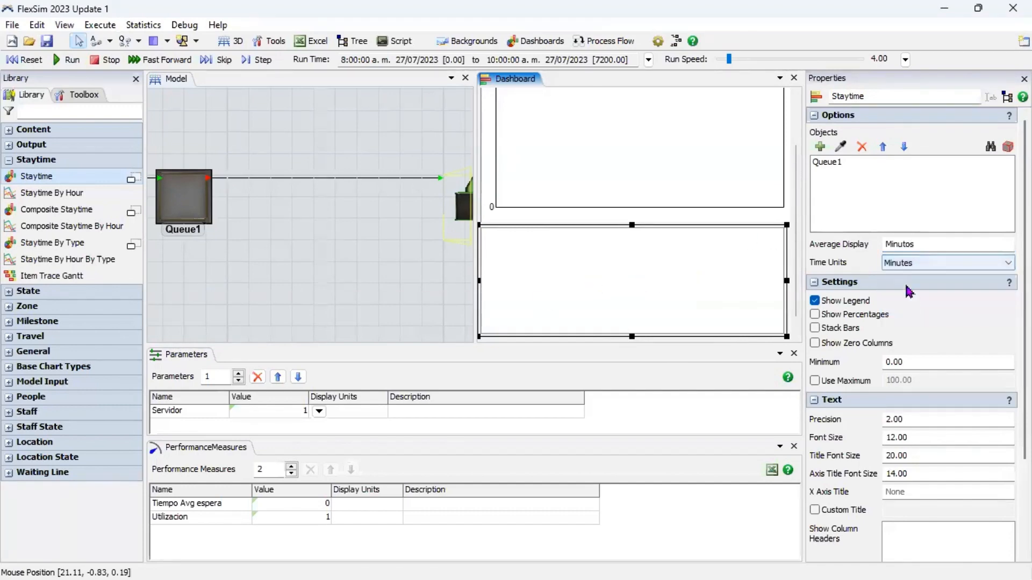
left_click(16, 60)
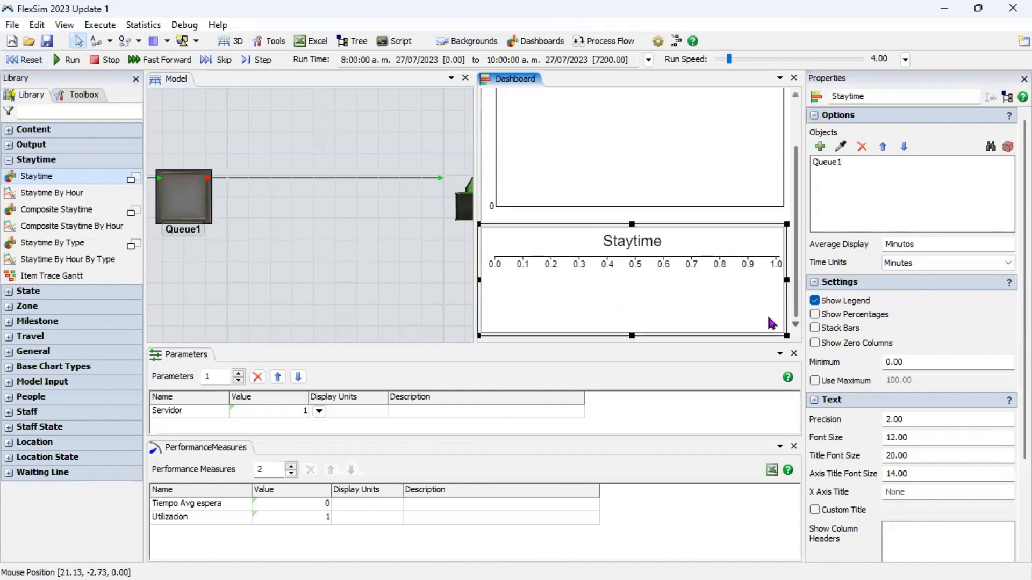
- Place a Composite State pie chart directly below the Staytime bar chart and widen it to match that chart
left_click(110, 292)
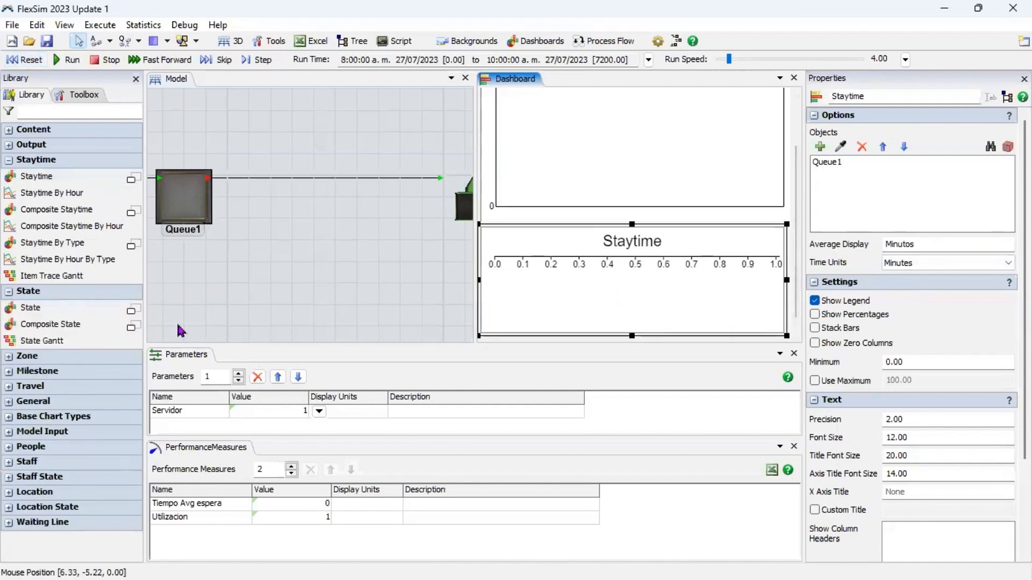
scroll(348, 265, "down", 3)
left_click_drag(351, 265, 277, 266)
scroll(339, 244, "up", 5)
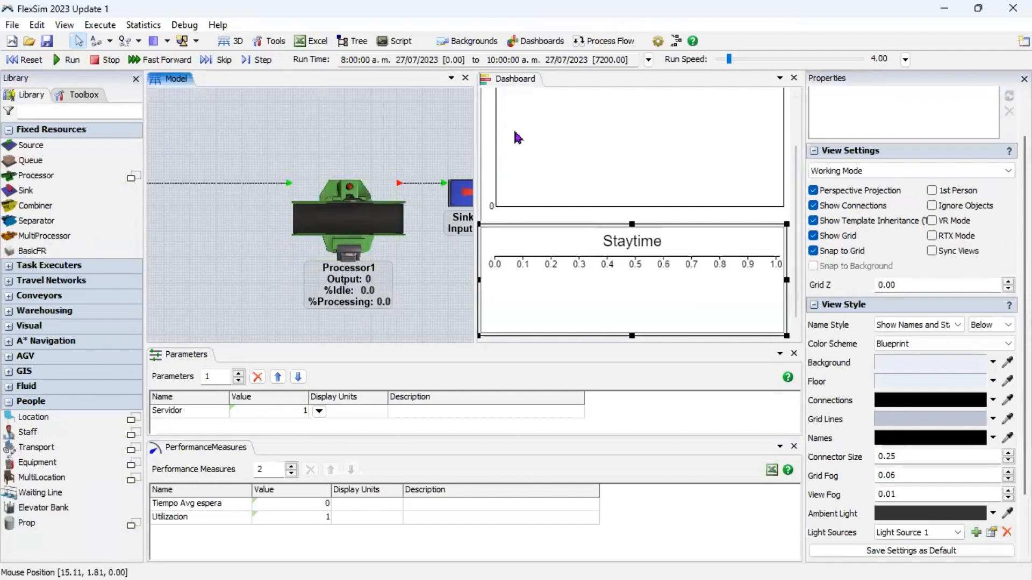
left_click(511, 81)
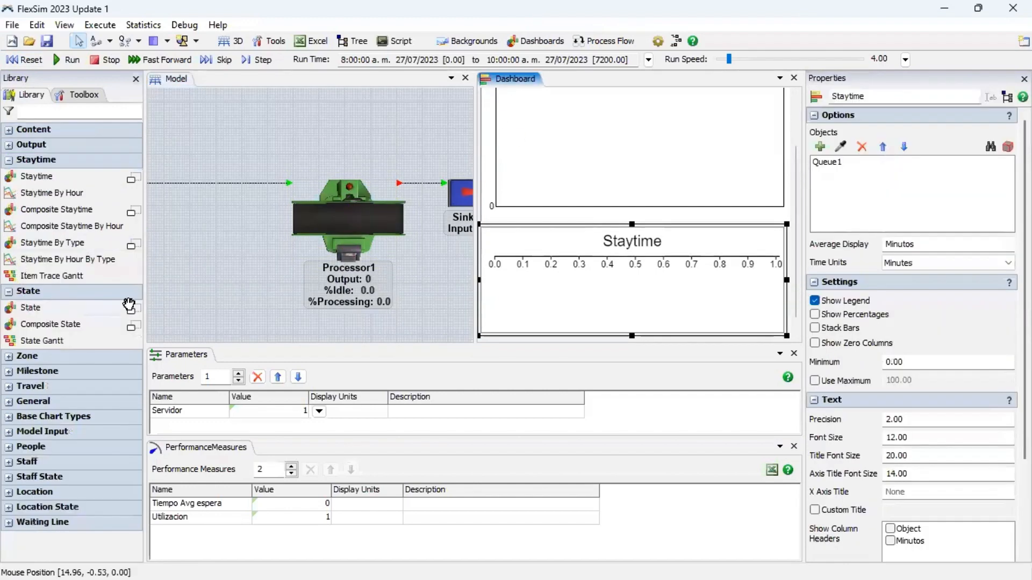
mouse_move(131, 309)
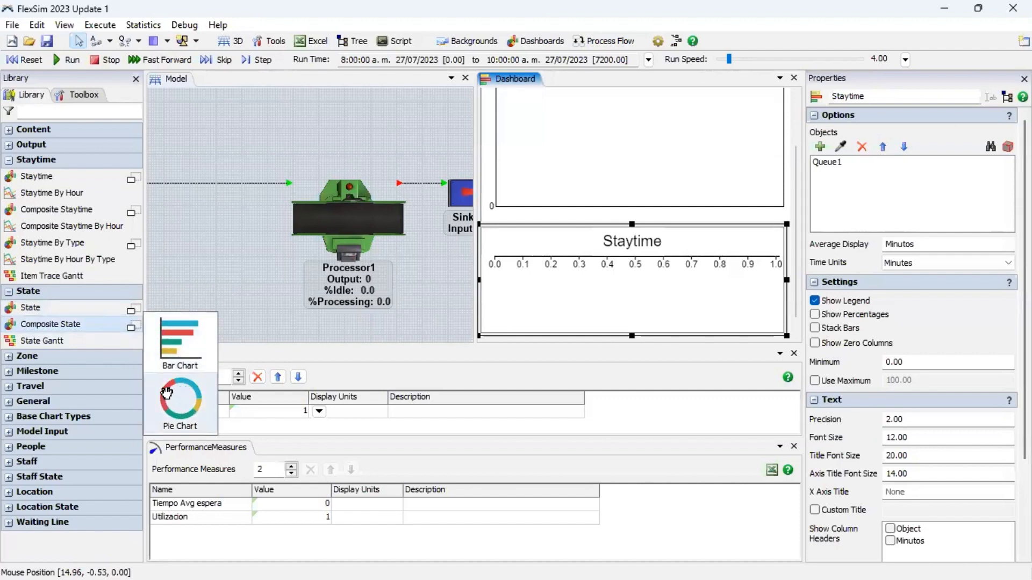
left_click_drag(166, 393, 491, 343)
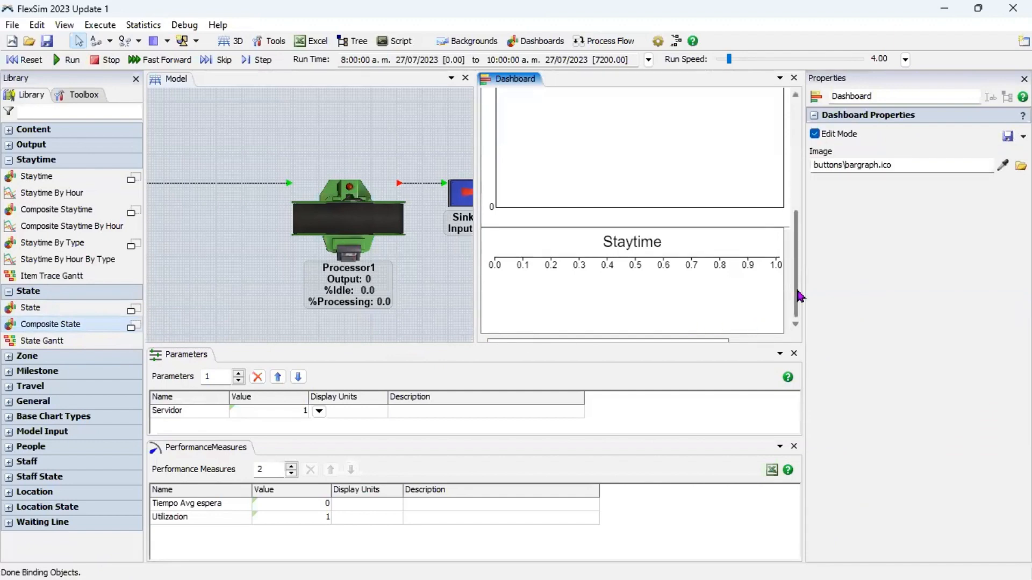
left_click(796, 291)
left_click_drag(728, 215, 787, 238)
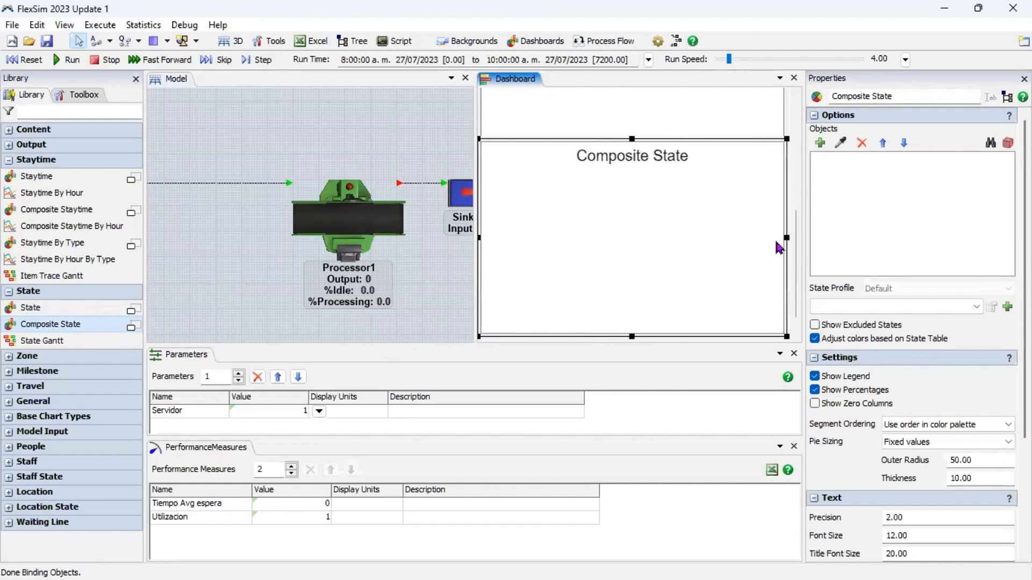
- Add Processor1 to the Composite State chart's objects and set its custom title to "Utilizacion promedio"
left_click(840, 143)
left_click(345, 222)
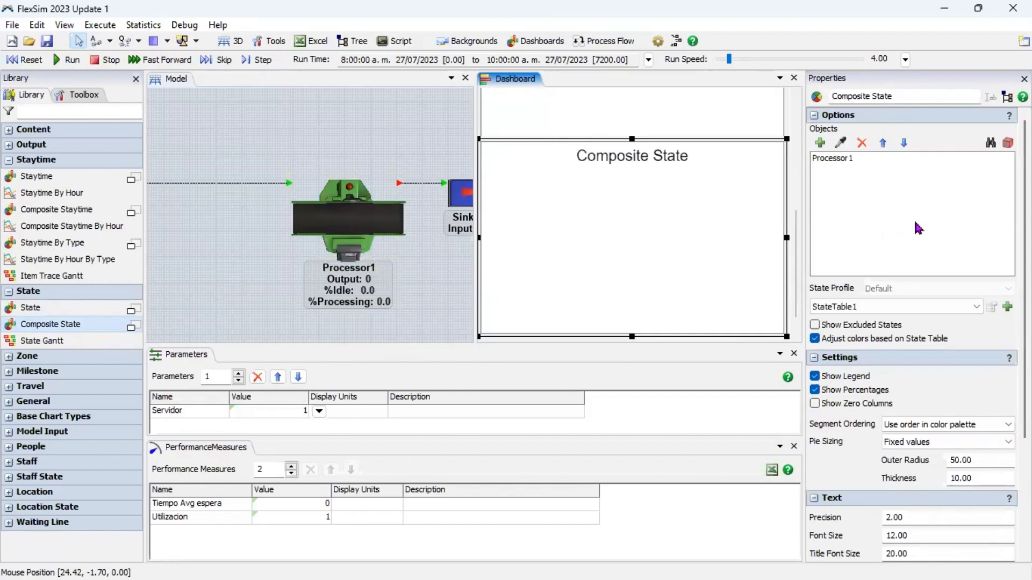
scroll(814, 423, "down", 5)
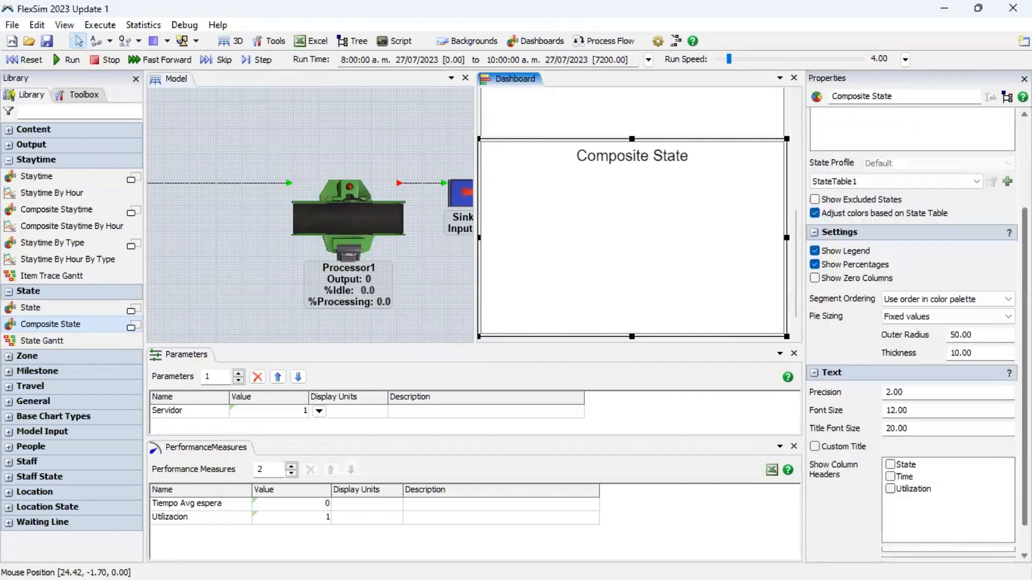
left_click(815, 414)
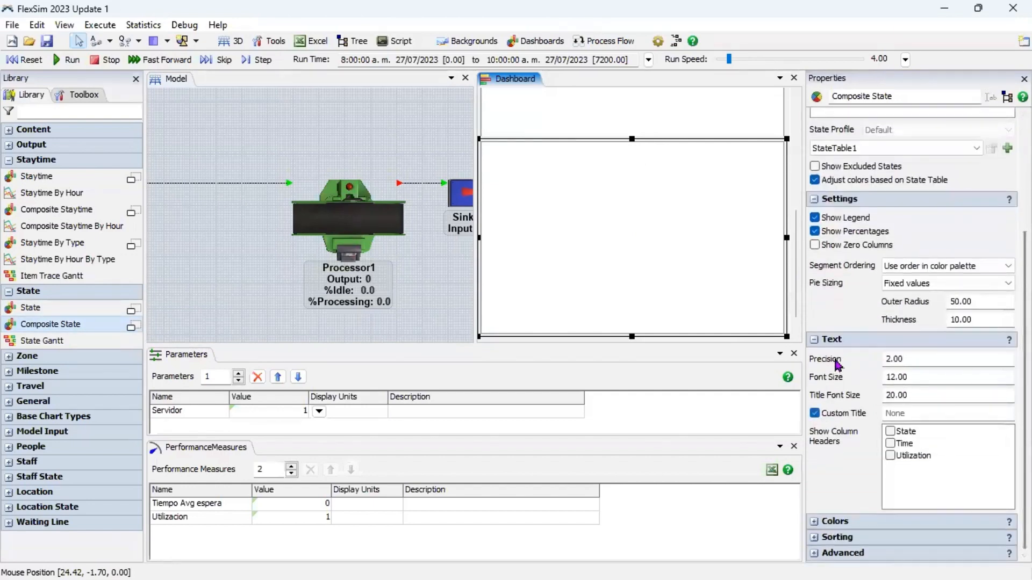
left_click(899, 411)
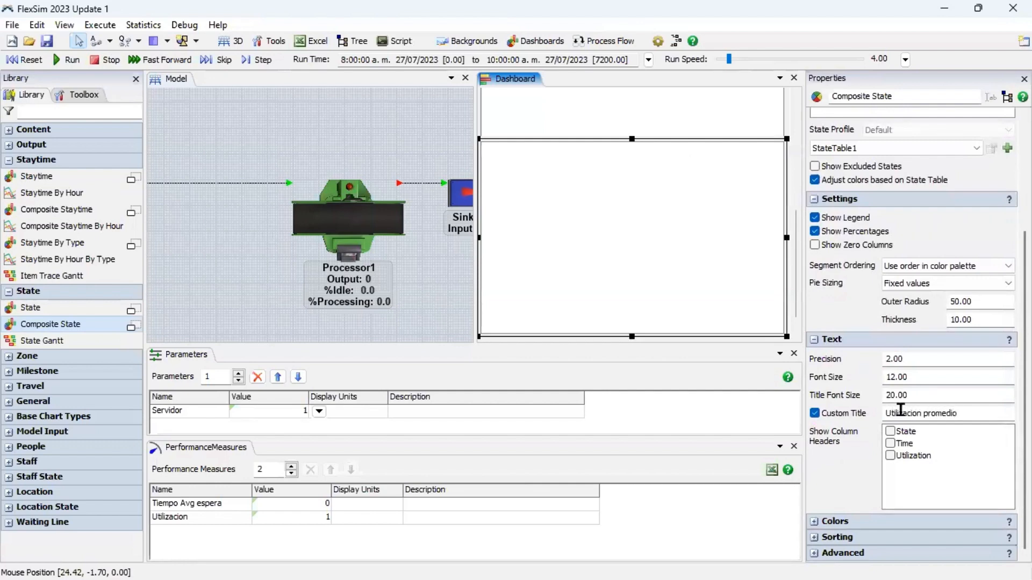
- Reset the model and run it at a run speed of 342, fast-forwarding to the 7200 stop time
left_click(29, 61)
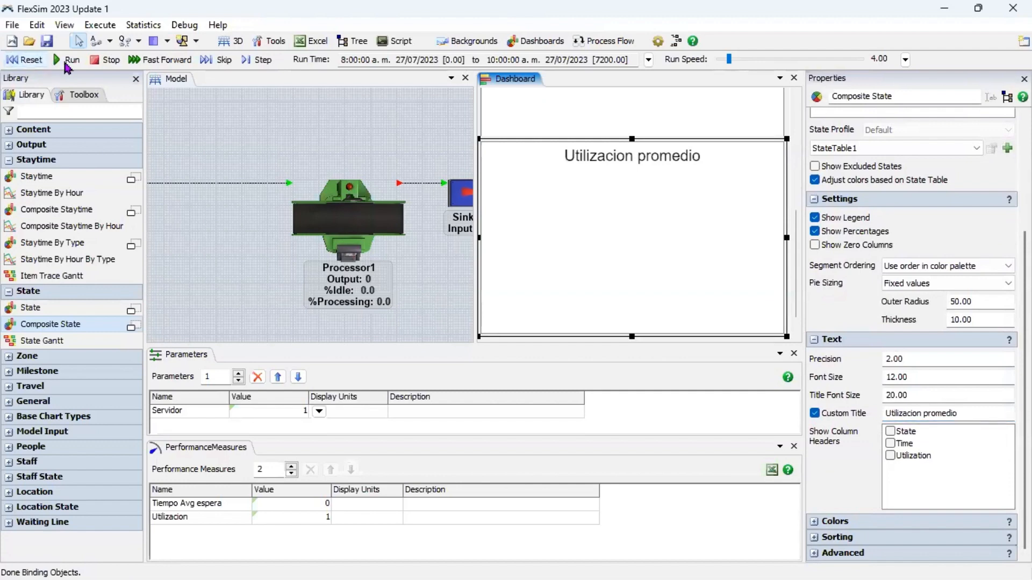
left_click(67, 62)
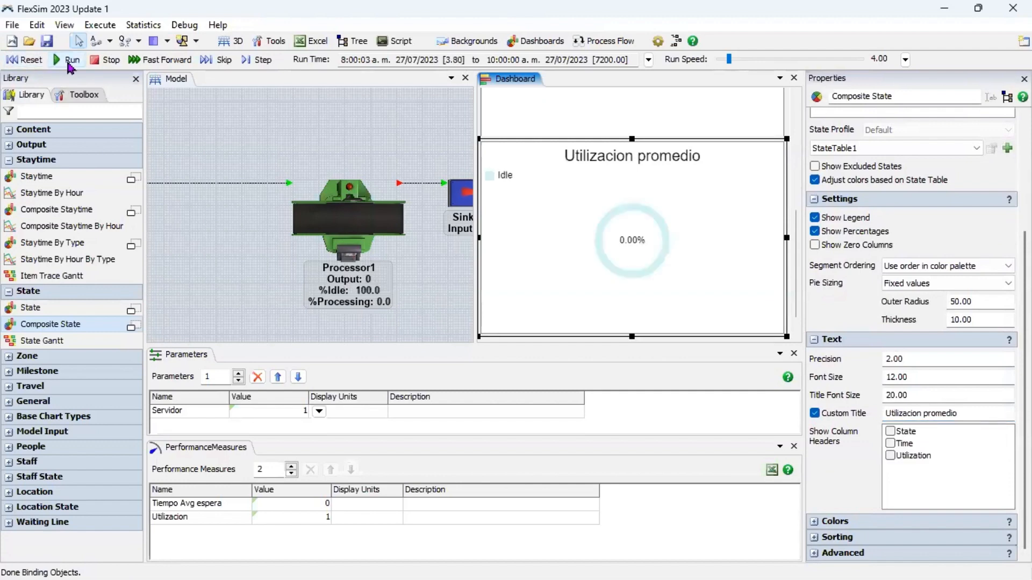
left_click(750, 60)
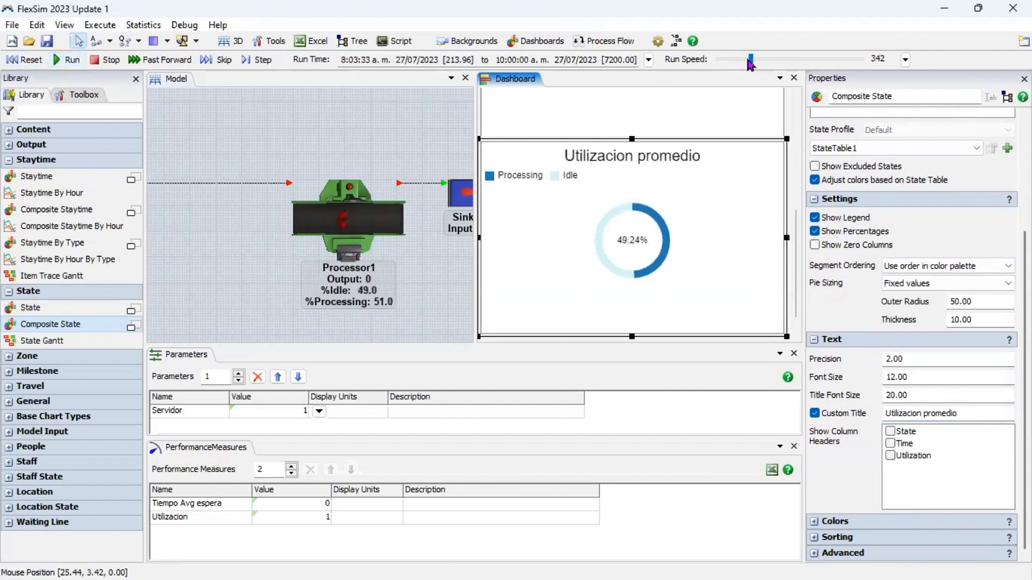
left_click(355, 126)
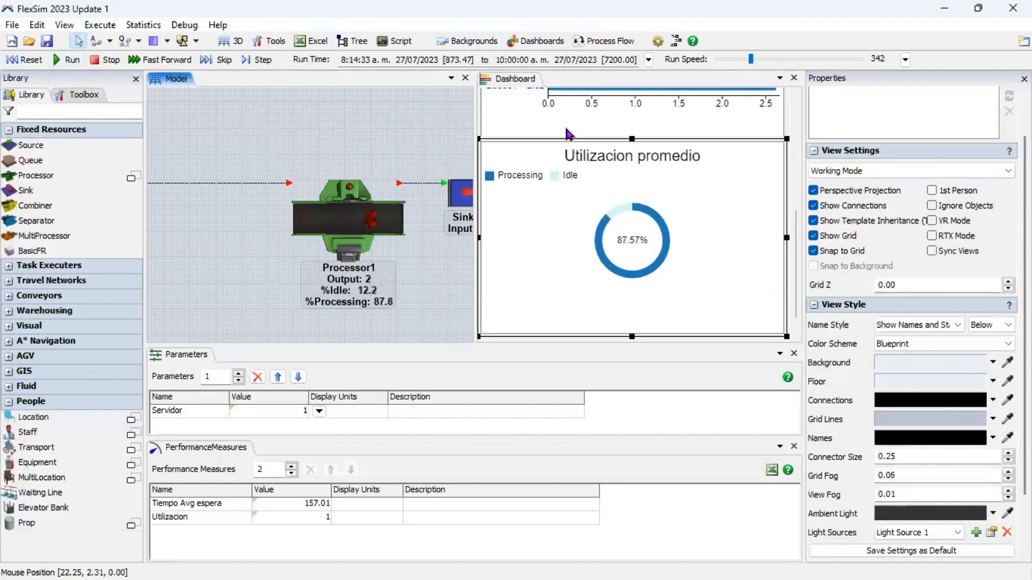
left_click(796, 127)
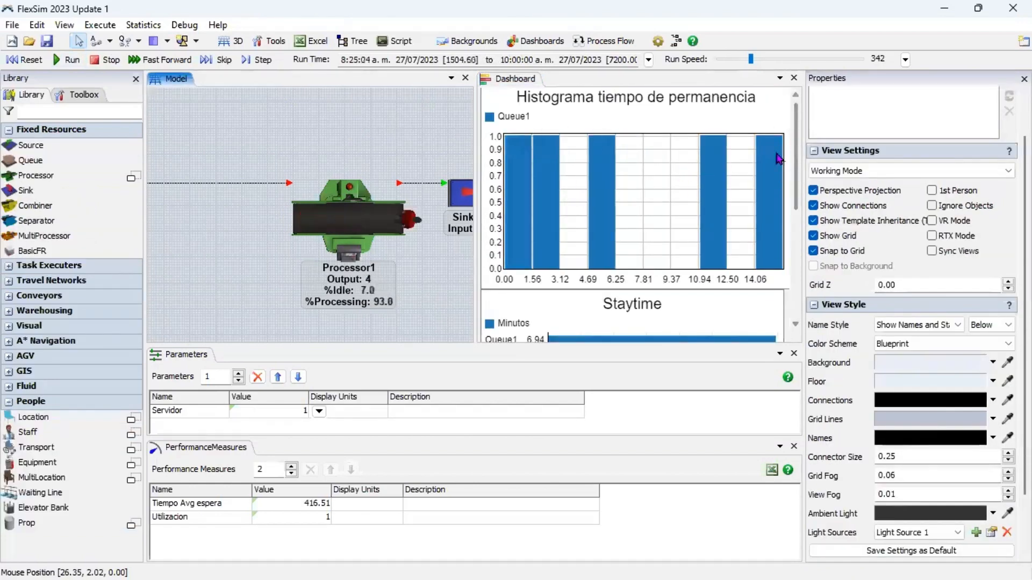
left_click_drag(796, 128, 794, 195)
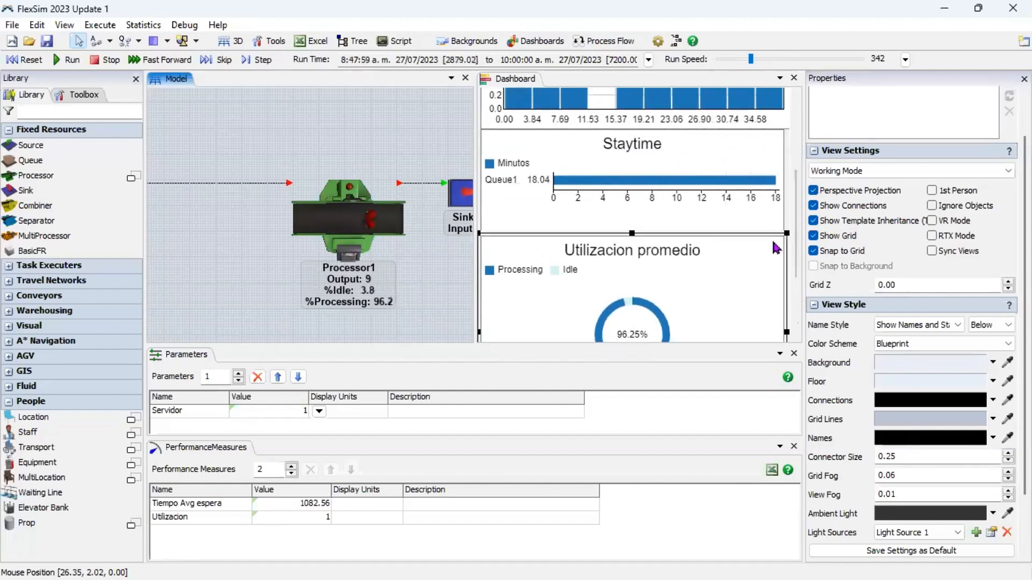
left_click_drag(796, 254, 797, 299)
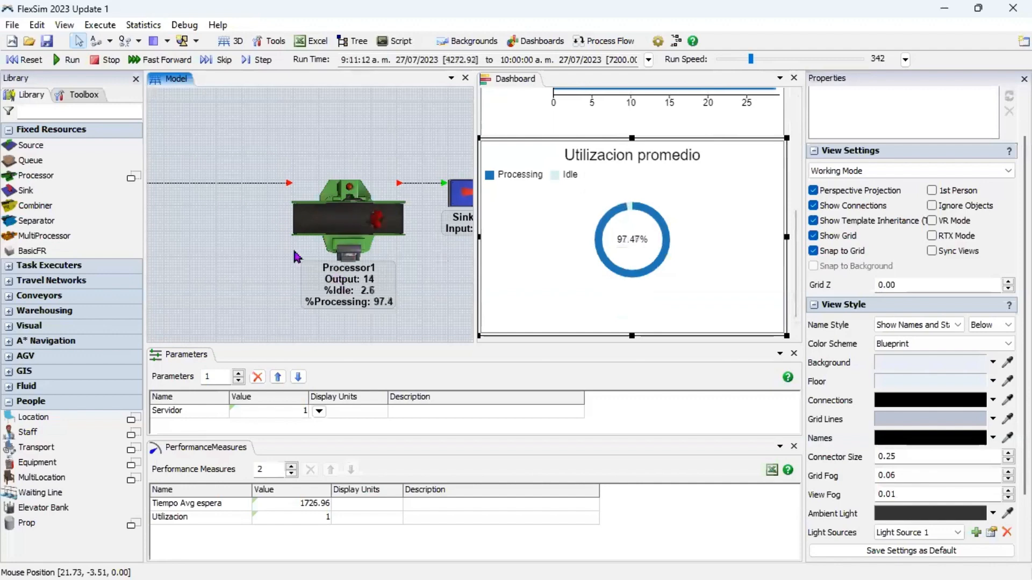
left_click(152, 62)
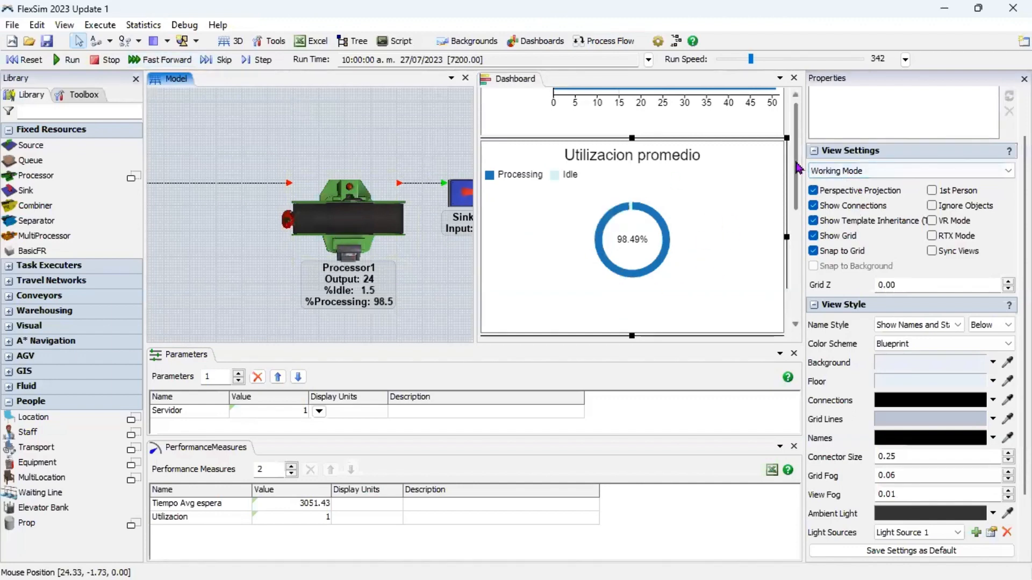
- Examine the queue staytime histogram, the average staytime bar and the processor utilization pie chart for the completed run
scroll(799, 168, "down", 5)
mouse_move(767, 195)
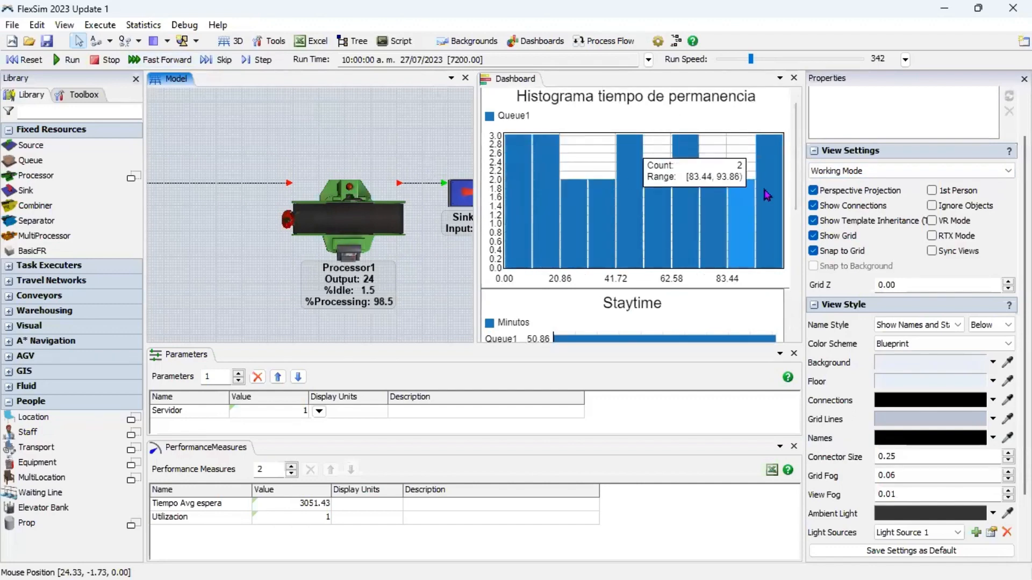
mouse_move(515, 198)
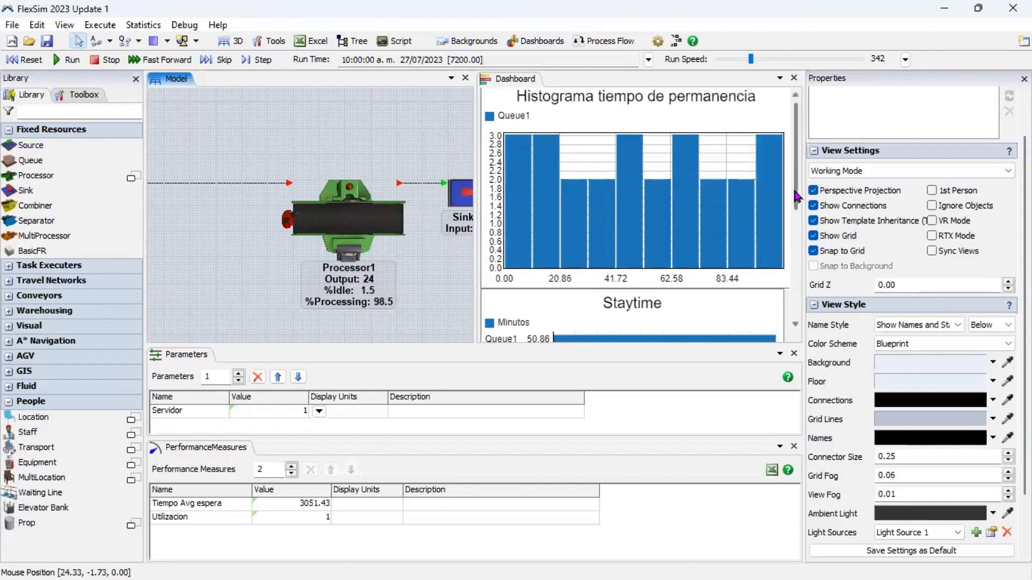
scroll(796, 215, "down", 1)
scroll(796, 214, "down", 4)
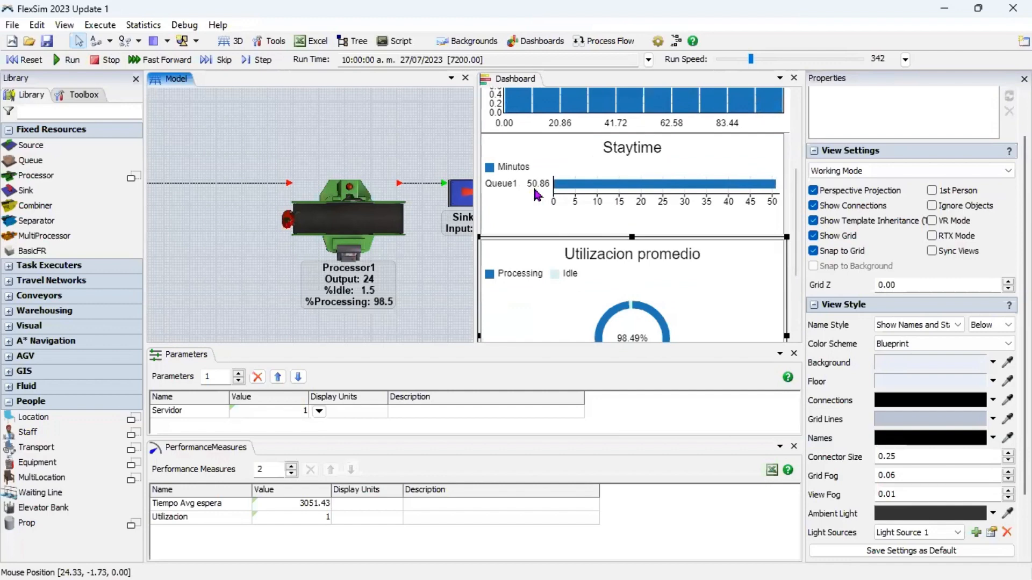
scroll(799, 210, "down", 3)
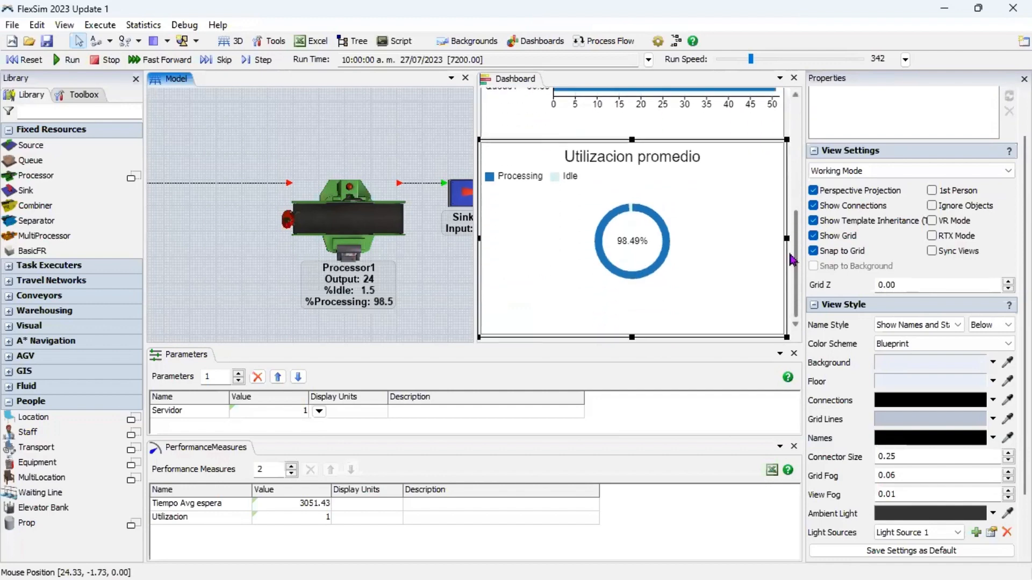
left_click(795, 116)
scroll(795, 192, "down", 5)
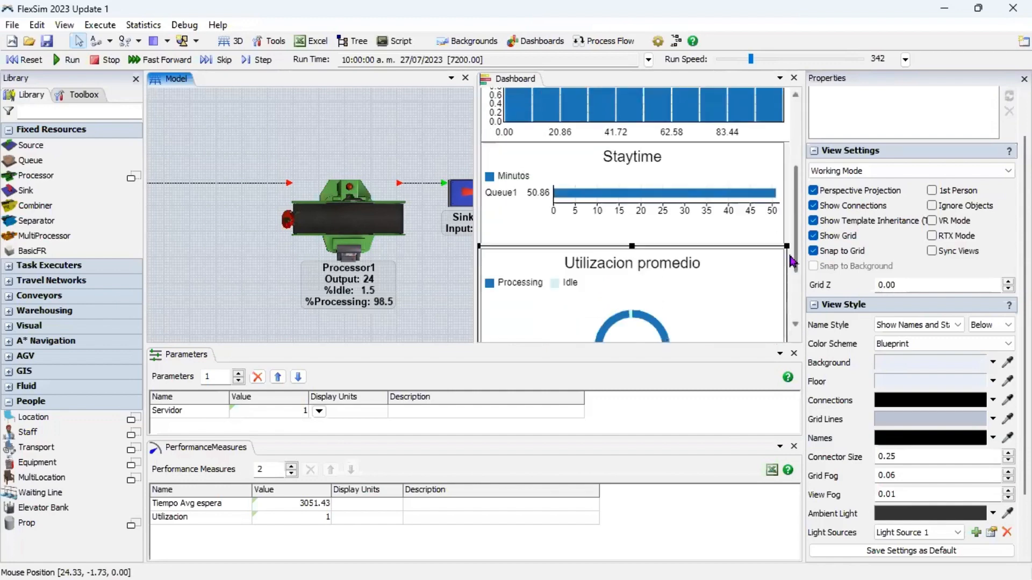
left_click(730, 171)
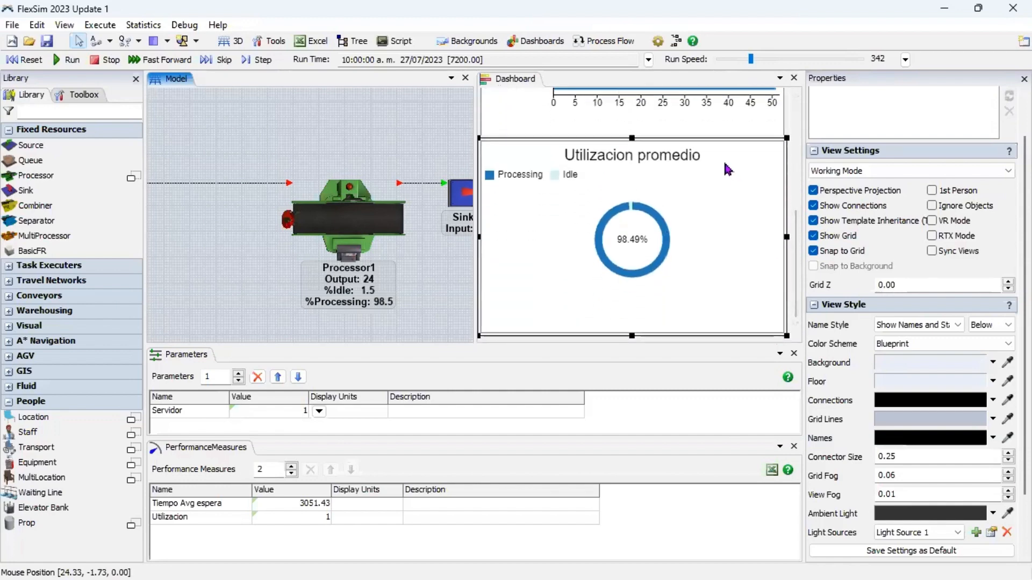
- Try Automatic pie sizing on the "Utilizacion promedio" chart and switch it back to Fixed values
left_click(745, 157)
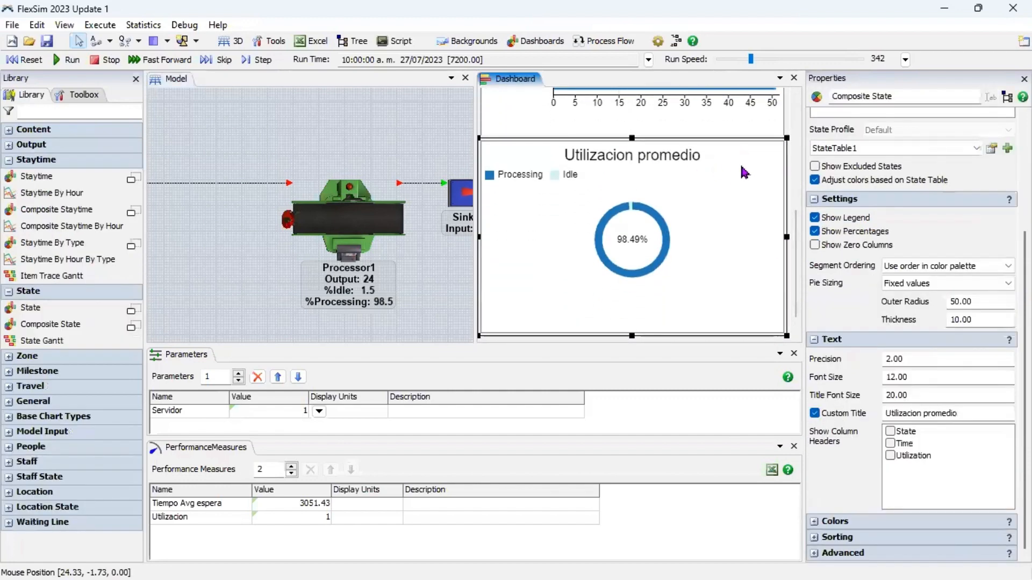
scroll(978, 171, "up", 3)
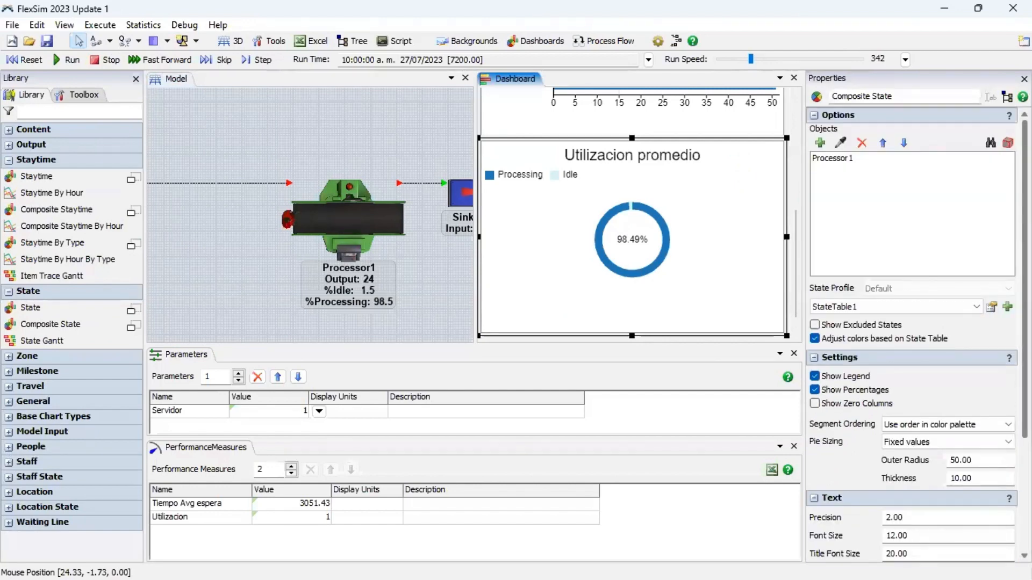
scroll(887, 255, "down", 5)
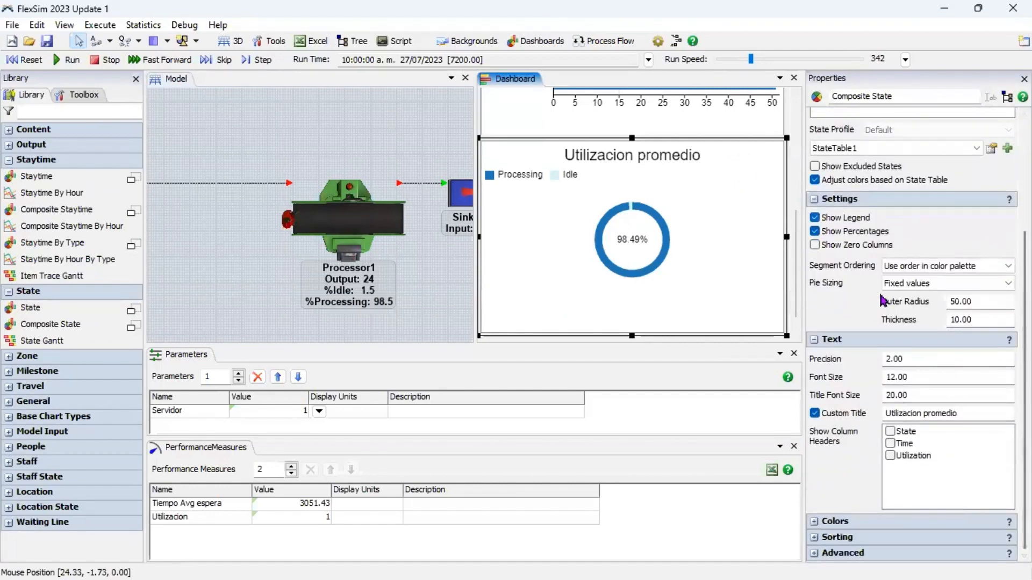
left_click(930, 285)
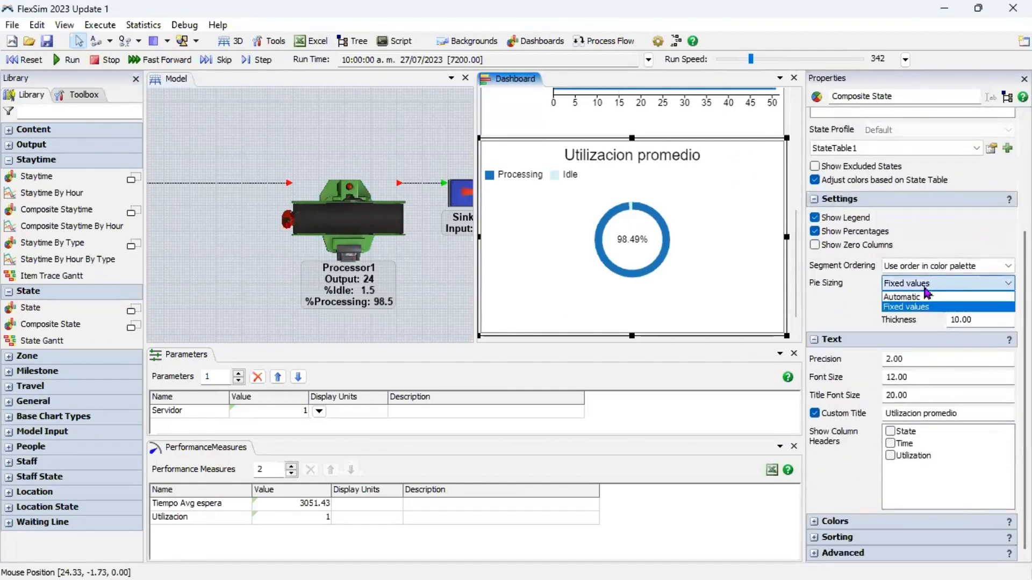
left_click(908, 296)
left_click(920, 283)
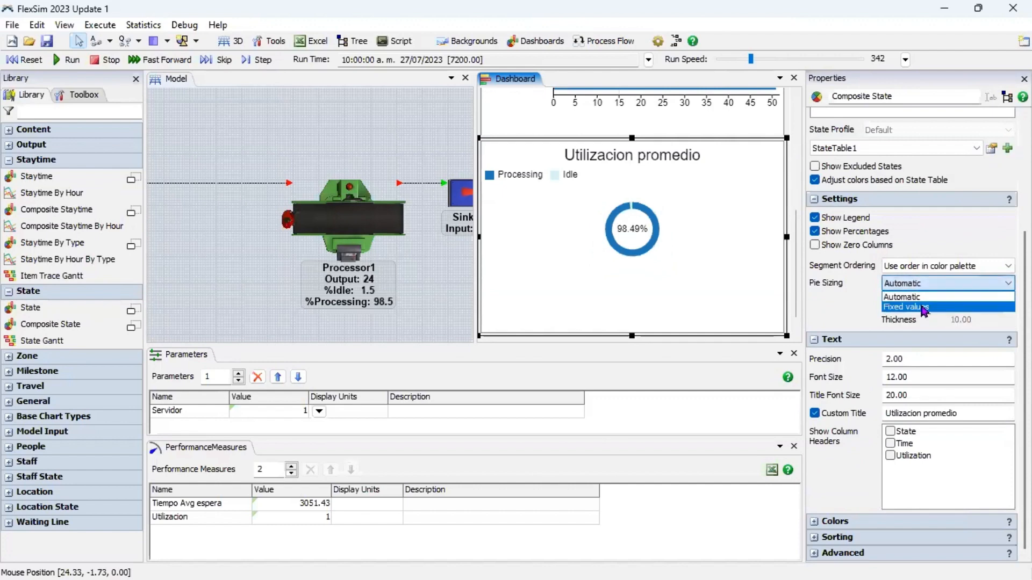
left_click(923, 308)
- Set the "Utilizacion promedio" pie chart's outer radius to 80 and its thickness to 30
left_click(979, 301)
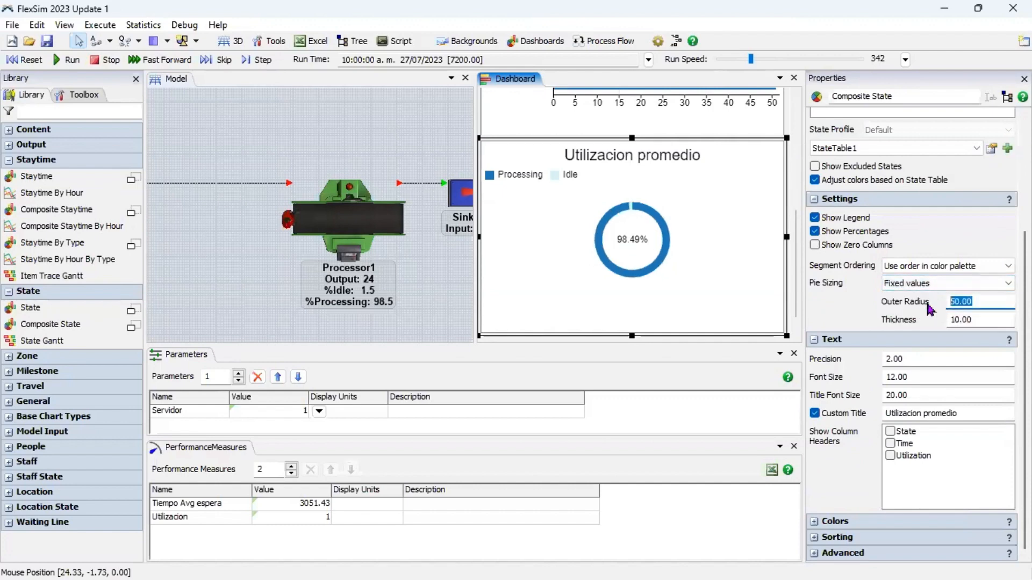
type("80")
key("Tab")
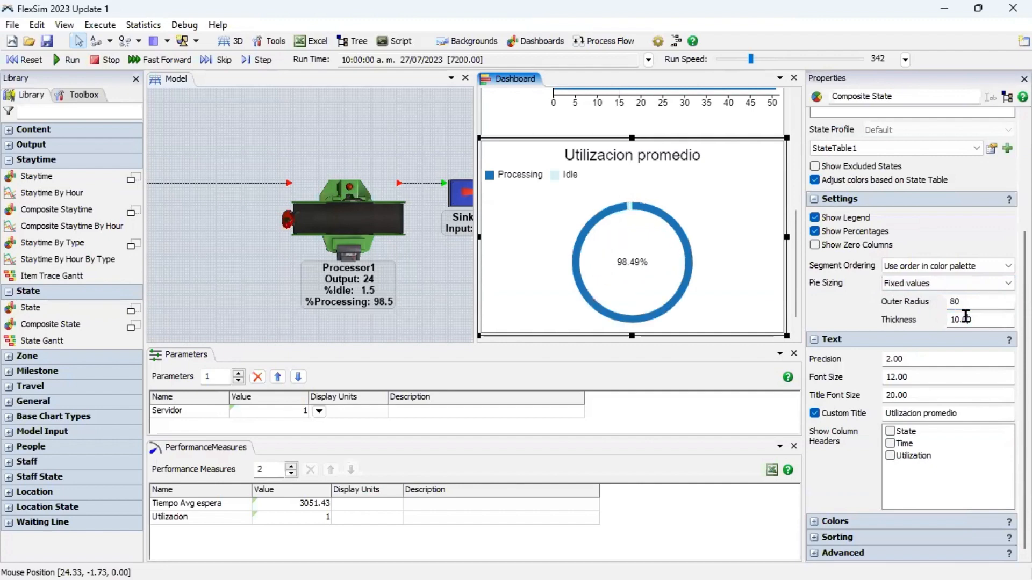
type("30")
left_click(974, 303)
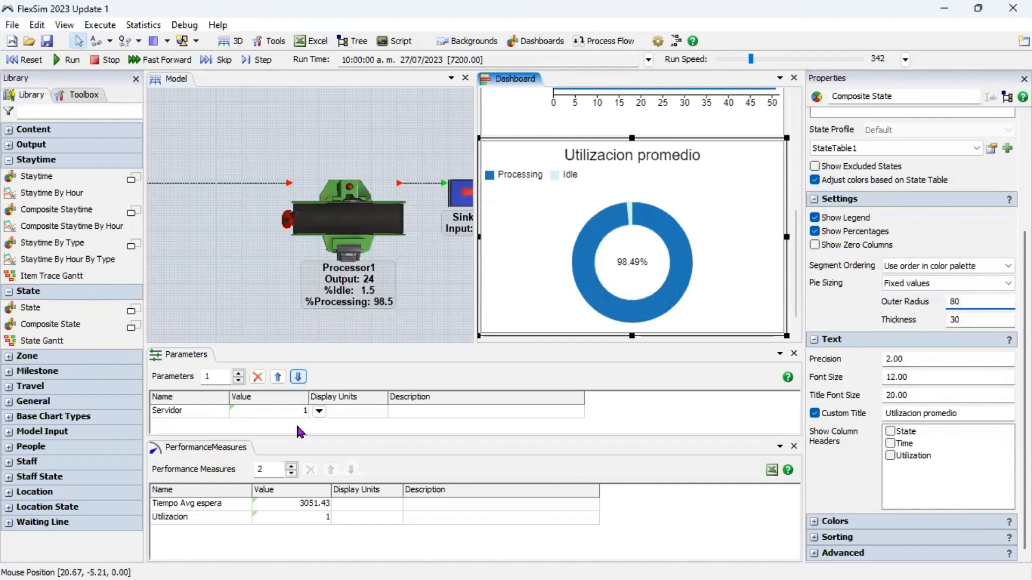
- Reset the model and link the Utilizacion performance measure to the Utilization Average of the "Utilizacion promedio" chart
double_click(292, 519)
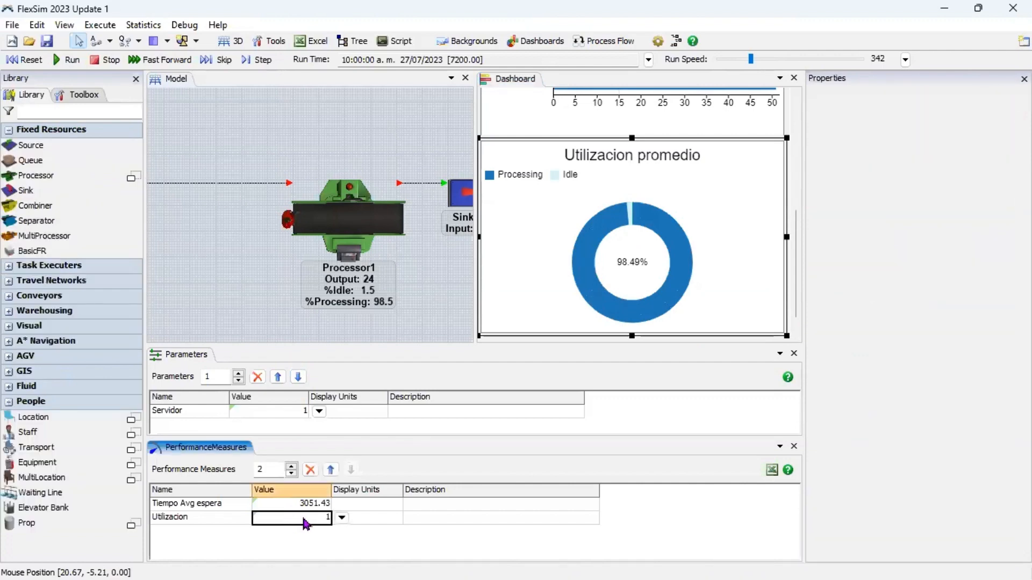
left_click(30, 59)
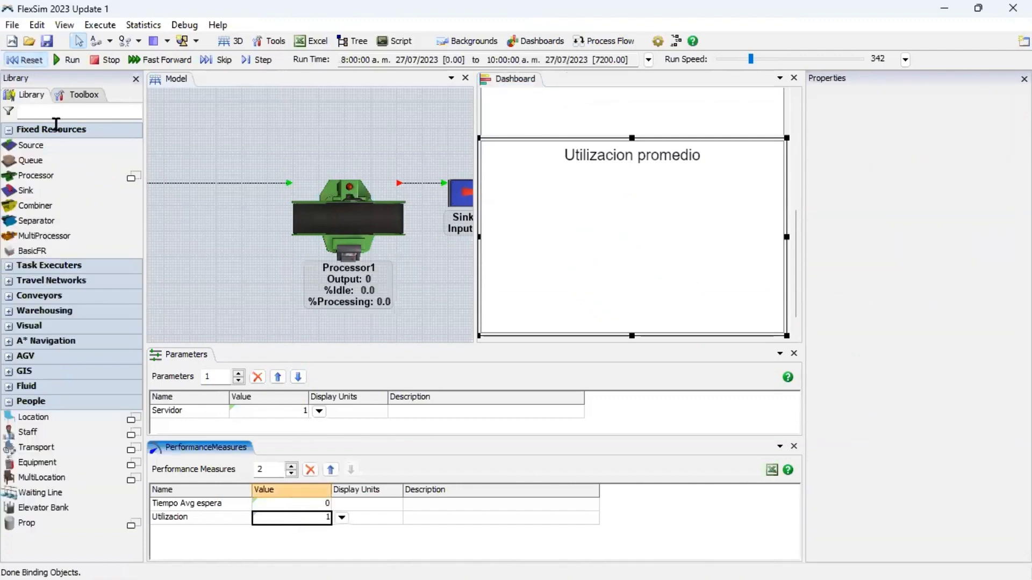
left_click(341, 518)
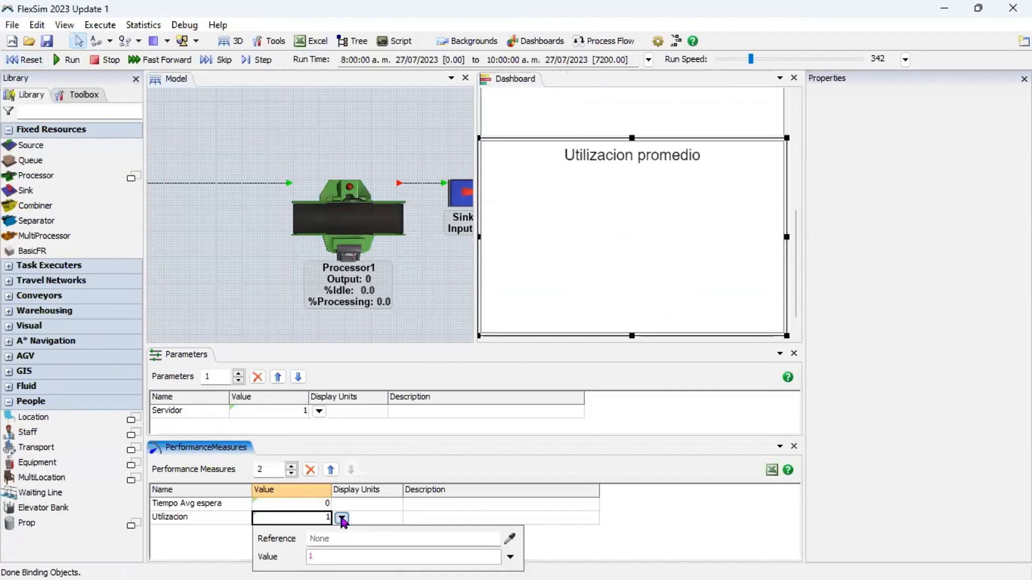
left_click(510, 538)
left_click(608, 207)
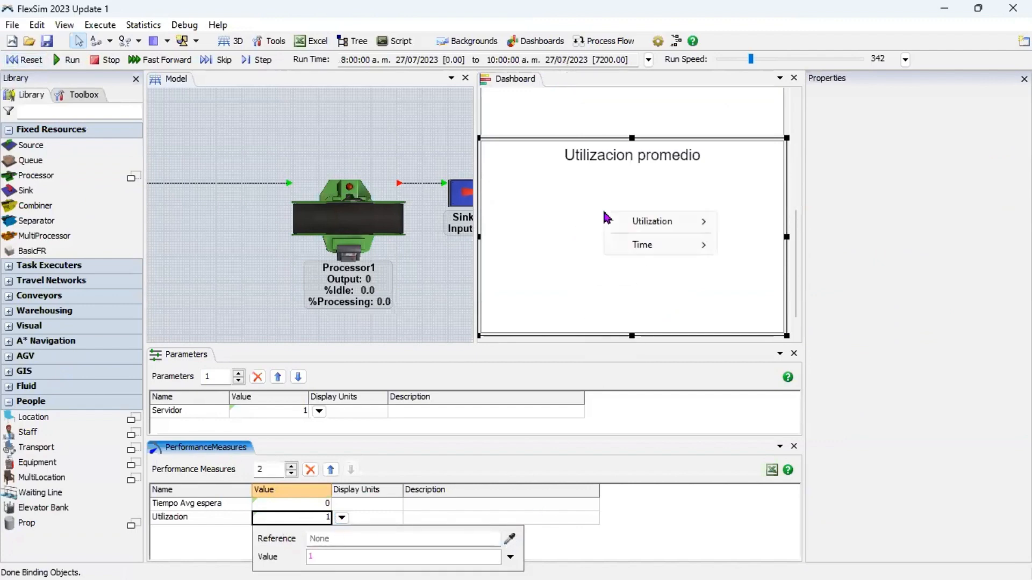
mouse_move(662, 226)
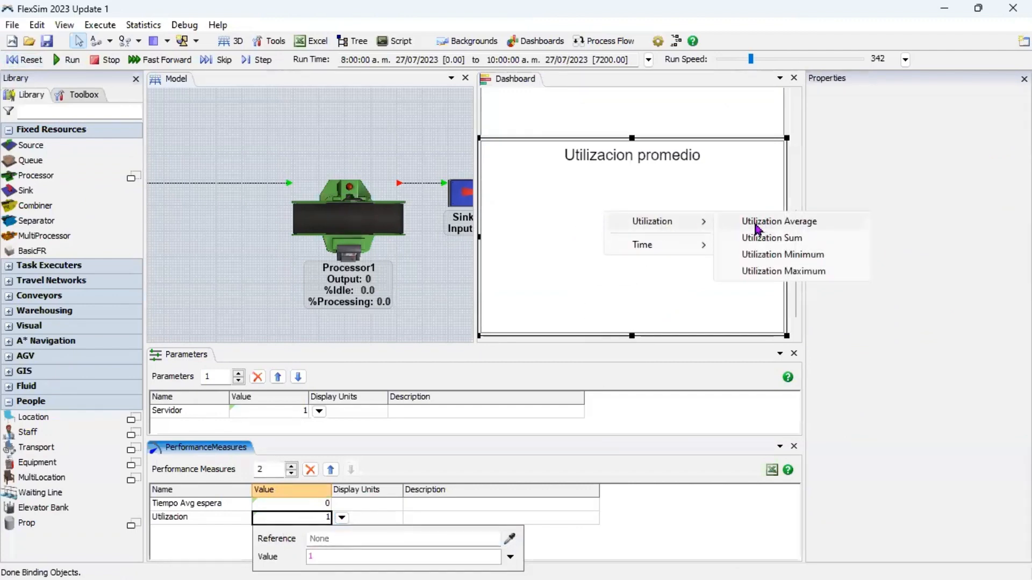
left_click(784, 223)
left_click(617, 526)
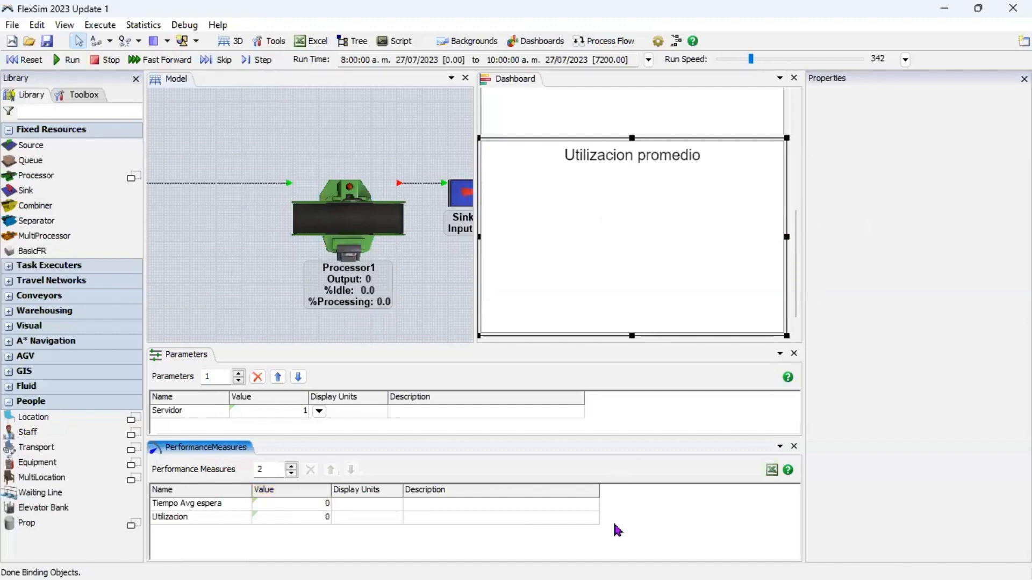
- Reset and fast-forward the model to the 7200 stop time, and check the Tiempo Avg espera and Utilizacion values
left_click(31, 60)
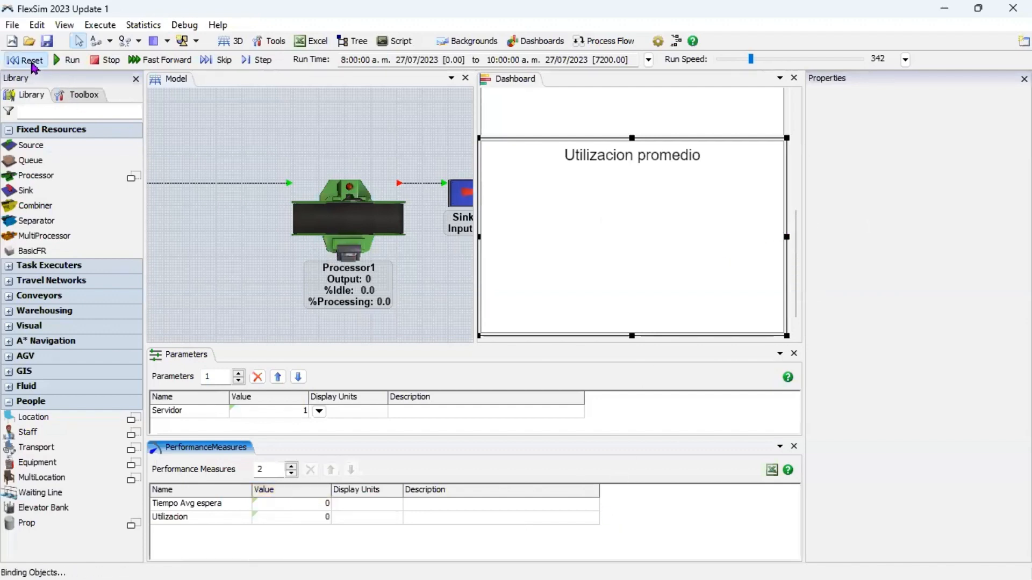
left_click(160, 64)
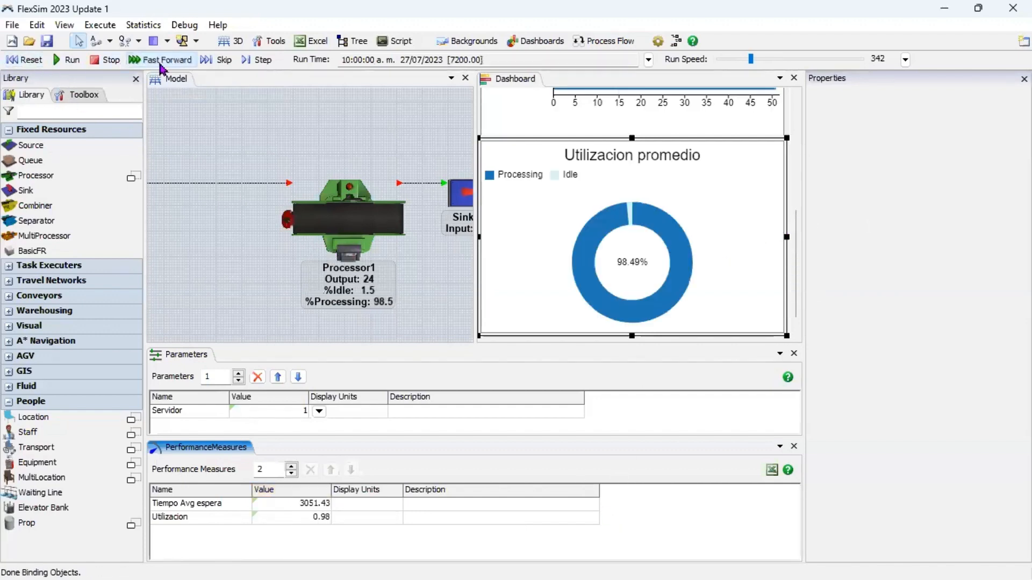
left_click(303, 508)
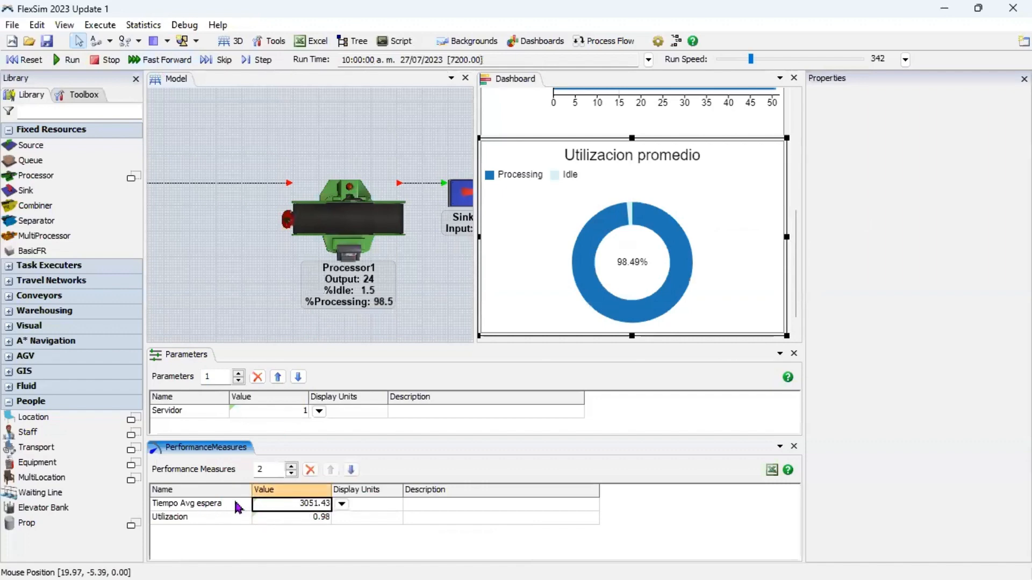
left_click(298, 519)
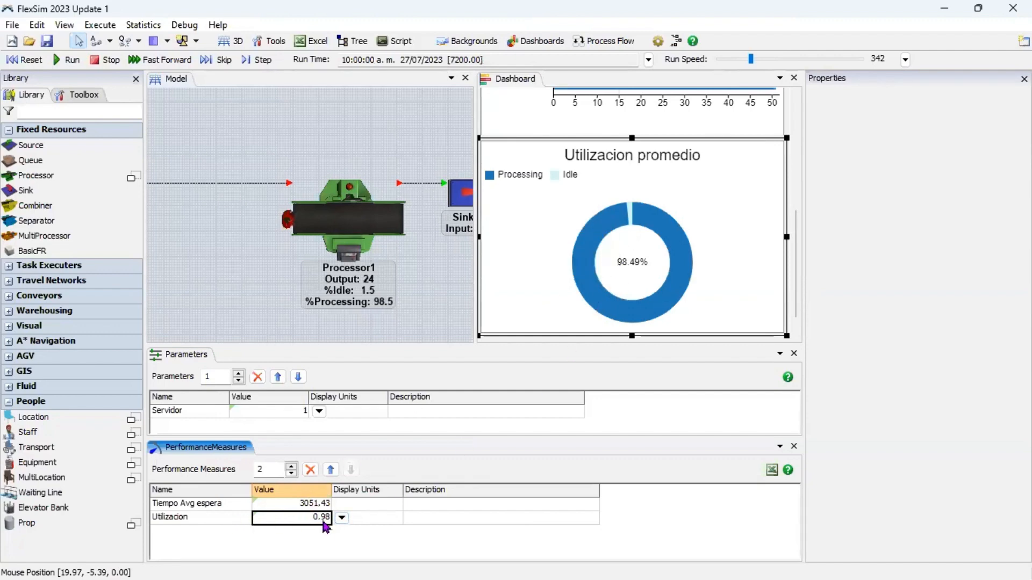
- Examine the line of people waiting at Queue1 and the object statistics in the 3D model after the run
left_click(251, 303)
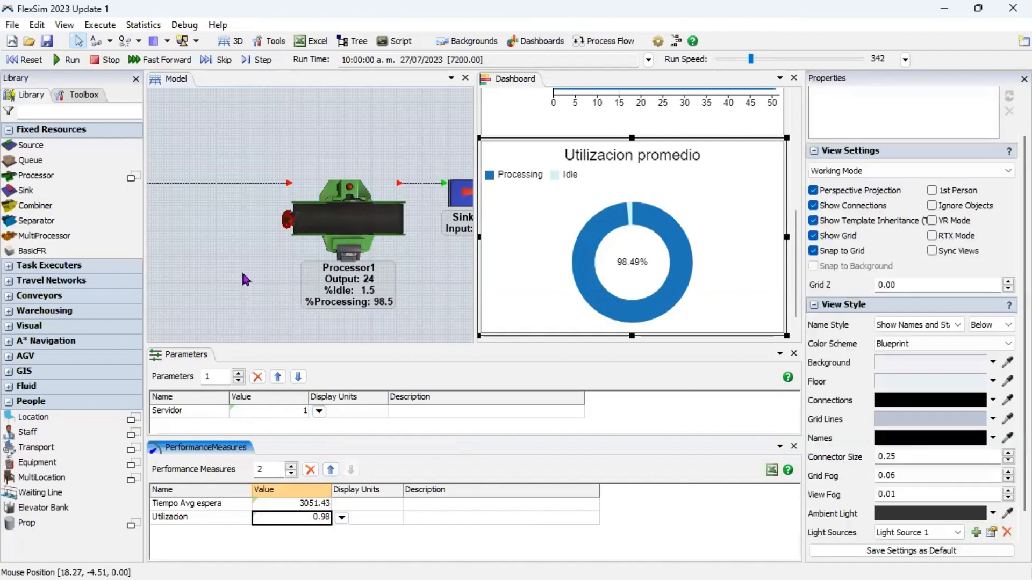
scroll(242, 293, "down", 4)
left_click_drag(275, 244, 297, 232)
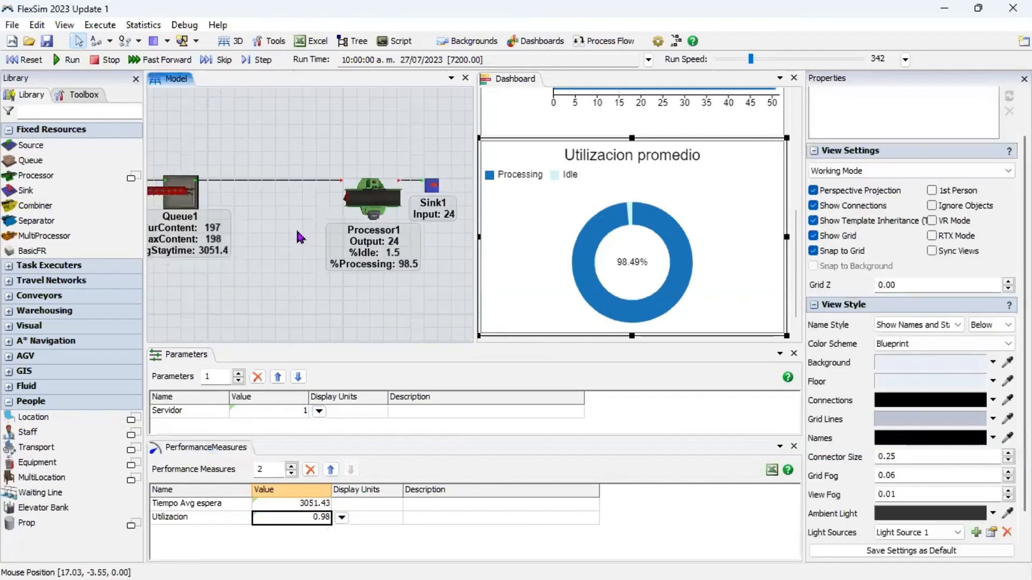
scroll(295, 233, "down", 2)
right_click_drag(276, 240, 248, 230)
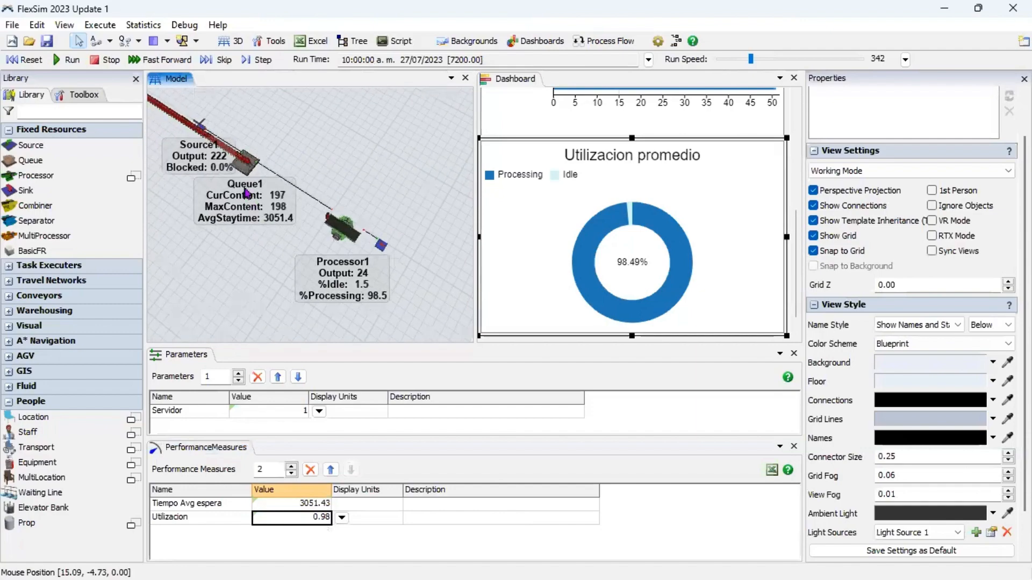
scroll(237, 168, "up", 5)
right_click_drag(238, 168, 235, 178)
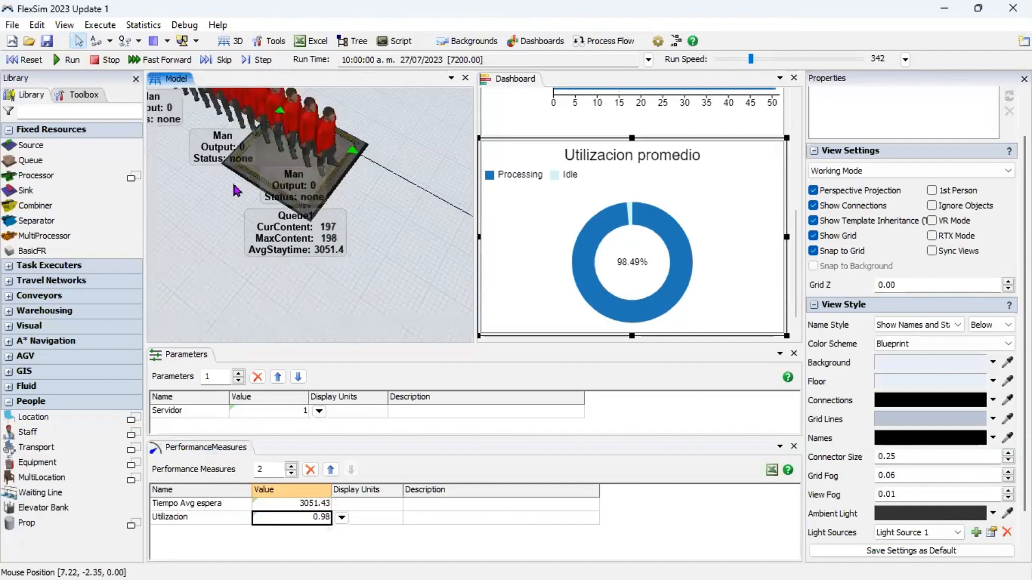
left_click_drag(231, 210, 224, 270)
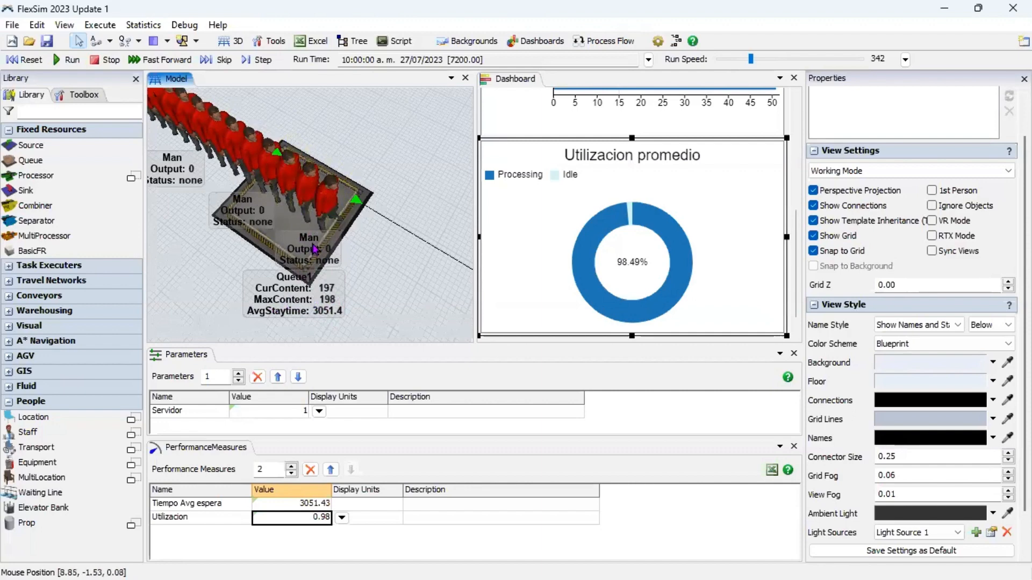
scroll(379, 261, "down", 3)
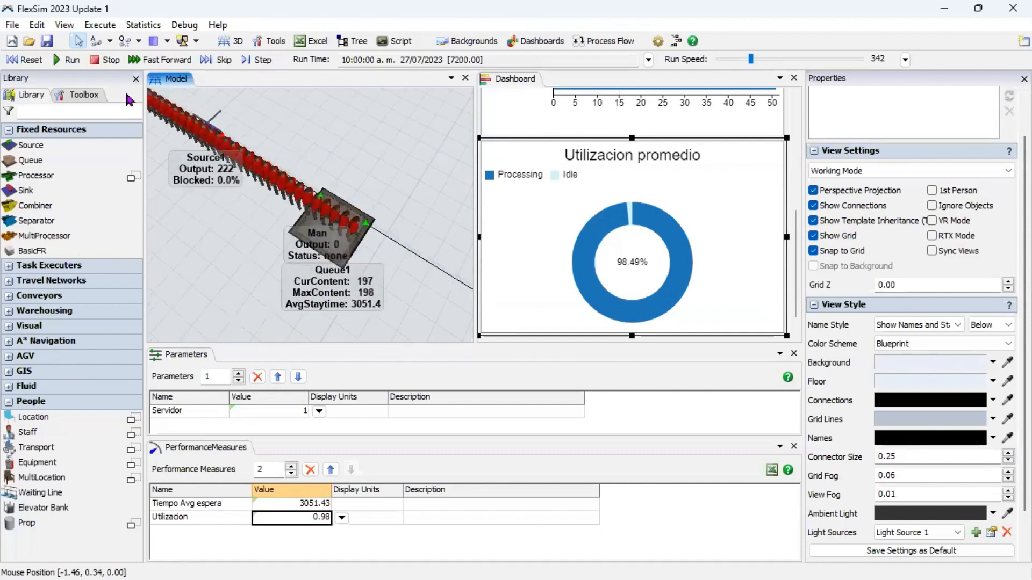
- Reset the model, open the Experimenter and include the Servidor parameter in Experiment1
left_click(25, 60)
left_click(140, 25)
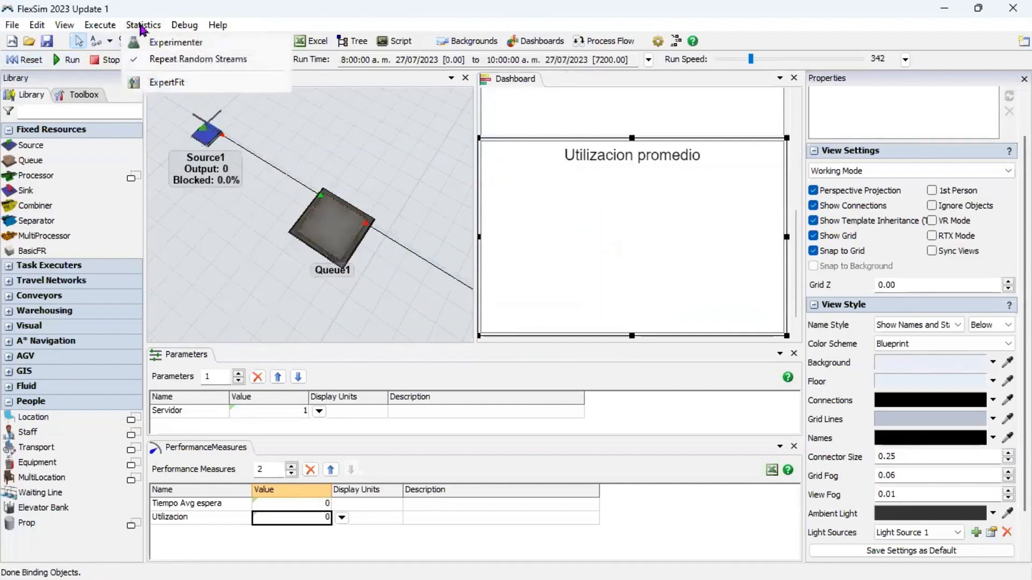
left_click(156, 40)
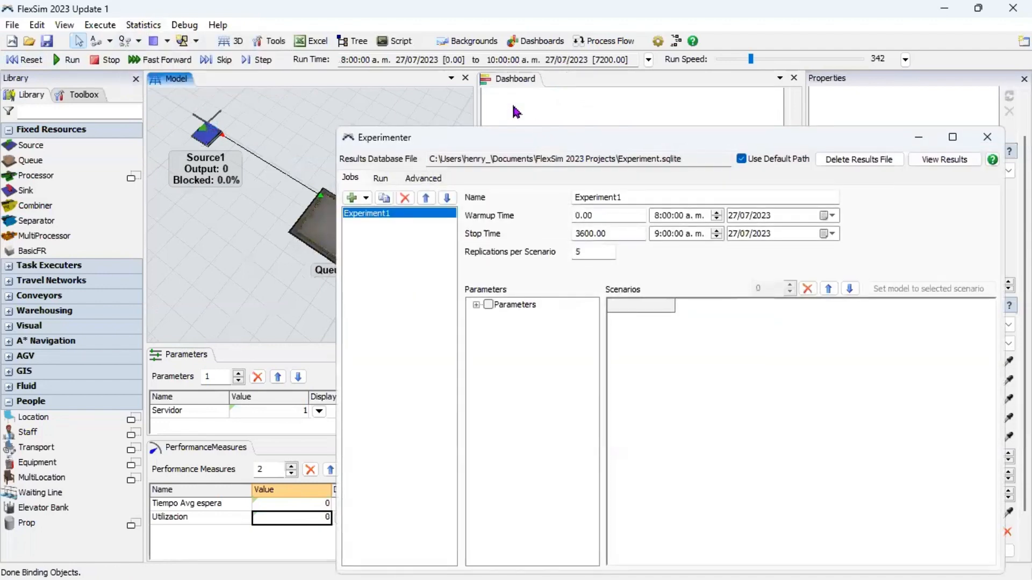
left_click_drag(538, 139, 492, 69)
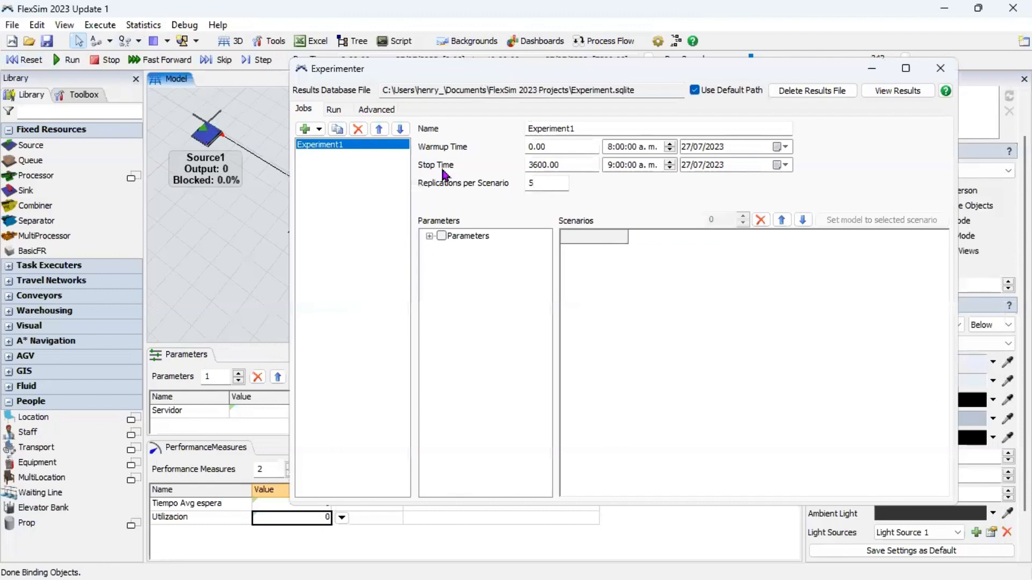
left_click(441, 236)
left_click(428, 239)
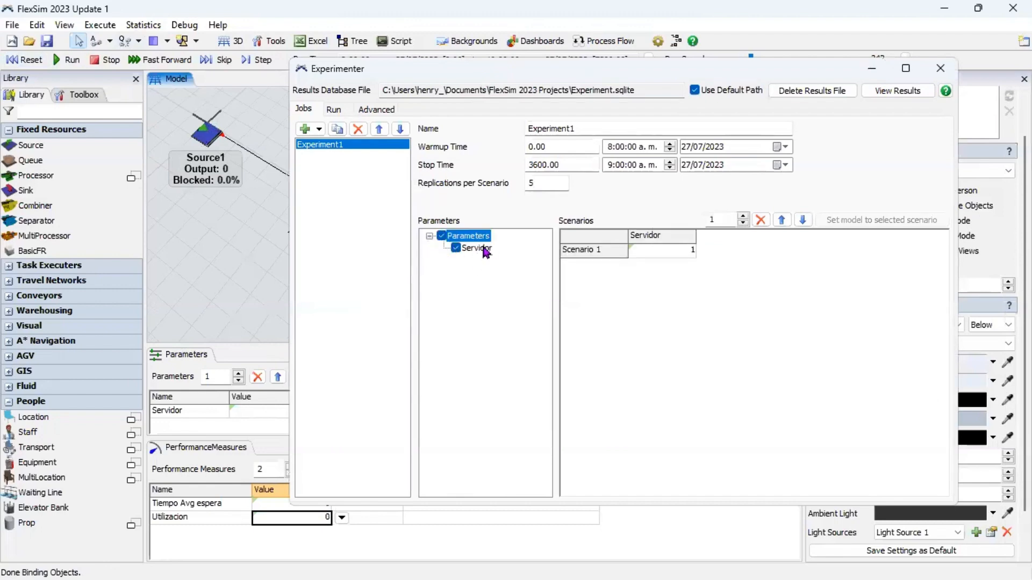
- Increase Experiment1 to three scenarios and rename the first one EscenarioBase
left_click(742, 213)
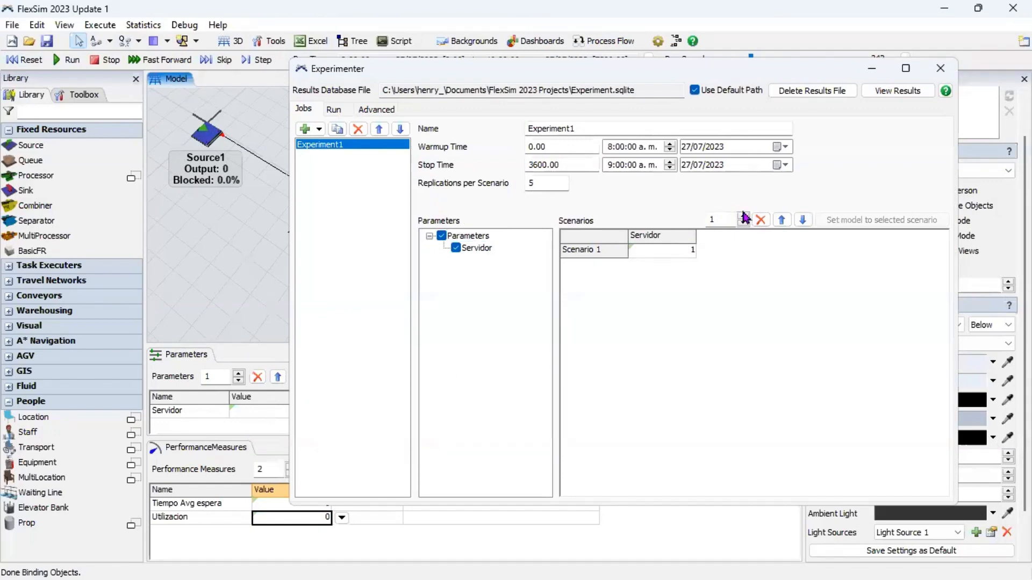
left_click(743, 216)
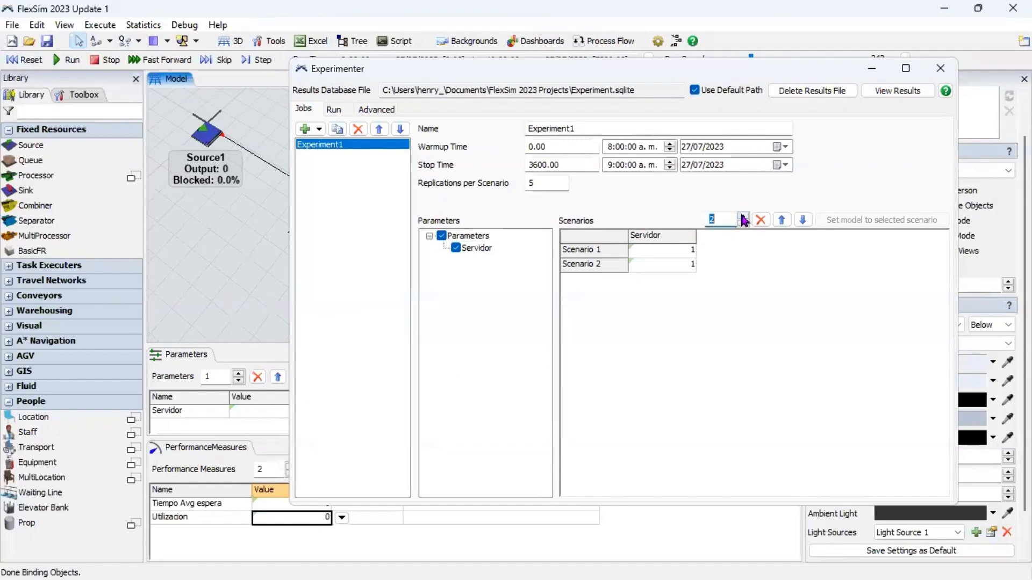
left_click(743, 216)
double_click(602, 250)
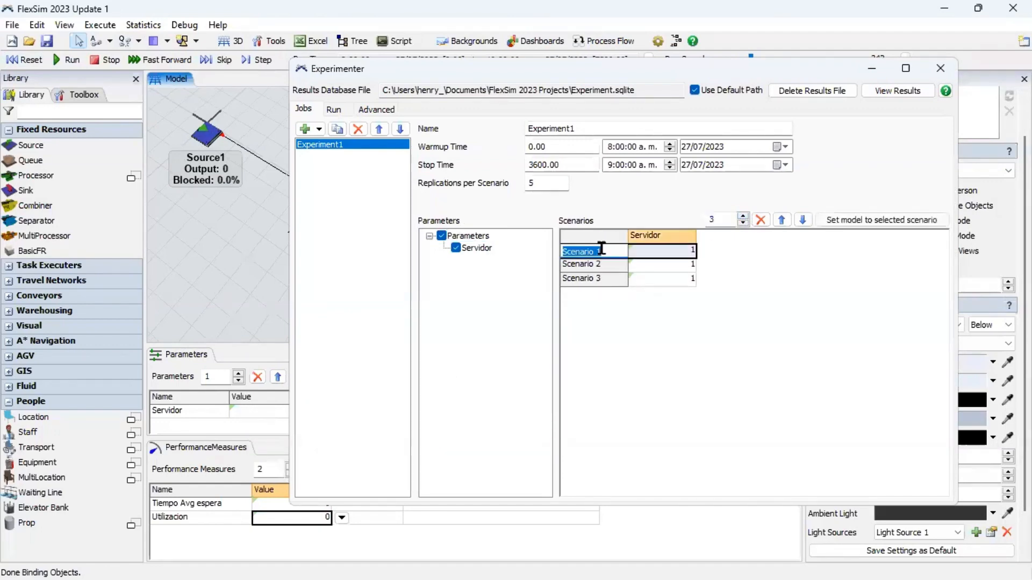
type("Es")
- Set the Servidor value to 2 in Scenario 2 and to 3 in Scenario 3
left_click(670, 265)
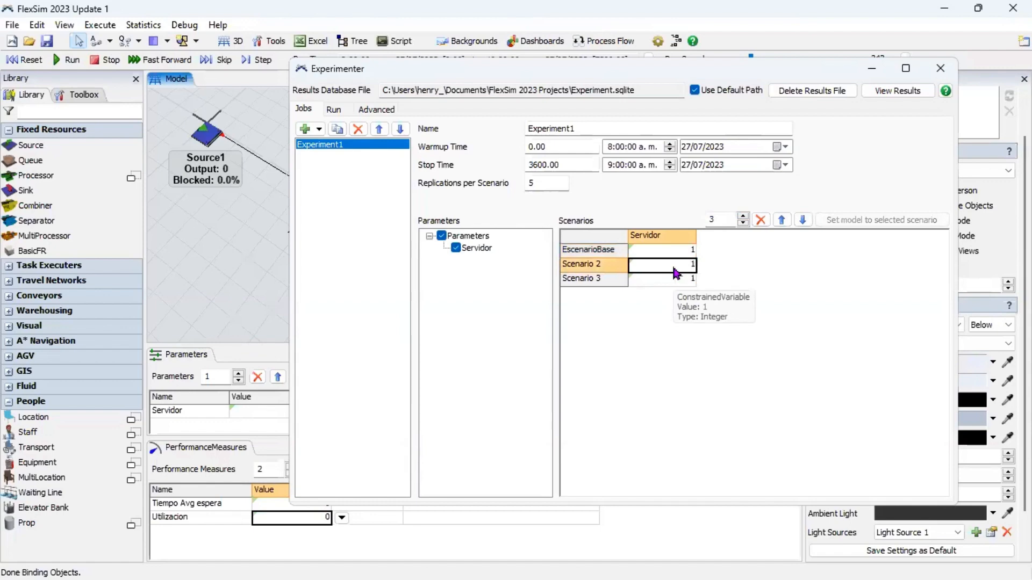
type("2")
left_click(669, 279)
type("3")
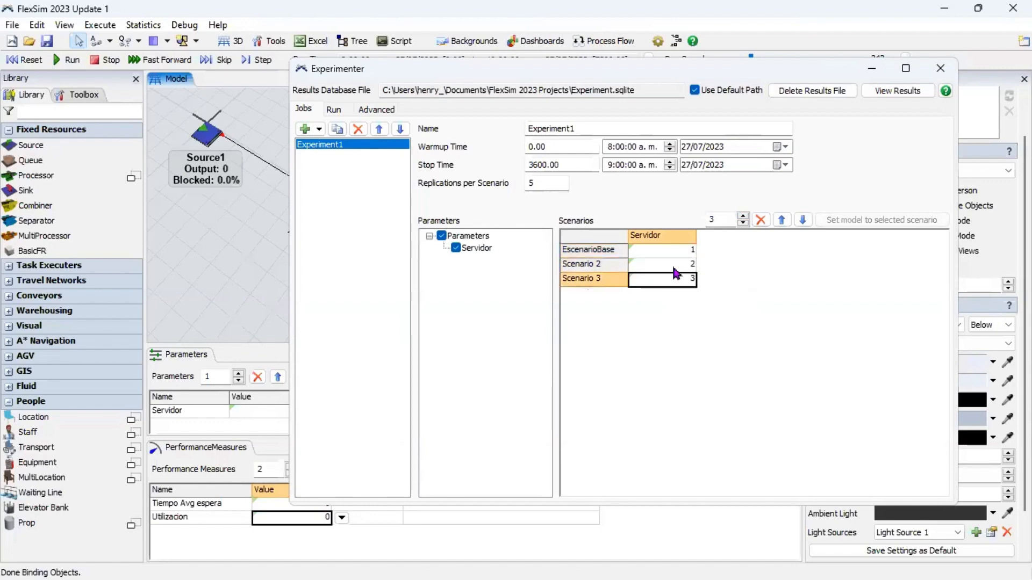
key("Return")
- Set the experiment's stop time to 7200 and its replications per scenario to 30
left_click_drag(563, 165, 503, 156)
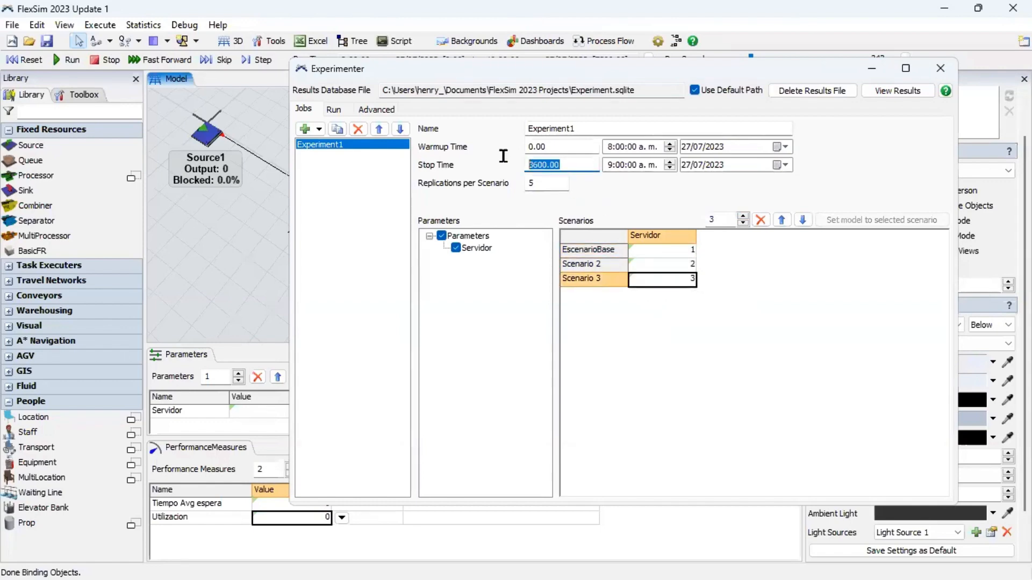
type("7200")
left_click_drag(537, 183, 502, 182)
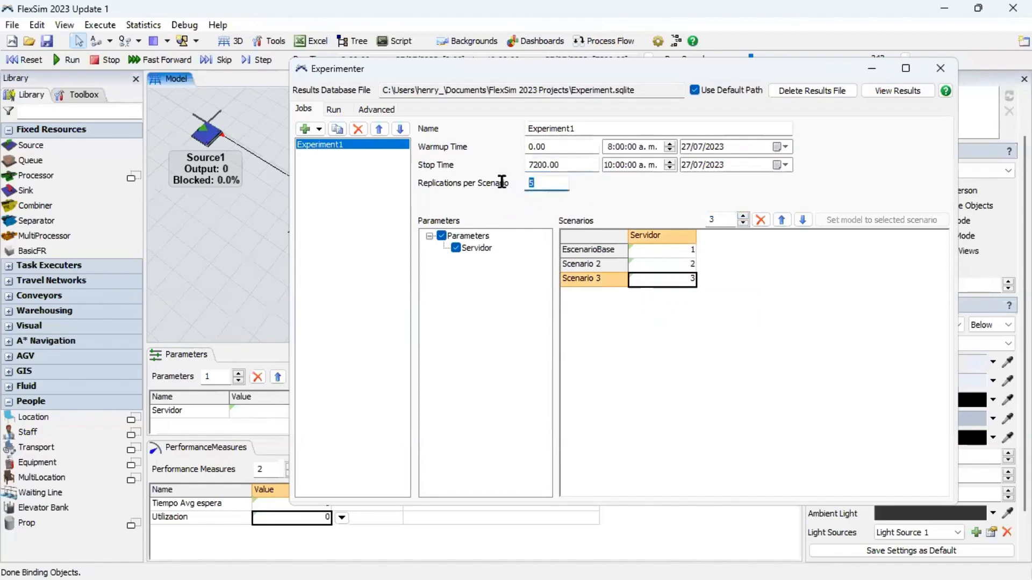
type("30")
left_click(573, 204)
- Delete the existing experiment results file and run all replications of Experiment1
left_click(338, 111)
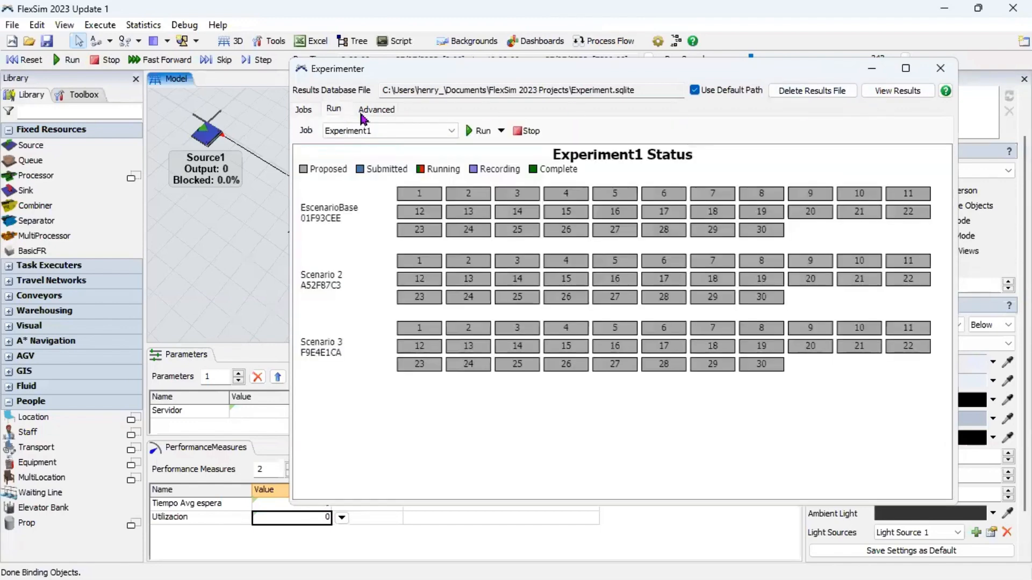
left_click(816, 92)
left_click(559, 360)
left_click(479, 132)
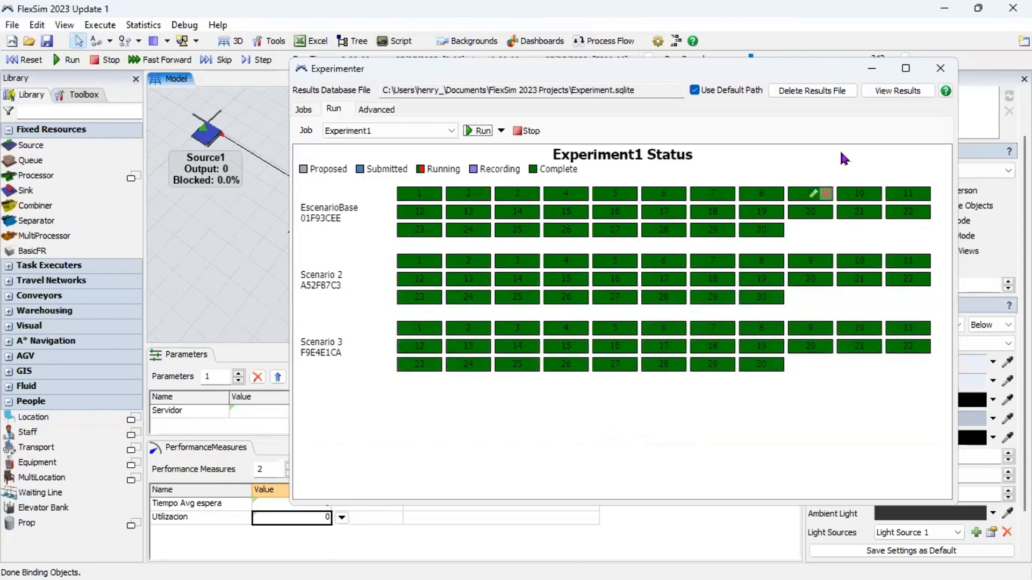
- View the experiment results full screen and show the mean with 95% confidence on the Tiempo Avg espera replications plot
left_click(886, 91)
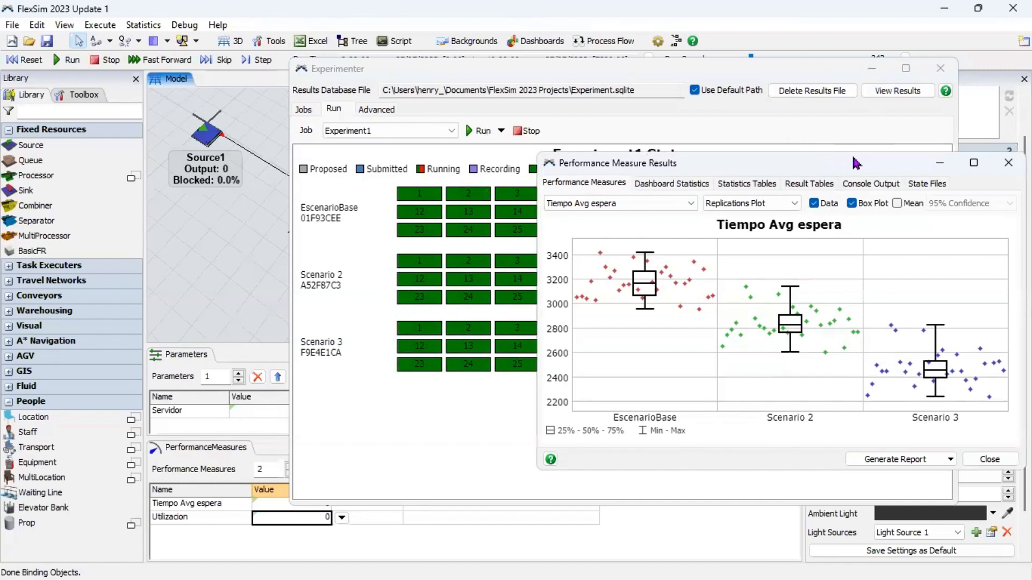
double_click(856, 163)
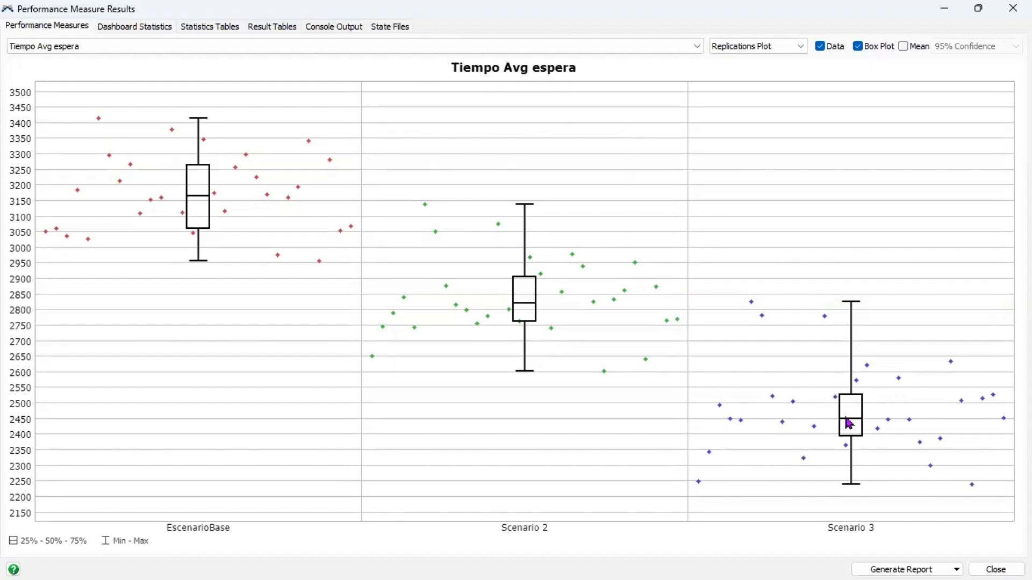
left_click(904, 46)
mouse_move(853, 410)
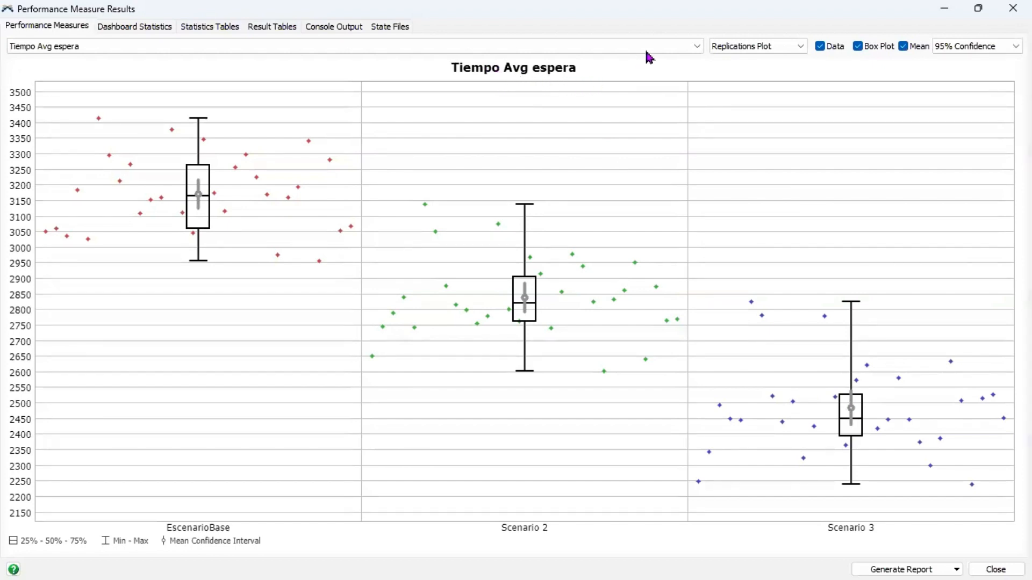
- Display the Utilizacion replications plot and compare its box plots and mean confidence intervals across the three scenarios
left_click(662, 48)
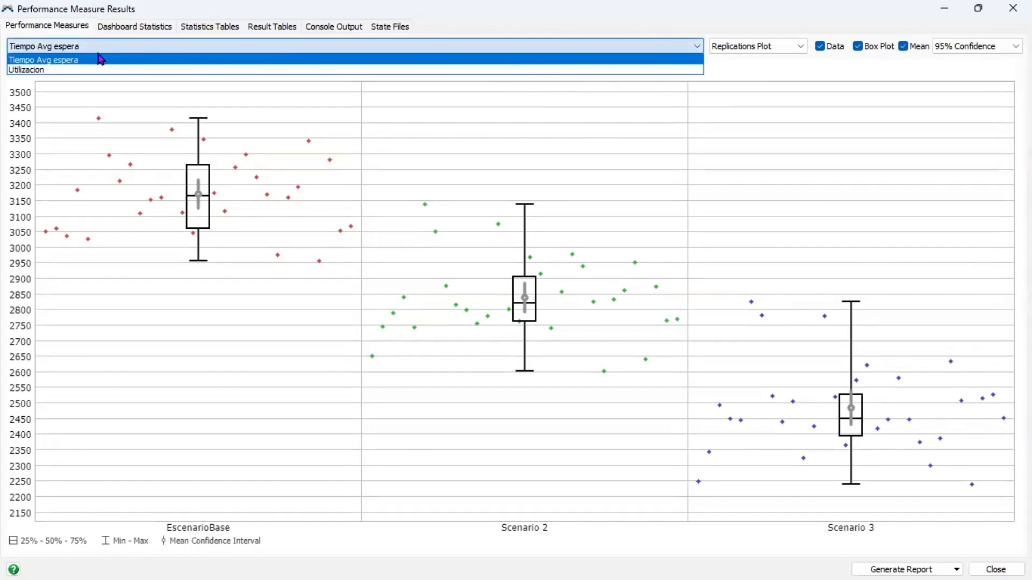
left_click(64, 70)
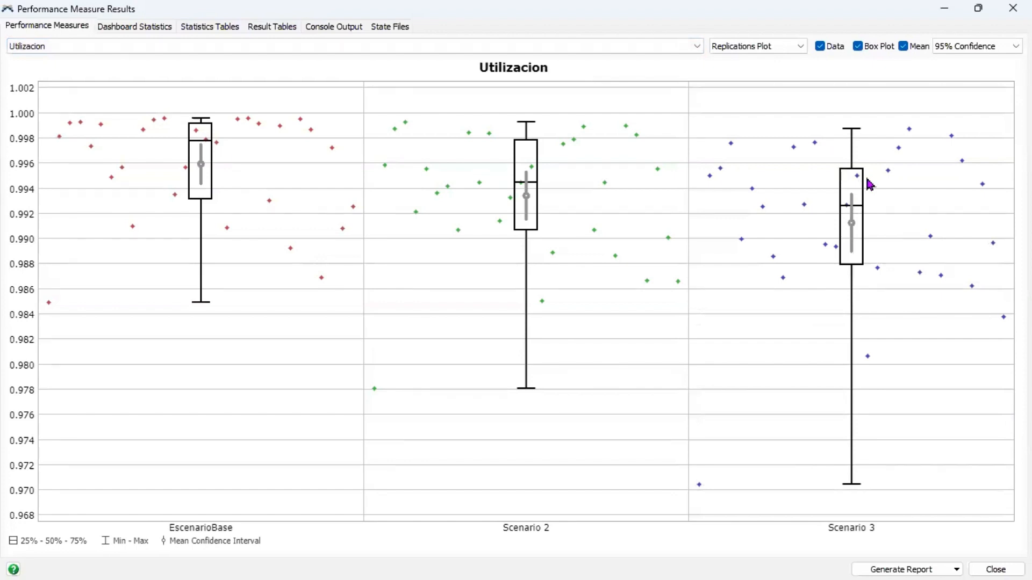
mouse_move(863, 177)
mouse_move(852, 267)
- Review the Utilizacion results as a frequency histogram, a correlation plot against Tiempo Avg espera, and a data summary
left_click(790, 46)
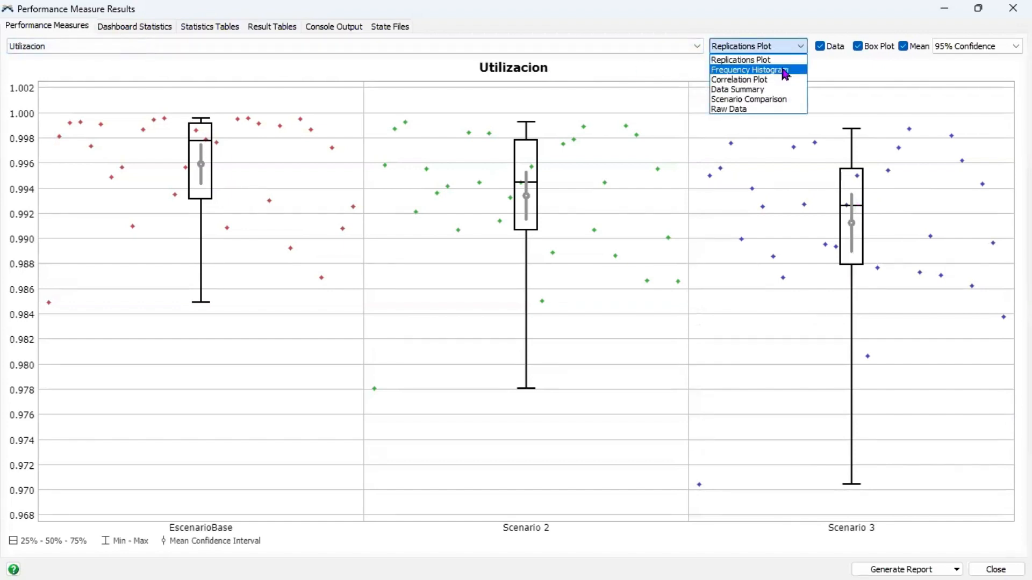
left_click(783, 70)
left_click(789, 45)
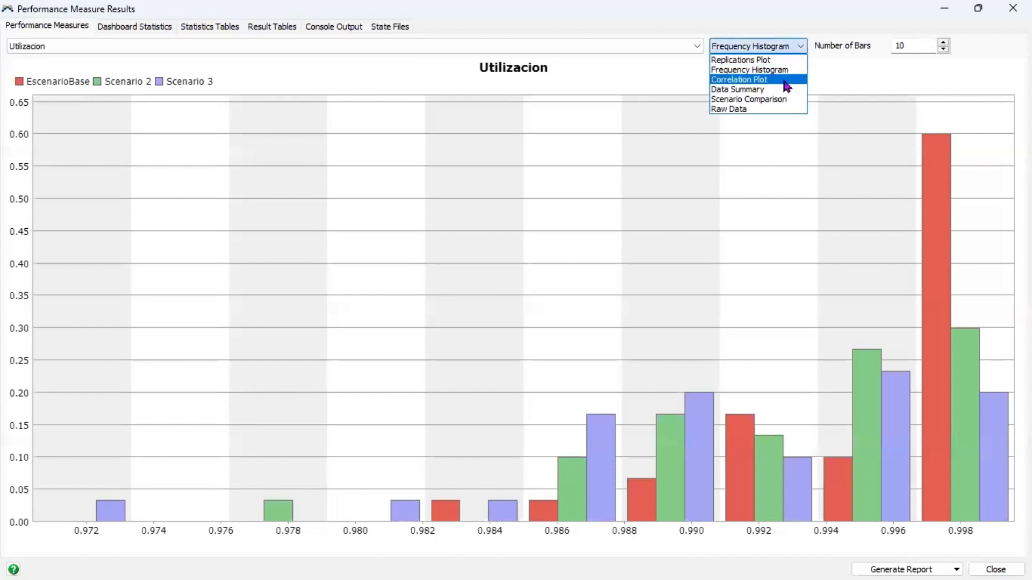
left_click(786, 79)
left_click(789, 49)
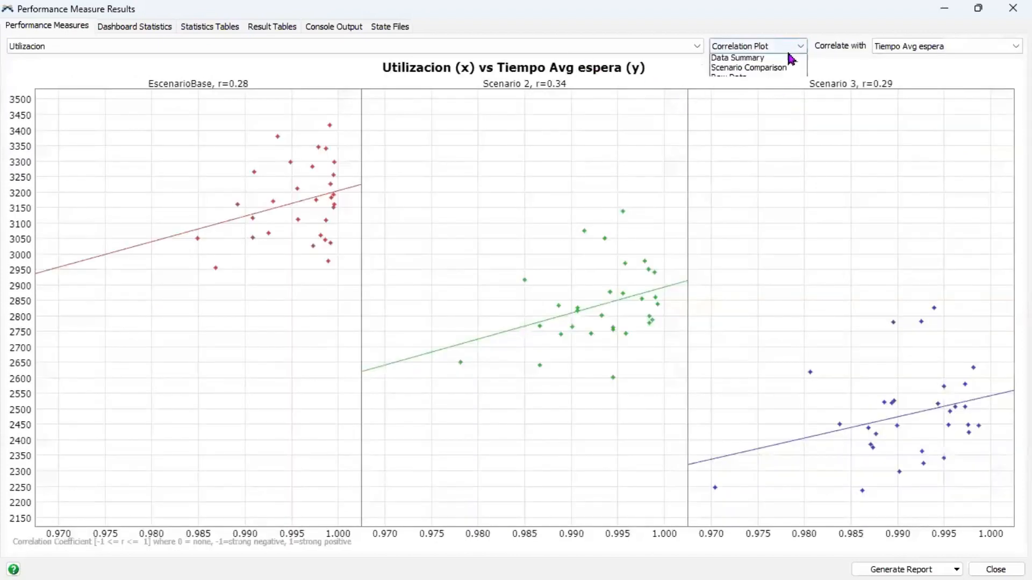
left_click(777, 89)
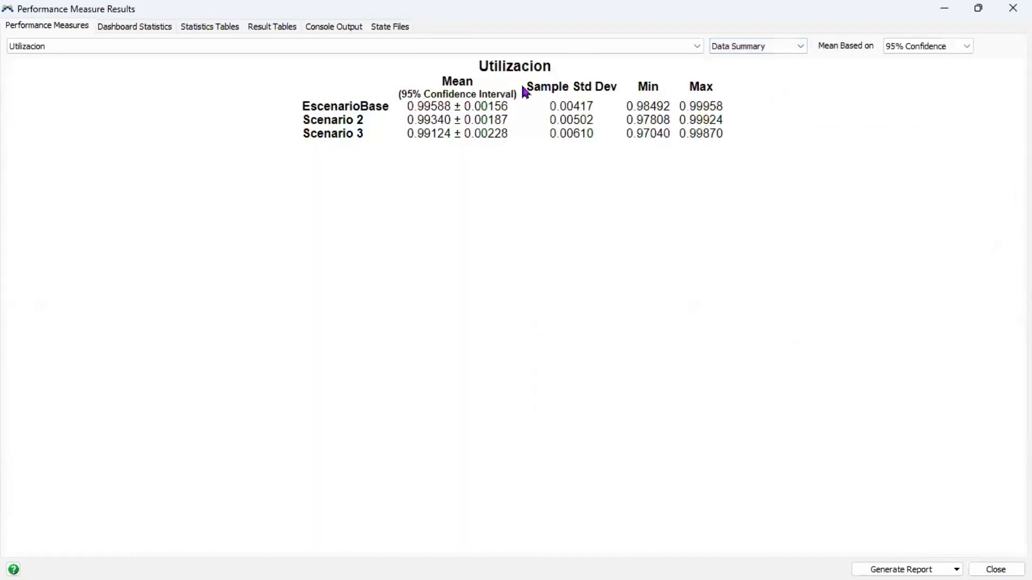
- Show the data summary for Tiempo Avg espera and examine EscenarioBase's mean and the minimum and maximum columns
left_click(522, 47)
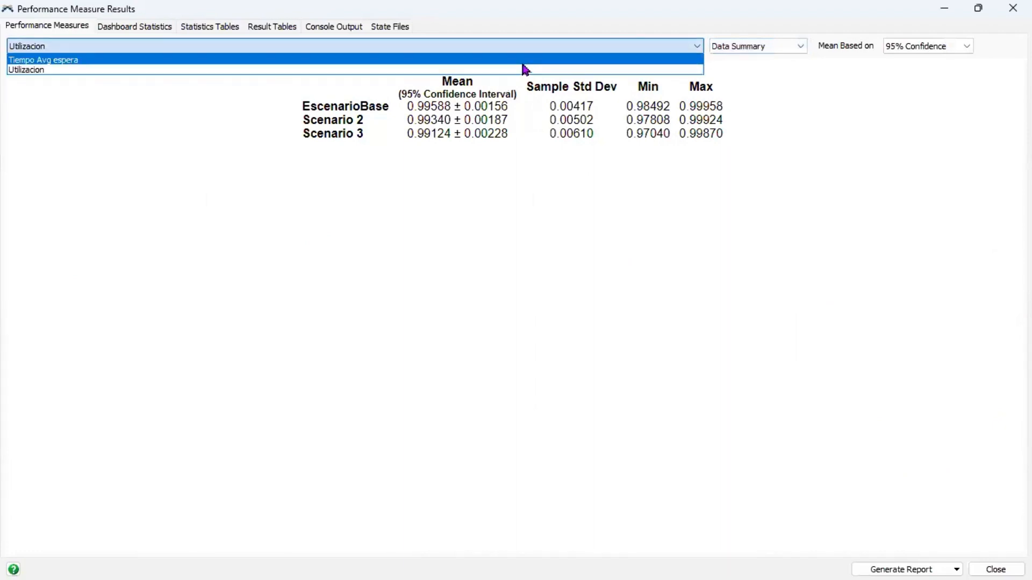
left_click(523, 62)
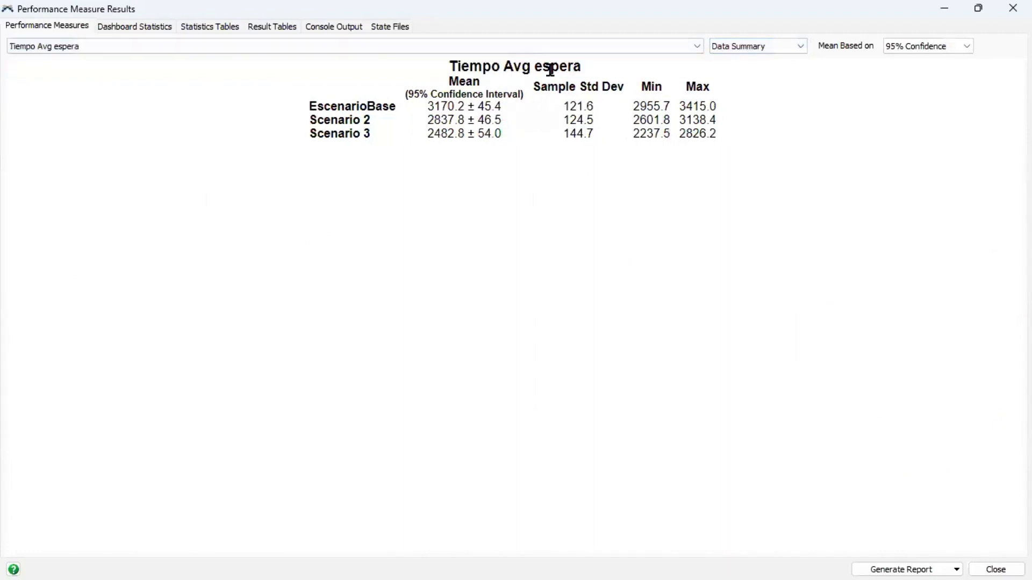
left_click_drag(320, 106, 501, 105)
left_click(654, 88)
double_click(655, 88)
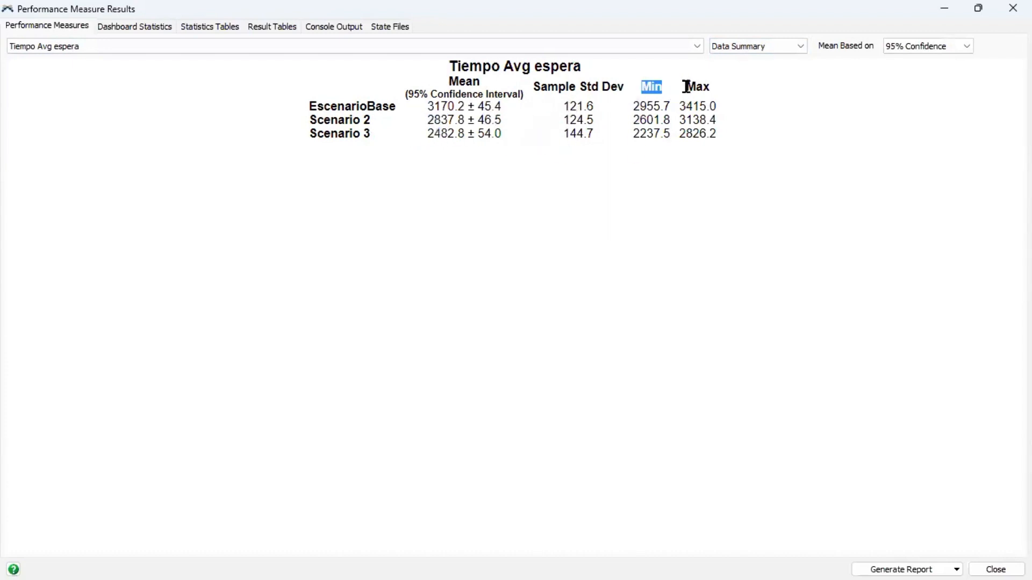
double_click(697, 87)
- Display the raw data of Tiempo Avg espera and inspect the replication values of Scenario 3
left_click(794, 46)
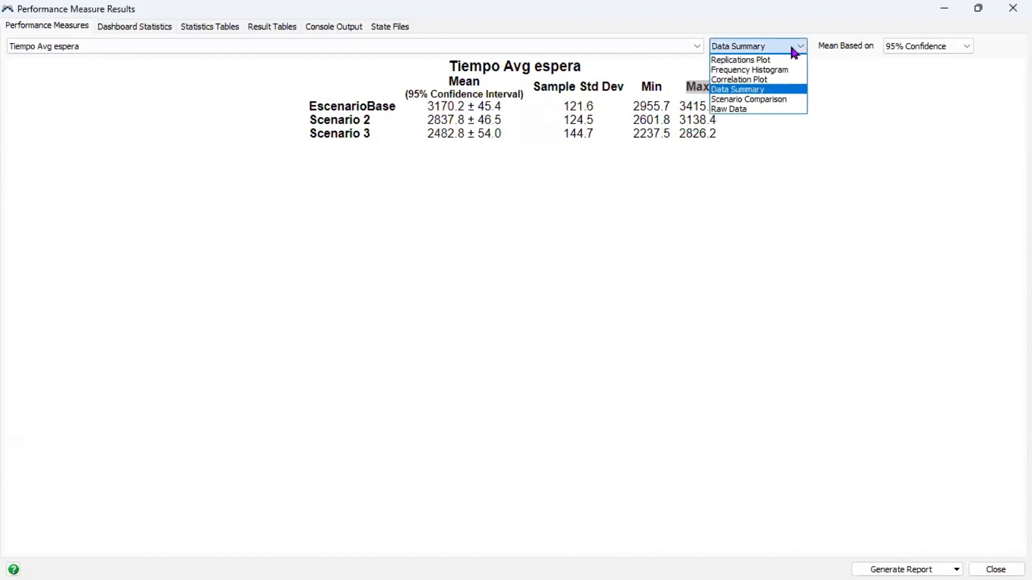
left_click(750, 109)
left_click(67, 110)
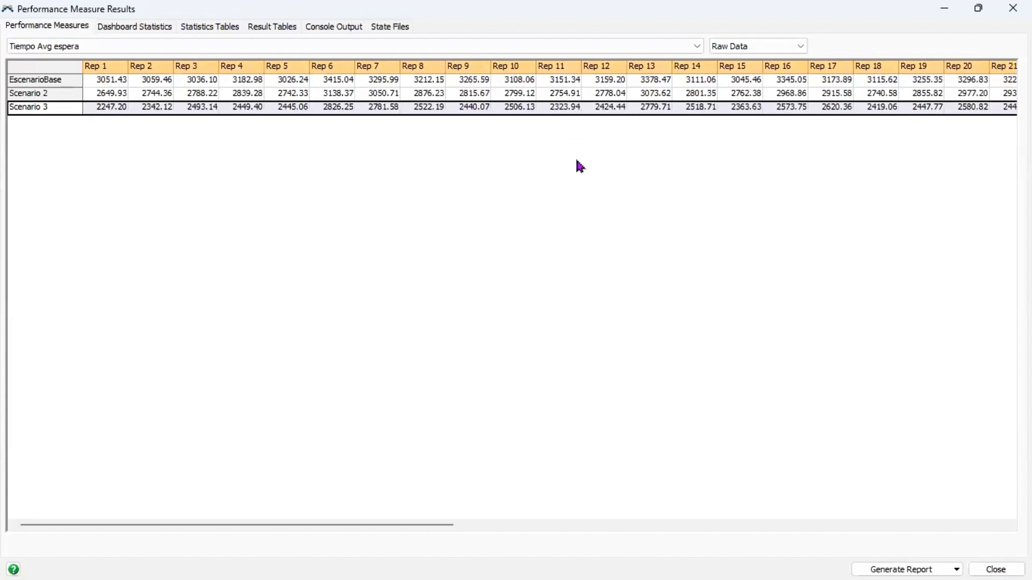
left_click(247, 107)
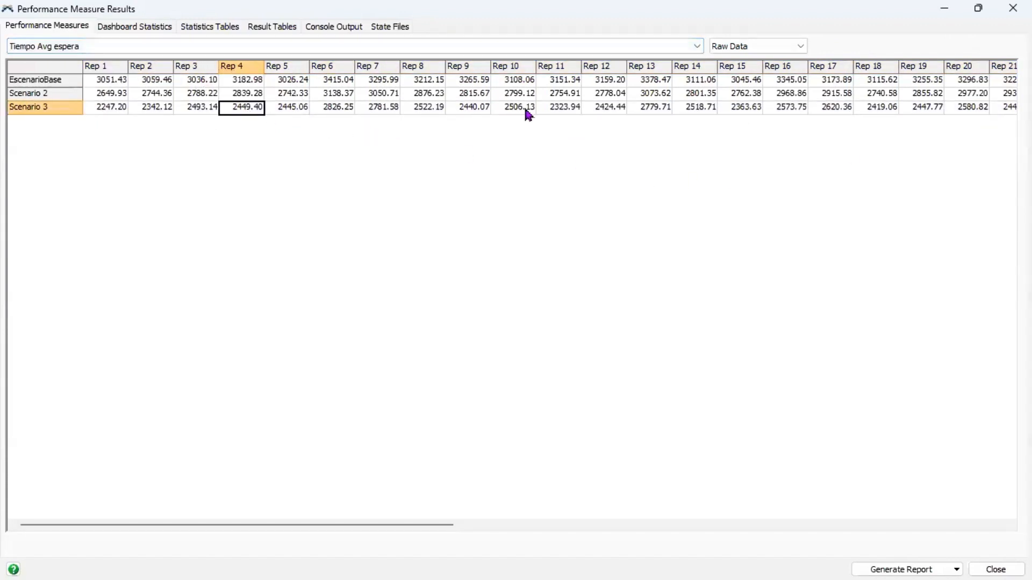
- View the Staytime Histogram in the dashboard statistics for EscenarioBase, Scenario 2 and Scenario 3, replication 1
left_click(138, 33)
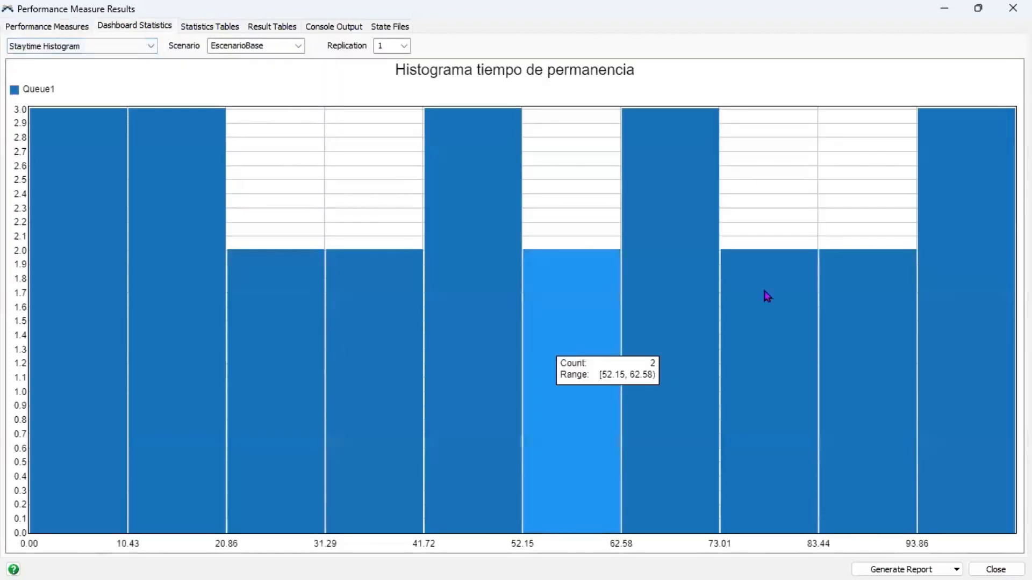
left_click(299, 46)
left_click(290, 71)
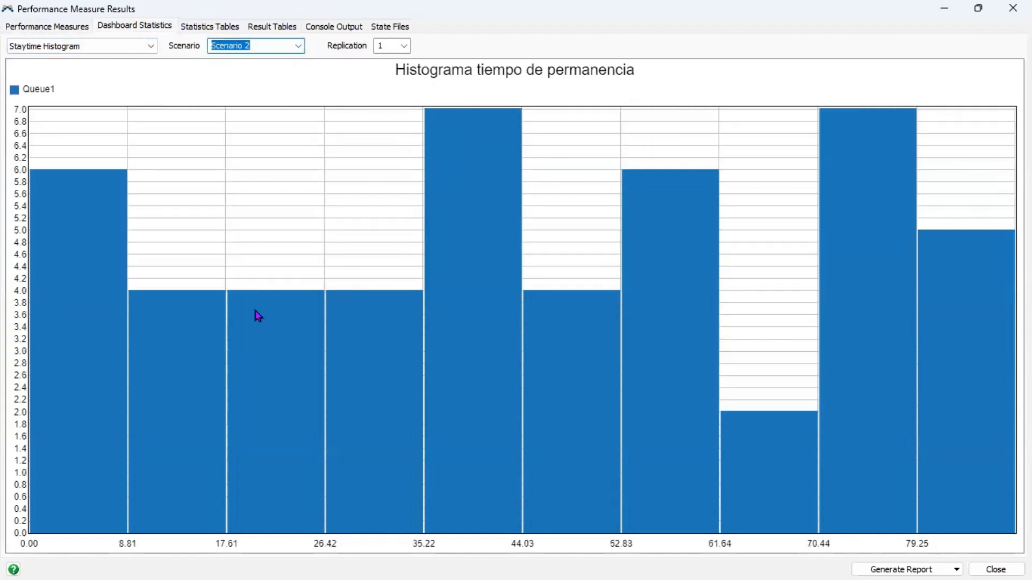
left_click(299, 46)
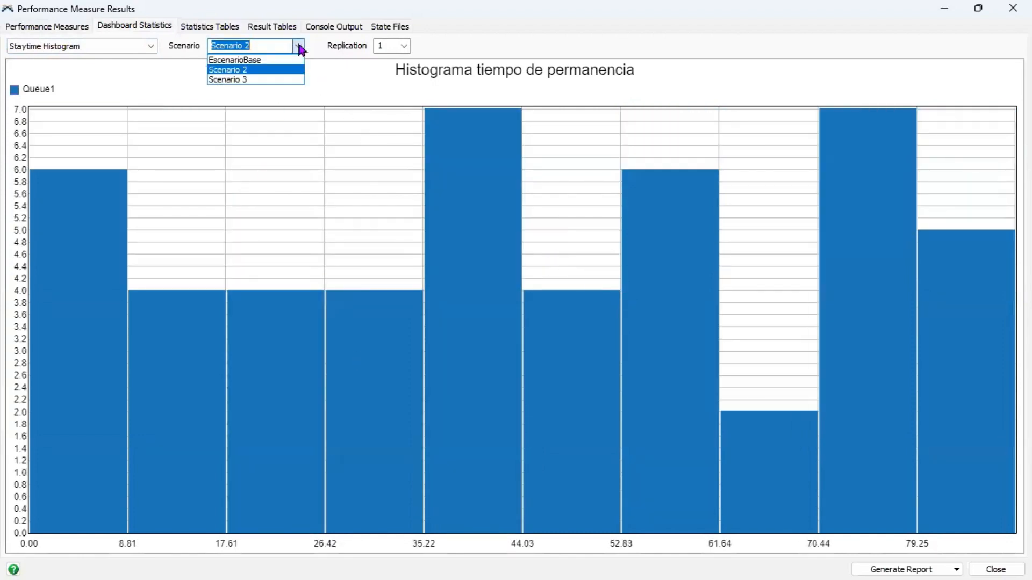
left_click(280, 81)
- Switch the dashboard statistic to Staytime and compare Queue1's value between EscenarioBase and Scenario 3
left_click(153, 47)
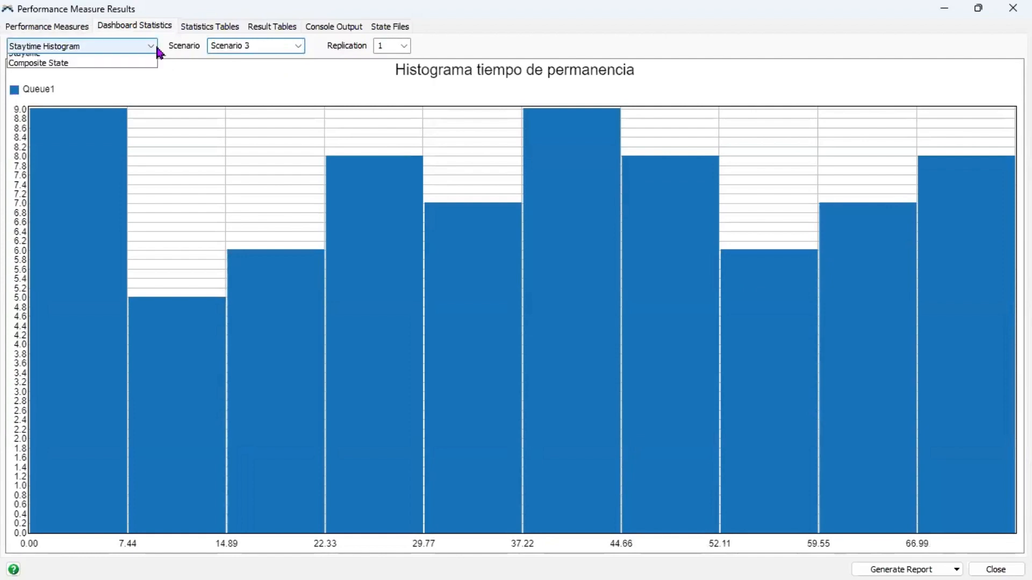
left_click(128, 69)
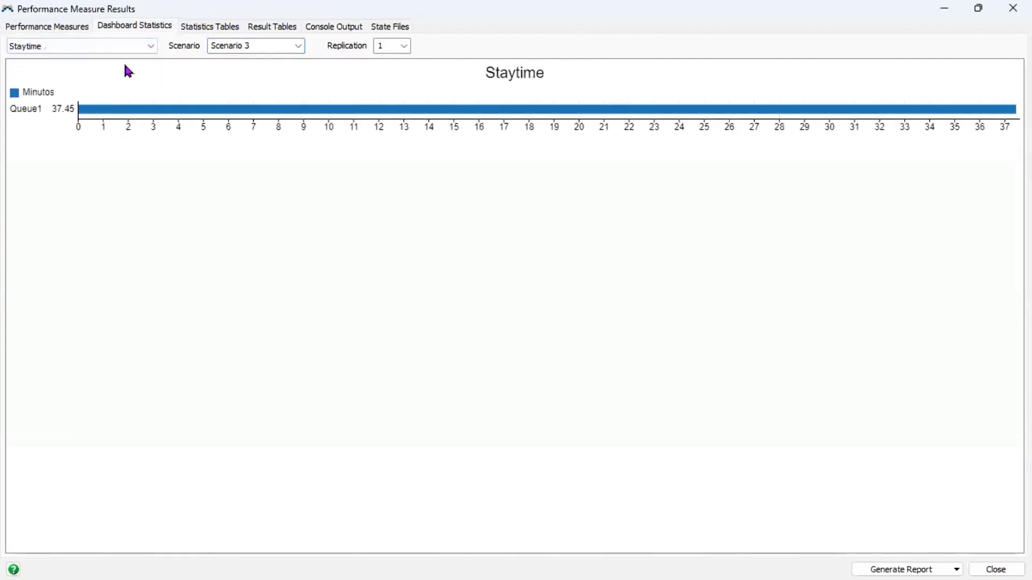
left_click(296, 47)
left_click(285, 58)
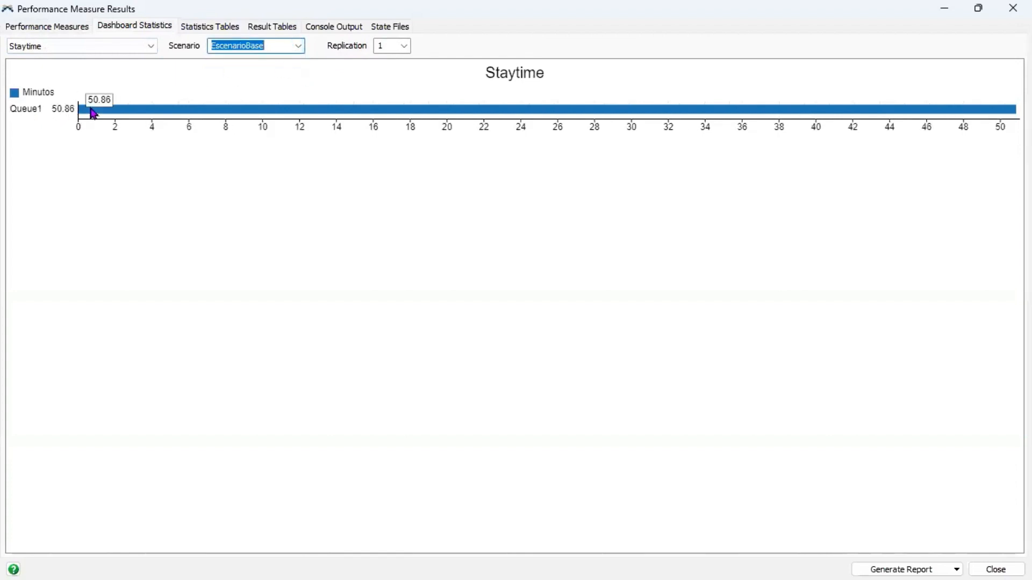
left_click(297, 46)
left_click(277, 80)
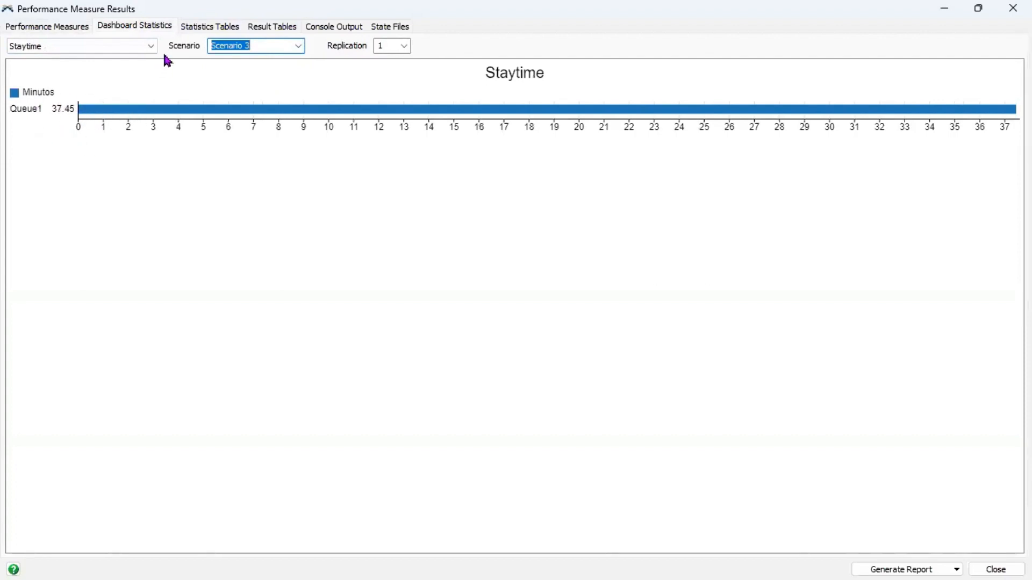
- Restore the results window to its smaller size, and close both it and the Experimenter
left_click(979, 8)
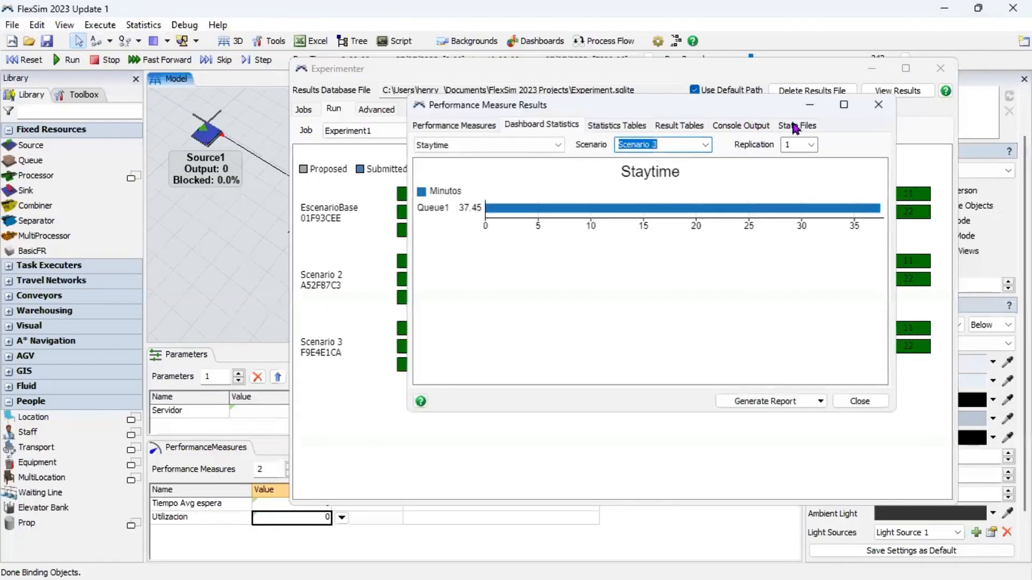
left_click(878, 105)
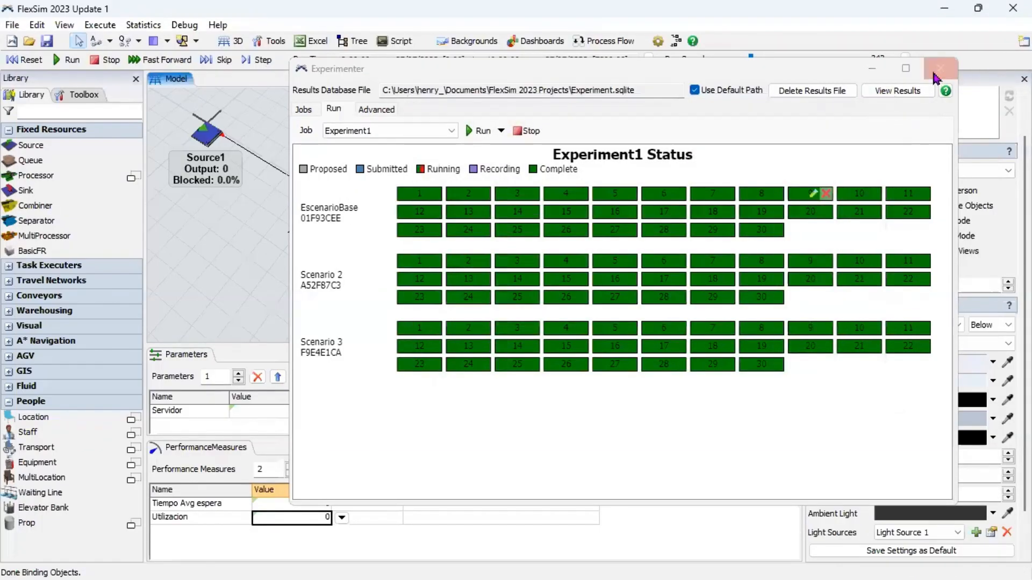
left_click(937, 77)
- Reset the model and close the Dashboard, Parameters and PerformanceMeasures views so only the 3D model remains
right_click_drag(356, 160, 385, 151)
left_click(30, 61)
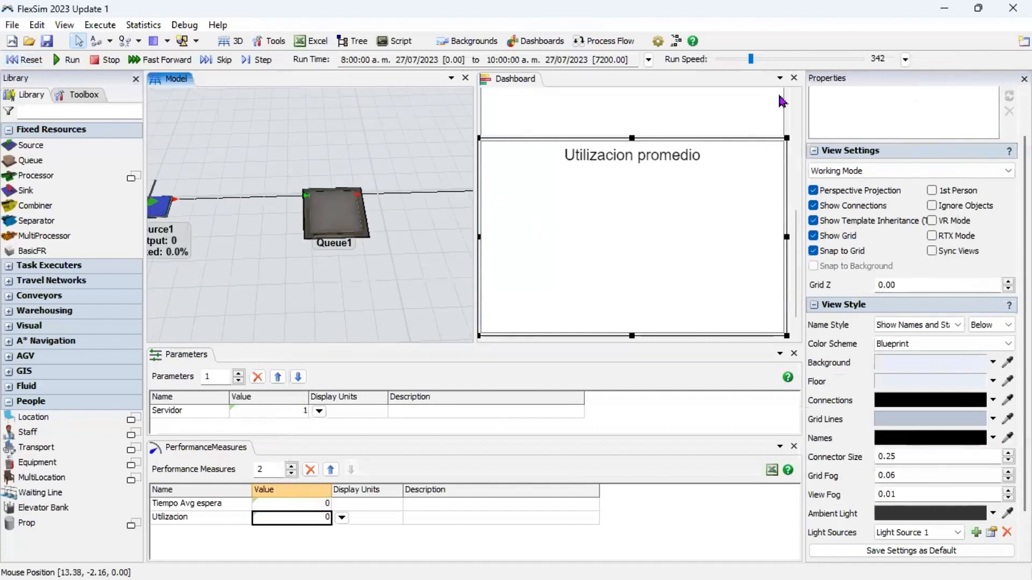
left_click(793, 78)
left_click(797, 355)
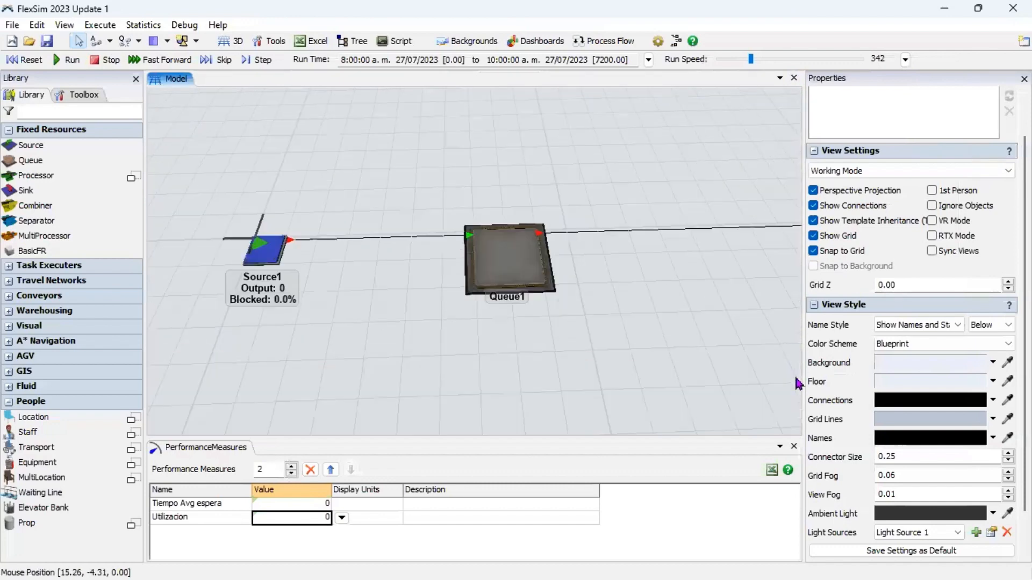
left_click(794, 446)
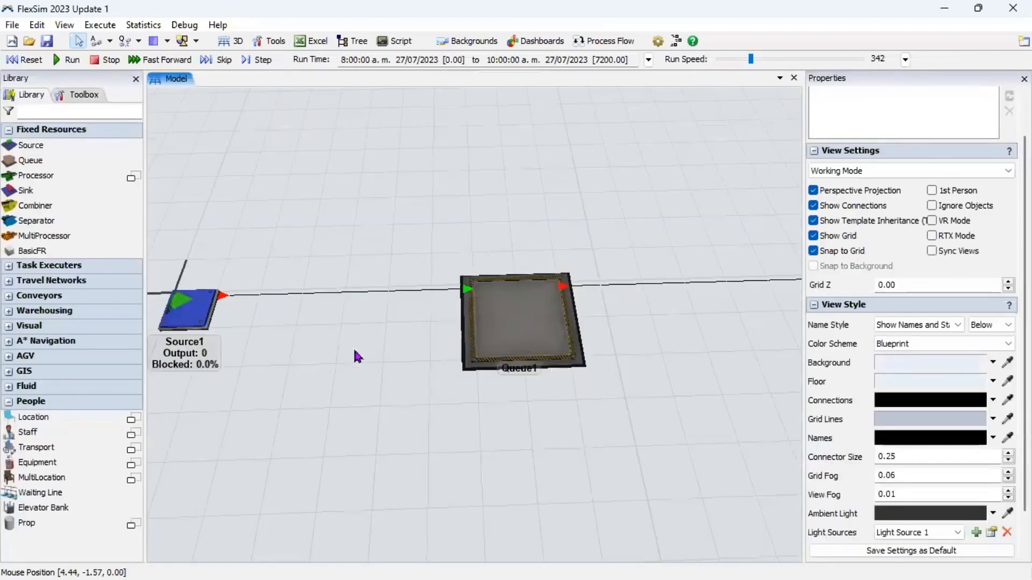
- Reset the model again with Source1 and Queue1 in view, and select Source1 to show its properties
scroll(356, 355, "down", 3)
right_click_drag(346, 359, 330, 343)
left_click(28, 61)
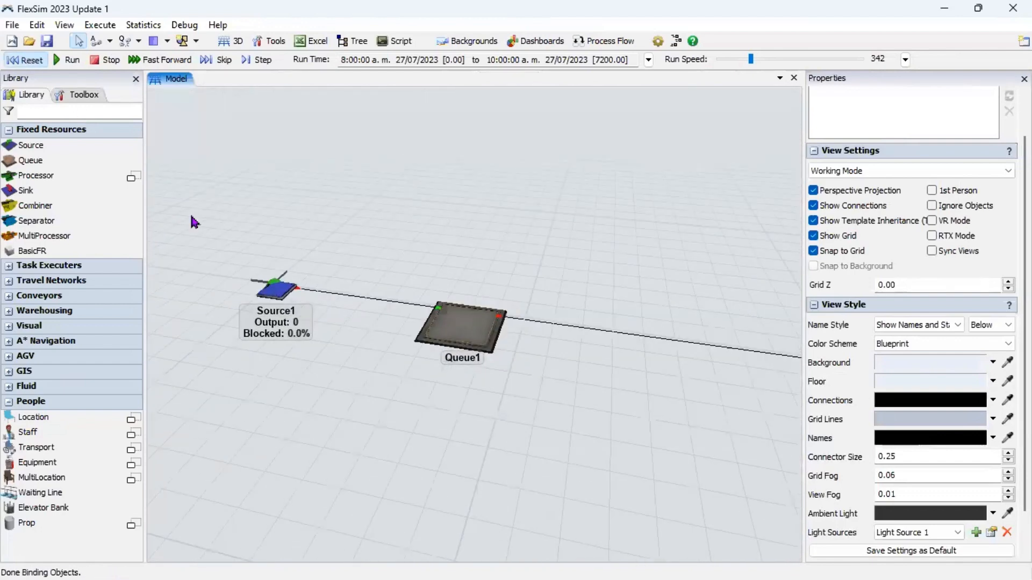
left_click(276, 291)
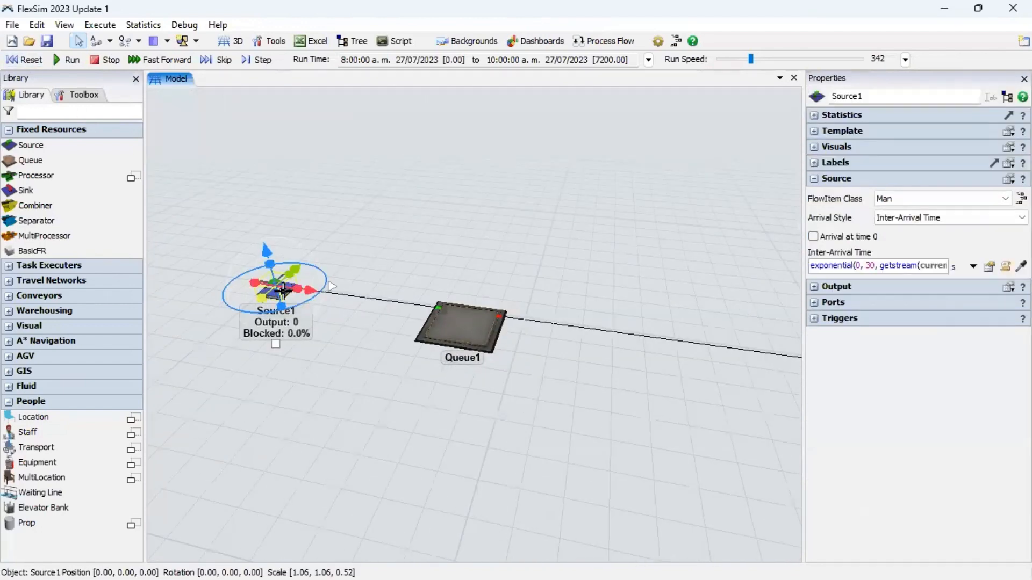
- Enable Use Transport in Source1's output settings and choose Task Executer as Flowitem as the transport logic
left_click(822, 291)
left_click(847, 339)
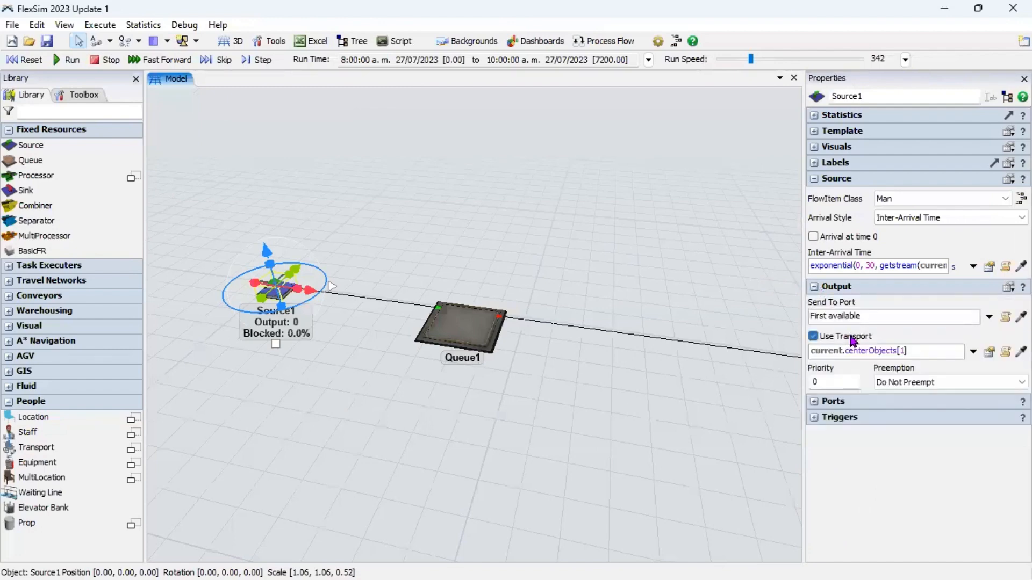
left_click(974, 352)
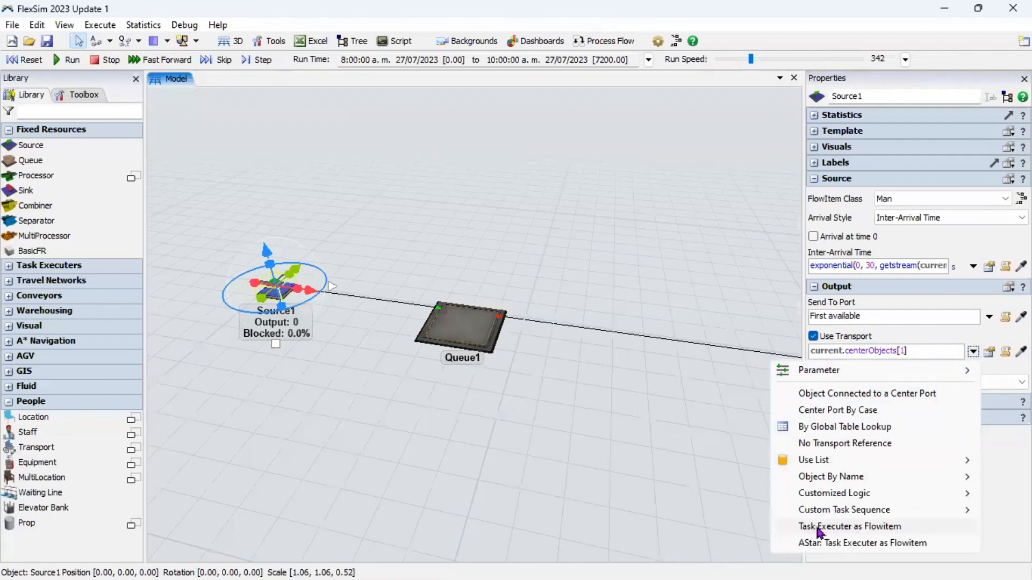
left_click(857, 534)
left_click(525, 390)
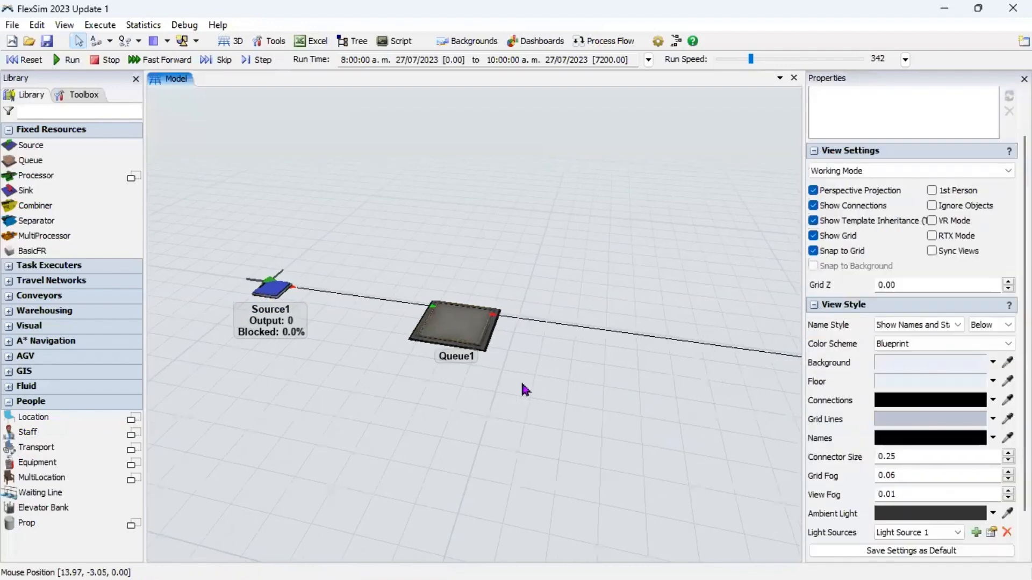
- Enable Use Transport for Queue1's output and assign the Task Executer as Flowitem option
left_click_drag(525, 390, 449, 392)
scroll(447, 391, "down", 3)
left_click(336, 344)
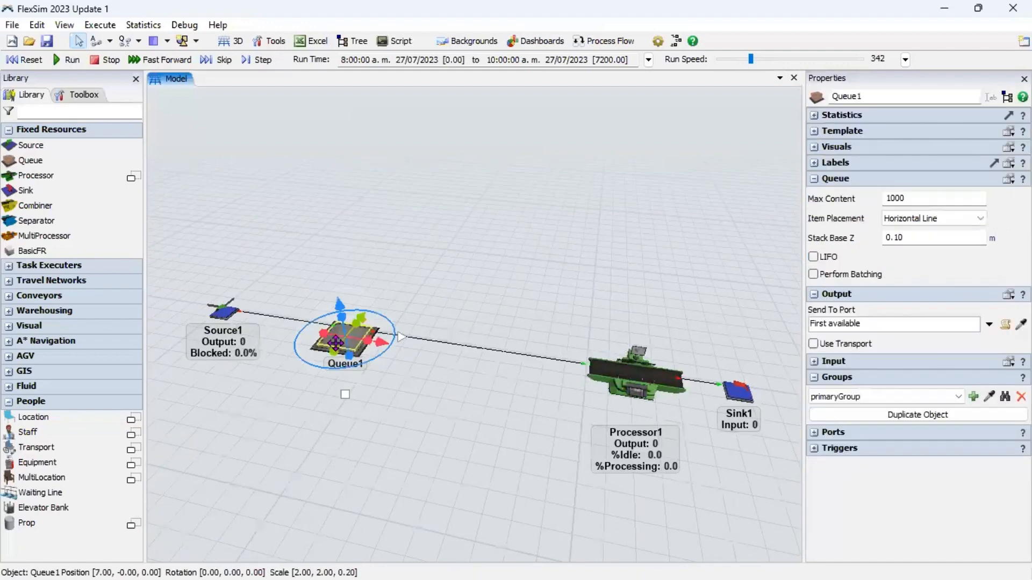
left_click(826, 344)
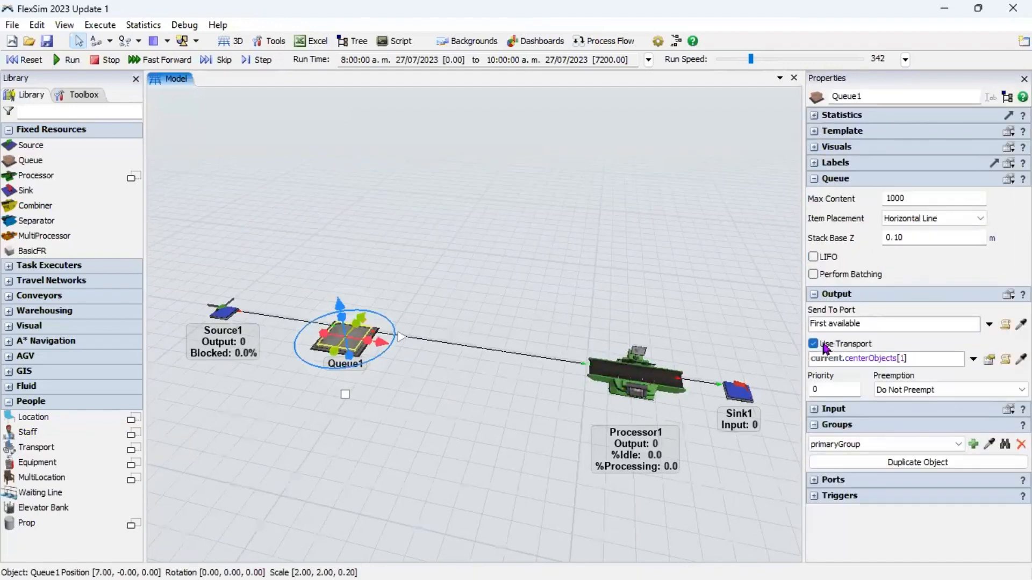
left_click(973, 359)
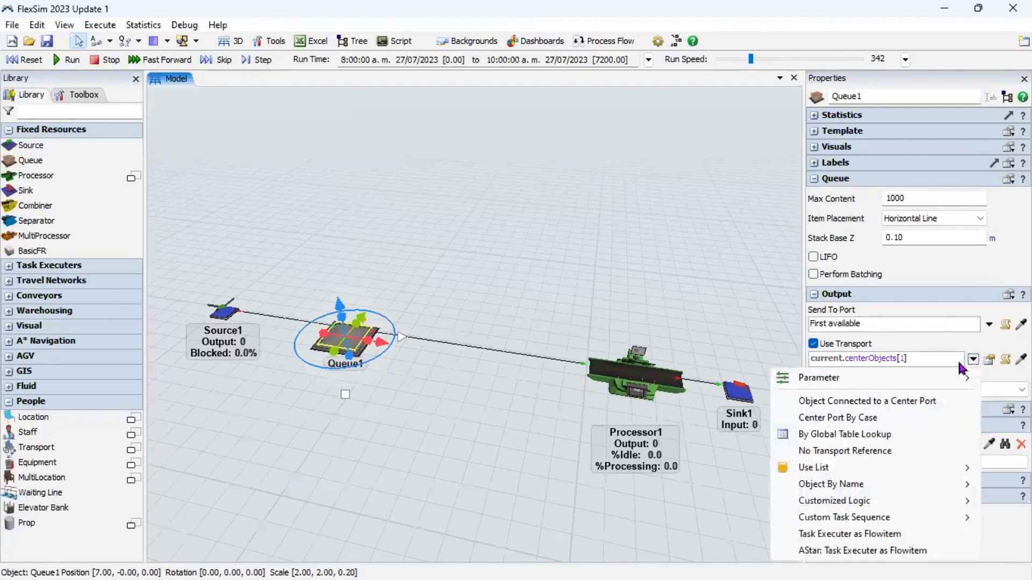
left_click(857, 535)
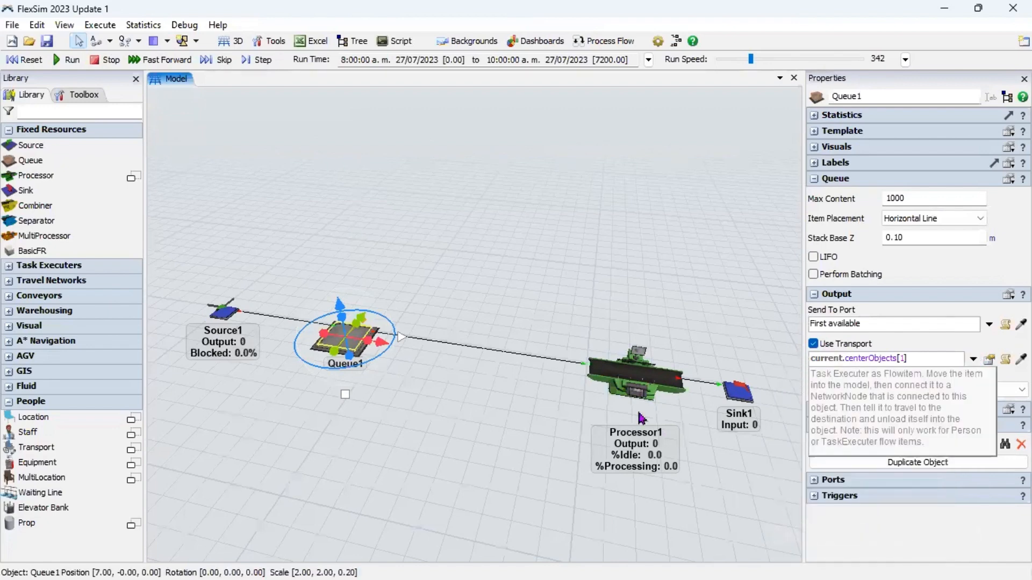
- Enable Use Transport for Processor1's output and assign the Task Executer as Flowitem option
left_click(617, 382)
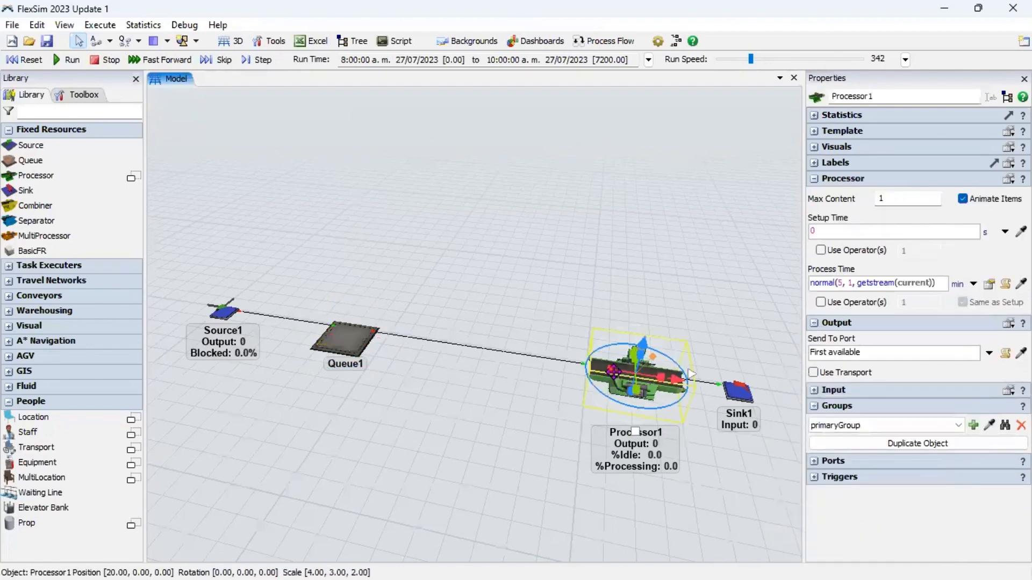
left_click(814, 373)
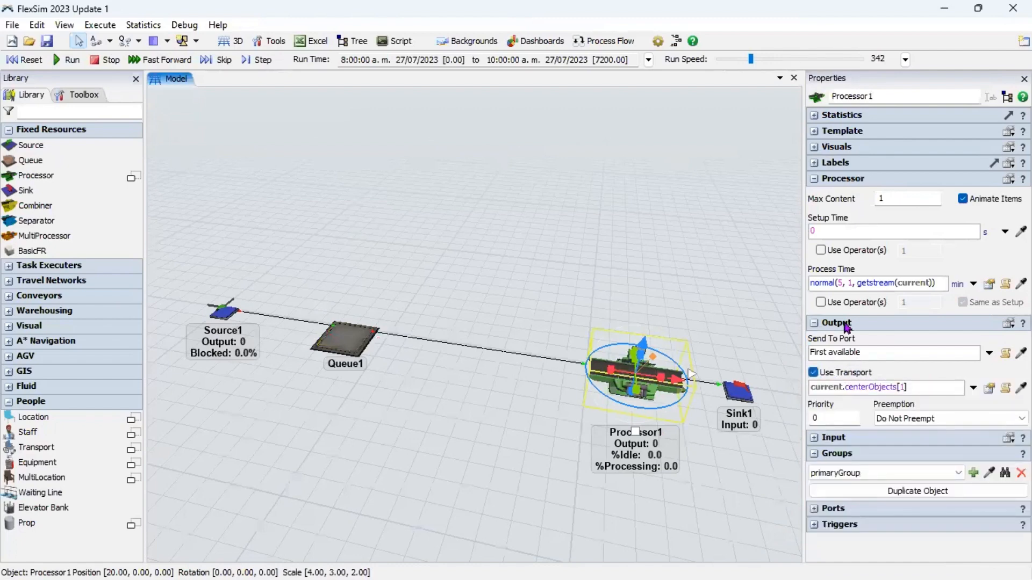
left_click(973, 388)
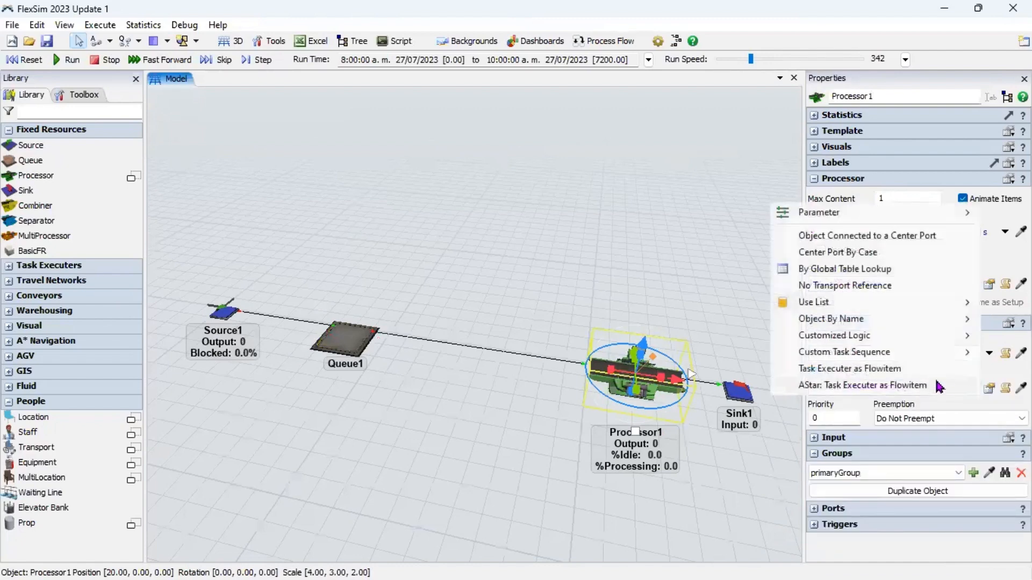
left_click(841, 369)
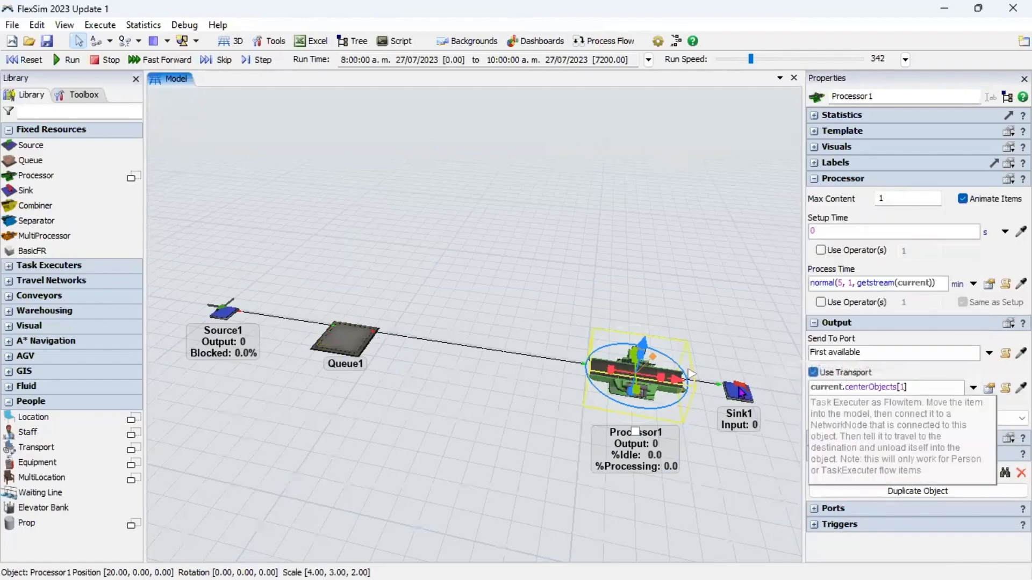
left_click(439, 428)
- Reset the model and step the simulation to its first arrival at Source1
right_click_drag(480, 391, 279, 249)
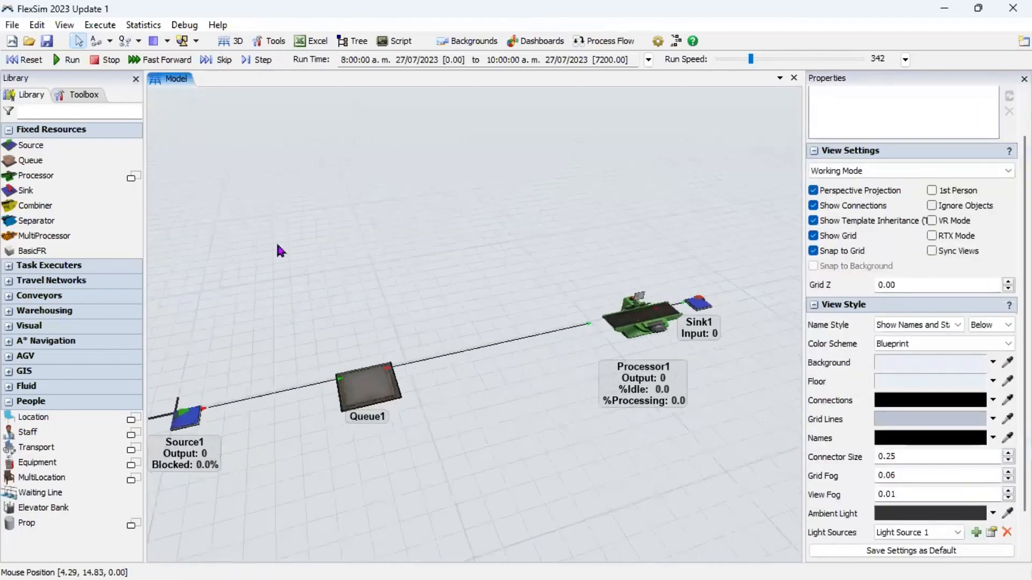
left_click(33, 65)
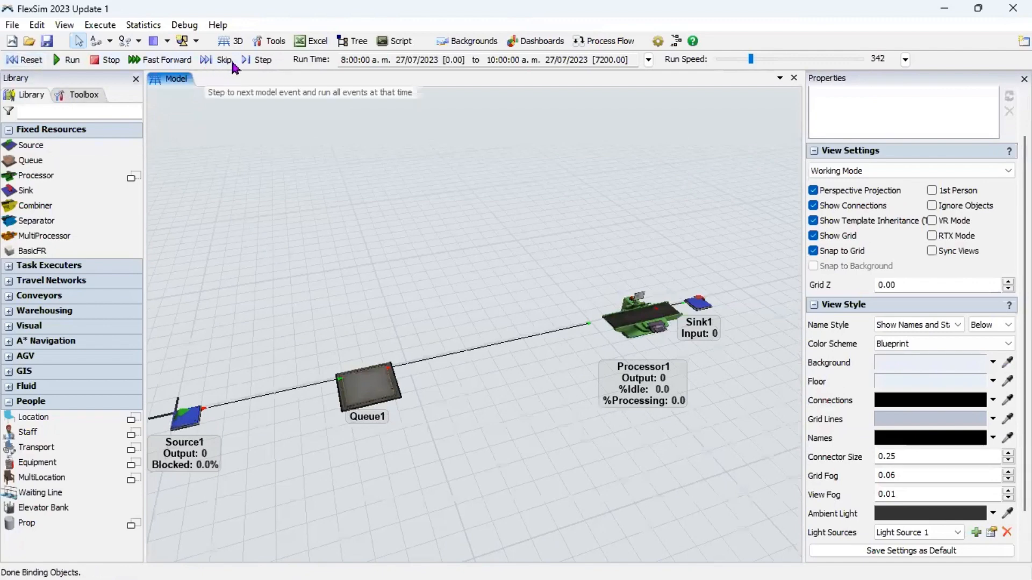
left_click(257, 62)
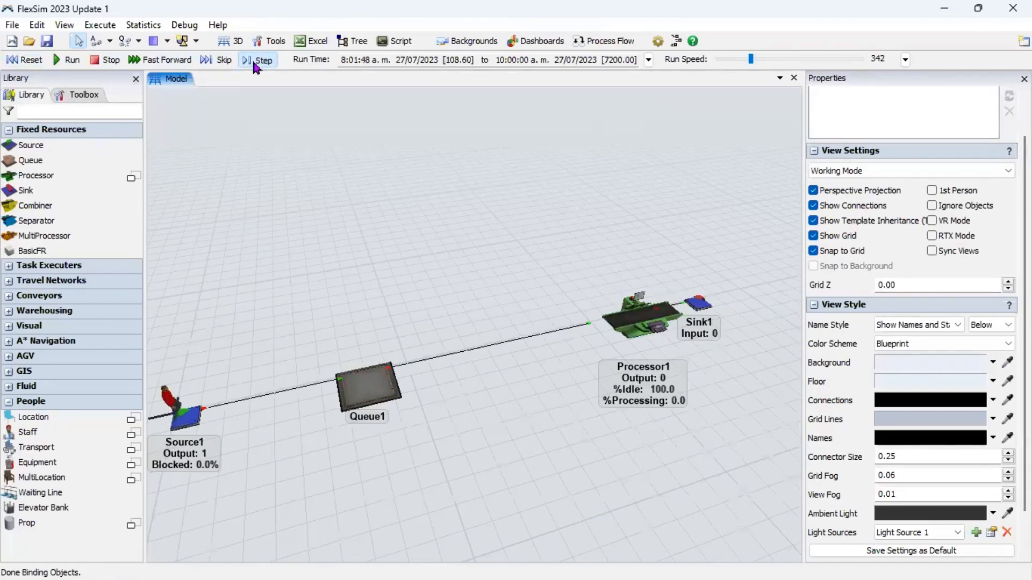
- Set a custom run speed of 2 and run the simulation, following the man from Queue1 to Processor1
left_click(905, 60)
type("2")
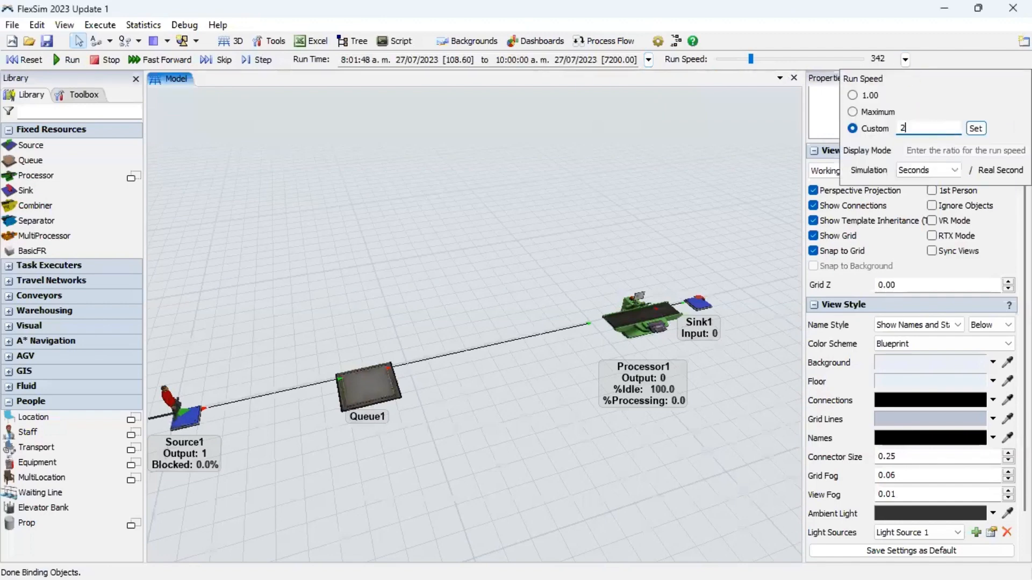
left_click(975, 129)
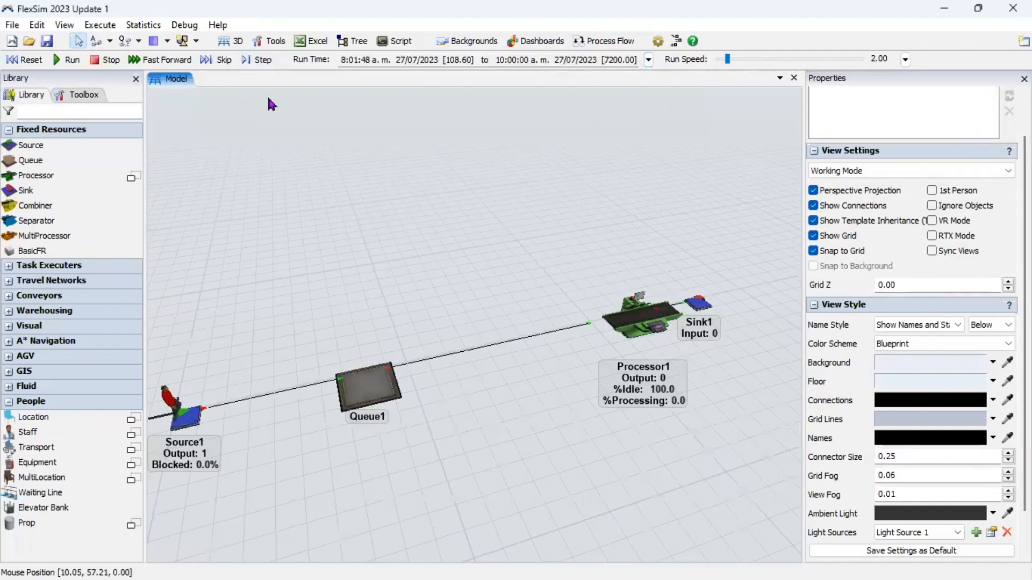
left_click(72, 62)
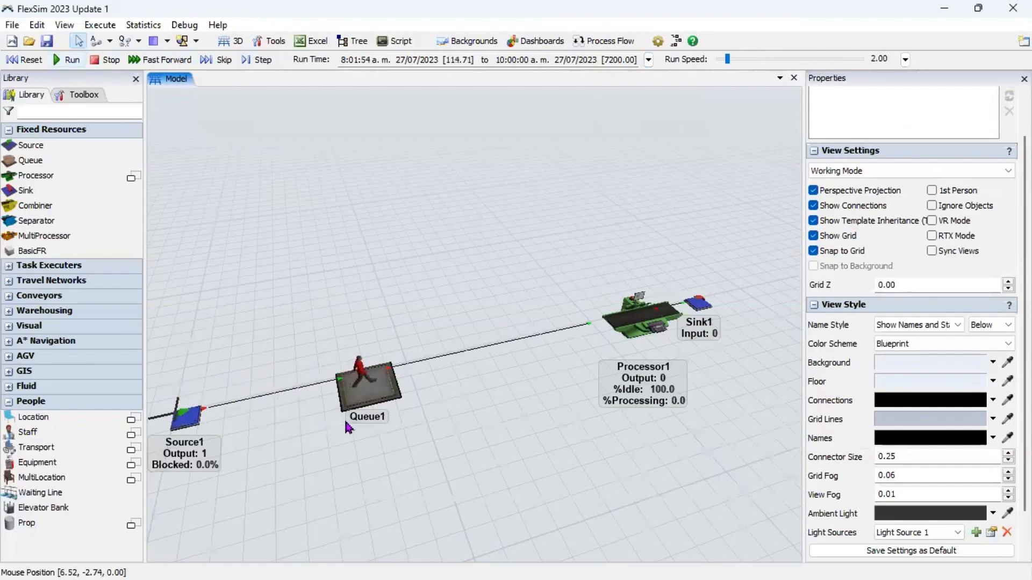
scroll(537, 387, "up", 3)
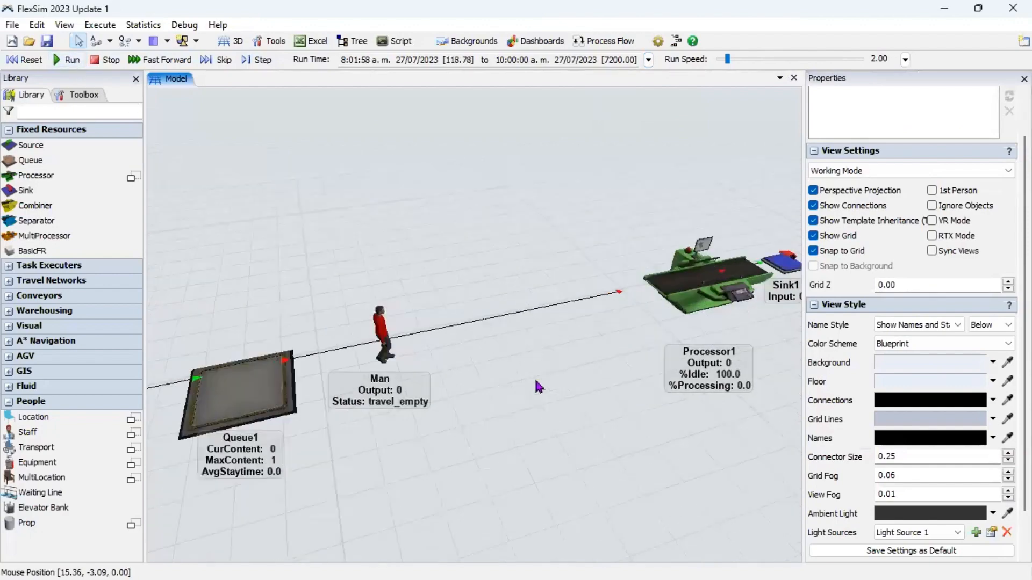
scroll(536, 381, "up", 2)
left_click_drag(606, 395, 442, 436)
right_click_drag(442, 436, 418, 435)
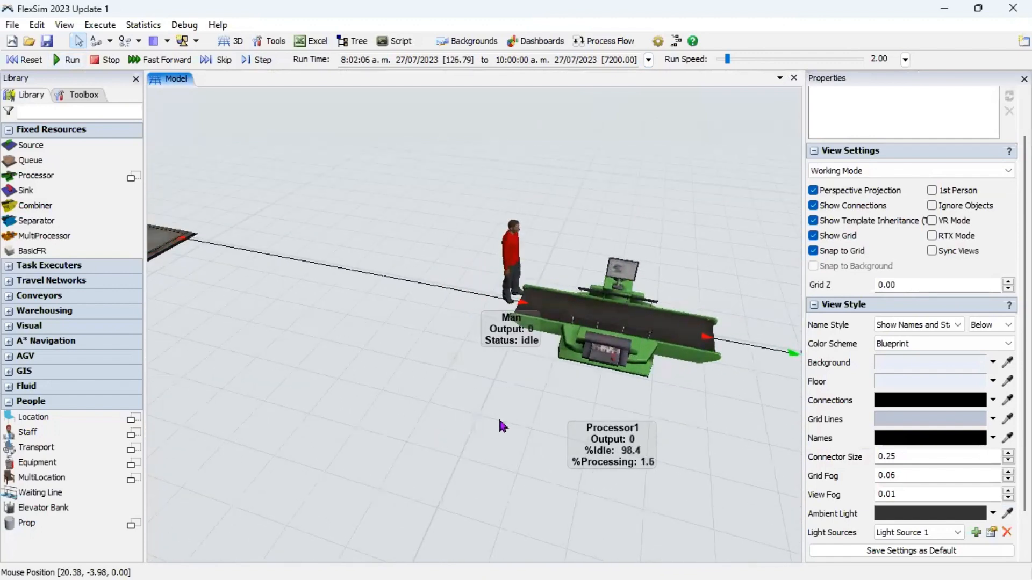
scroll(502, 427, "down", 2)
scroll(425, 398, "up", 2)
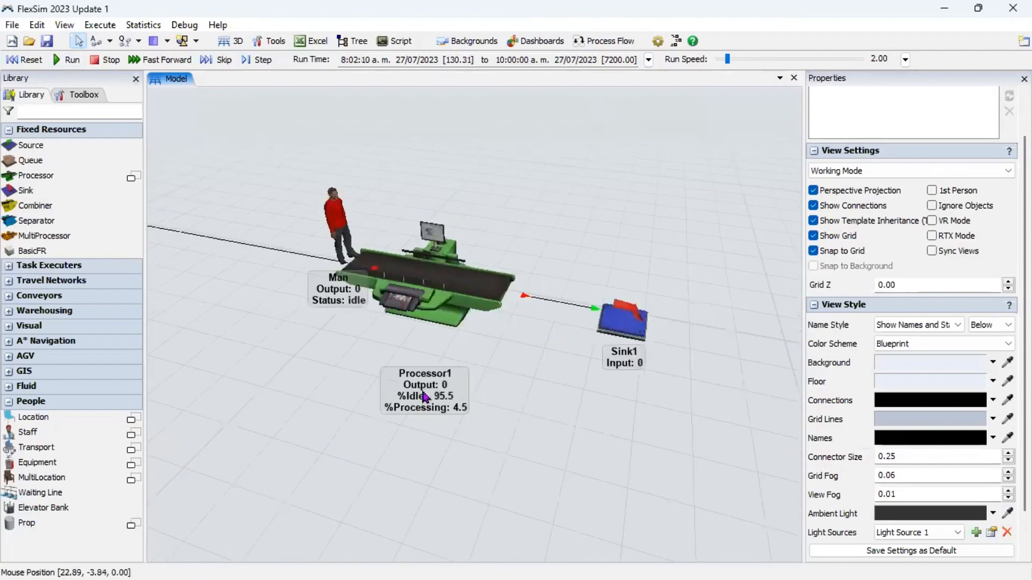
- Move Sink1 farther away from Processor1 along the process line, to X position 30.00
left_click_drag(424, 398, 274, 383)
left_click(467, 311)
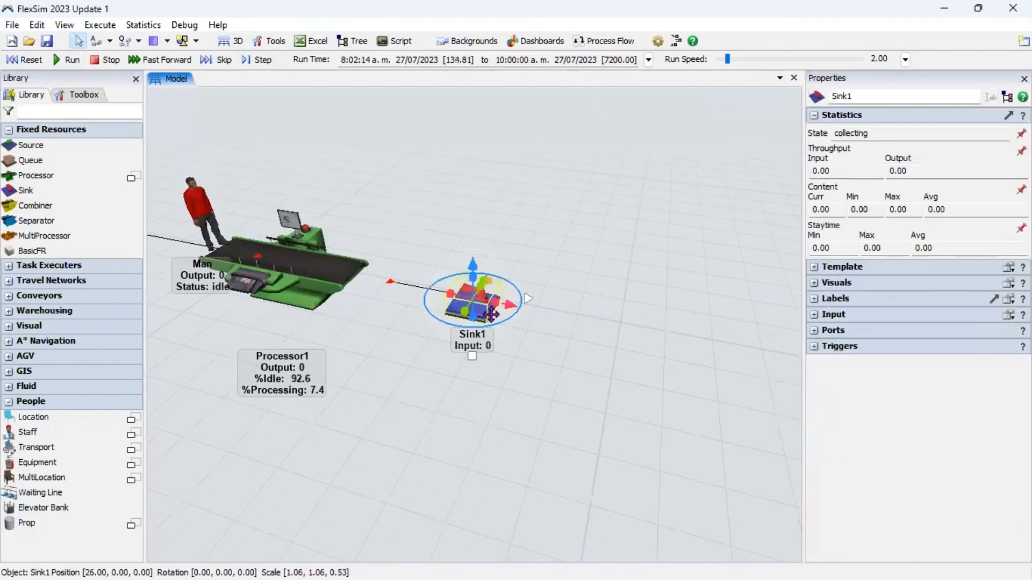
left_click_drag(491, 314, 640, 340)
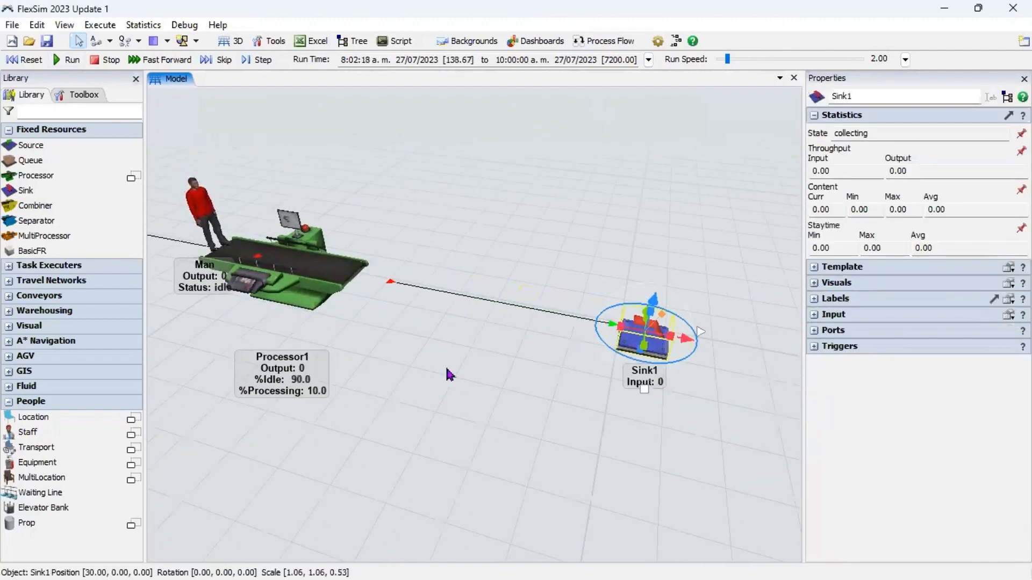
left_click(450, 375)
scroll(357, 398, "down", 1)
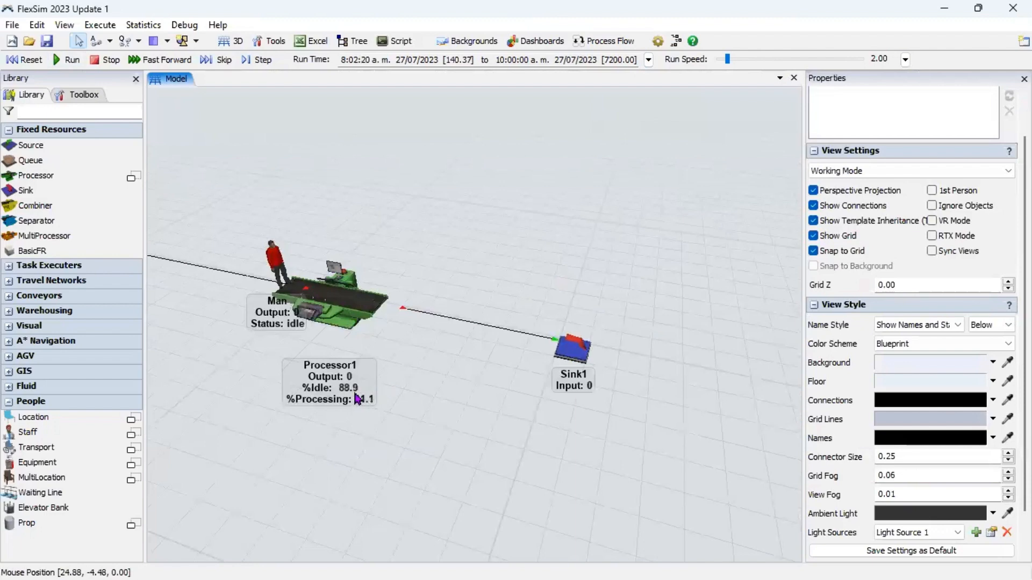
- Skip and step the simulation ahead until the man leaves Processor1, and examine the walk to Sink1 and the waiting queue
left_click(221, 61)
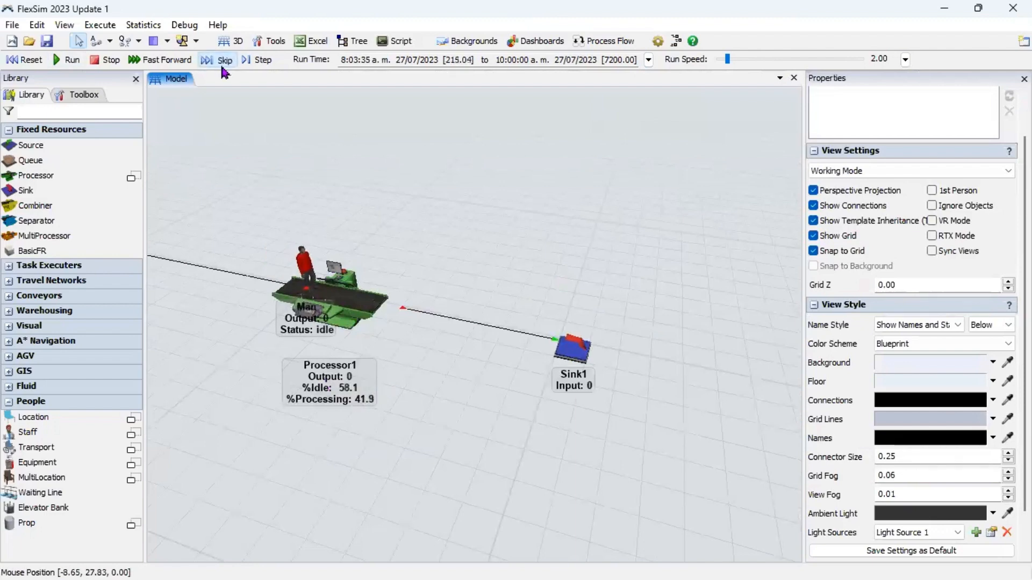
left_click(221, 64)
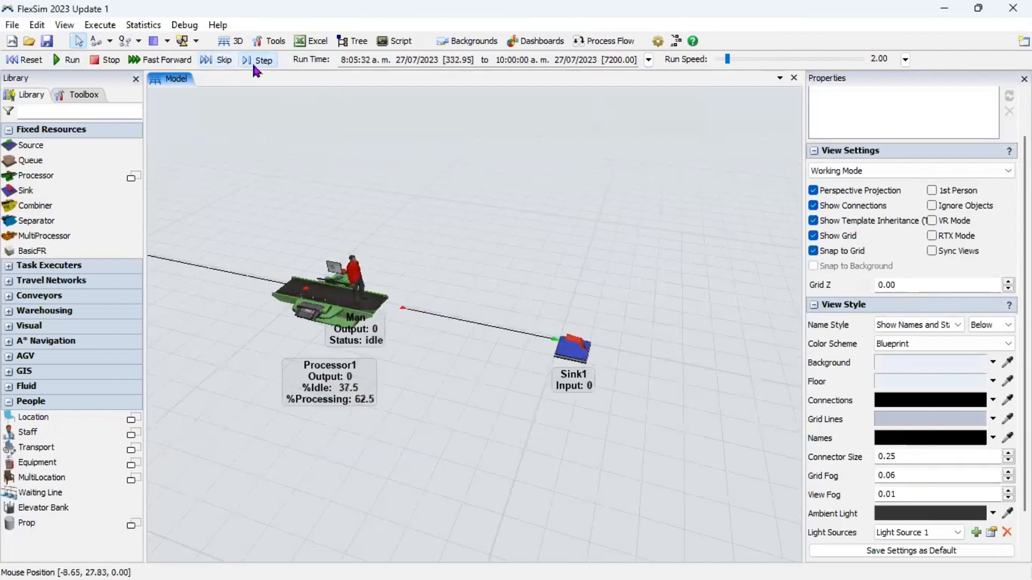
left_click(253, 65)
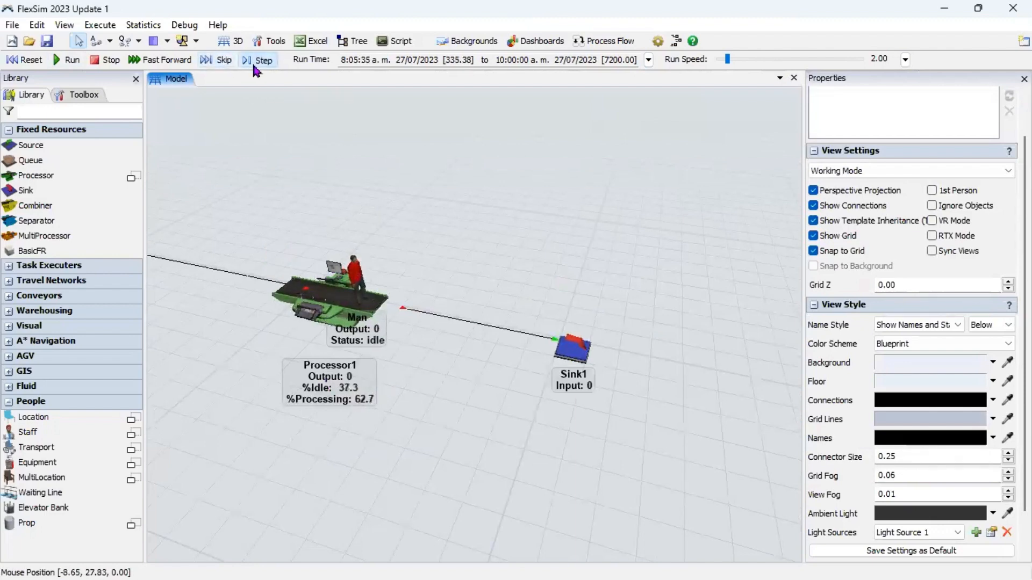
left_click(254, 66)
left_click(254, 65)
left_click(254, 66)
left_click(254, 65)
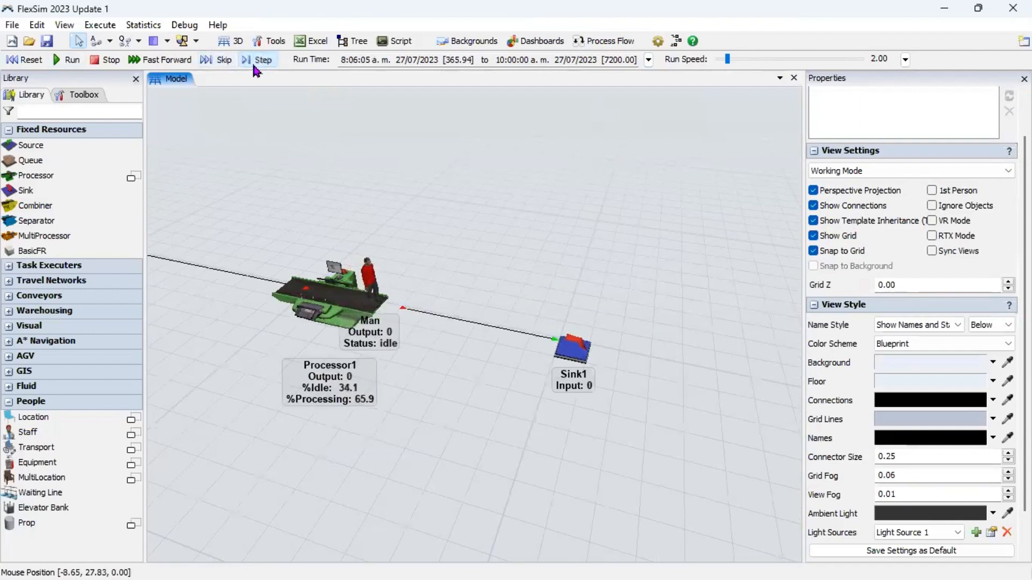
left_click(254, 65)
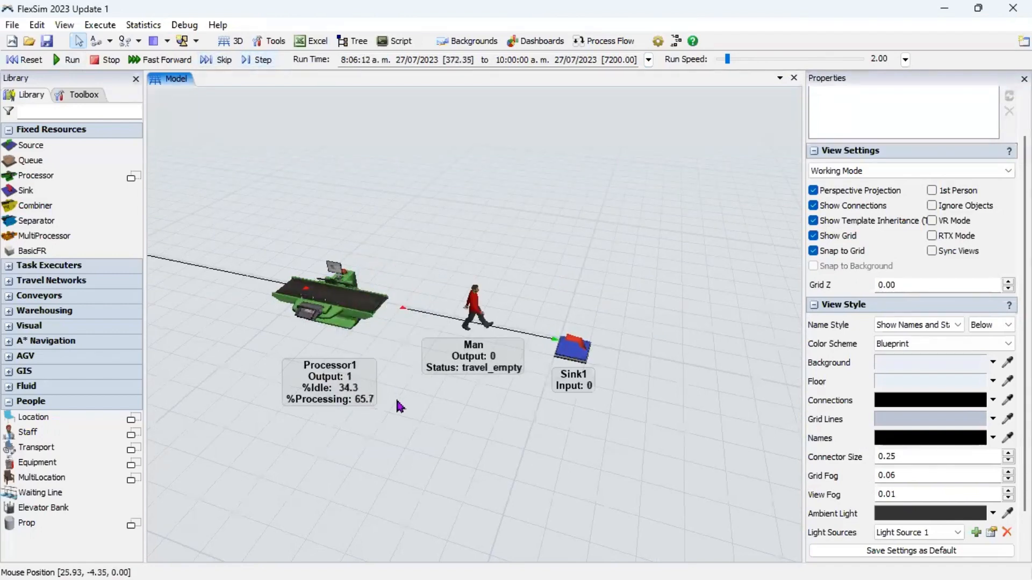
scroll(328, 403, "down", 3)
left_click_drag(328, 403, 471, 427)
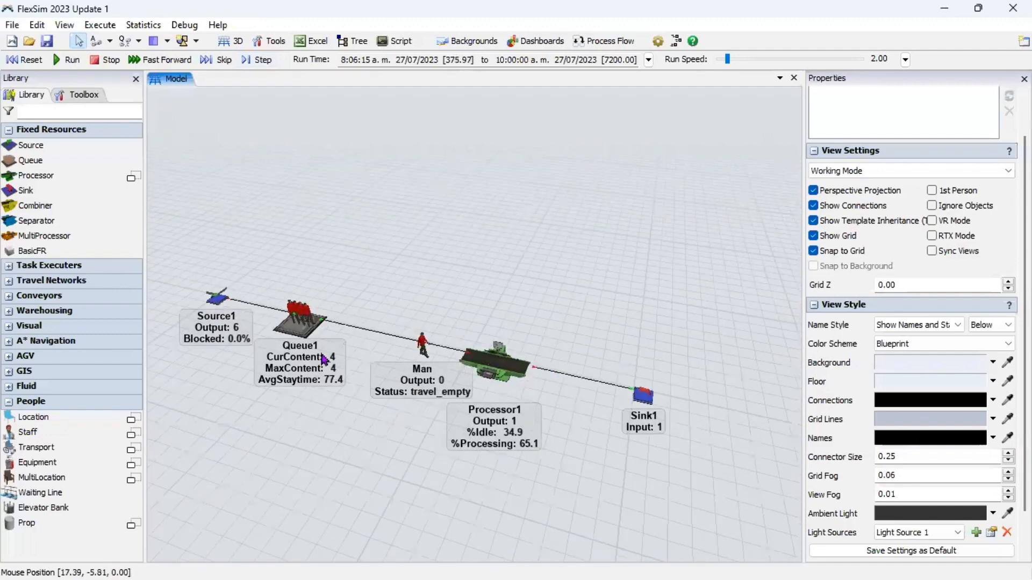
- Reset the simulation to its start time
left_click(26, 60)
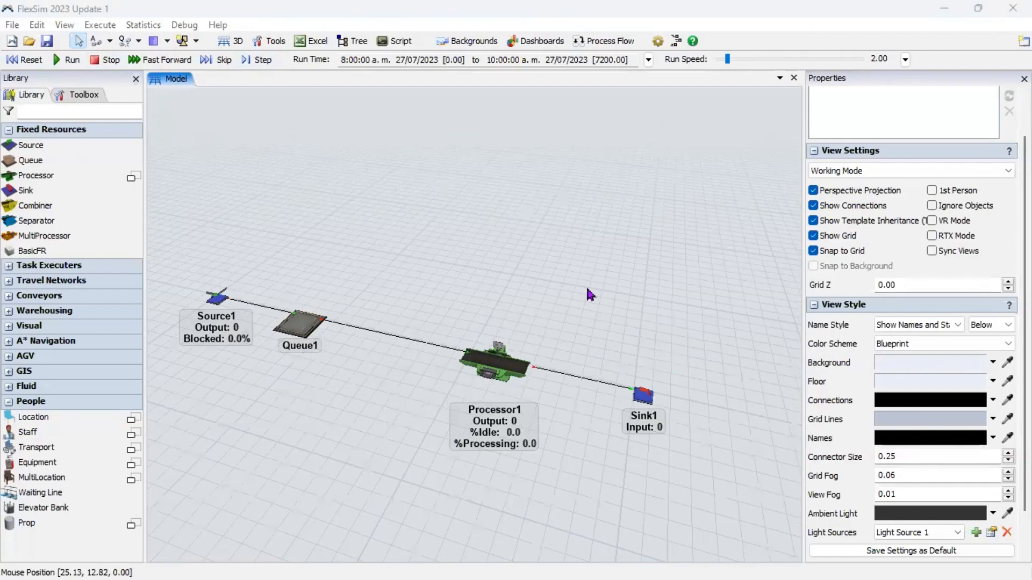
scroll(590, 294, "down", 2)
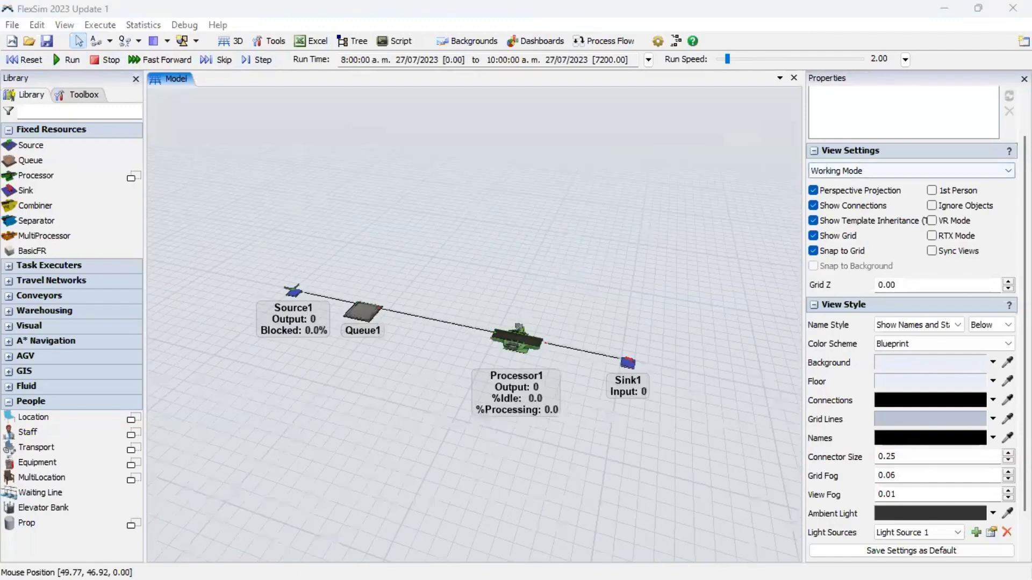
scroll(622, 253, "down", 2)
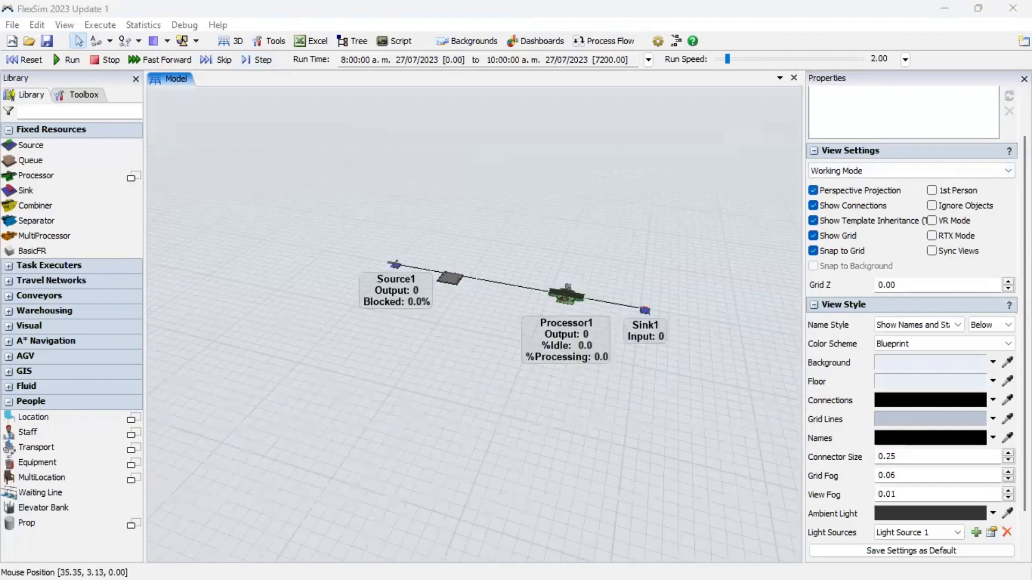
key("alt+Tab")
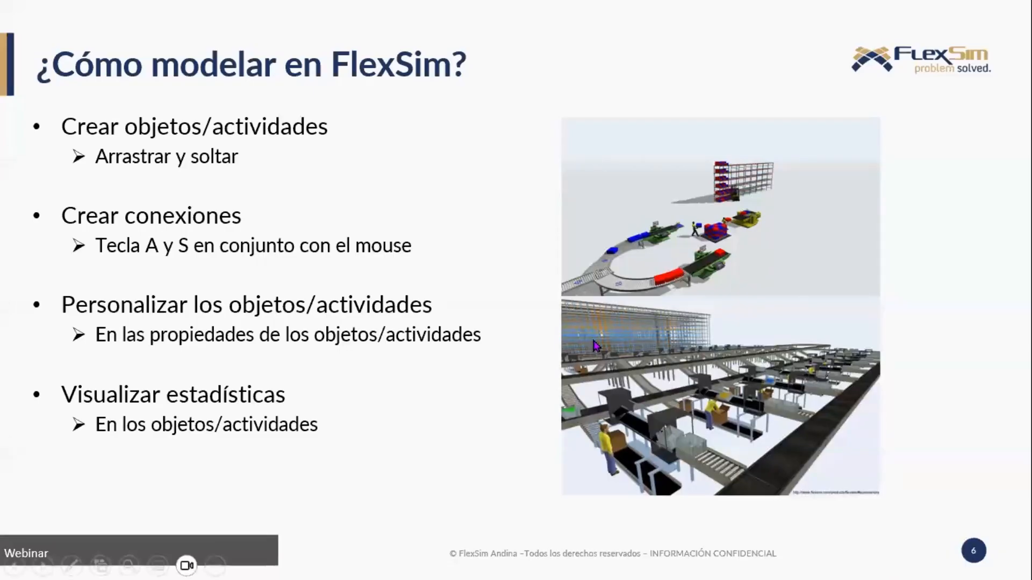
key("Left")
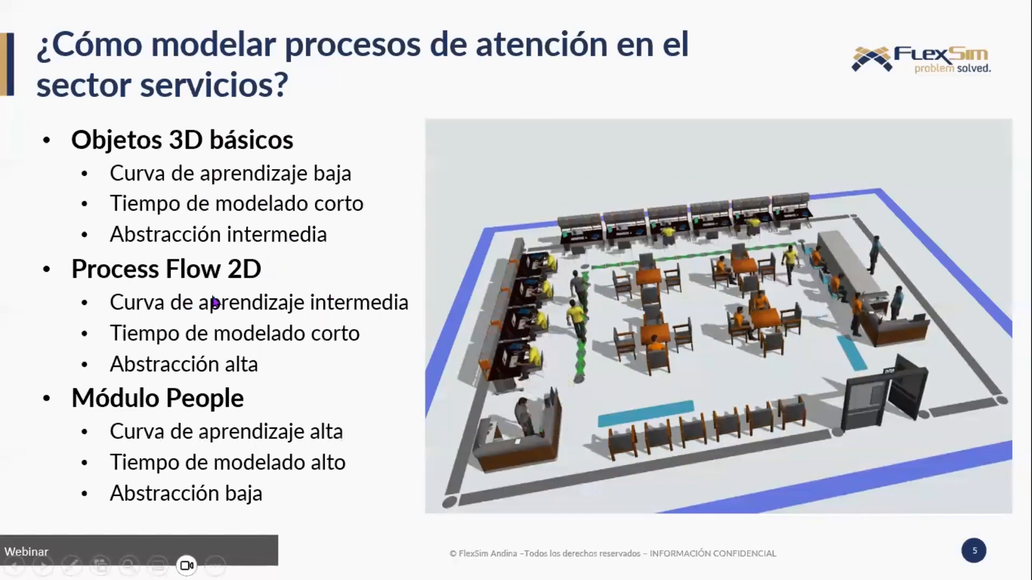
key("Right")
key("Right")
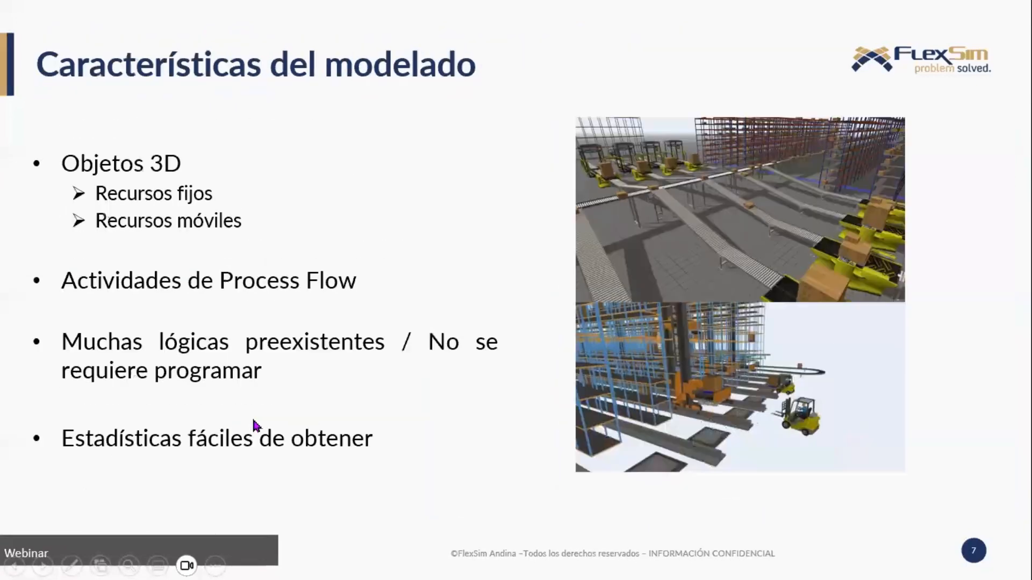
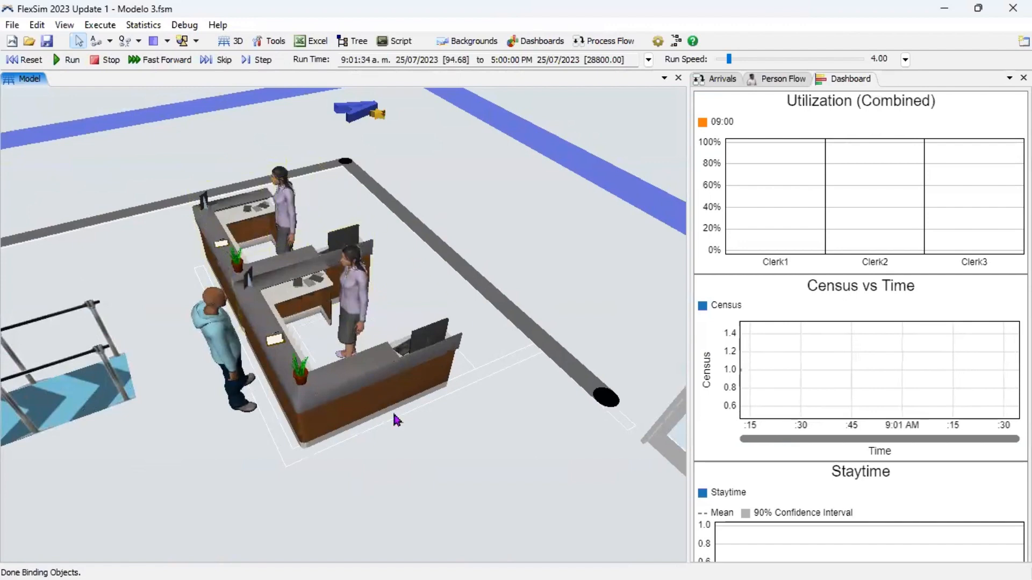
- Raise the run speed to about 81 and watch the running clinic model with counters, waiting areas and doctor's office in view
scroll(401, 435, "down", 5)
left_click_drag(403, 449, 481, 223)
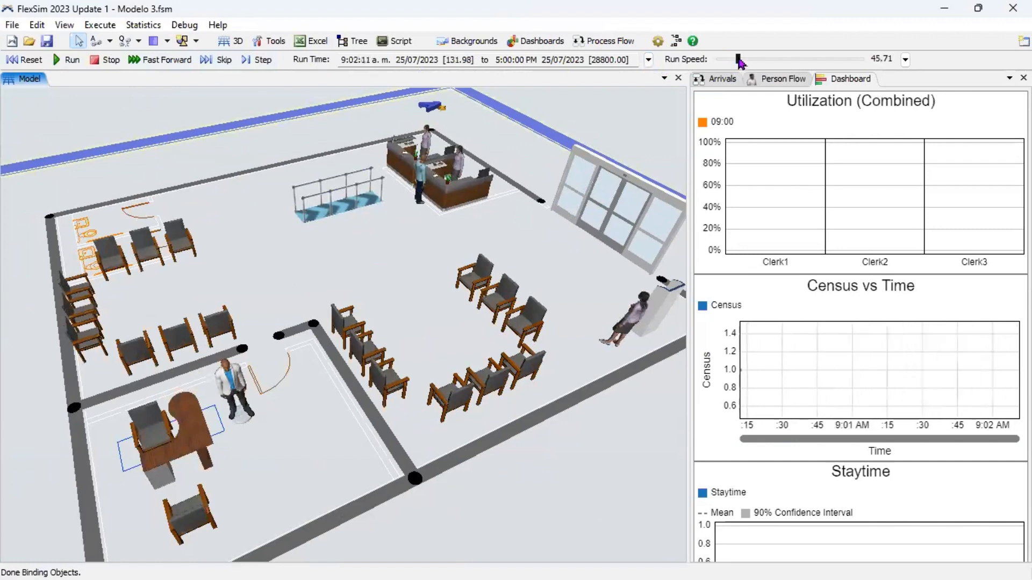
left_click_drag(739, 61, 743, 63)
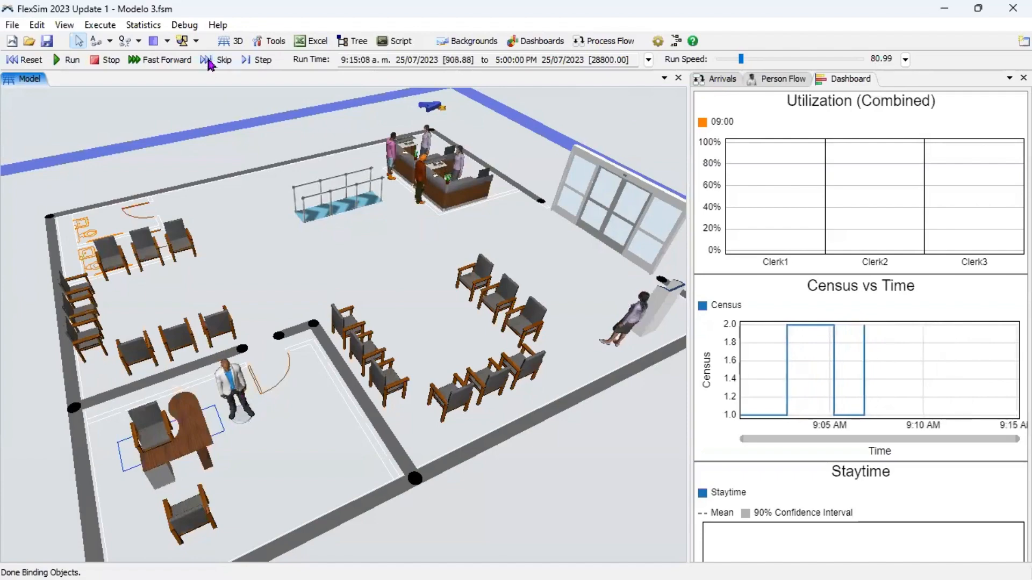
- Stop the simulation and examine the doctor's office, the waiting chairs and the line at the service counters
left_click(111, 60)
scroll(273, 451, "up", 8)
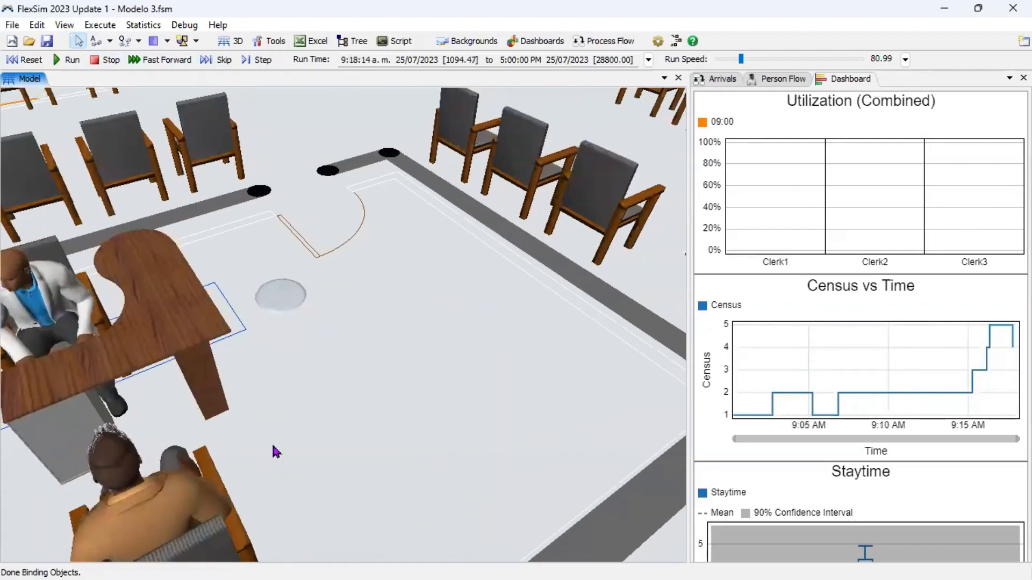
right_click_drag(273, 452, 430, 284)
scroll(401, 285, "up", 4)
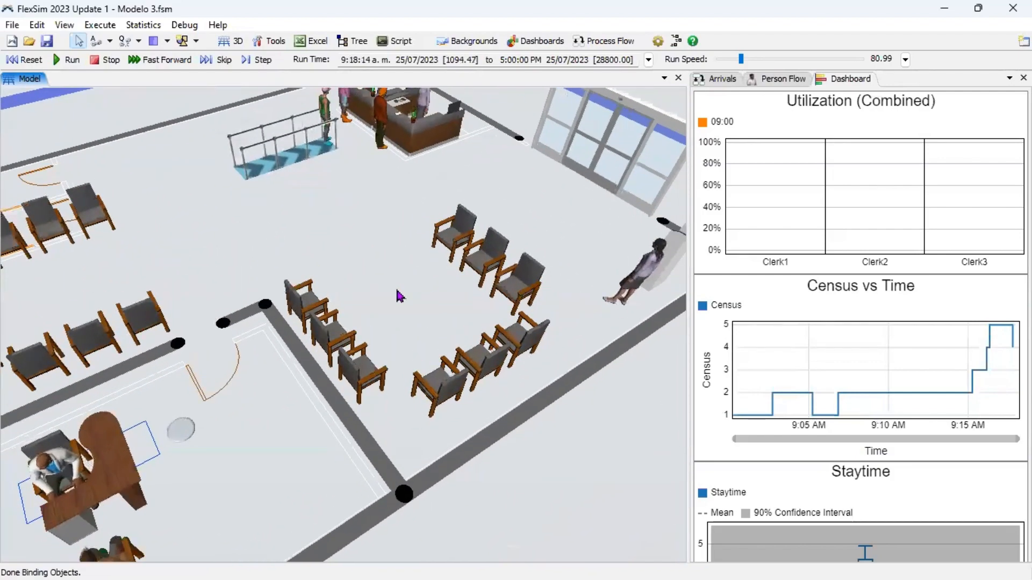
scroll(384, 265, "down", 5)
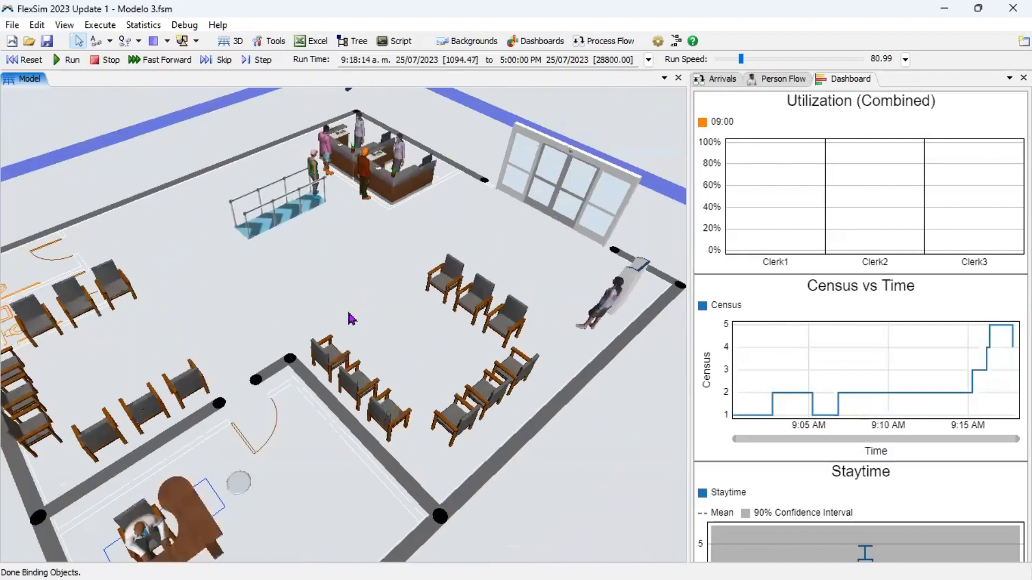
- Resume the simulation at a run speed of 1678 and watch the counter line and waiting areas until the 5:00:00 PM stop time
left_click(71, 61)
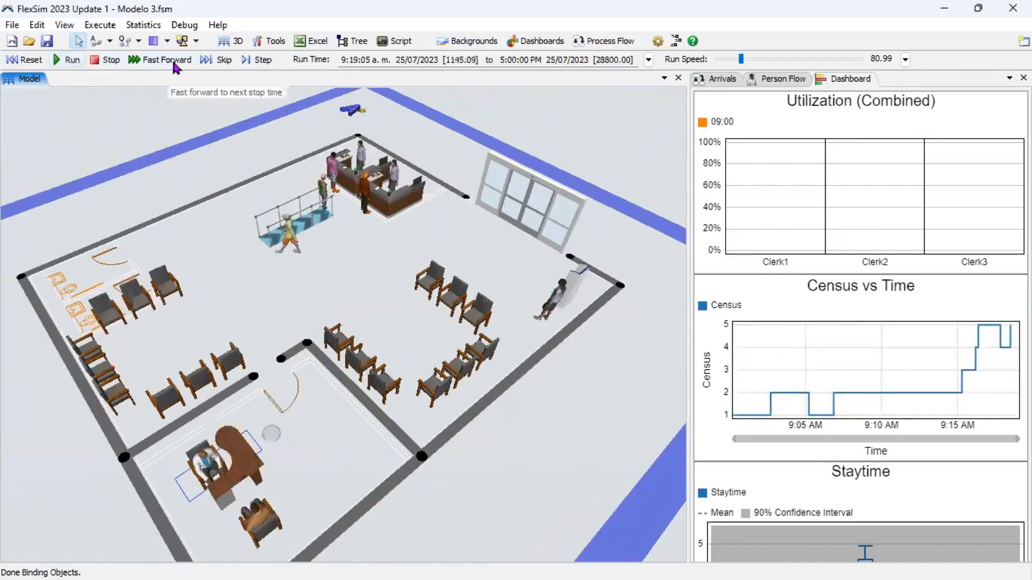
left_click(751, 59)
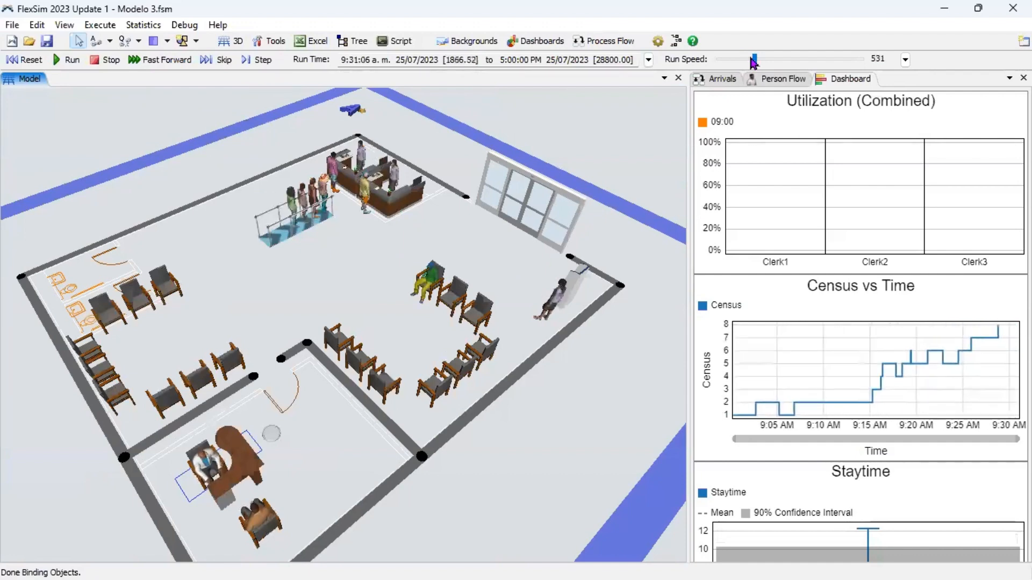
left_click_drag(754, 60, 766, 59)
scroll(285, 226, "up", 5)
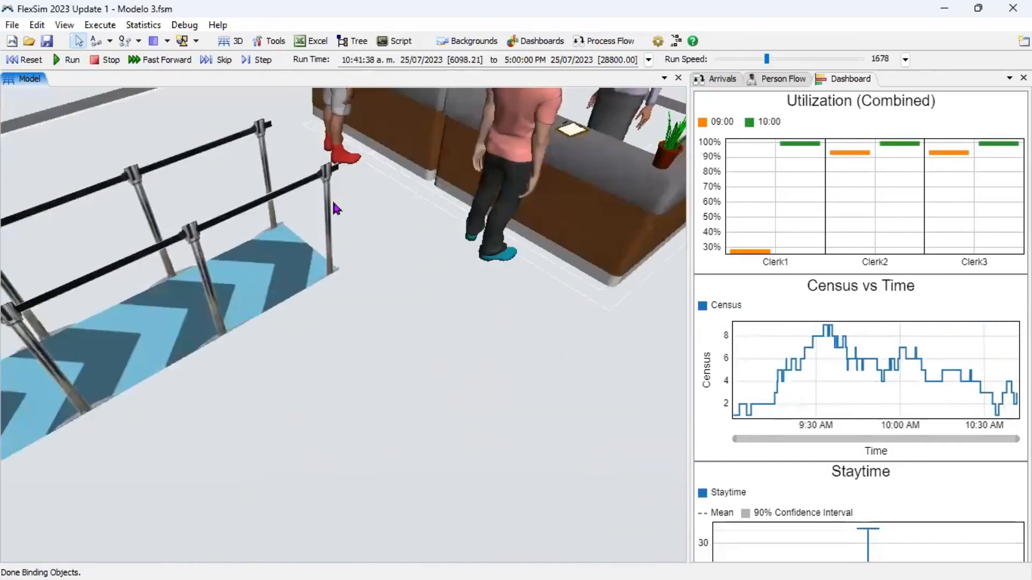
scroll(562, 288, "down", 4)
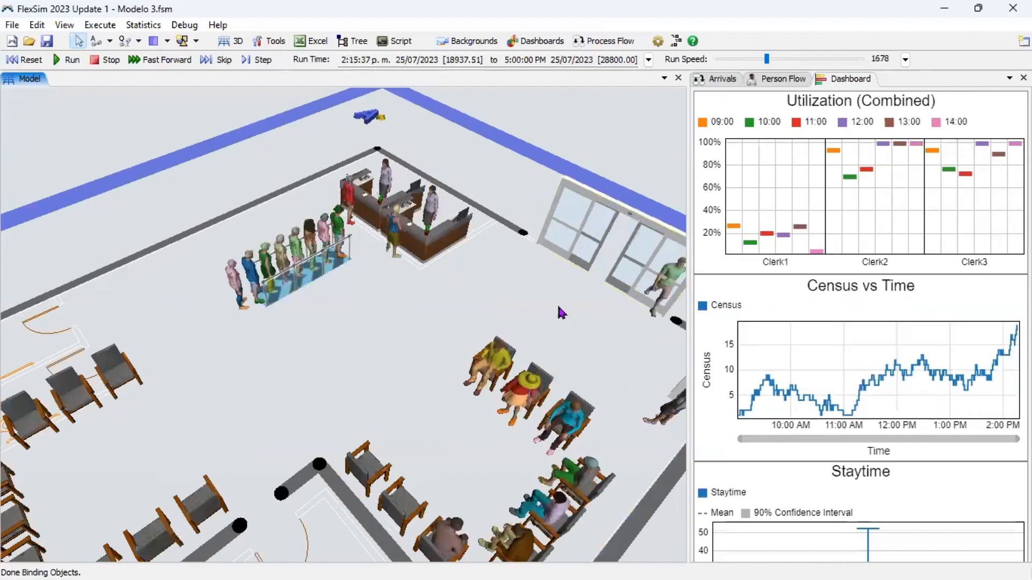
scroll(556, 308, "down", 3)
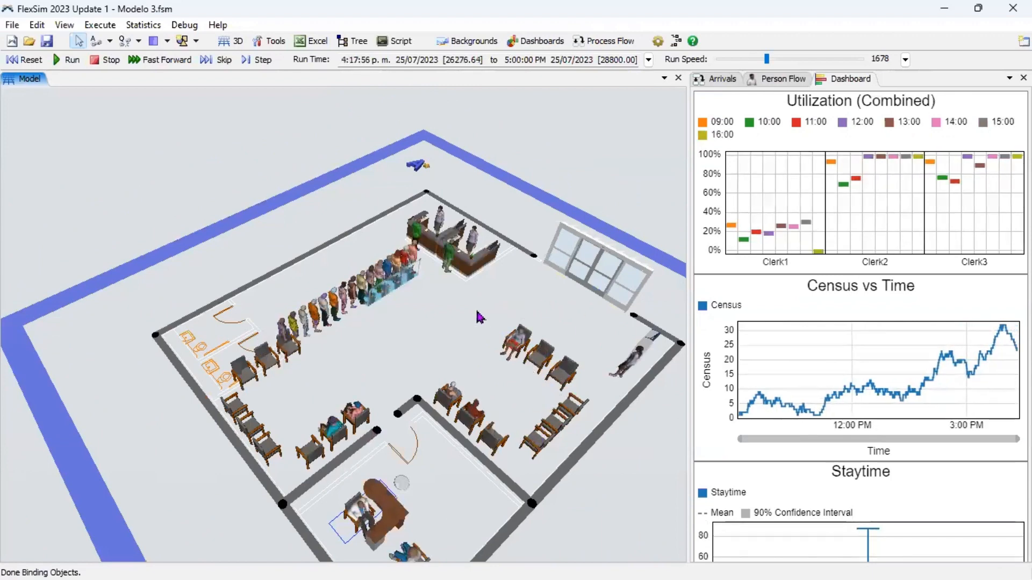
scroll(468, 290, "up", 3)
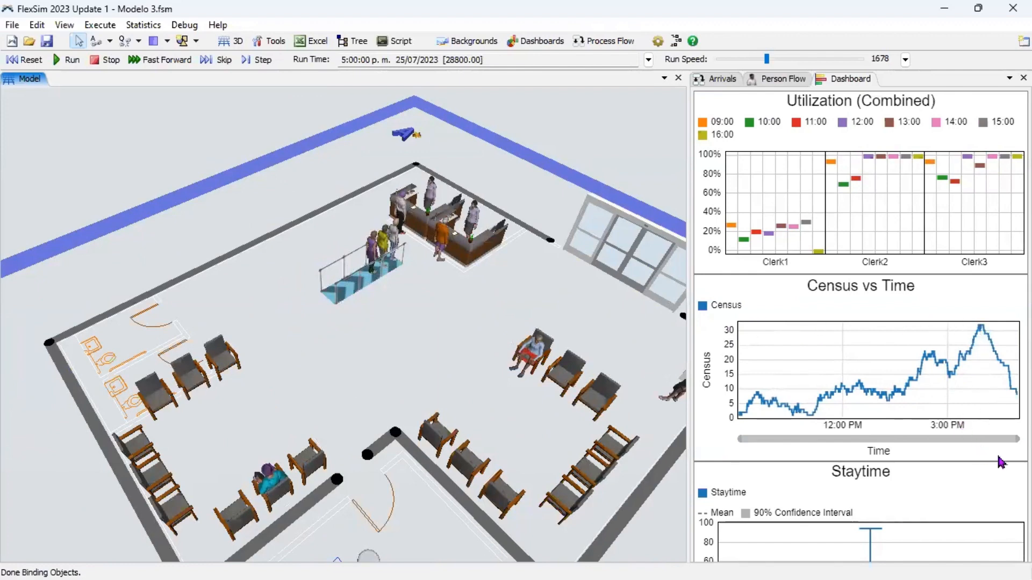
- Examine the hourly utilization values of the clerks in the Utilization (Combined) chart
left_click(907, 493)
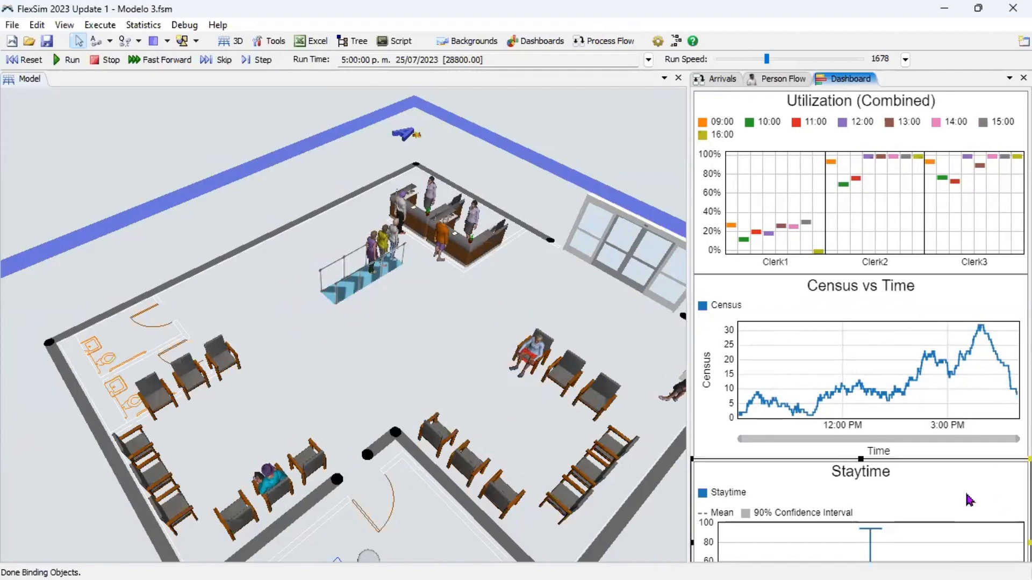
mouse_move(867, 149)
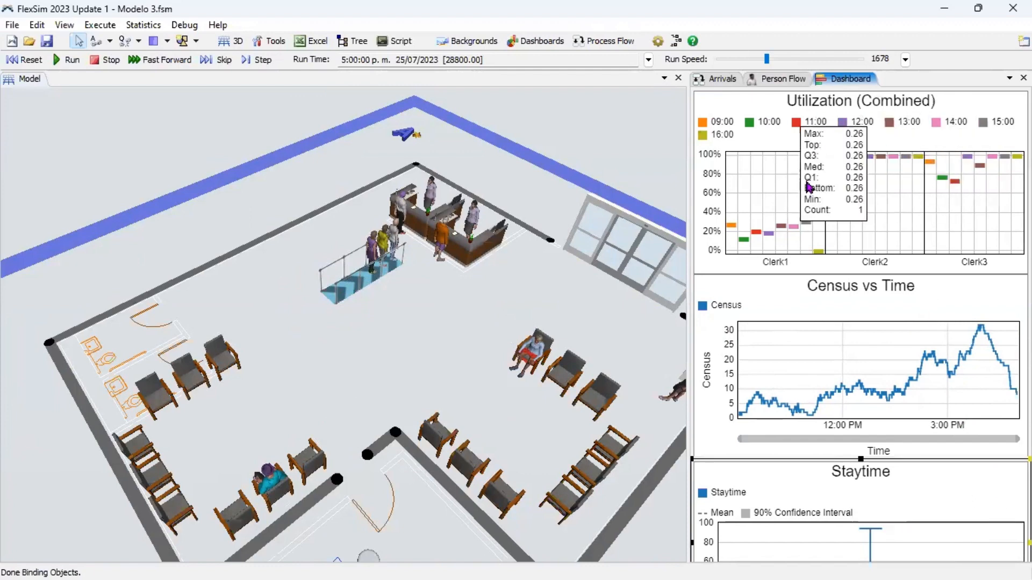
mouse_move(854, 225)
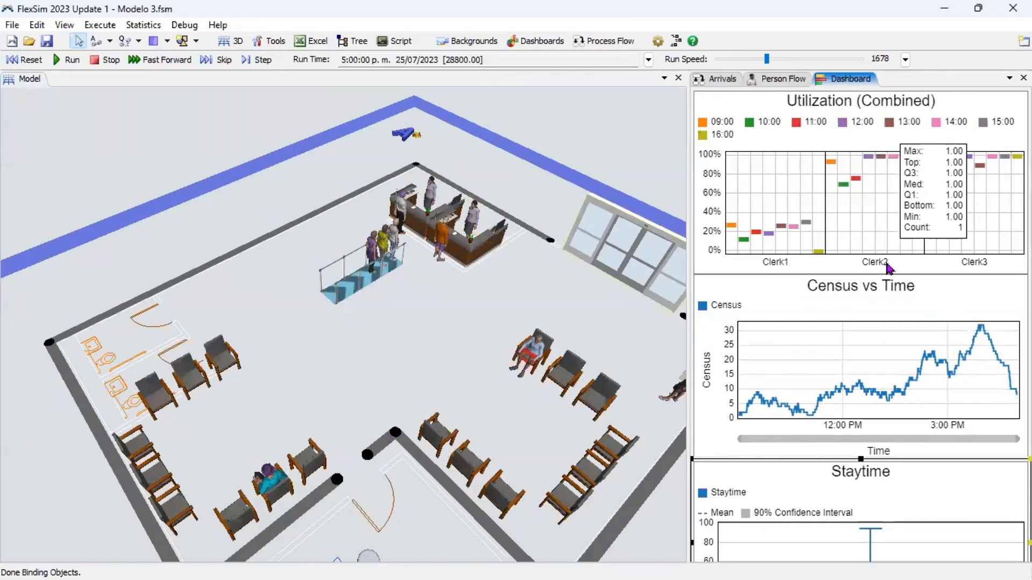
mouse_move(736, 236)
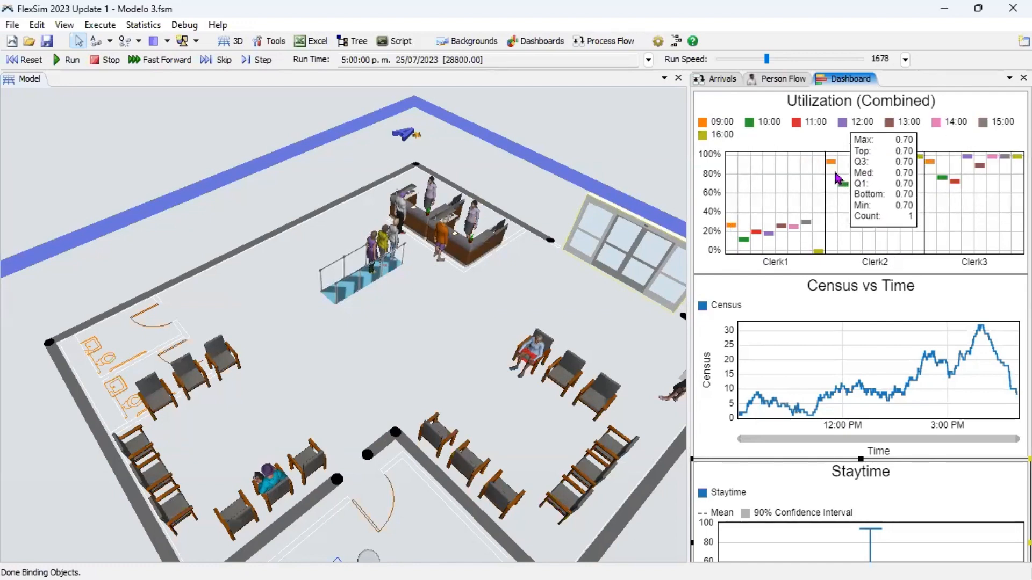
mouse_move(832, 169)
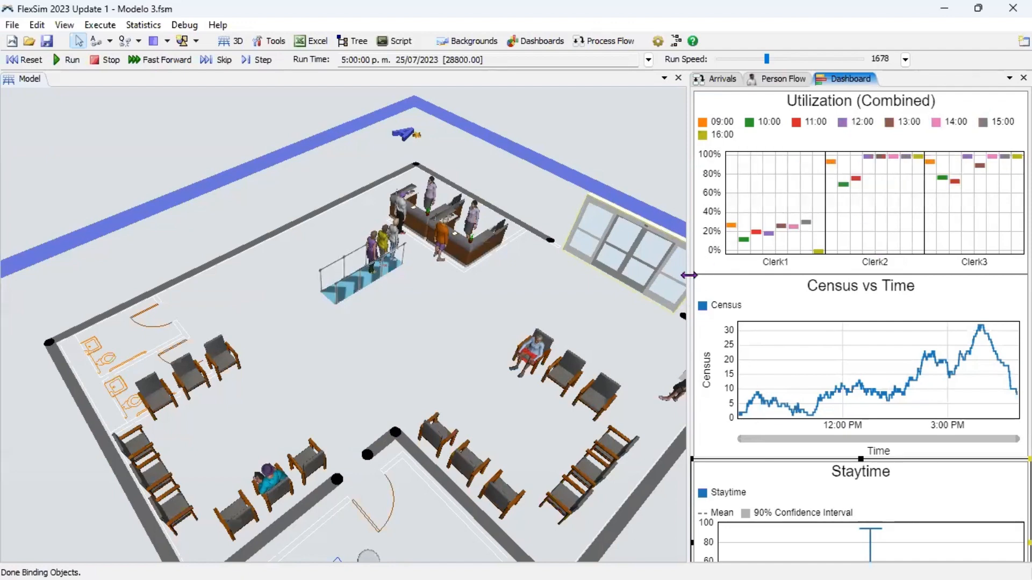
- Widen the pane beside the 3D model and examine the activity blocks of the Person Flow
left_click_drag(688, 276, 474, 259)
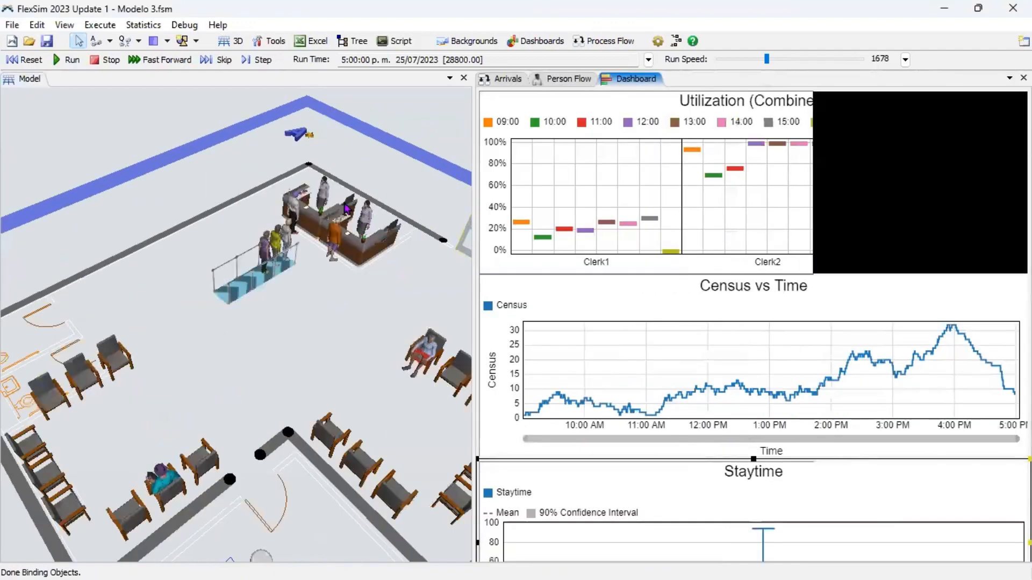
left_click(559, 81)
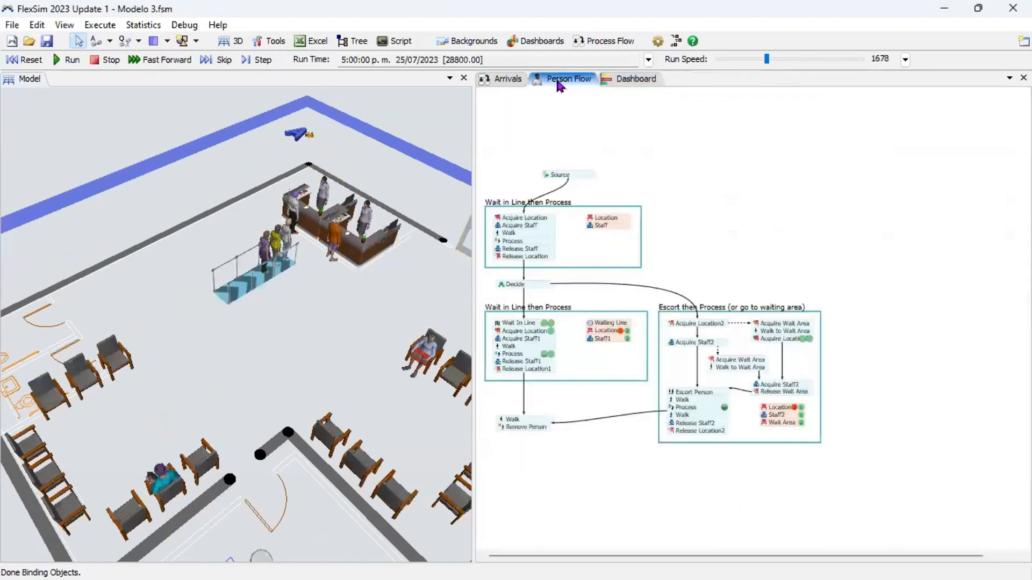
scroll(659, 174, "up", 3)
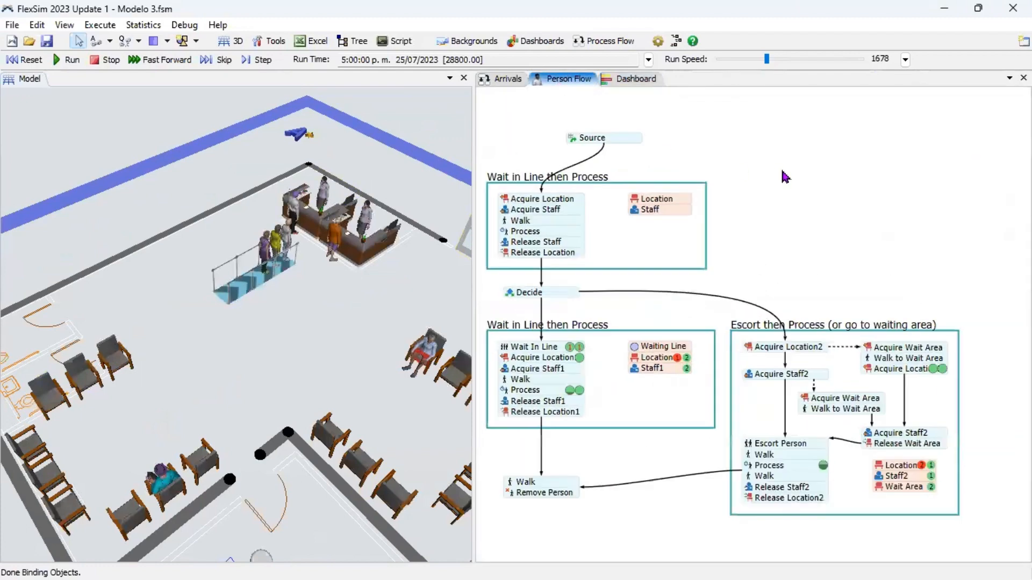
left_click_drag(780, 232, 806, 225)
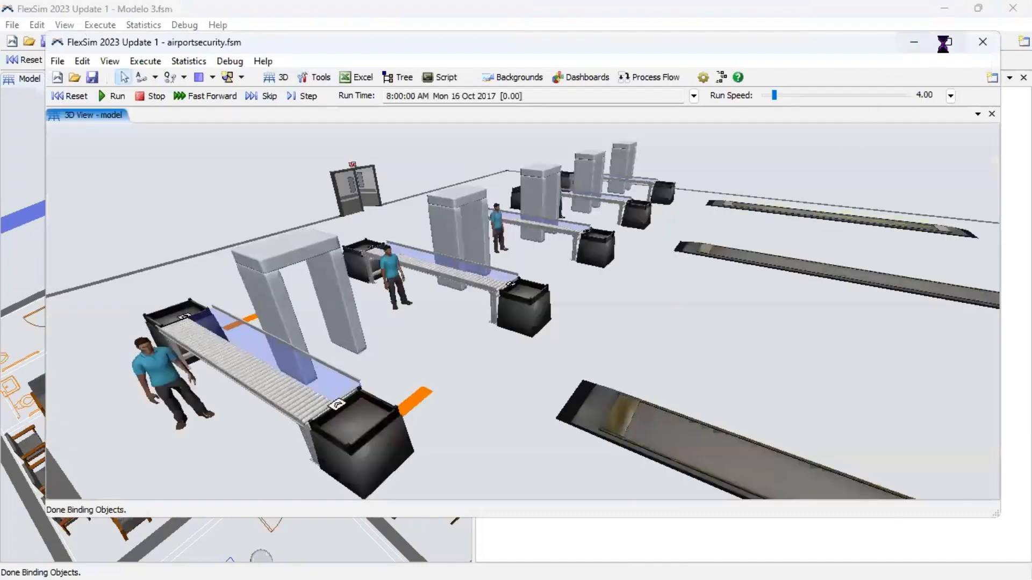
- Switch to the airportsecurity.fsm model, maximize its window and run it, watching passengers pass the X-ray lanes and moving walkways
left_click(944, 42)
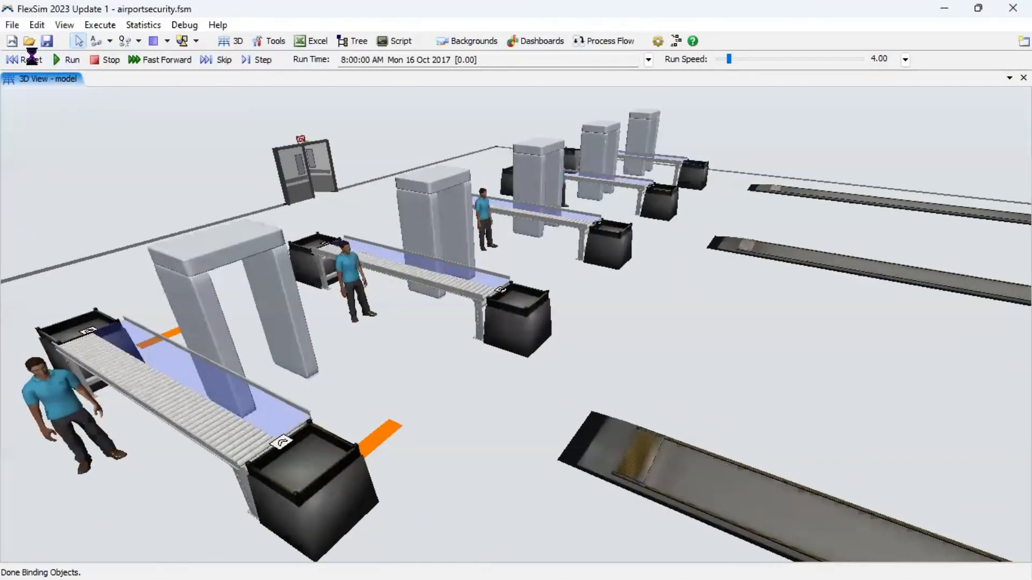
left_click(56, 59)
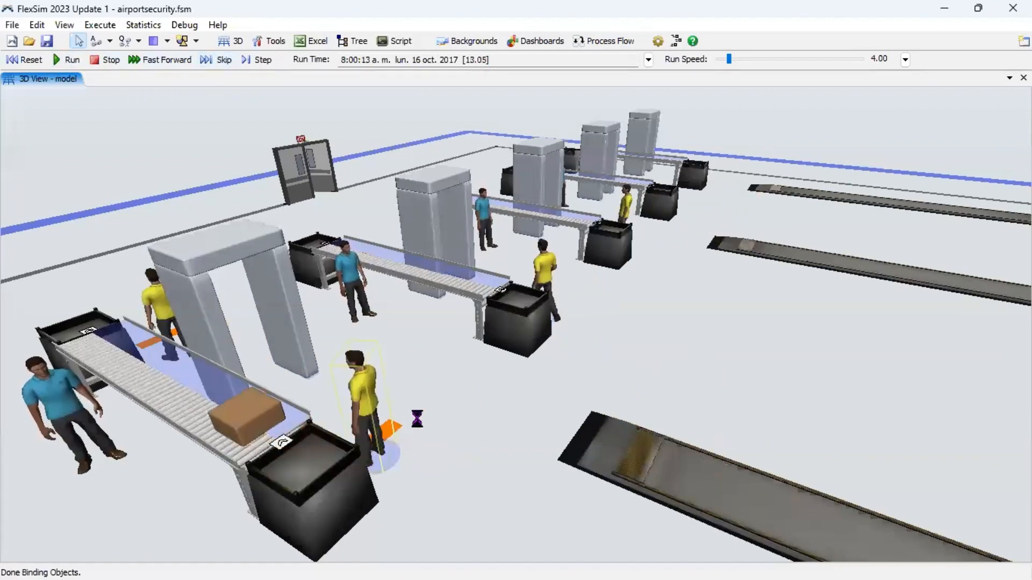
scroll(417, 421, "down", 5)
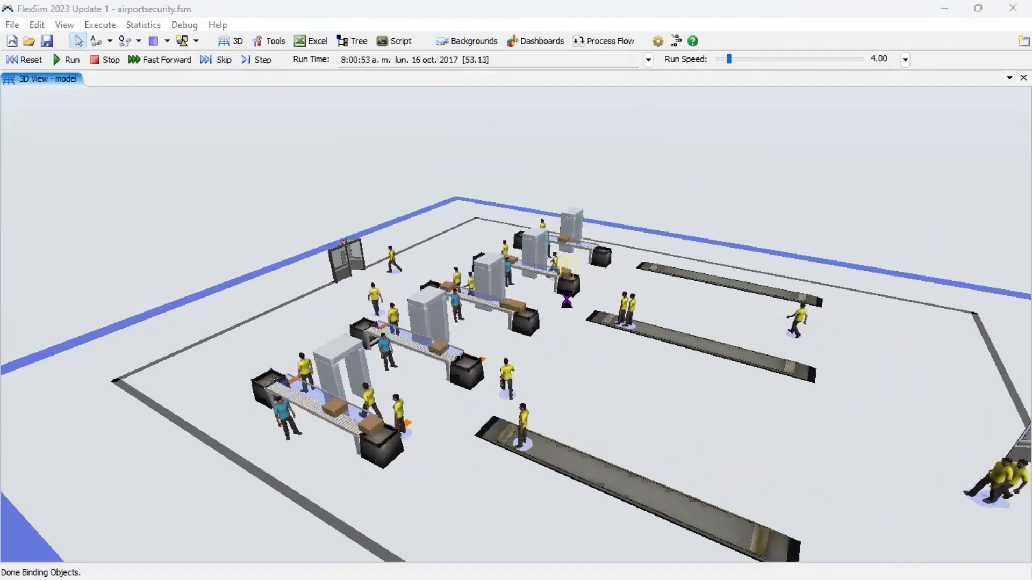
mouse_move(227, 337)
right_mouse_down()
mouse_move(259, 364)
mouse_move(275, 351)
mouse_move(223, 362)
mouse_move(204, 350)
mouse_move(242, 344)
right_mouse_up()
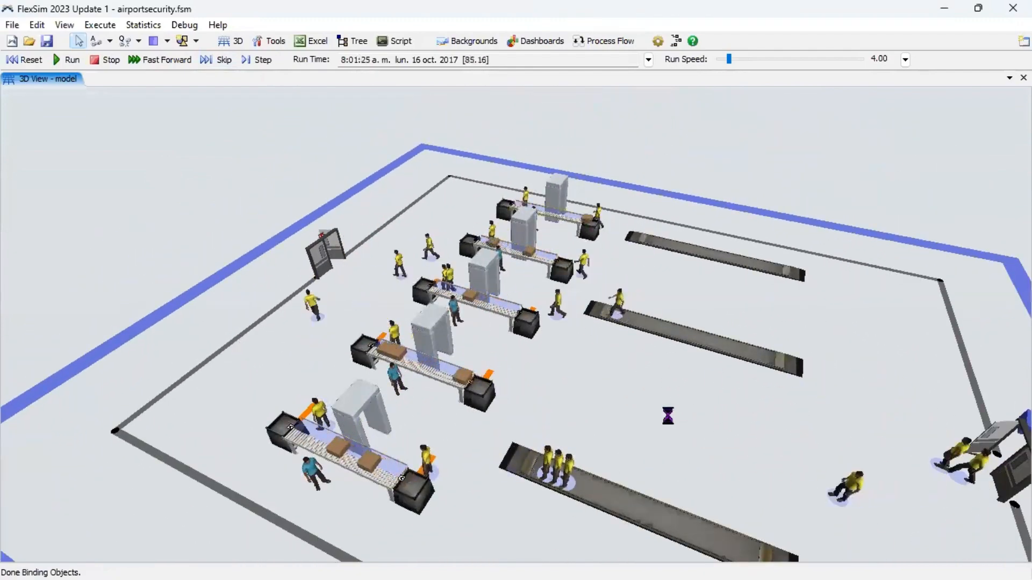
right_click_drag(668, 414, 548, 383)
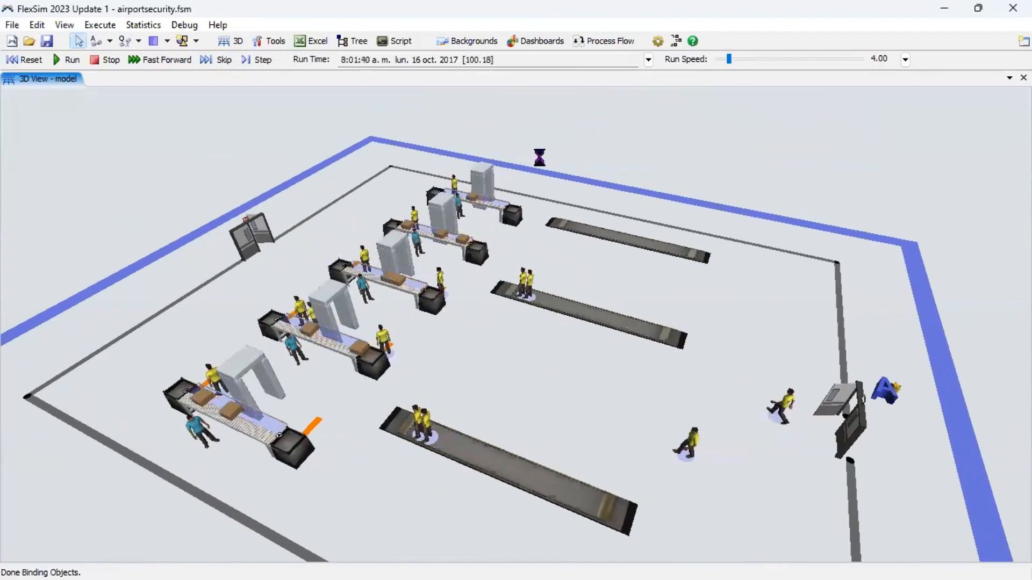
- Open the airport model's ProcessFlow in a widened pane and examine its stages from Enter Queue through XRay Zone to Exit
left_click(584, 41)
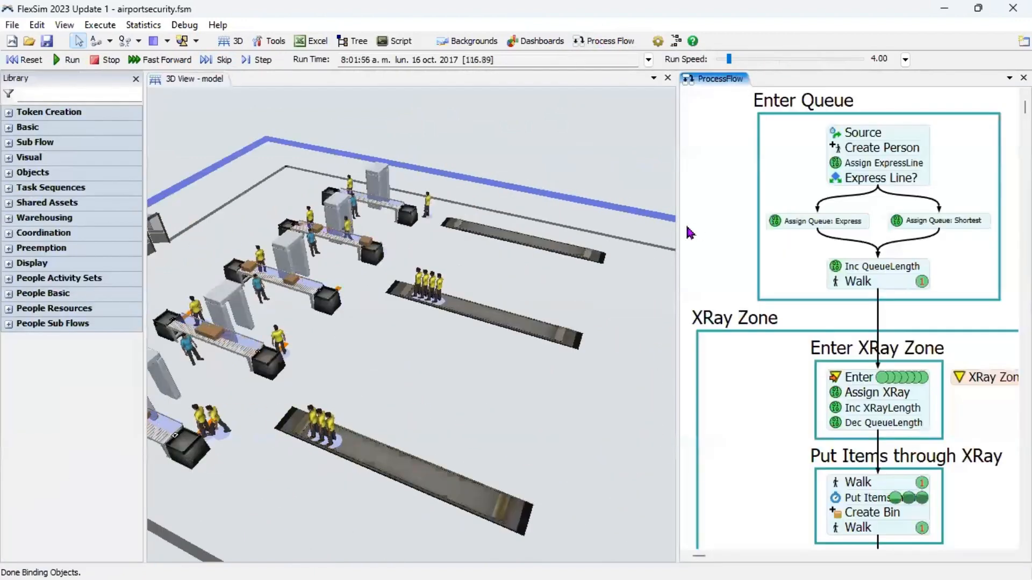
left_click_drag(674, 222, 622, 224)
scroll(668, 218, "down", 4)
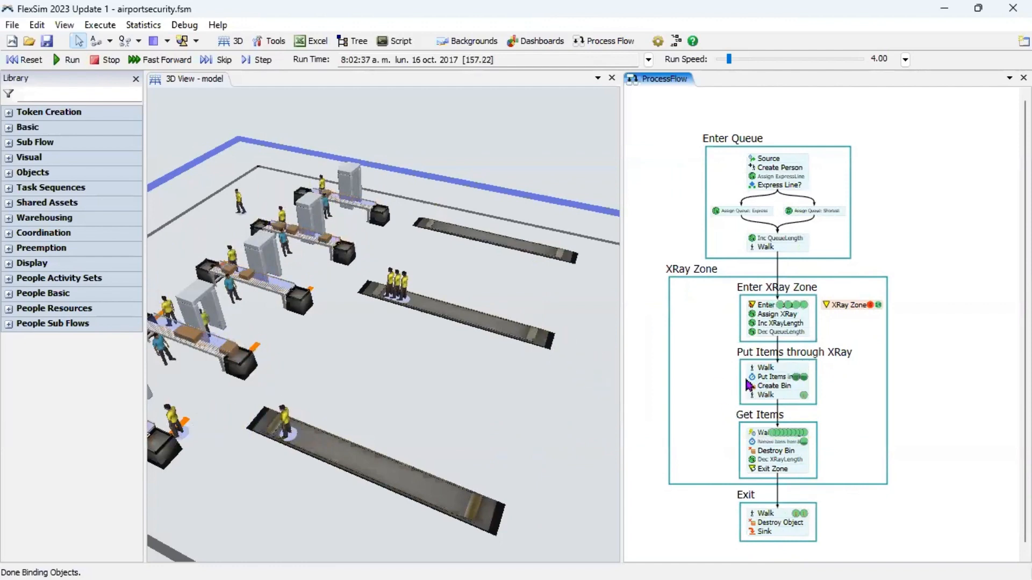
scroll(754, 378, "up", 5)
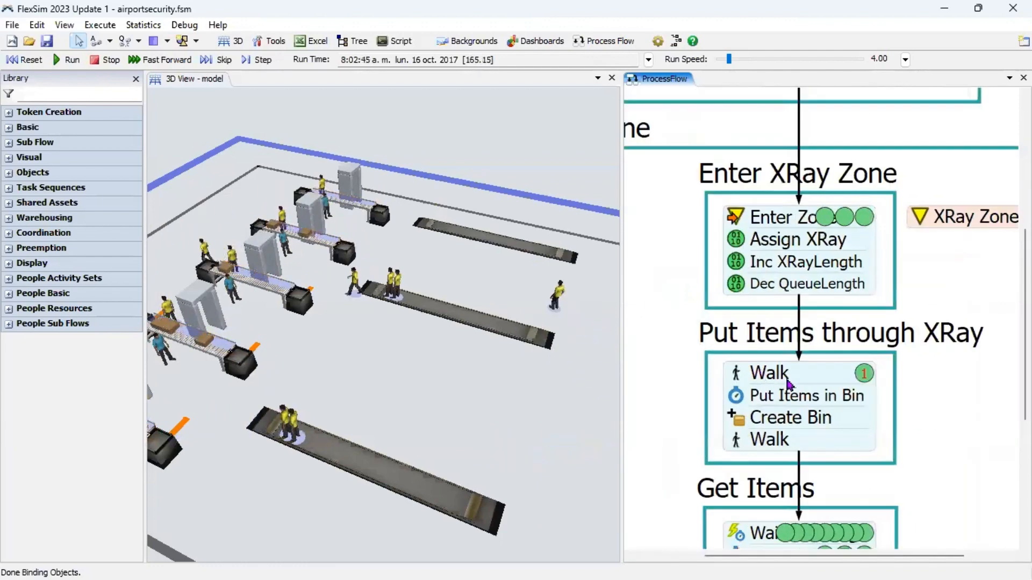
scroll(683, 296, "down", 6)
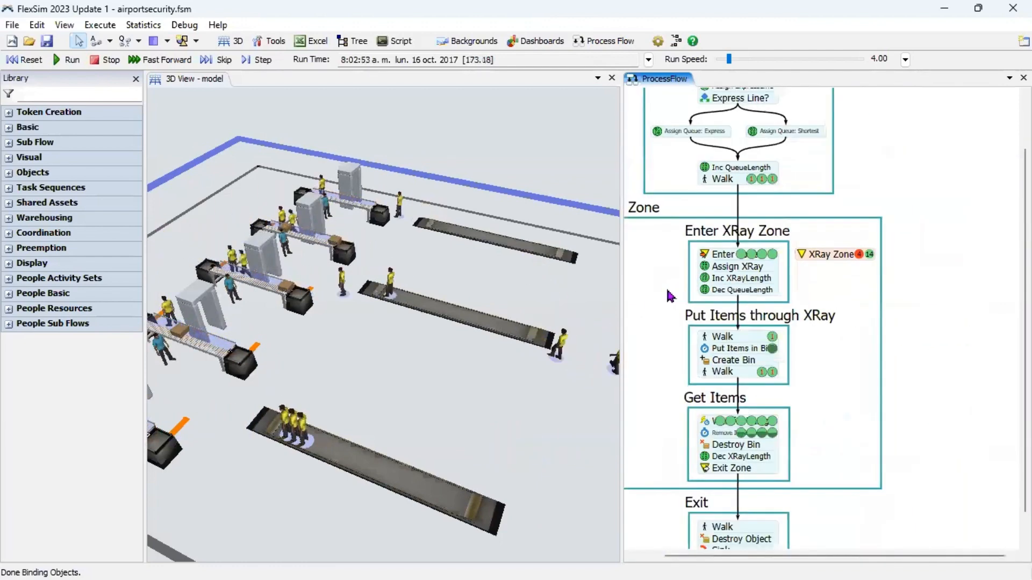
left_click_drag(845, 219, 918, 238)
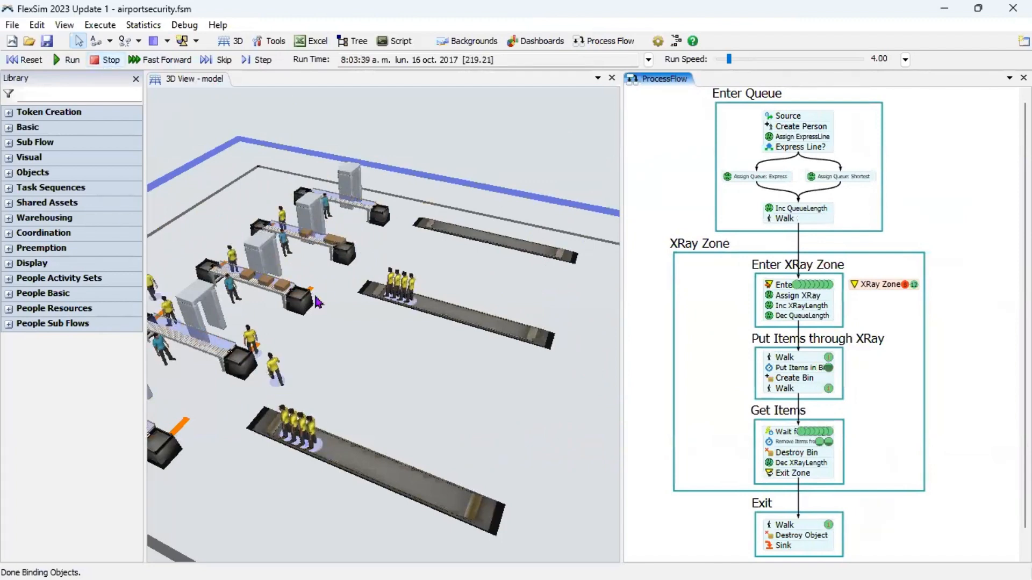
- Reframe the X-ray lanes in the airport model's 3D view and hide the object library
right_click_drag(462, 400, 398, 383)
left_click_drag(399, 383, 483, 443)
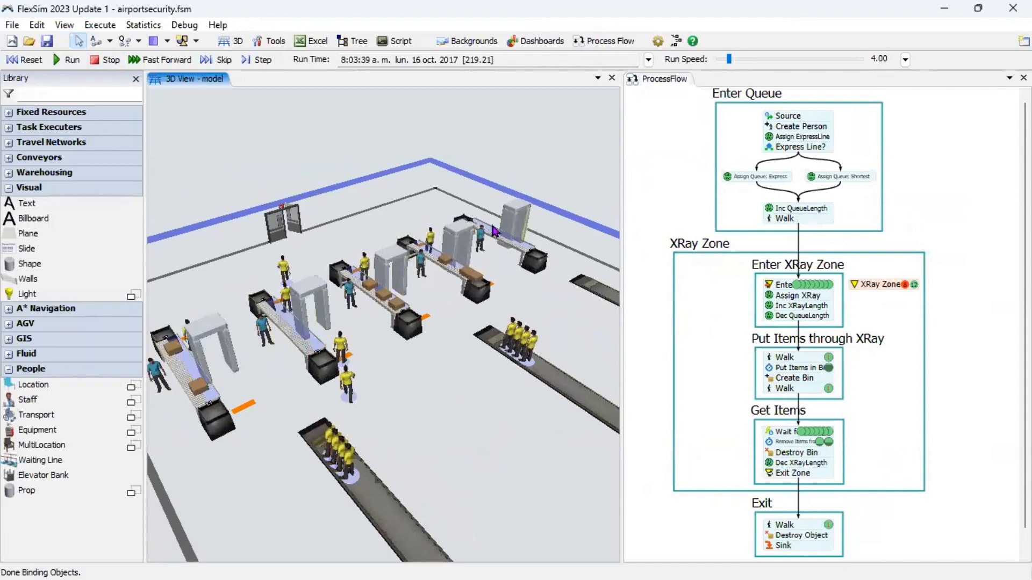
left_click(133, 77)
right_click_drag(332, 376, 375, 402)
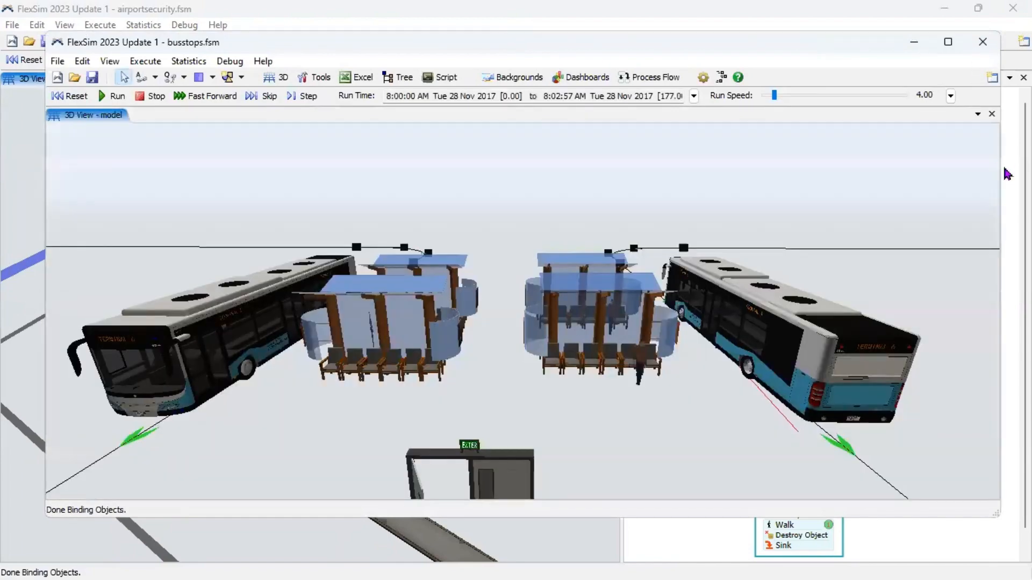
- Maximize the busstops.fsm window and run the model, watching passengers gather at the shelters between the two buses
left_click(948, 41)
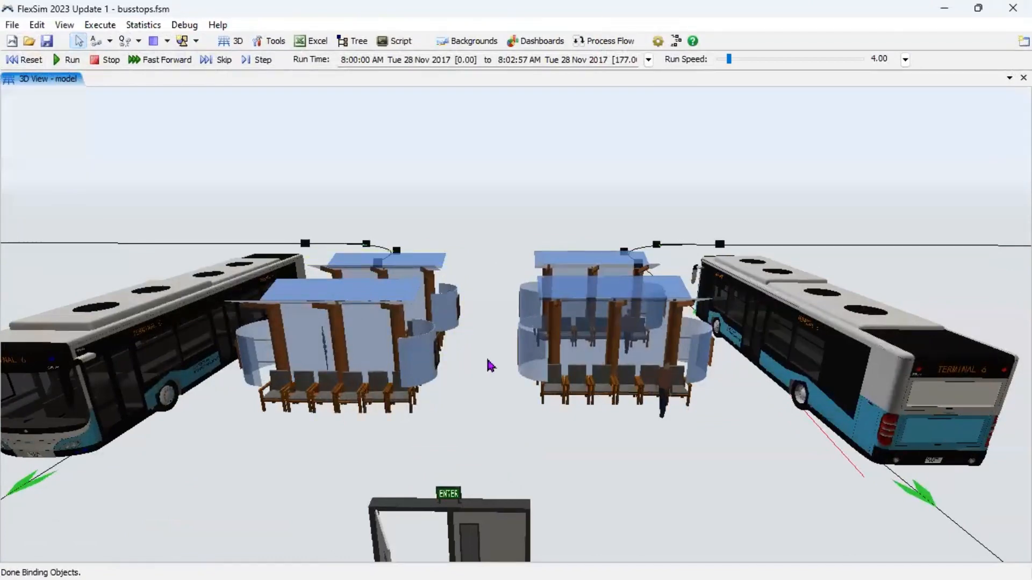
right_click_drag(490, 366, 489, 393)
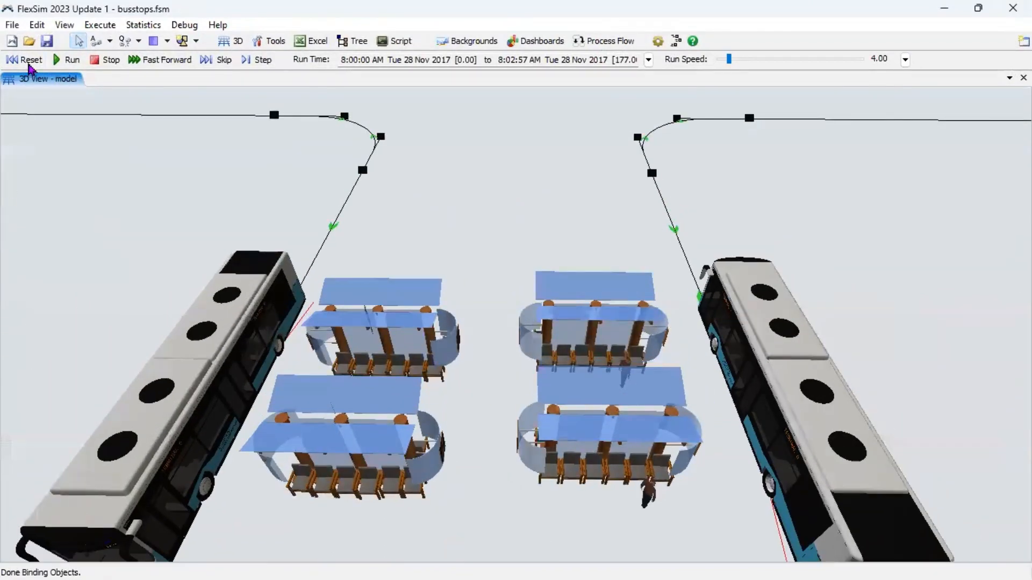
left_click(56, 60)
scroll(475, 392, "down", 5)
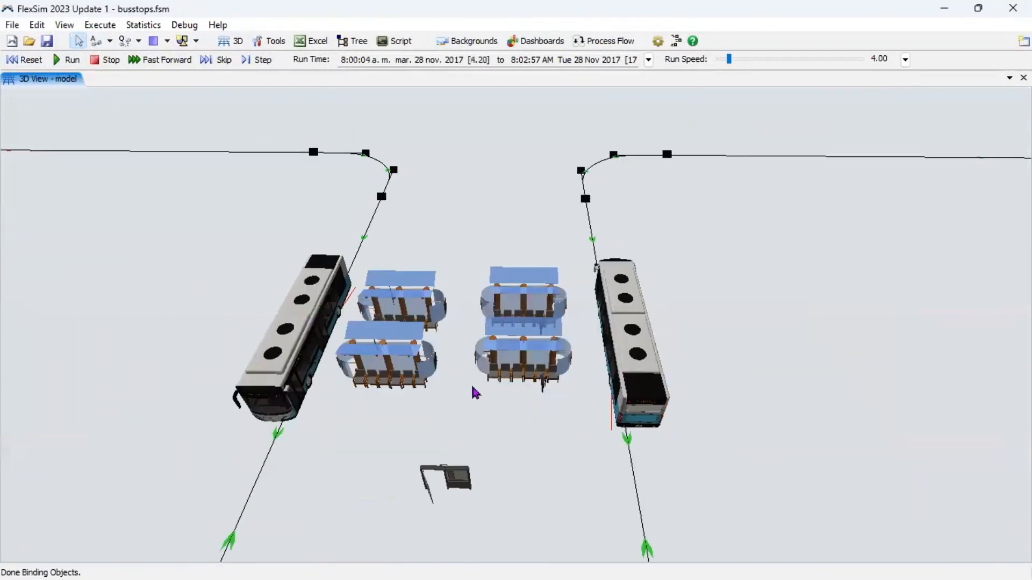
right_click_drag(477, 392, 480, 383)
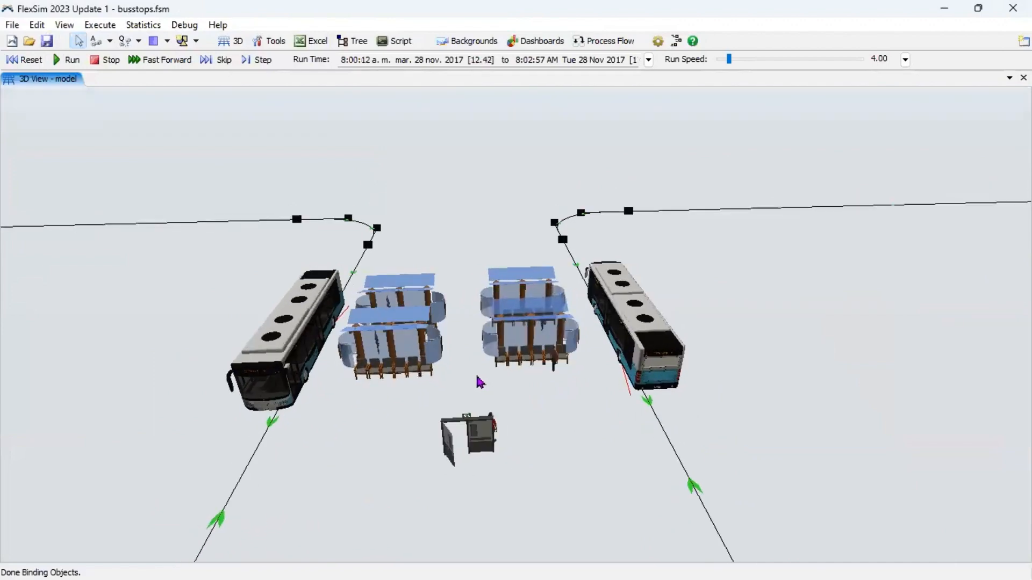
scroll(526, 401, "up", 3)
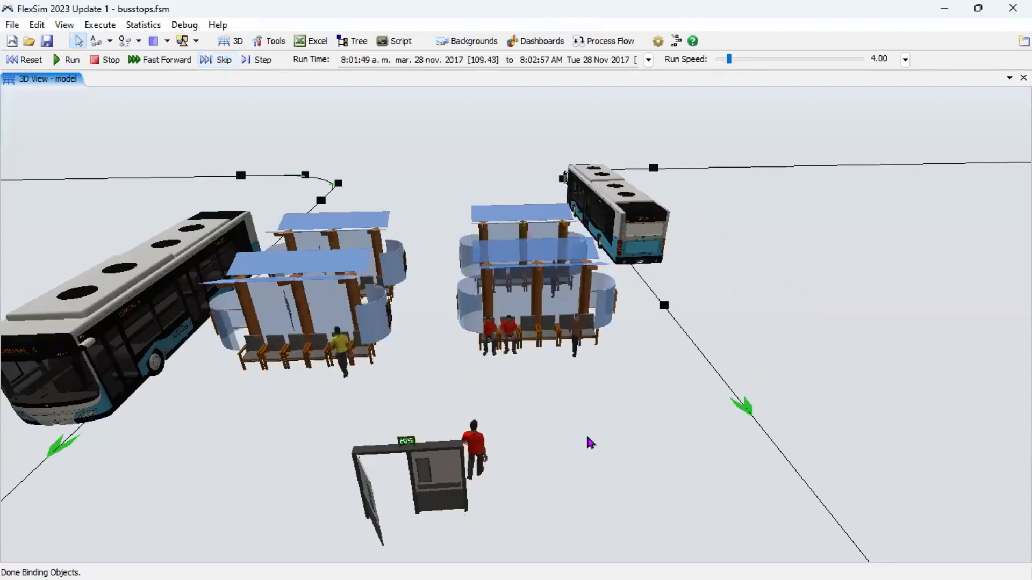
- Follow the departing buses along their routes in a wider 3D view and stop the bus stop model's run
scroll(589, 443, "down", 5)
scroll(562, 436, "down", 3)
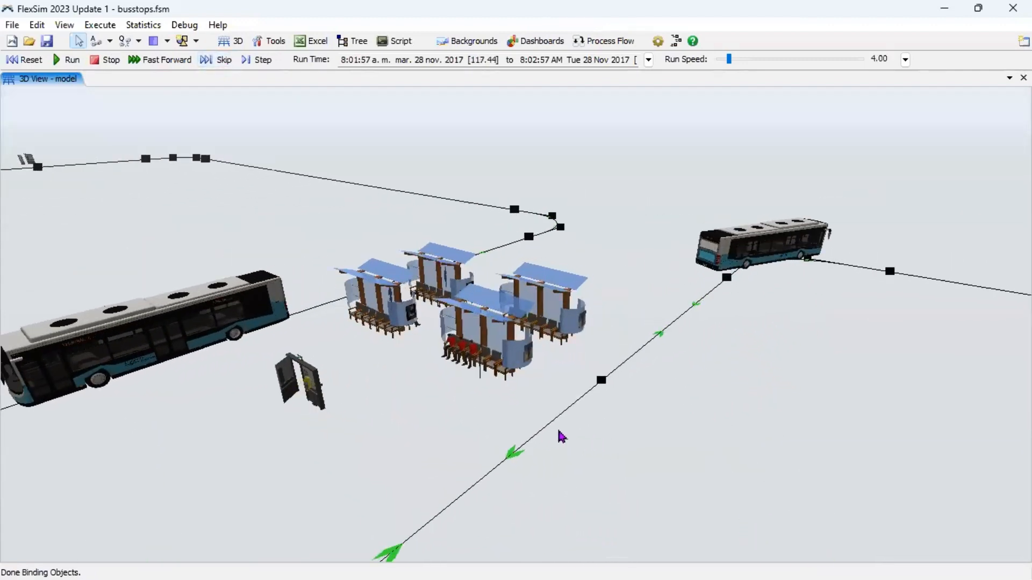
scroll(561, 435, "down", 3)
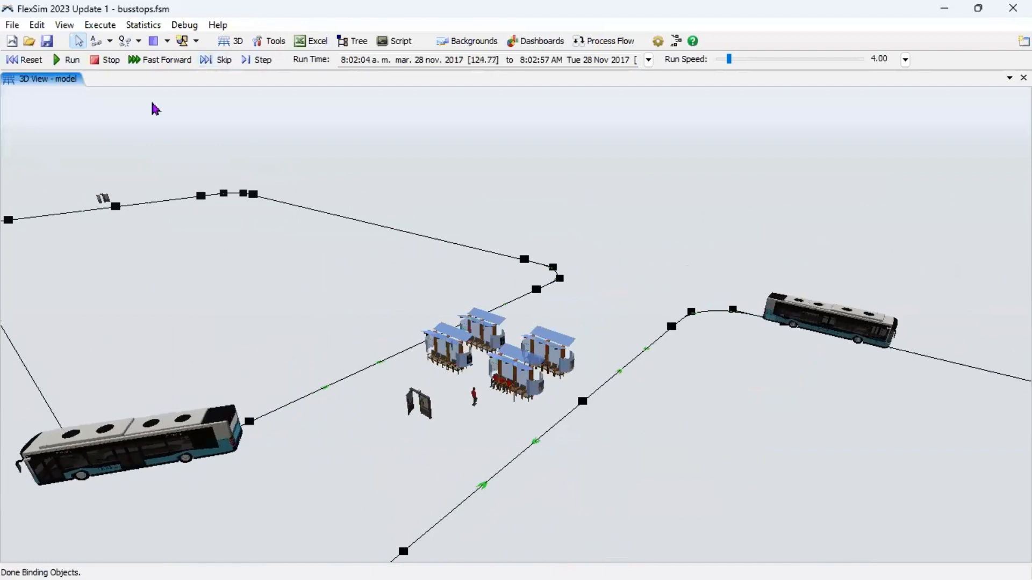
left_click(98, 61)
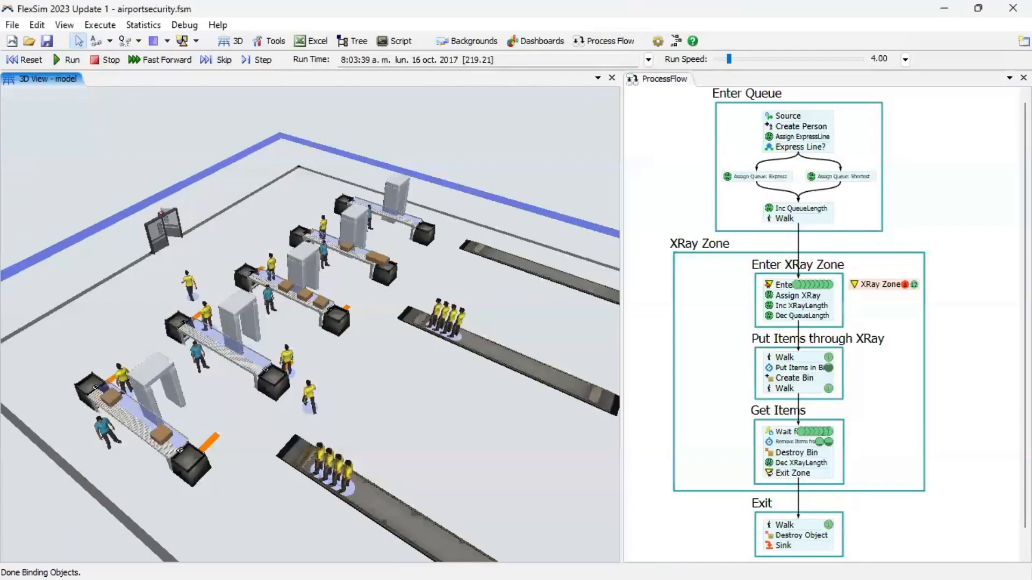
- Close the airportsecurity.fsm, untitled Source–Processor–Sink and Modelo 3.fsm models, discarding changes to the last two
left_click(1013, 8)
left_click(457, 344)
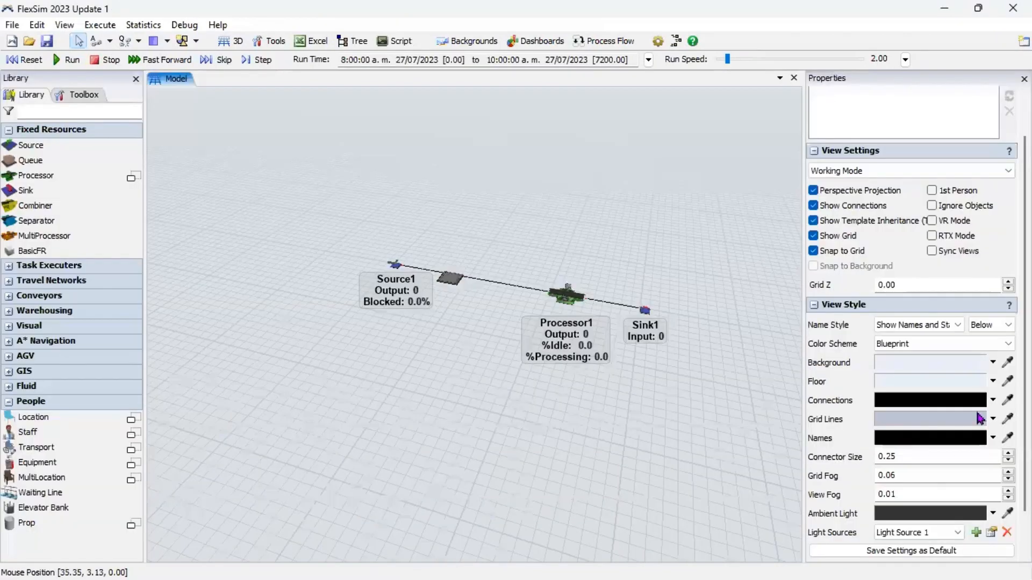
left_click(1012, 8)
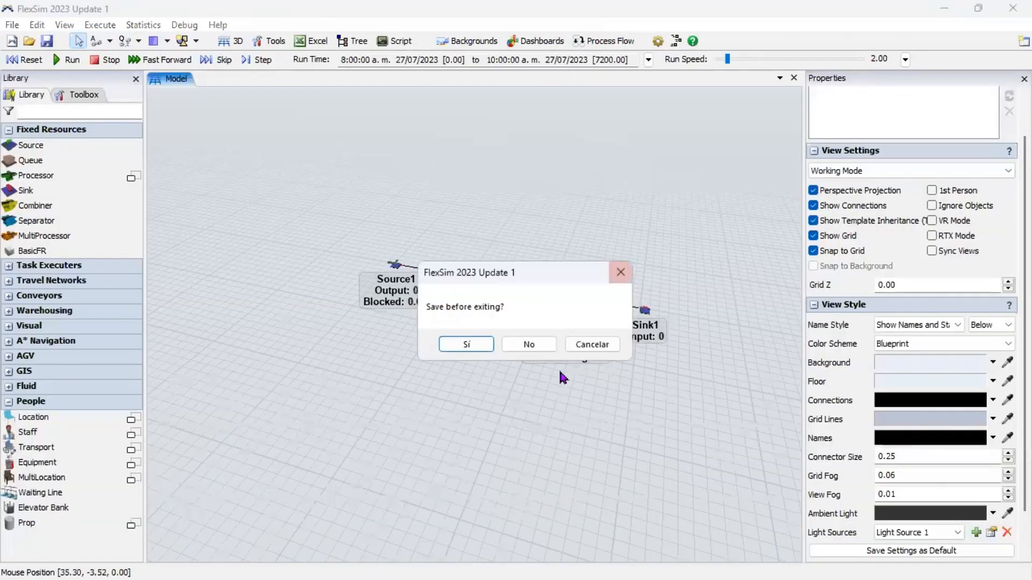
left_click(592, 343)
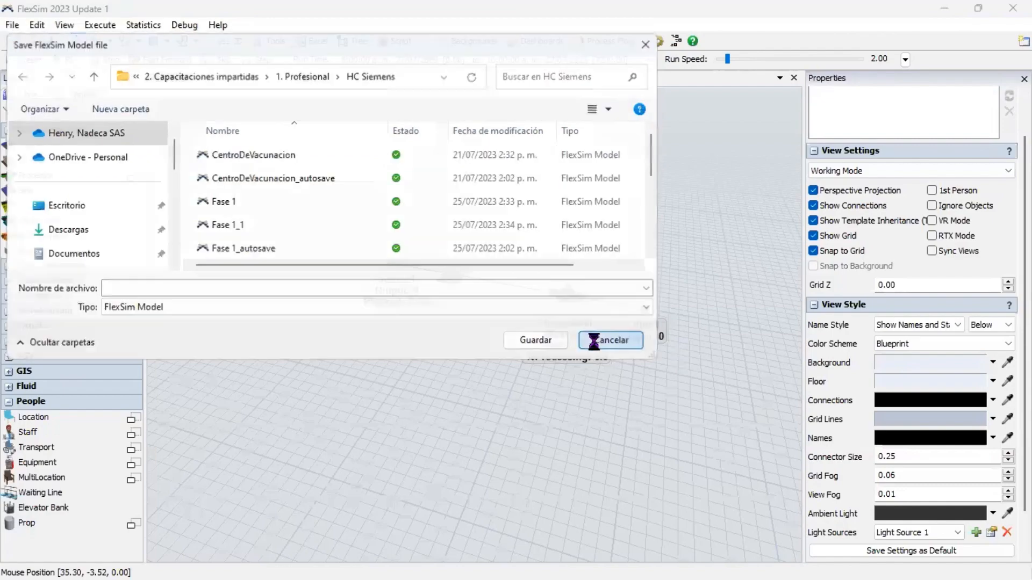
left_click(597, 342)
left_click(972, 10)
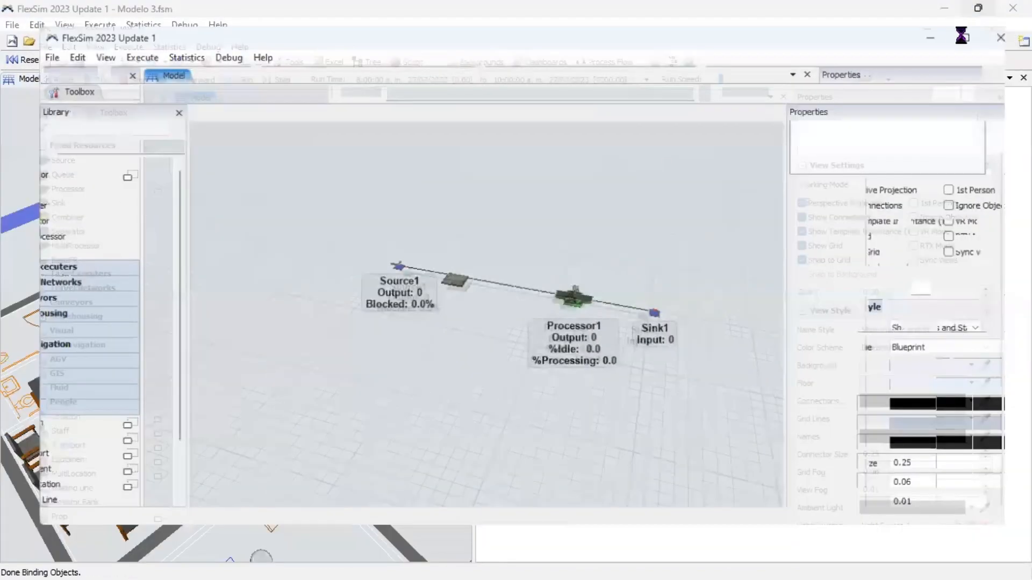
left_click(981, 43)
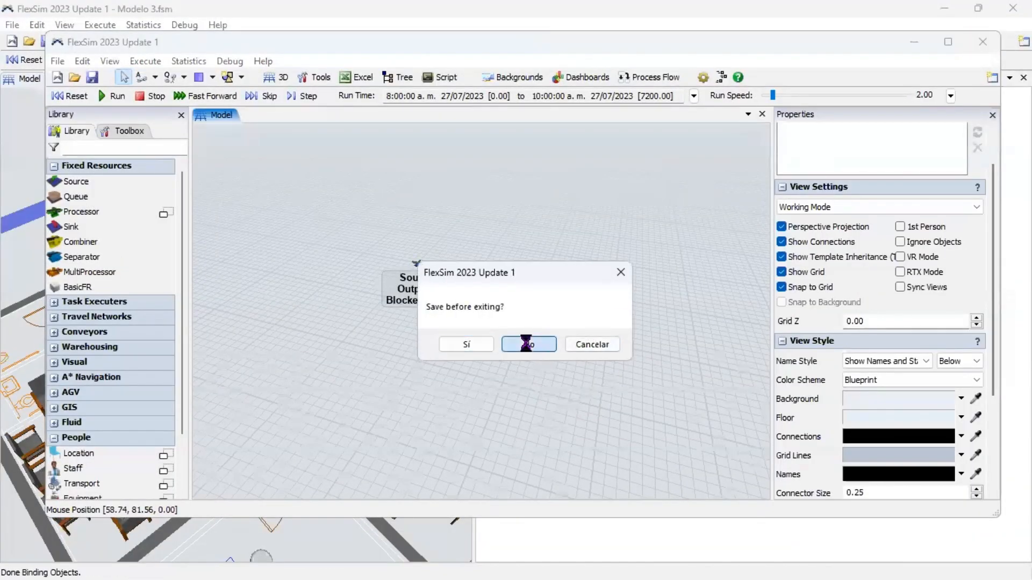
left_click(527, 344)
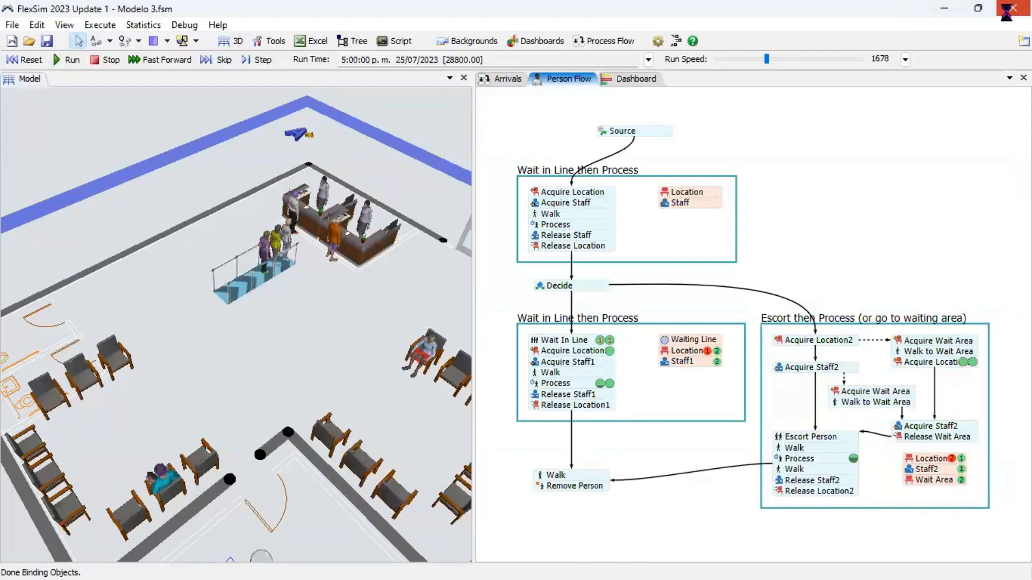
left_click(1007, 9)
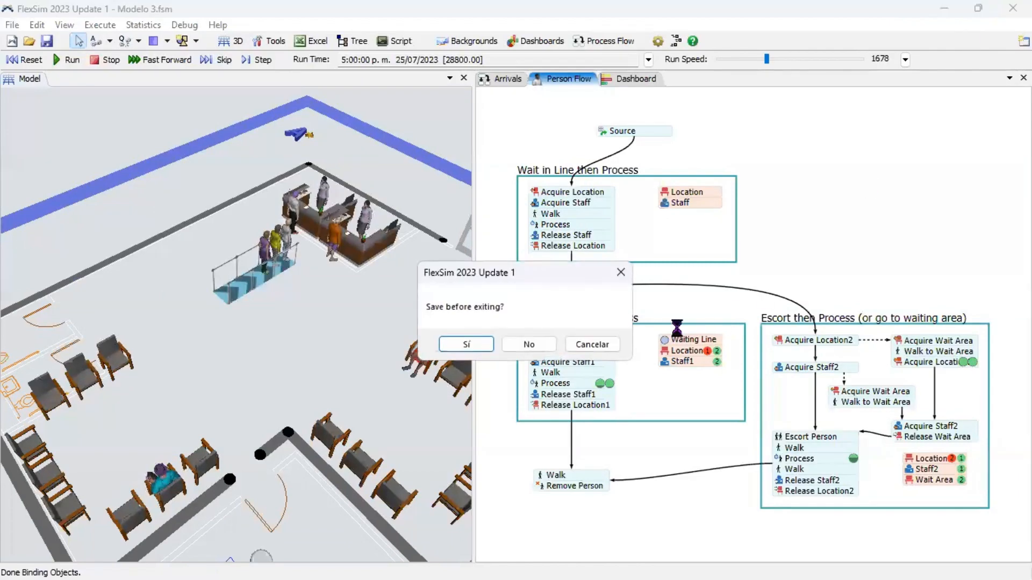
left_click(527, 343)
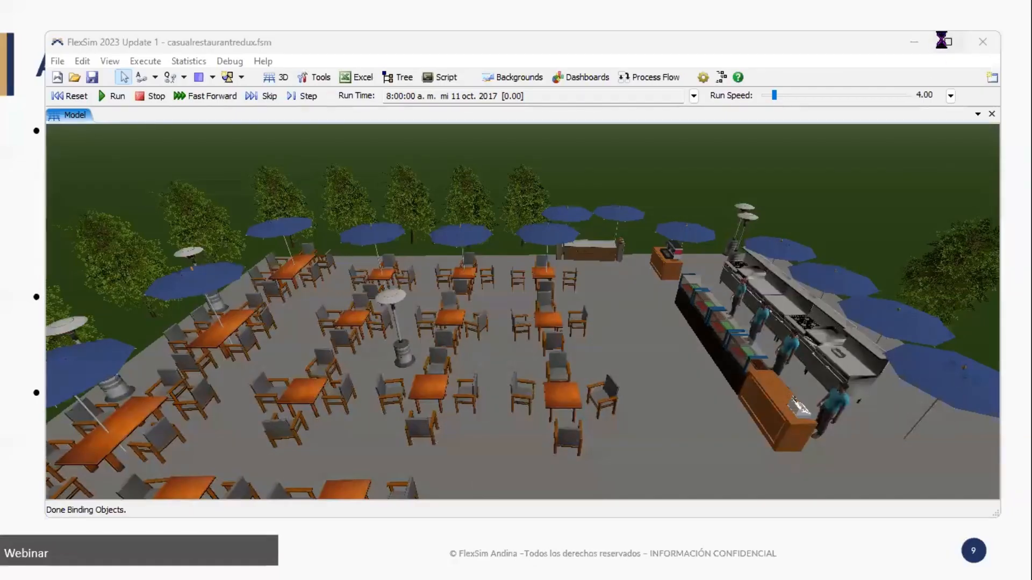
- Maximize the casualrestaurantredux.fsm window and run the model with the whole restaurant terrace in view
left_click(944, 41)
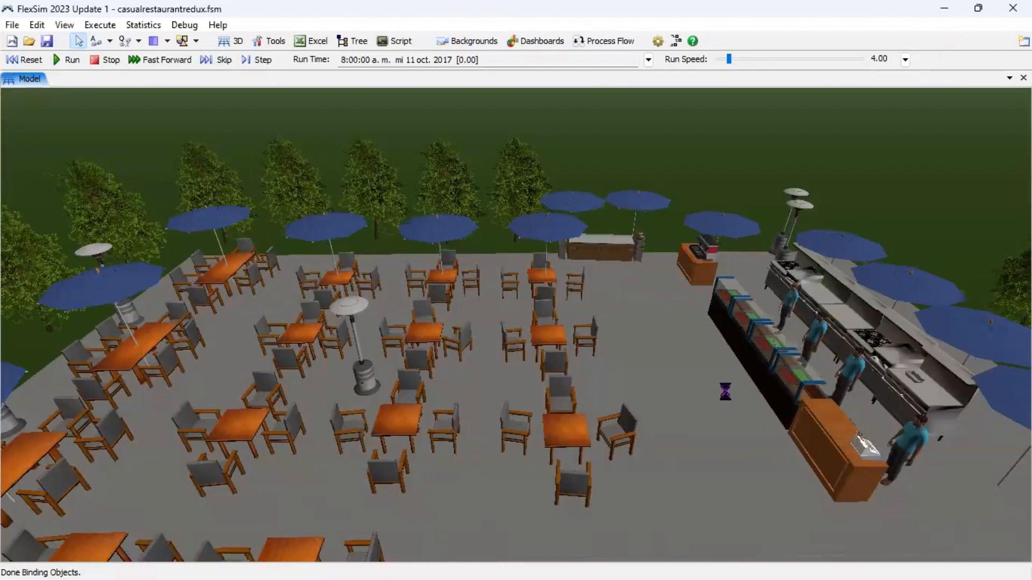
scroll(585, 313, "down", 5)
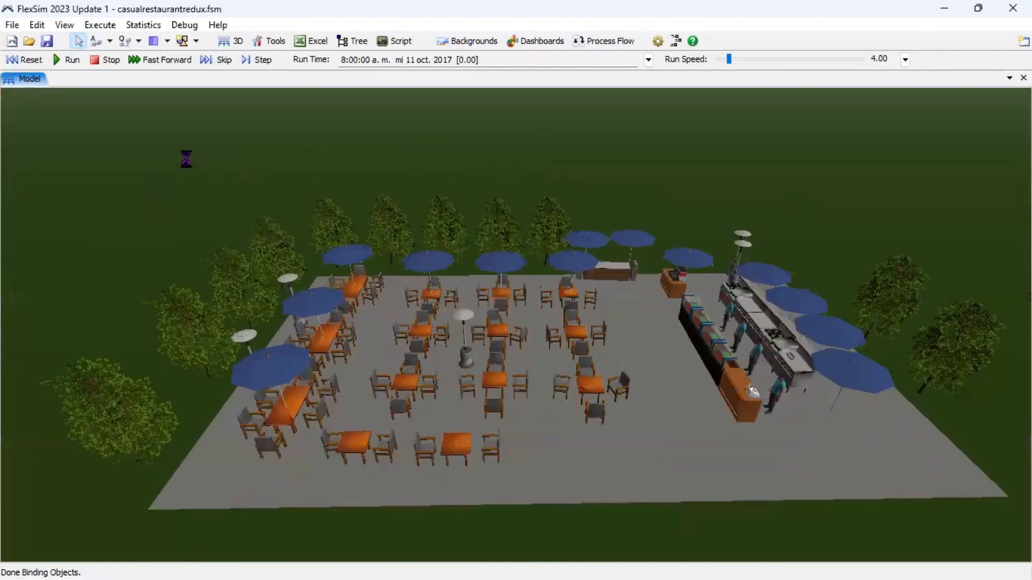
left_click(66, 60)
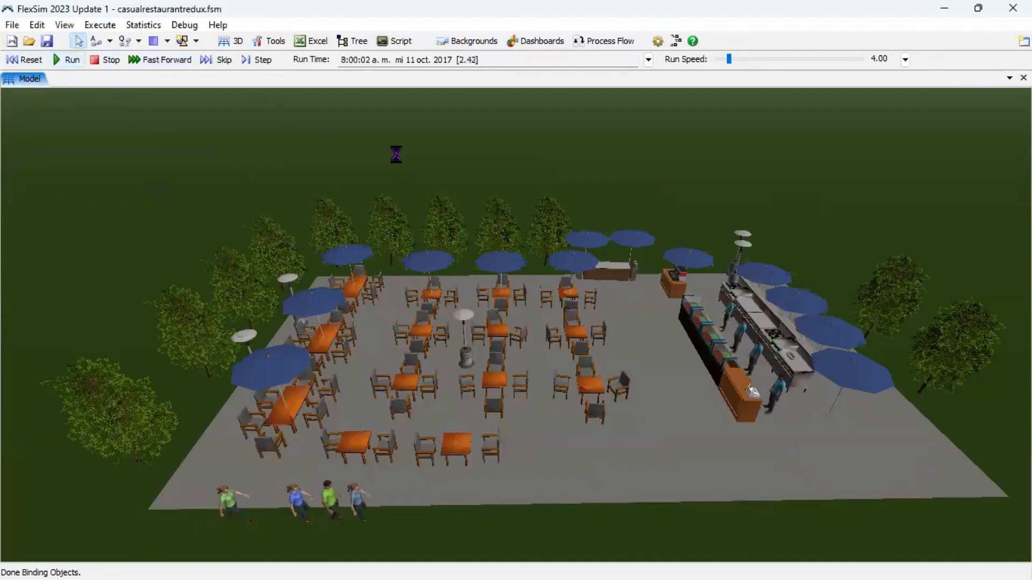
scroll(682, 464, "up", 5)
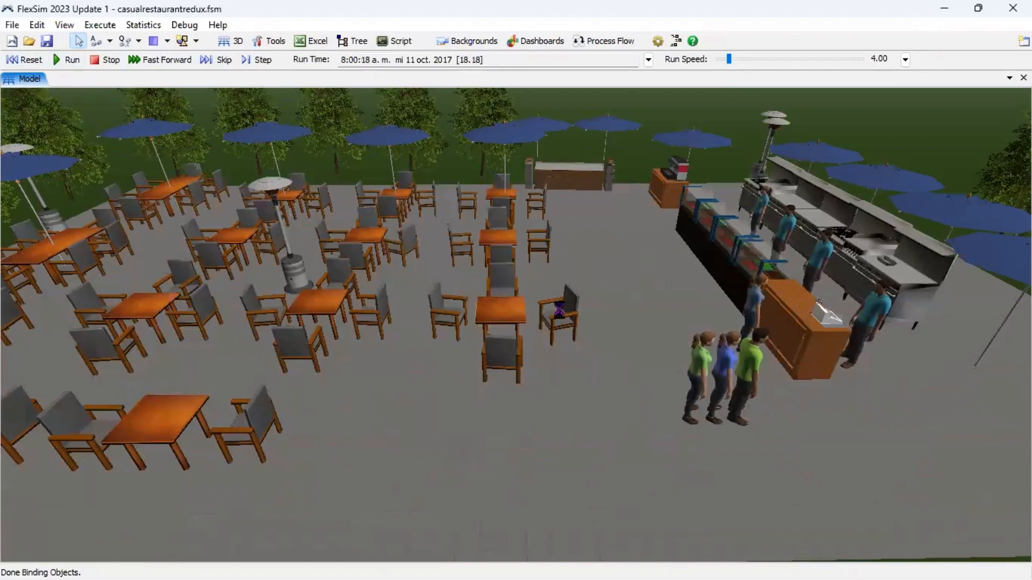
- Follow the restaurant customers up close as they order at the cashier and move along the serving counter
scroll(505, 433, "down", 3)
right_click_drag(504, 431, 732, 357)
left_click_drag(743, 393, 596, 522)
right_click_drag(511, 364, 541, 367)
scroll(541, 366, "up", 5)
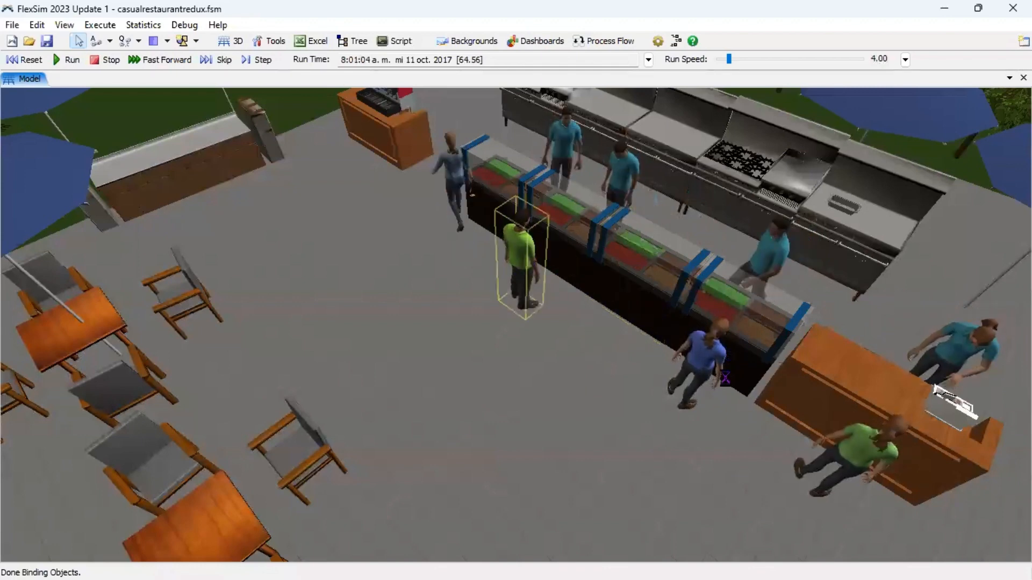
- Examine the running restaurant from further away, covering the serving counter, kitchen and dining tables
scroll(672, 435, "down", 5)
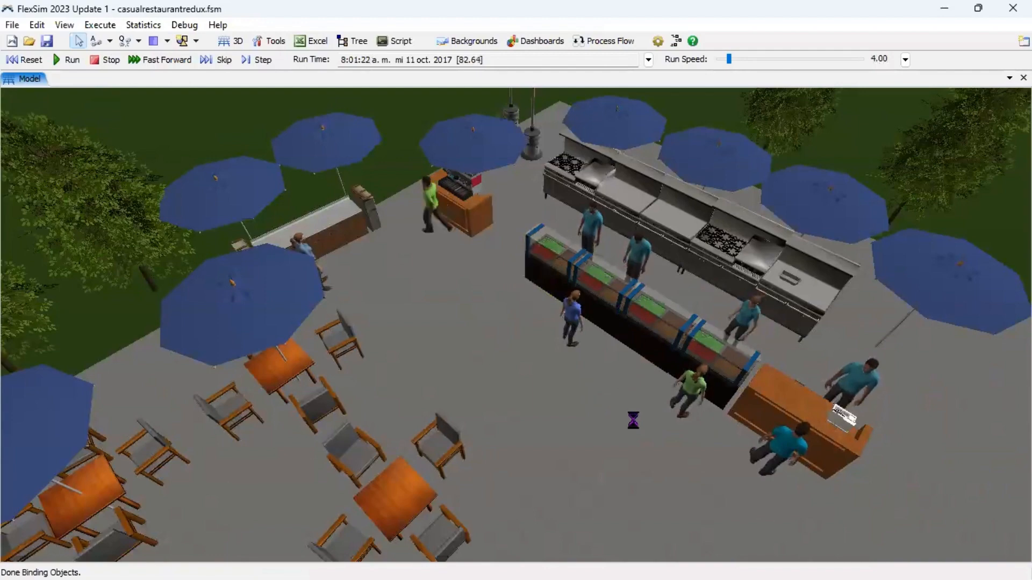
right_click_drag(618, 414, 461, 343)
scroll(371, 400, "down", 4)
left_click_drag(462, 343, 588, 311)
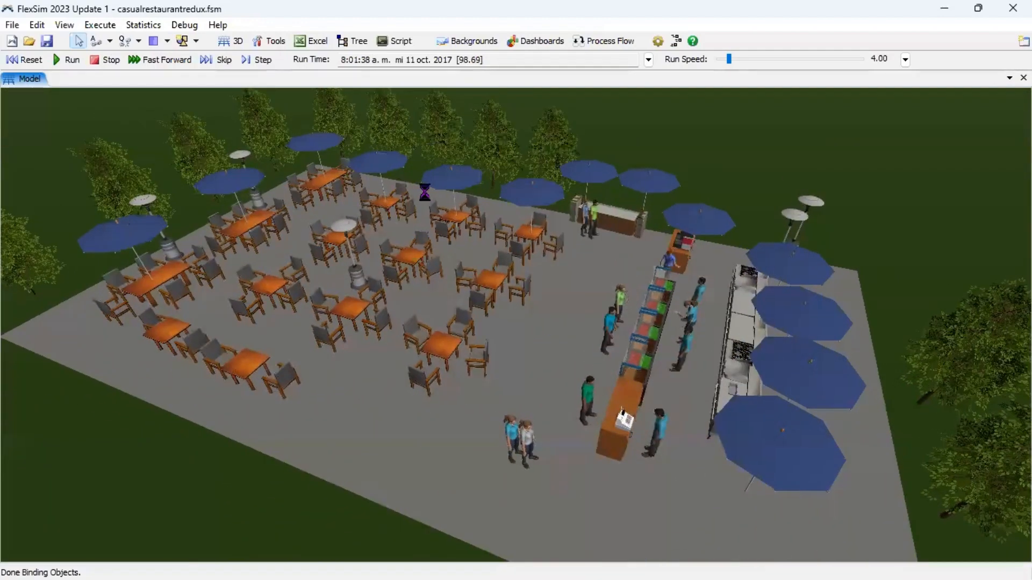
- Check the restaurant model for dashboards, raise its run speed to 92.32 and reset the model
left_click(542, 42)
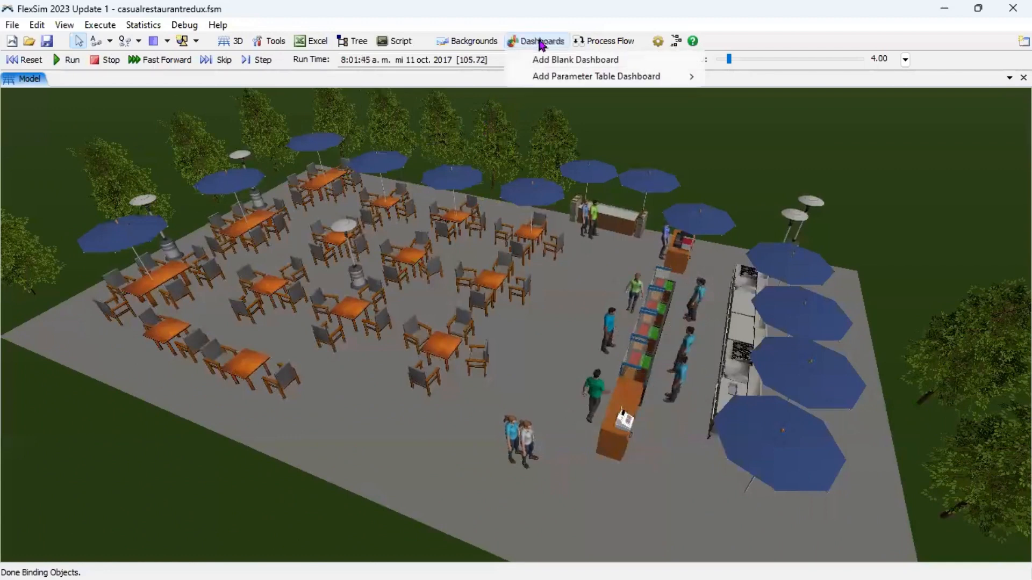
left_click(541, 41)
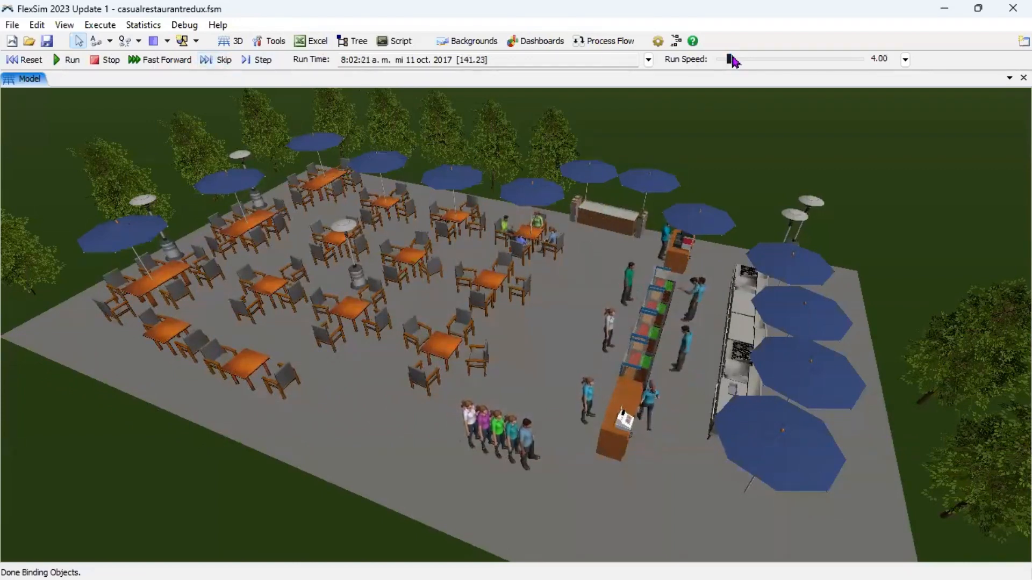
left_click_drag(731, 59, 742, 60)
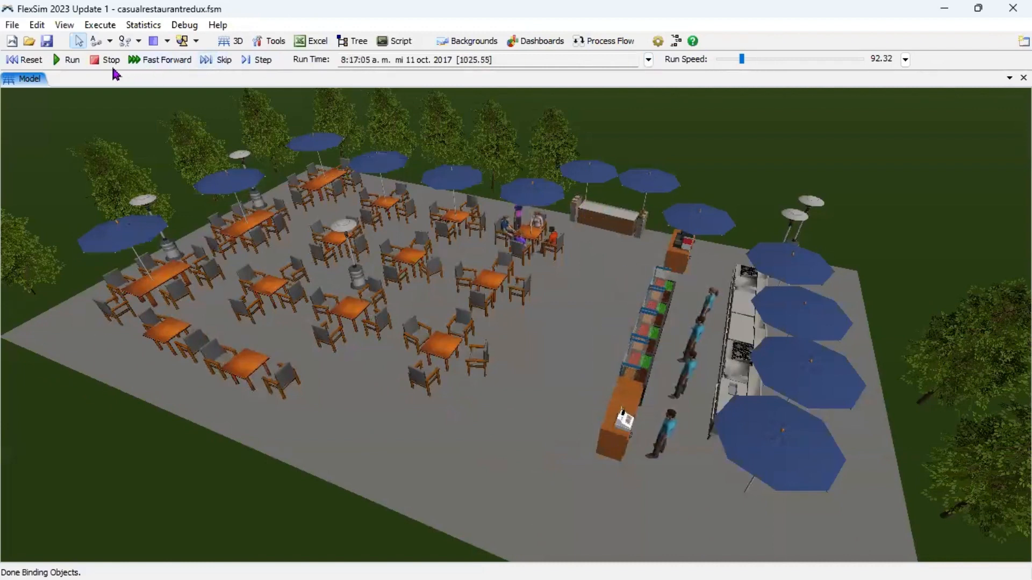
left_click(25, 60)
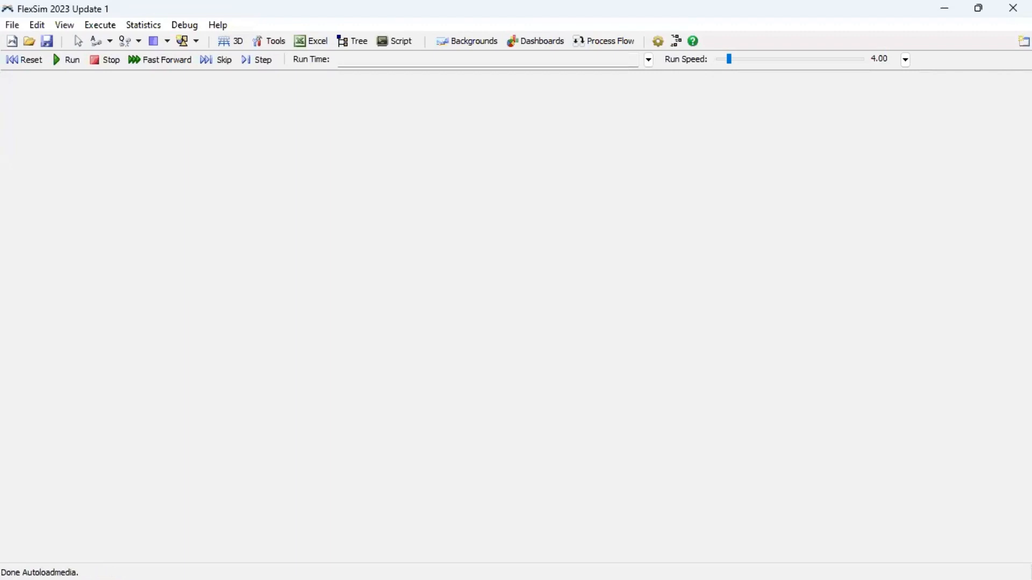
- Frame the shelves and checkouts in grocerystore.fsm, then reset and run the model at a speed of 10.50
scroll(498, 293, "down", 4)
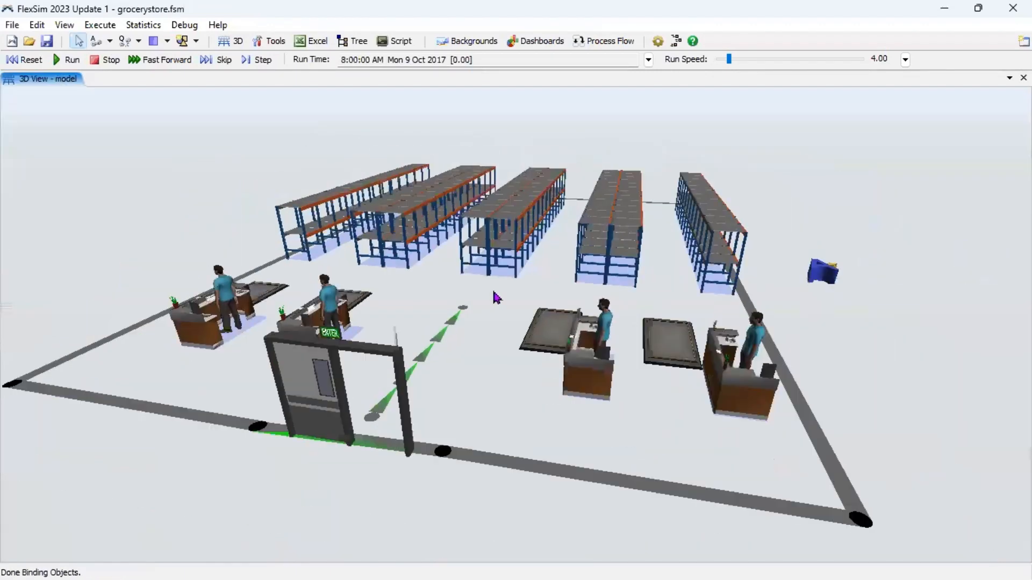
scroll(487, 299, "up", 2)
scroll(494, 306, "down", 3)
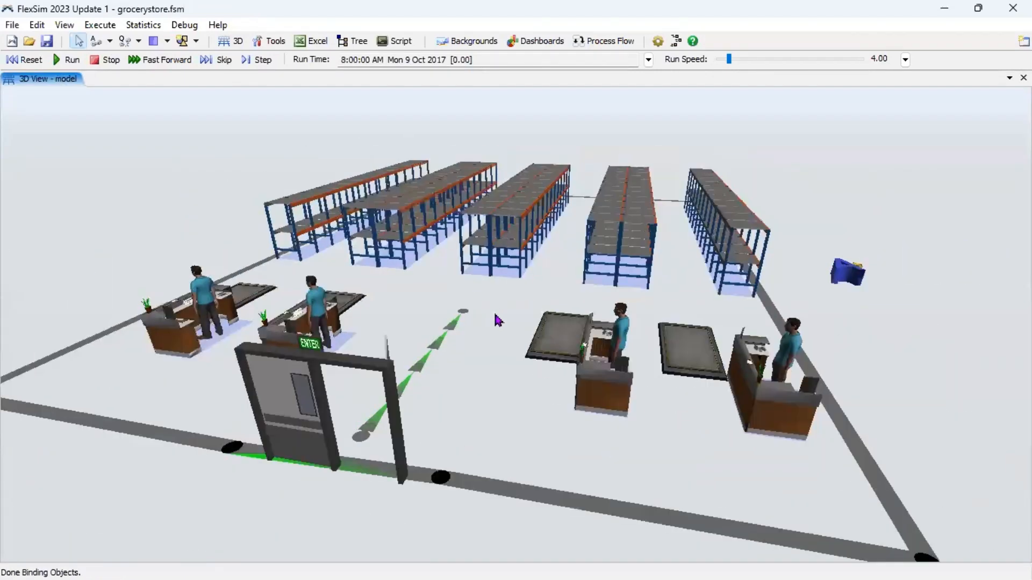
right_click_drag(495, 314, 481, 321)
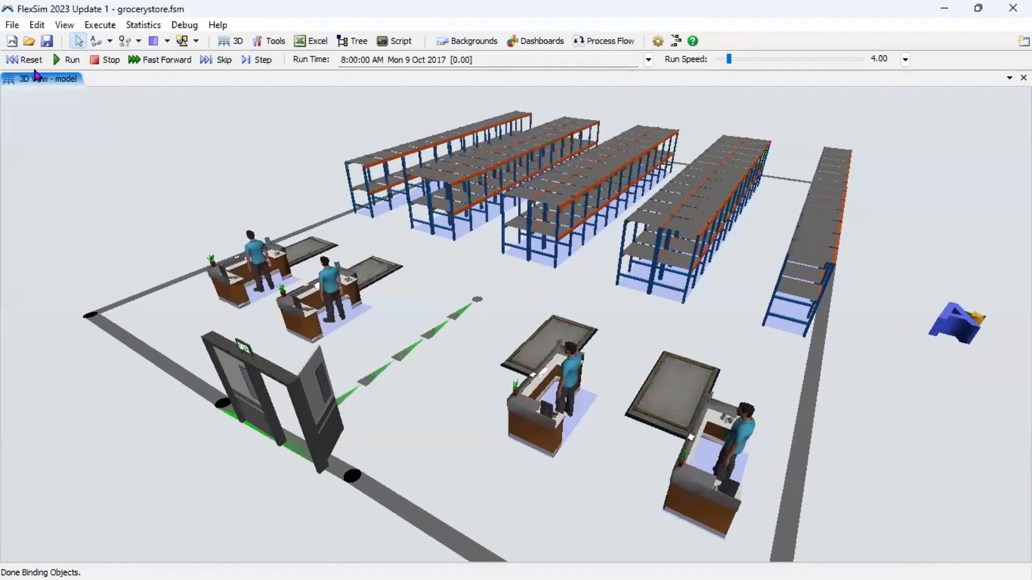
left_click(30, 67)
left_click(66, 63)
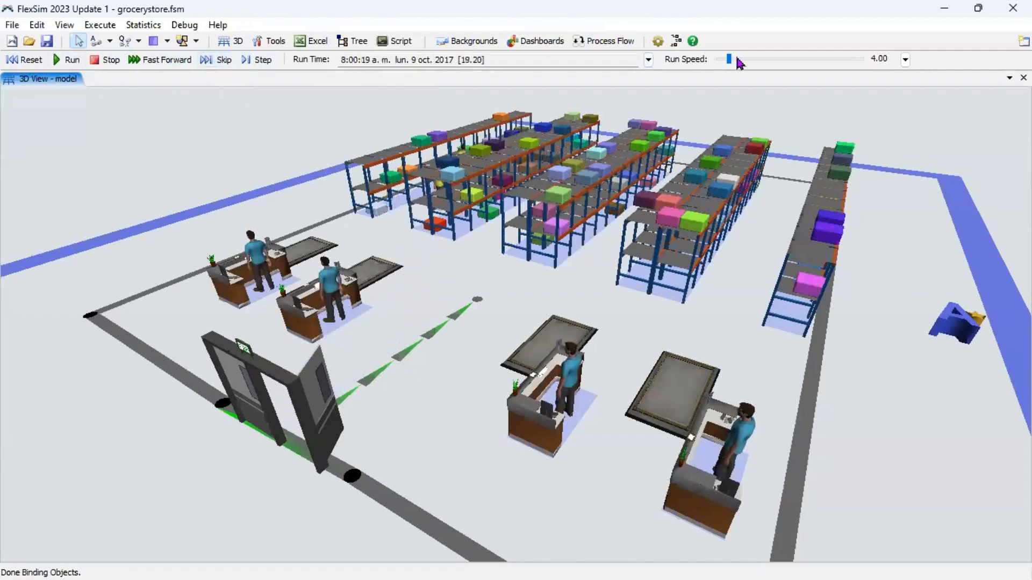
left_click_drag(738, 63, 733, 61)
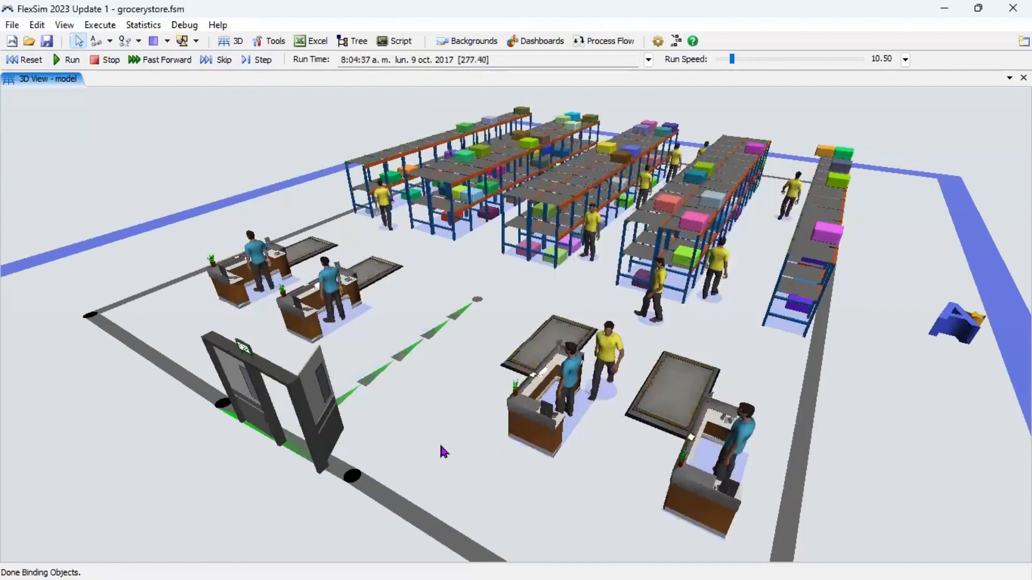
- Watch shoppers move between the shelves and checkouts from the opposite side of the store, then reset the model
right_click_drag(443, 447, 518, 440)
scroll(620, 433, "down", 5)
right_click_drag(620, 432, 717, 384)
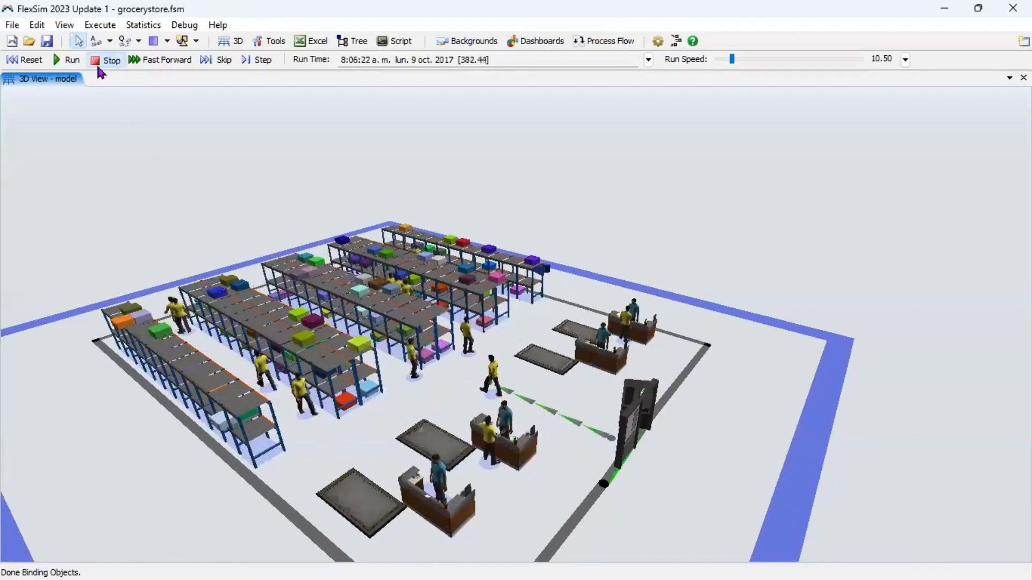
left_click(32, 60)
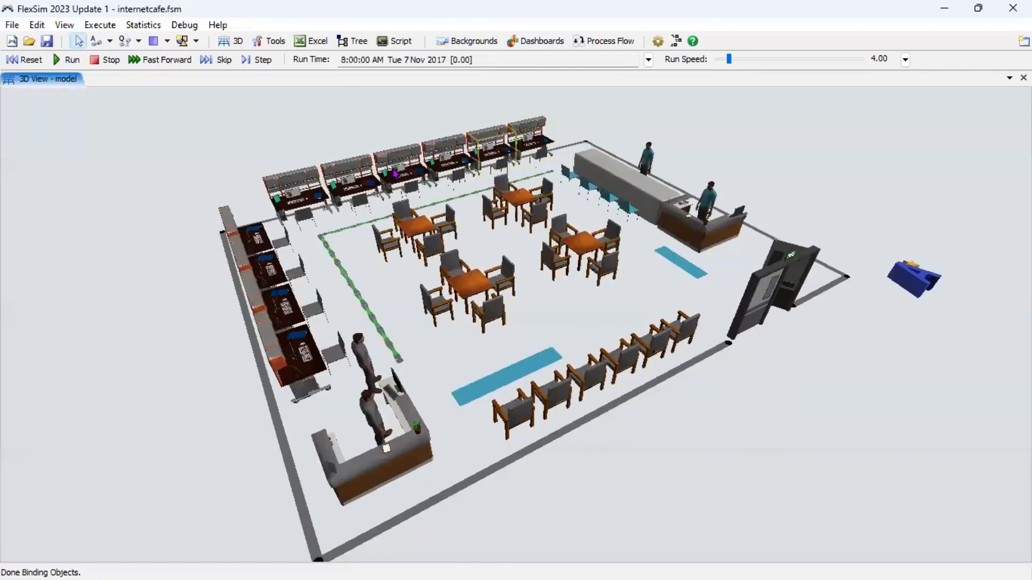
- Run the internetcafe.fsm model
left_click(59, 65)
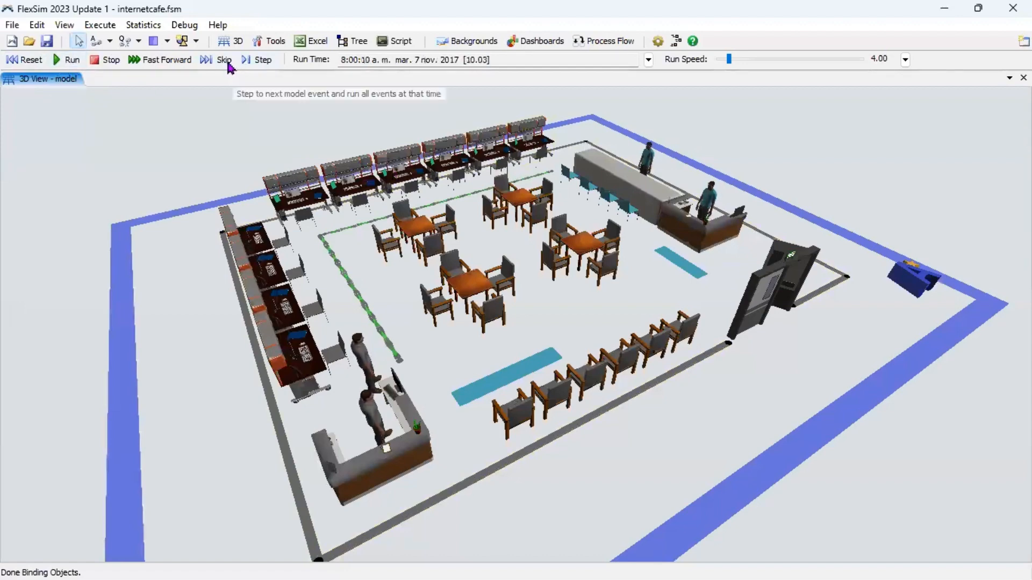
- Skip the café simulation ahead to its next events and raise the run speed to 33.18
left_click(224, 62)
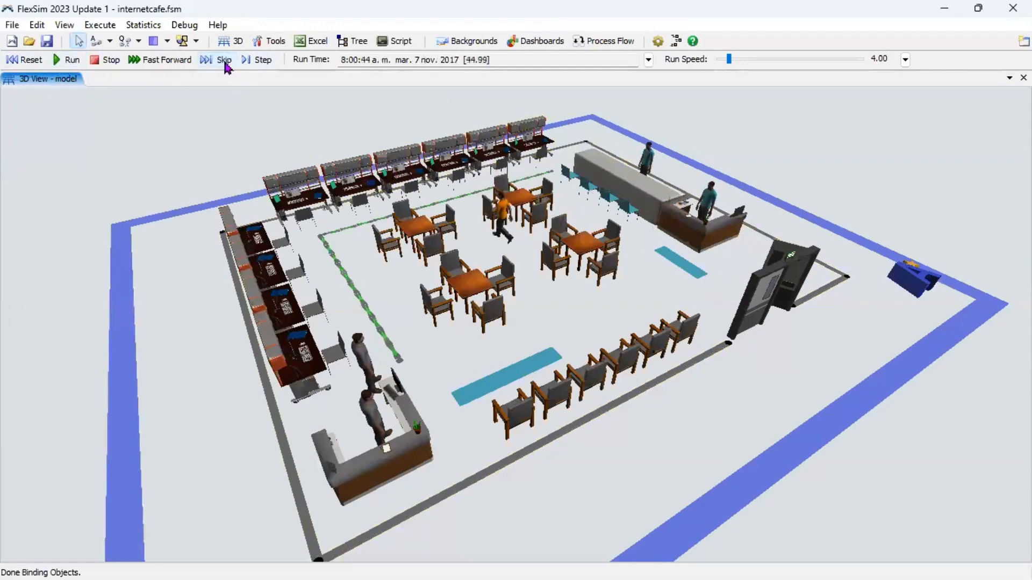
left_click(225, 62)
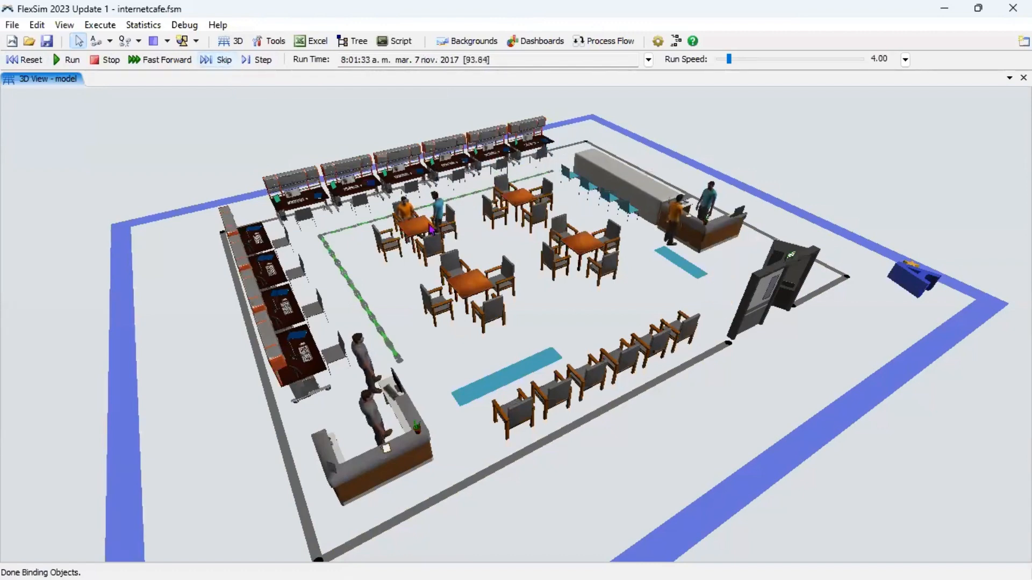
left_click_drag(561, 298, 514, 329)
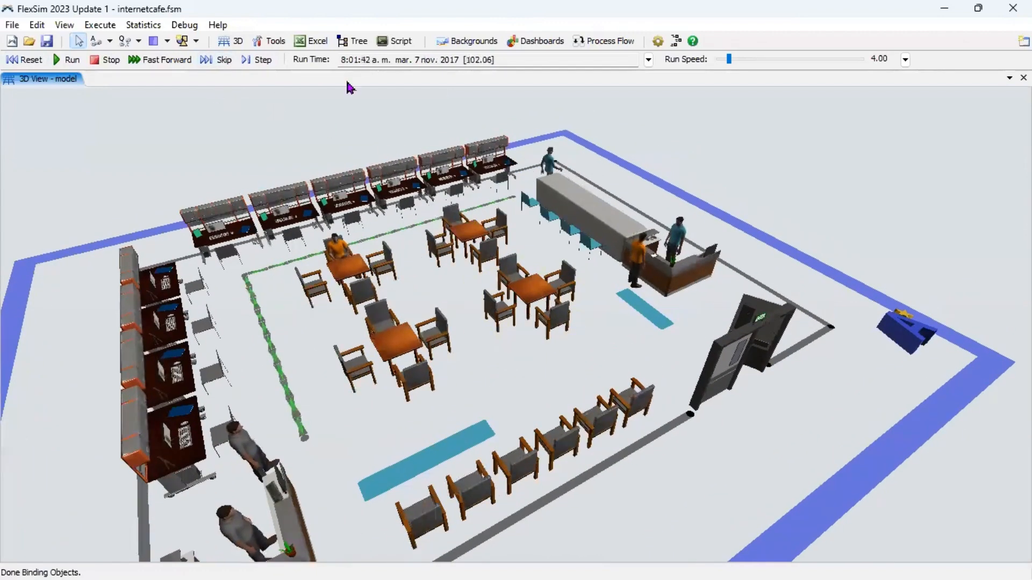
left_click_drag(729, 60, 741, 64)
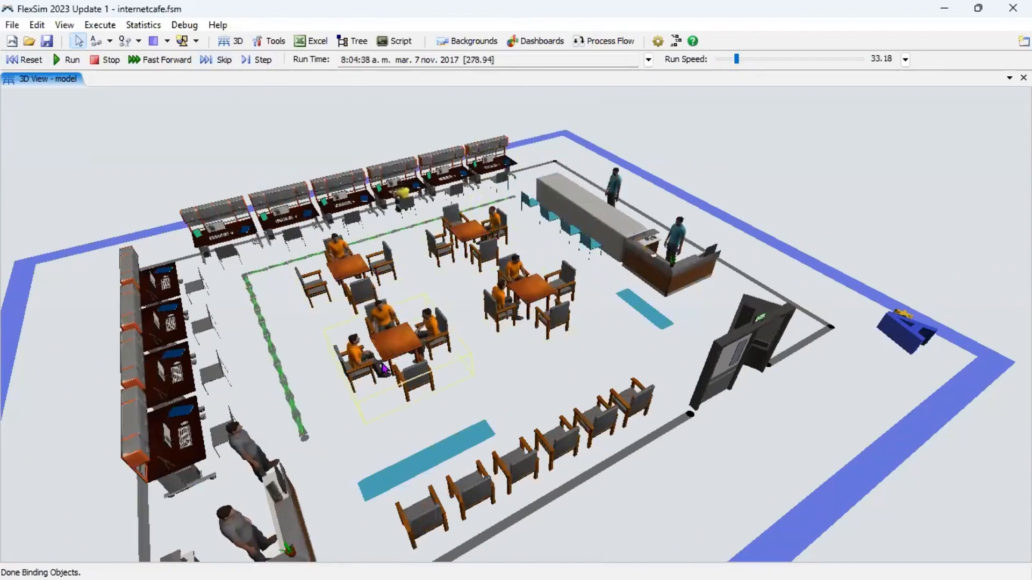
- Watch the computer users, administrators and food customers up close and from several sides of the running café
mouse_move(302, 329)
right_mouse_down()
mouse_move(318, 337)
mouse_move(294, 344)
right_mouse_up()
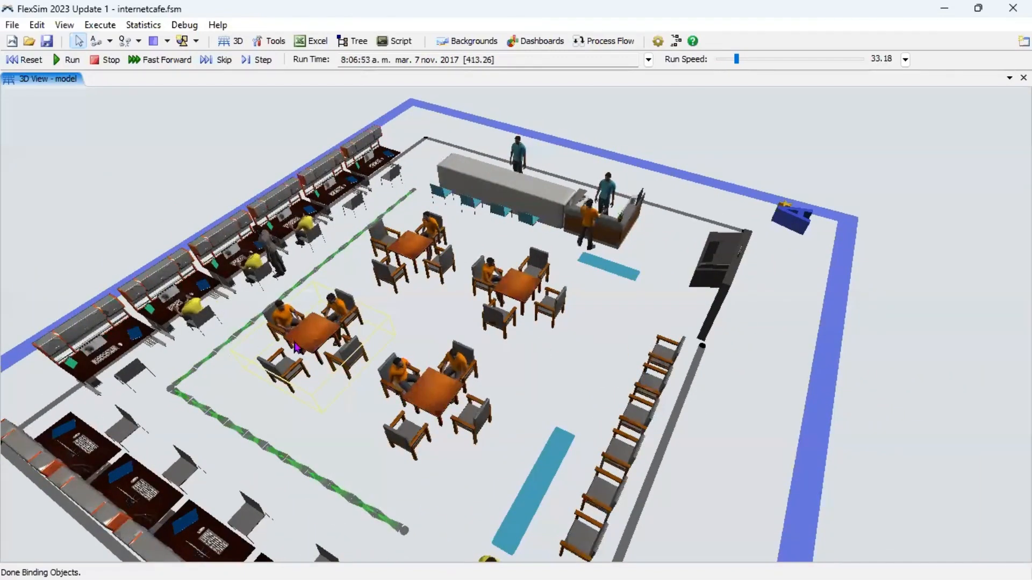
scroll(197, 305, "up", 5)
scroll(197, 304, "up", 3)
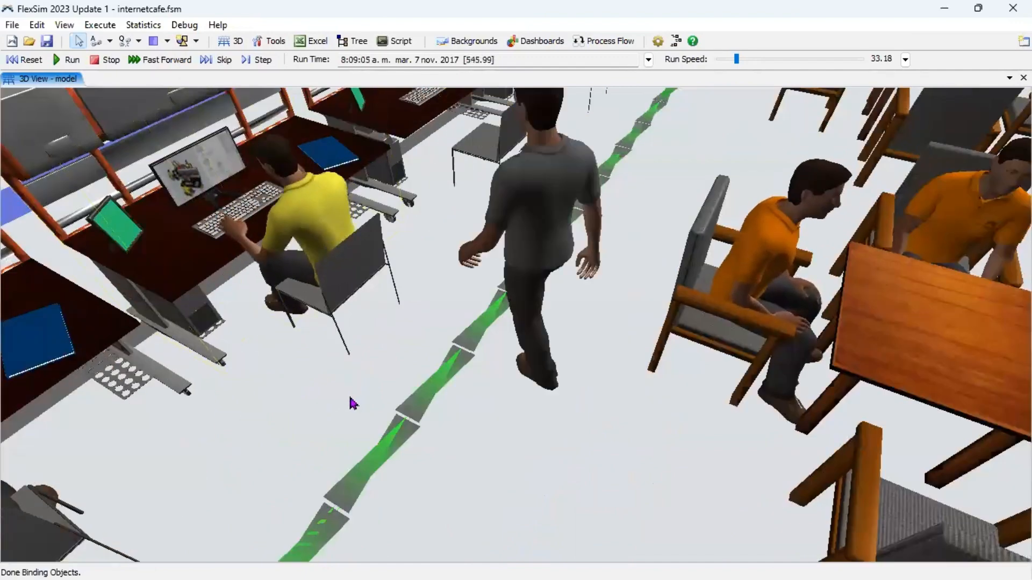
right_click_drag(349, 395, 371, 386)
scroll(373, 393, "down", 8)
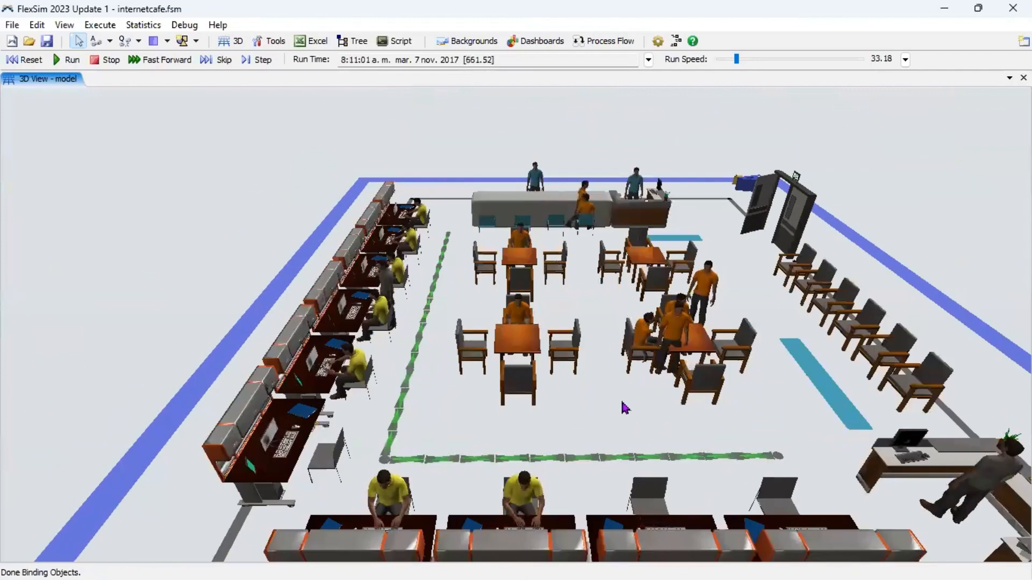
right_click_drag(625, 408, 449, 328)
scroll(534, 327, "up", 3)
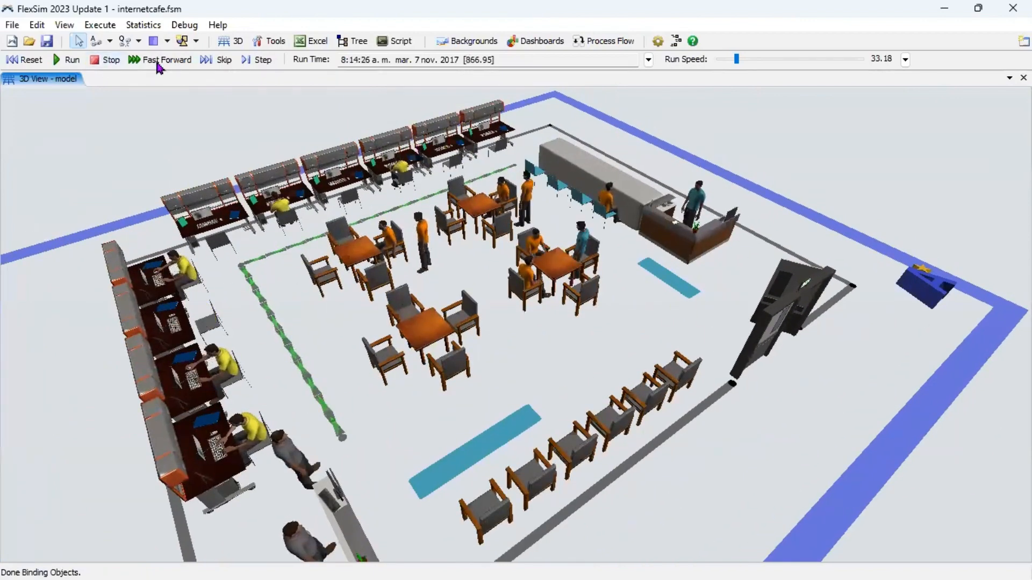
- Open the café model's general process flow named Arrivals for inspection
left_click(603, 42)
mouse_move(703, 65)
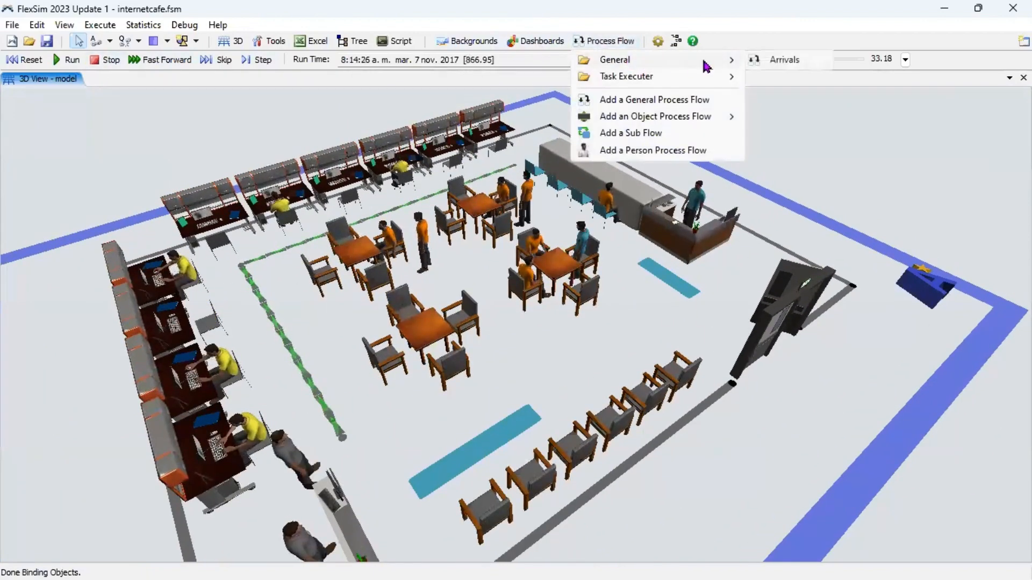
left_click(767, 64)
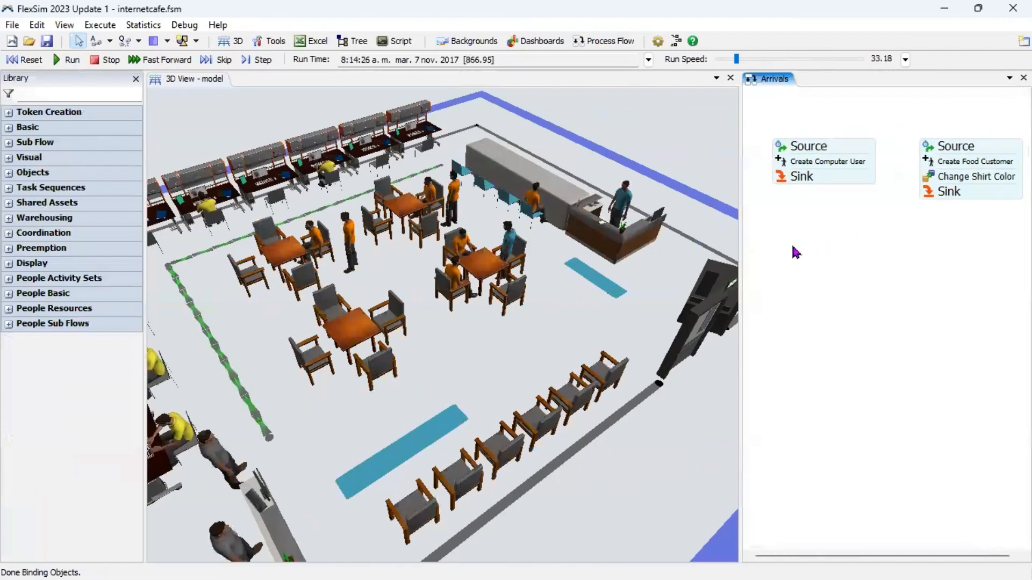
- Inspect the ComputerUsers task executer process flow in a wider pane beside the 3D view, then reset the model
left_click(606, 41)
mouse_move(663, 78)
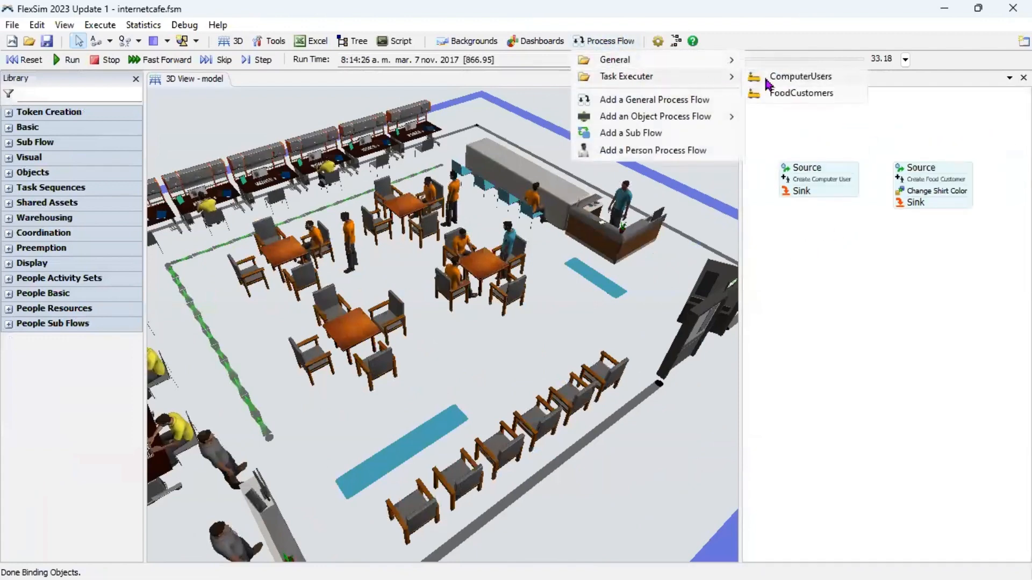
mouse_move(712, 67)
left_click(766, 78)
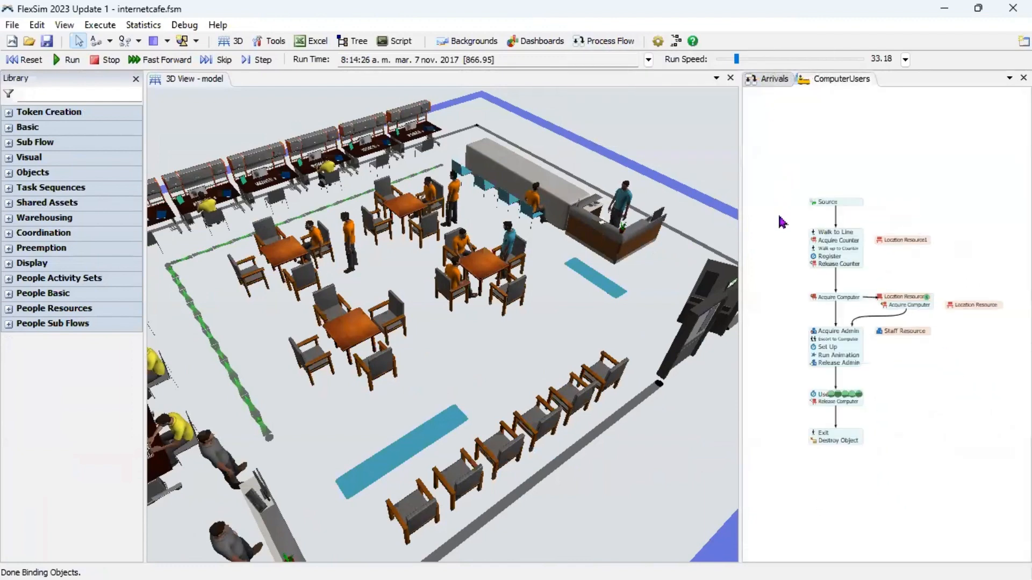
left_click_drag(740, 200, 541, 199)
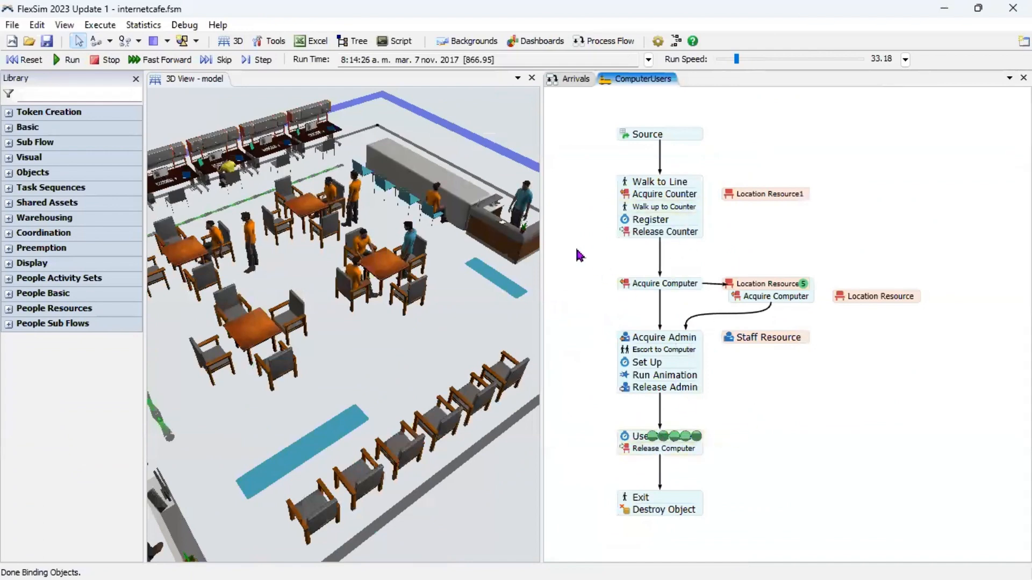
left_click(24, 60)
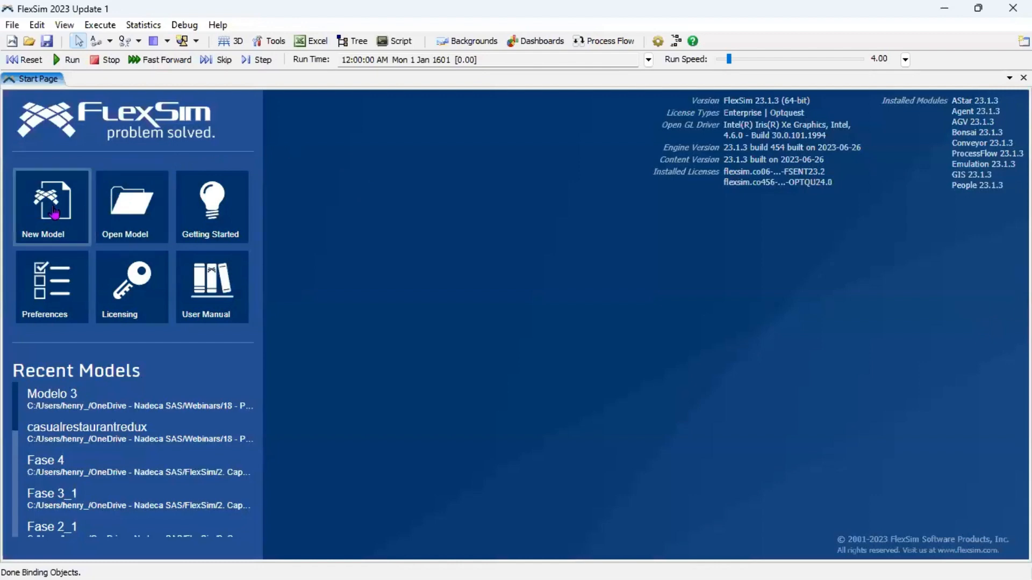
- Create a new model in seconds, meters and liters starting at 8:00:00 a.m. on 27/07/2023, and collapse the Visual library group
left_click(54, 211)
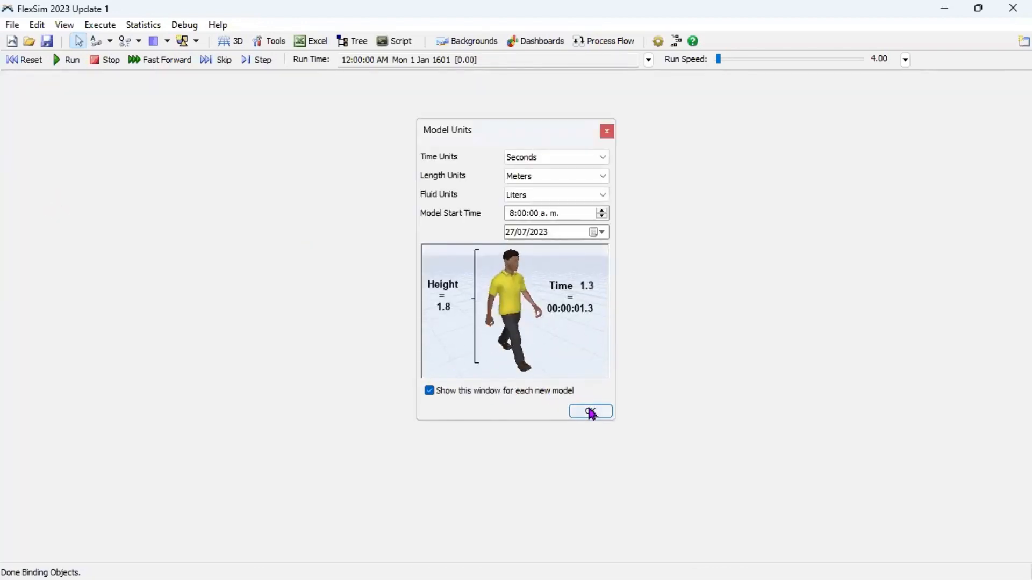
left_click(589, 412)
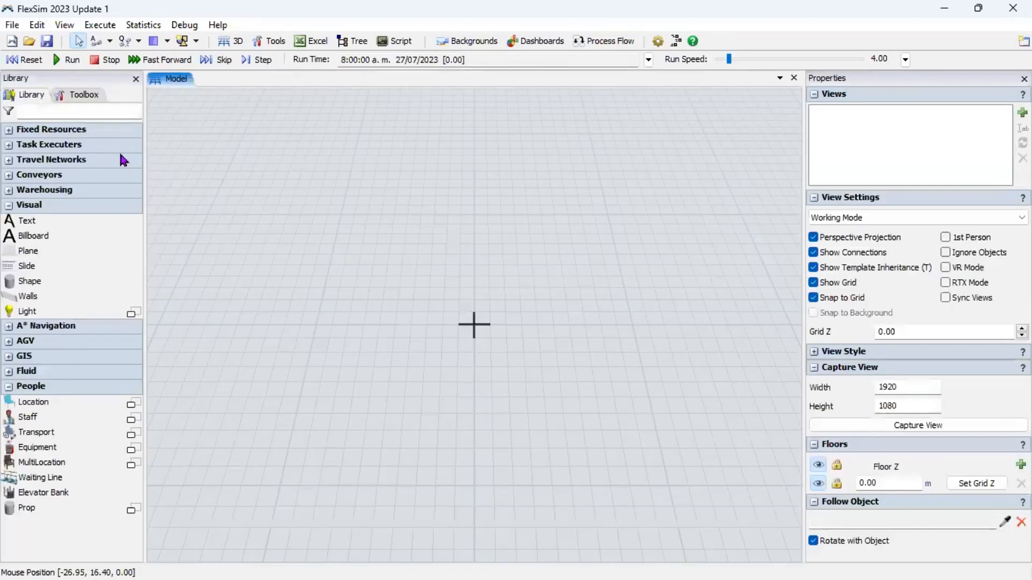
left_click(104, 205)
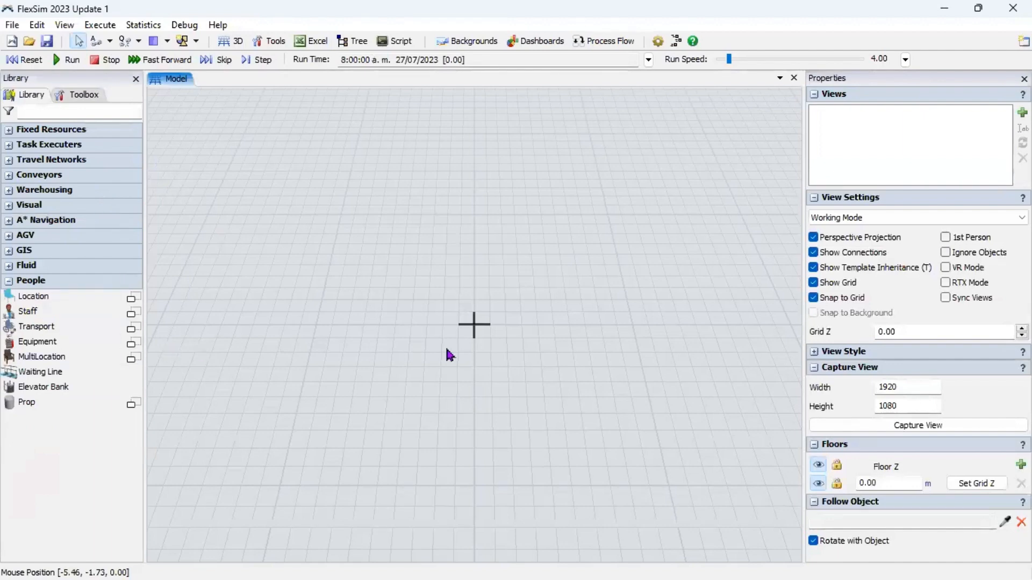
left_click_drag(449, 353, 153, 315)
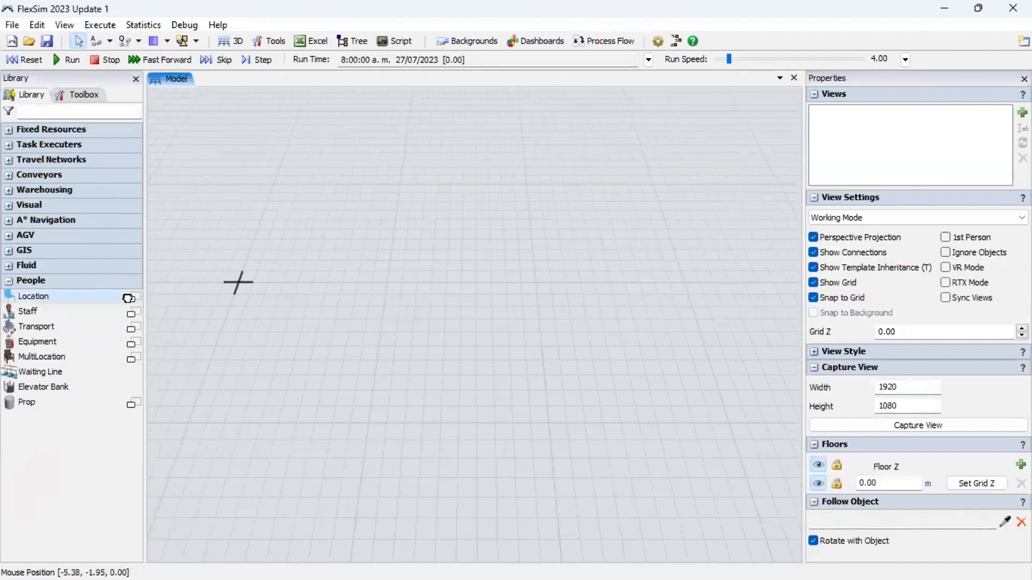
- Place a Registration desk from the People locations about 7 m along X from the origin and frame it up close
left_click(129, 297)
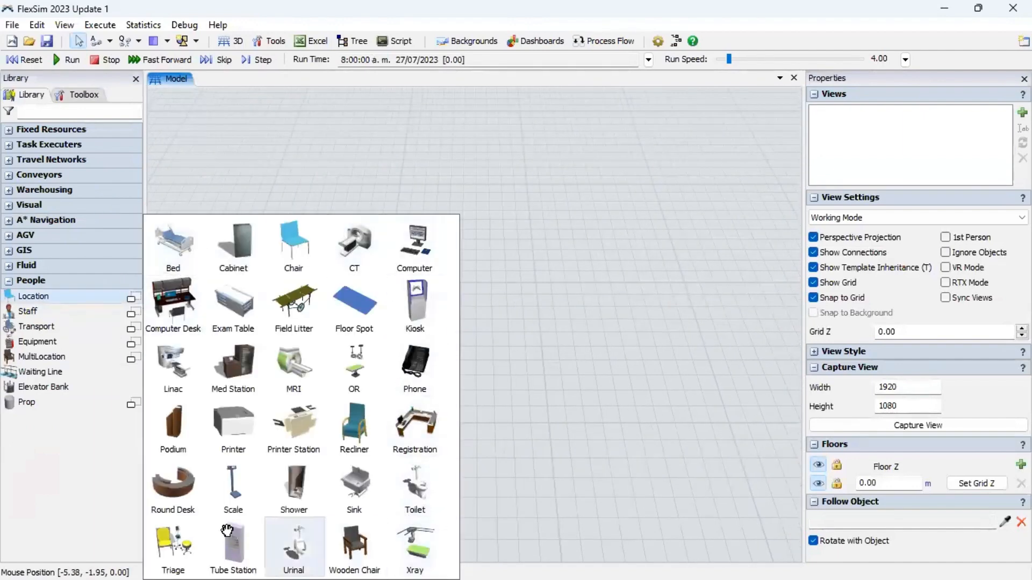
left_click(425, 430)
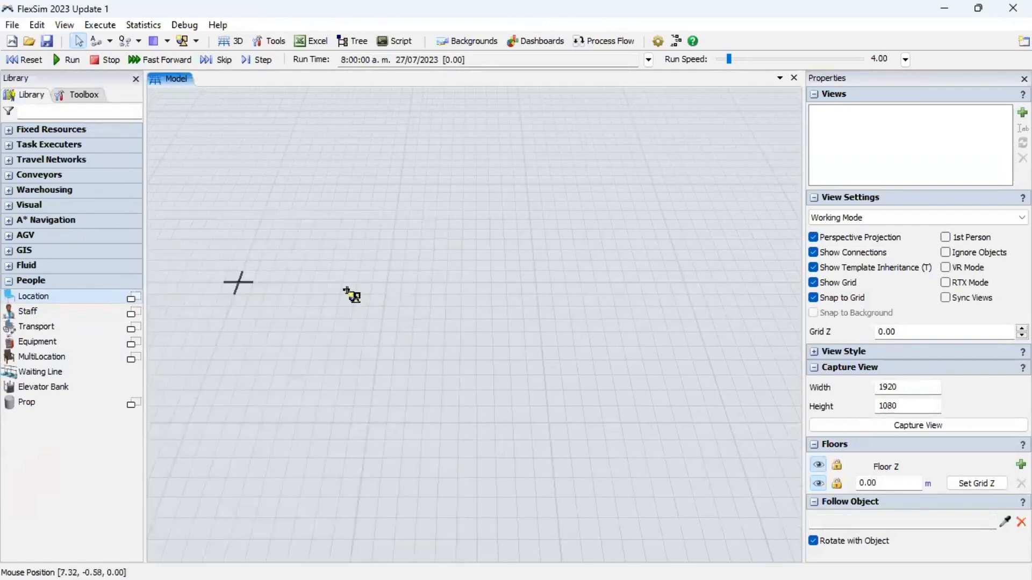
left_click(347, 297)
scroll(317, 305, "up", 4)
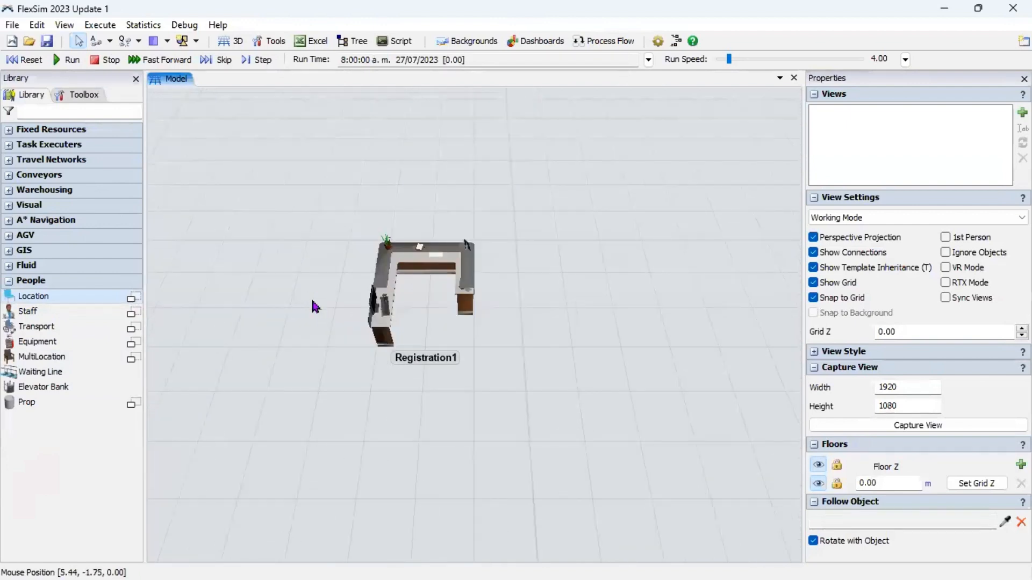
right_click_drag(313, 304, 401, 301)
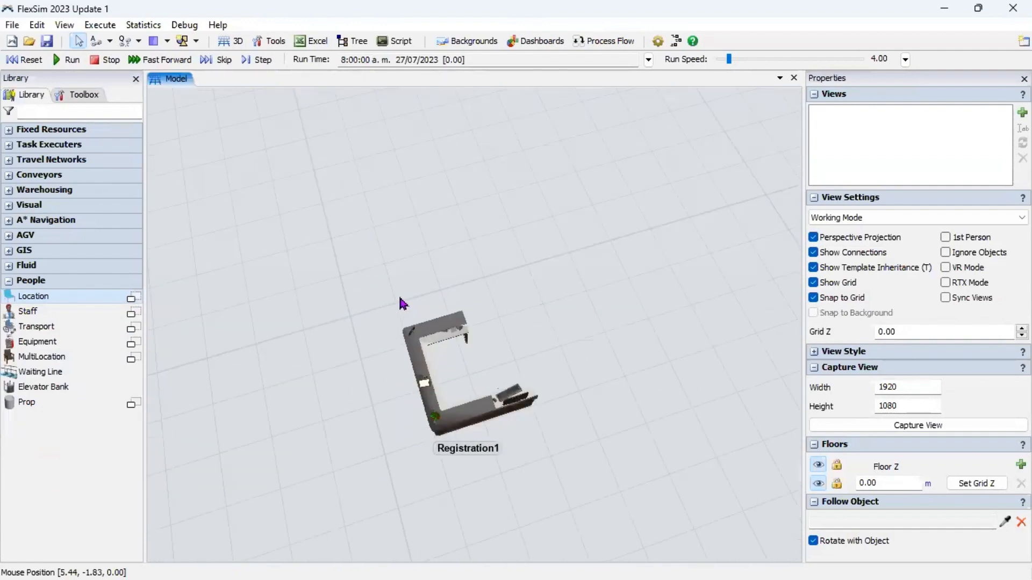
scroll(398, 312, "up", 5)
left_click_drag(321, 383, 196, 159)
- Examine the People library's available Staff, Transport, Equipment and Prop variants, including doors, desks, tables and rooms
left_click(134, 308)
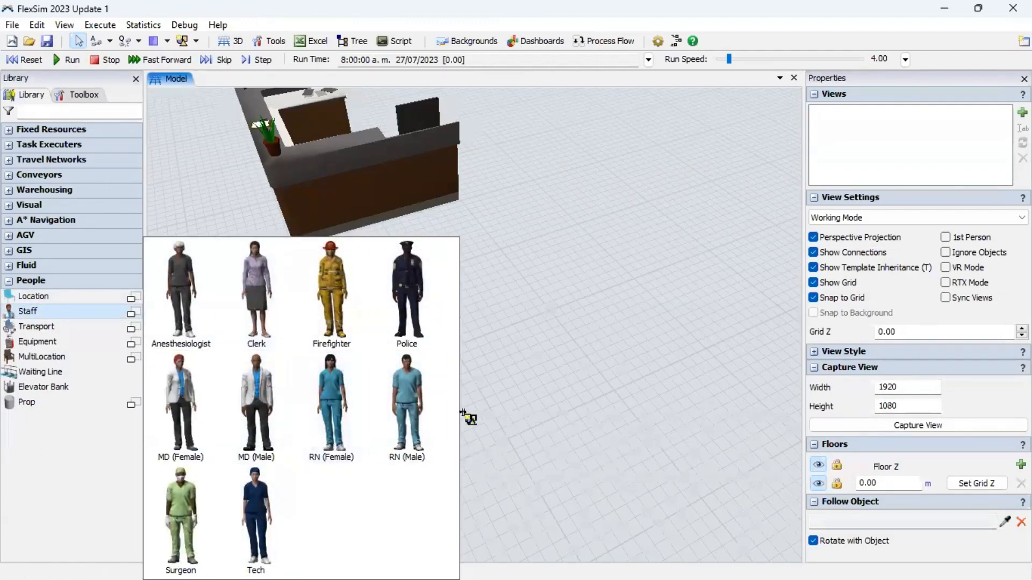
left_click(135, 328)
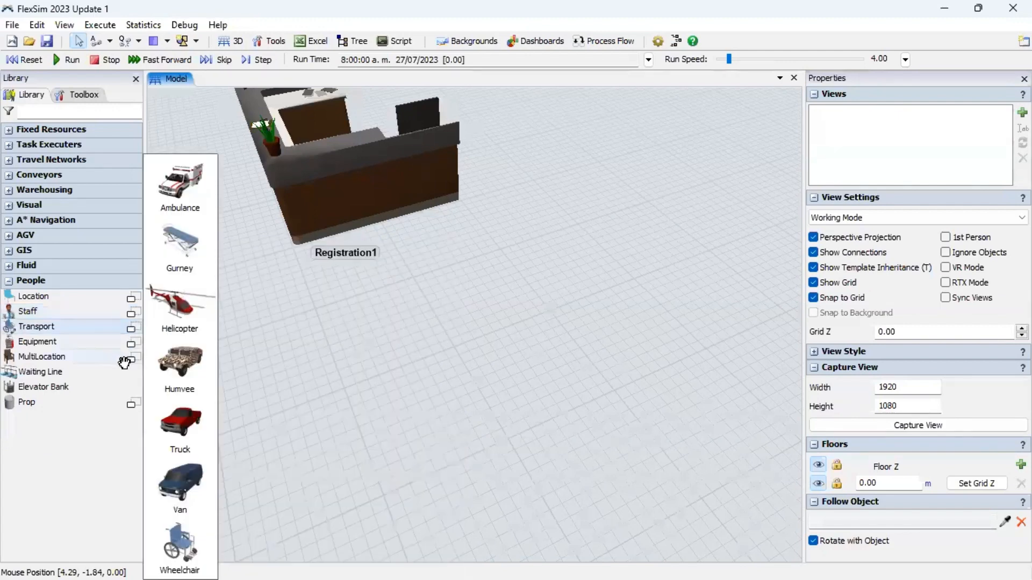
left_click(129, 358)
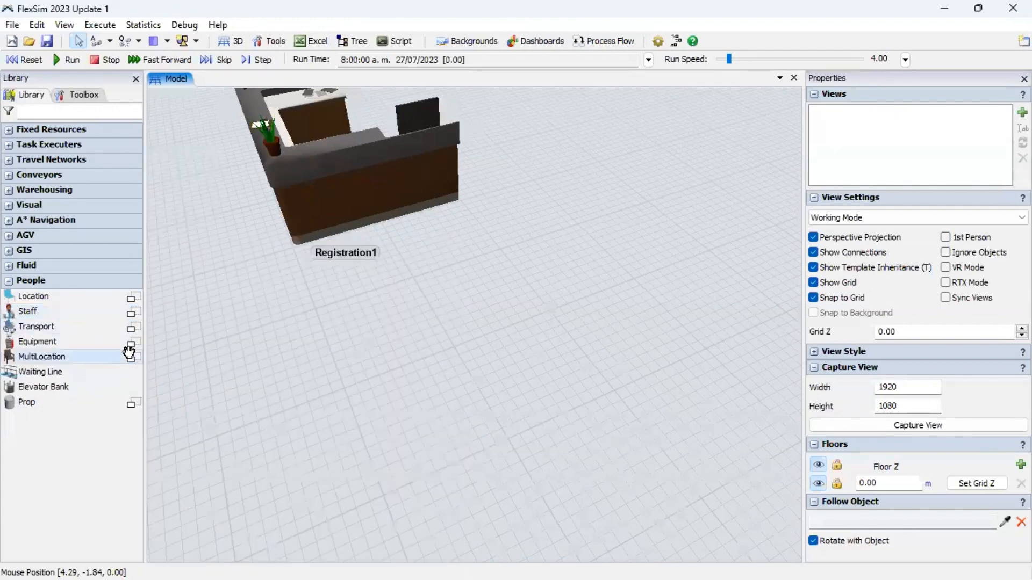
left_click(131, 343)
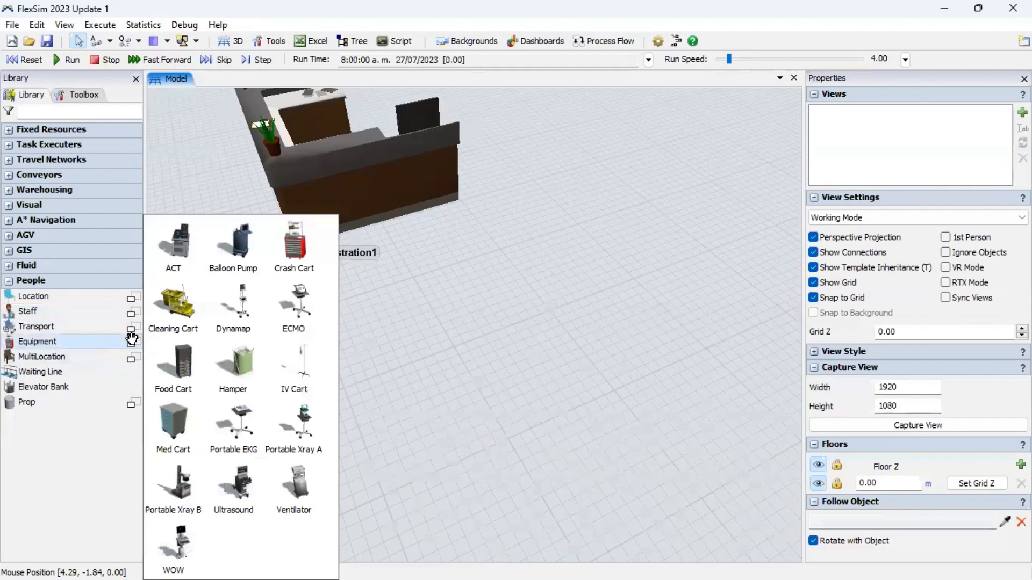
left_click(131, 404)
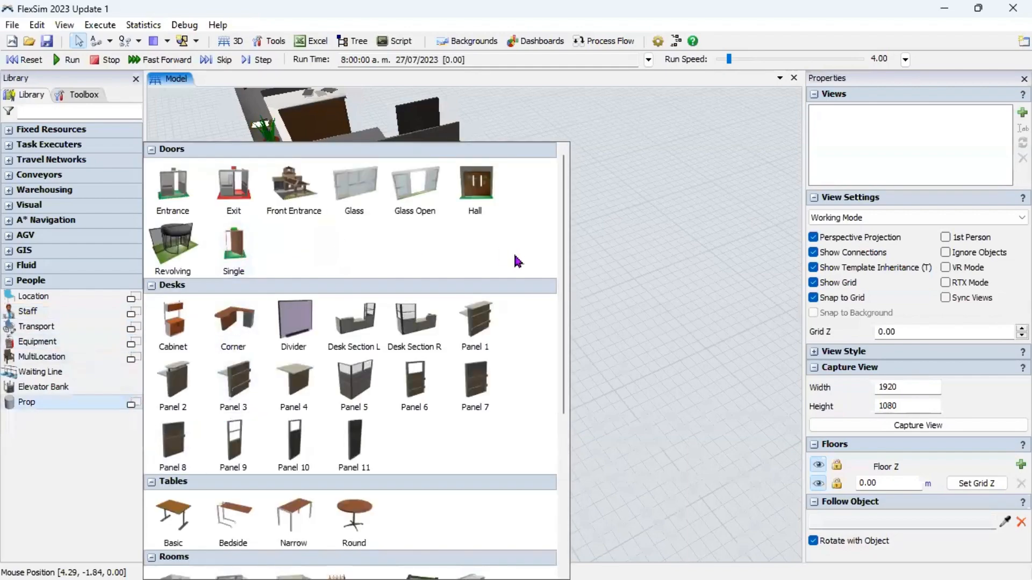
scroll(507, 325, "down", 8)
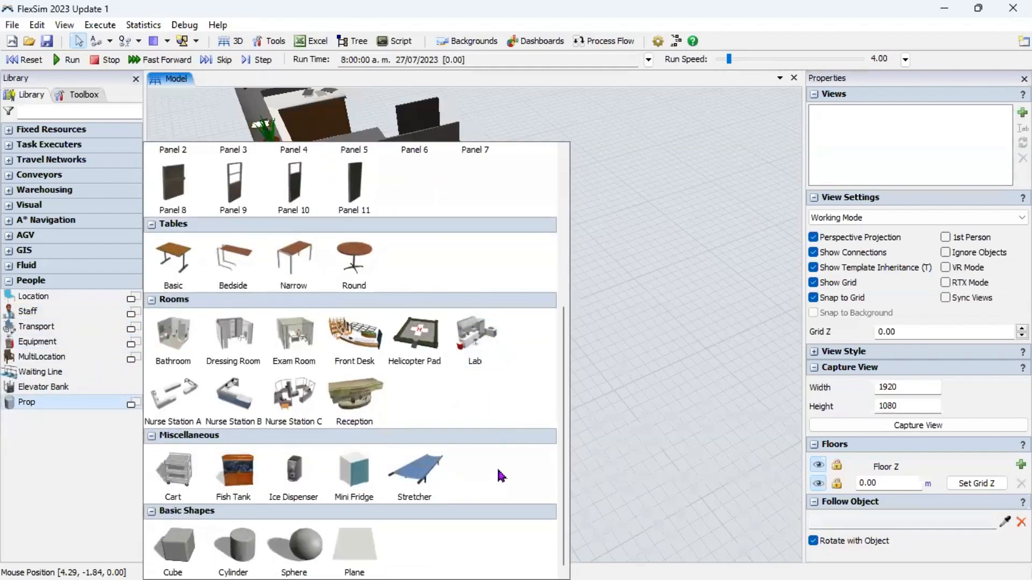
scroll(499, 476, "up", 8)
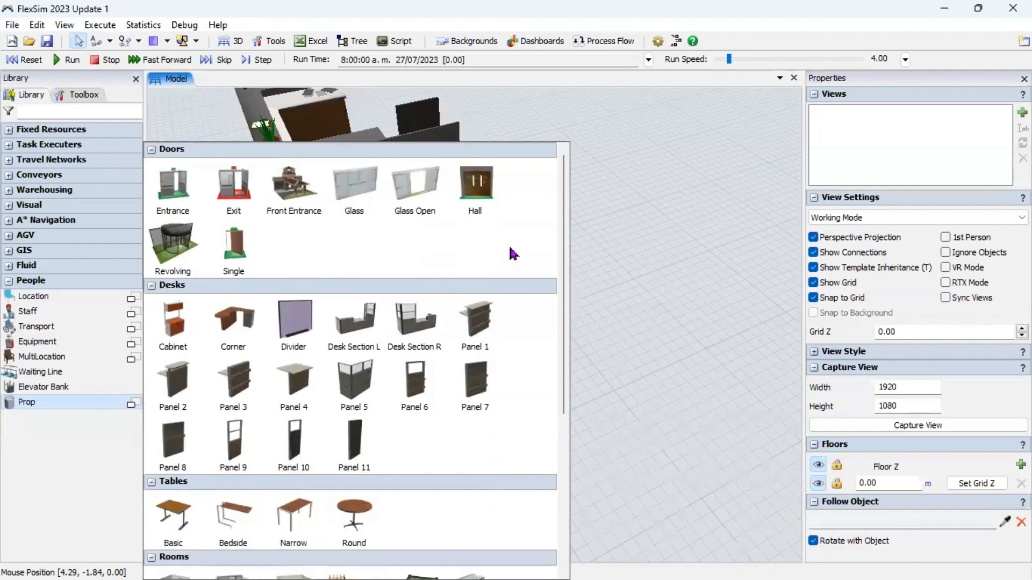
right_click(597, 305)
scroll(562, 312, "down", 3)
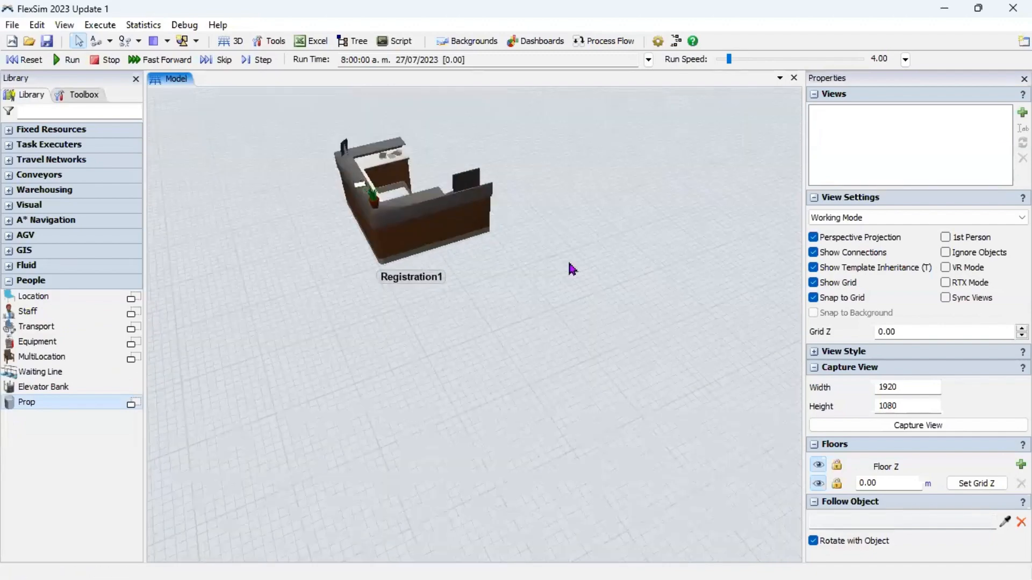
mouse_move(571, 270)
right_mouse_down()
mouse_move(550, 350)
mouse_move(566, 288)
right_mouse_up()
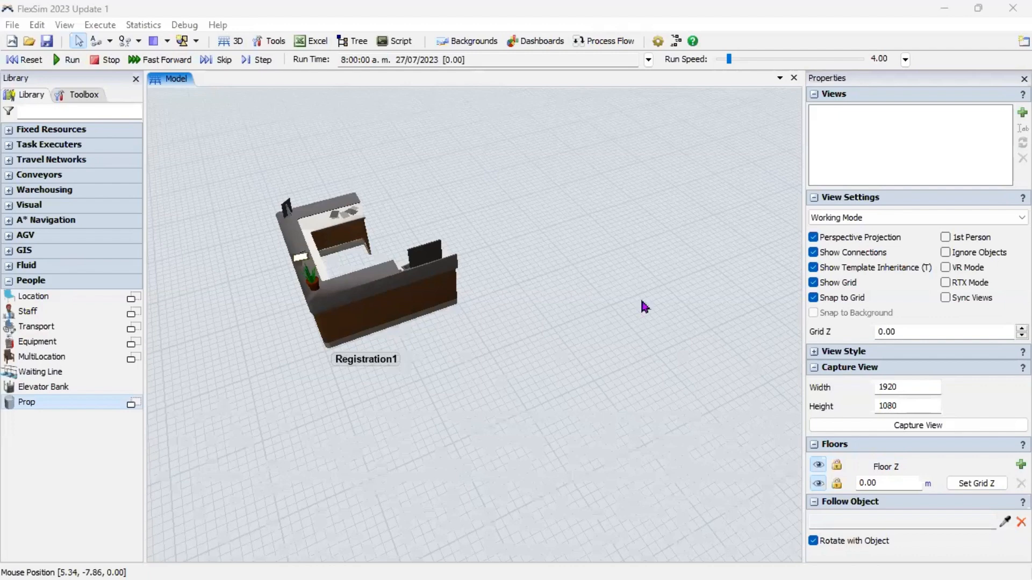
- Add a general process flow to the new model and dock it side by side with the 3D view
left_click(69, 284)
left_click(69, 284)
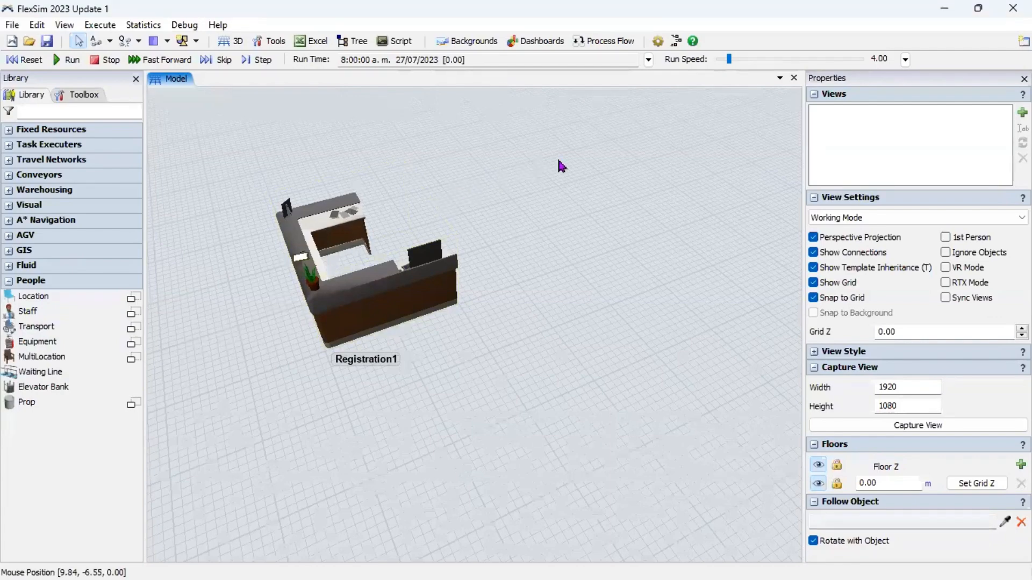
left_click(591, 43)
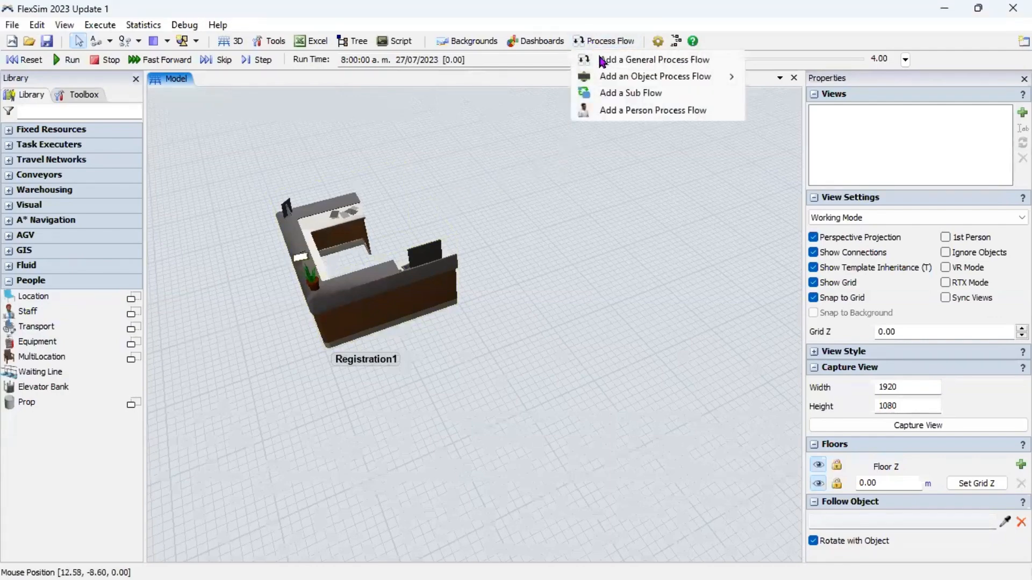
left_click(617, 63)
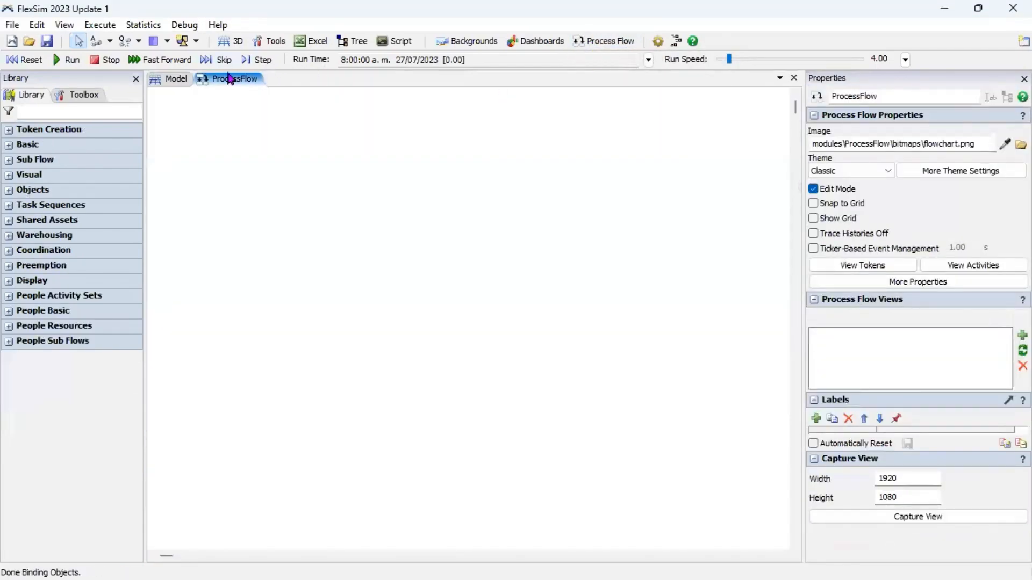
left_click_drag(228, 82, 500, 323)
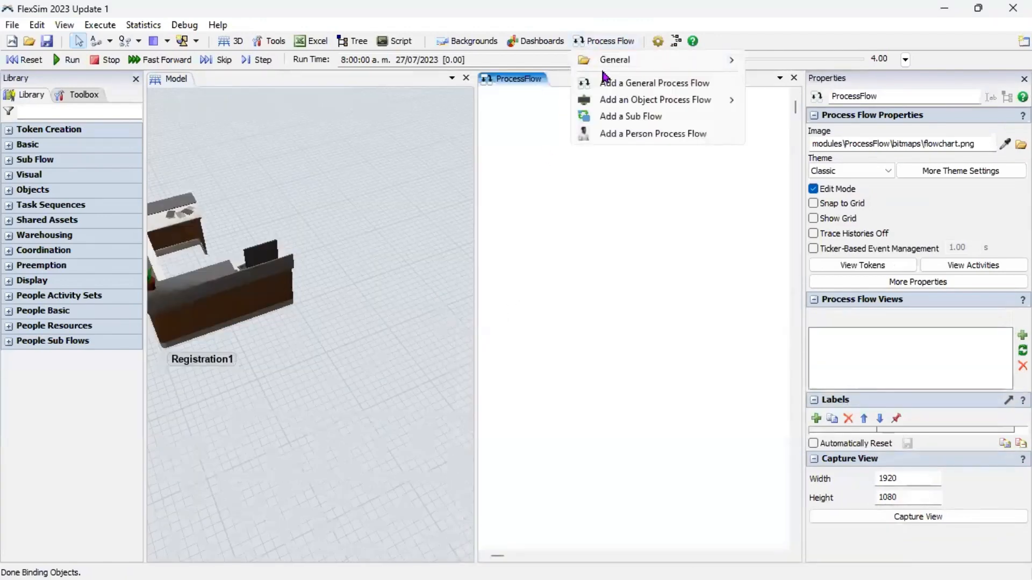
- Add a person process flow to the model and show the activity block of its Arrivals flow
left_click(643, 135)
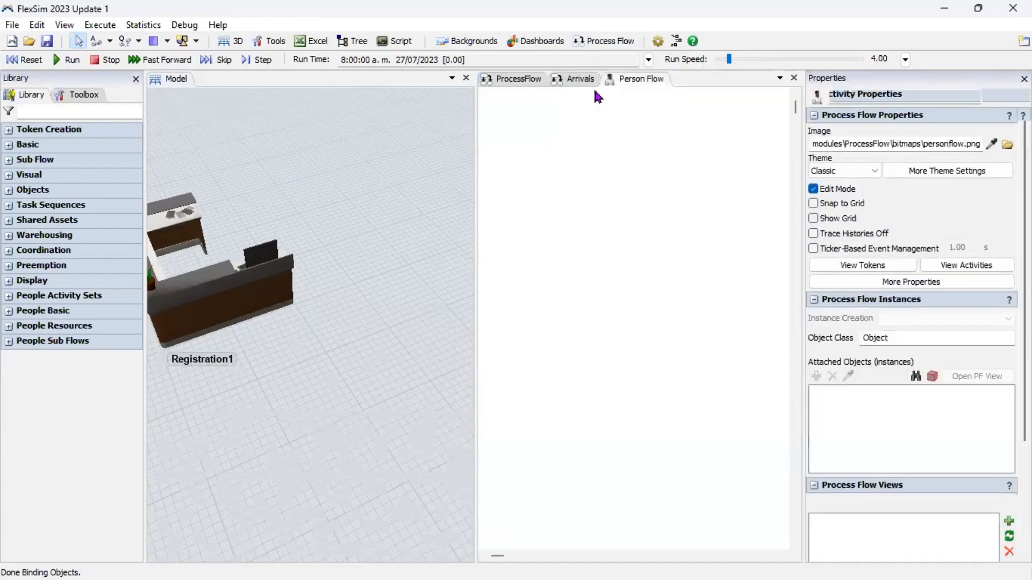
left_click(574, 81)
scroll(540, 137, "up", 2)
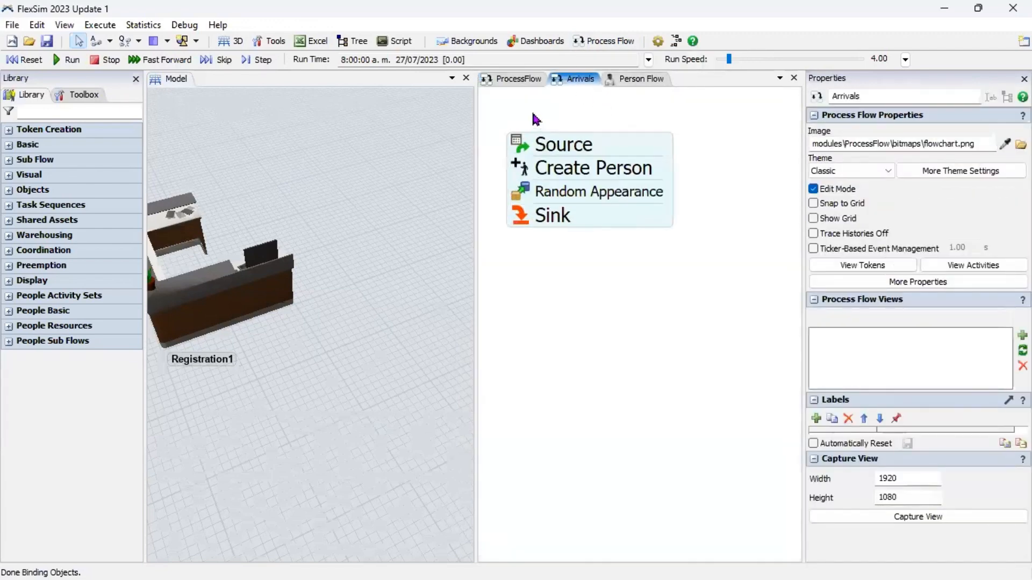
left_click_drag(533, 127, 543, 193)
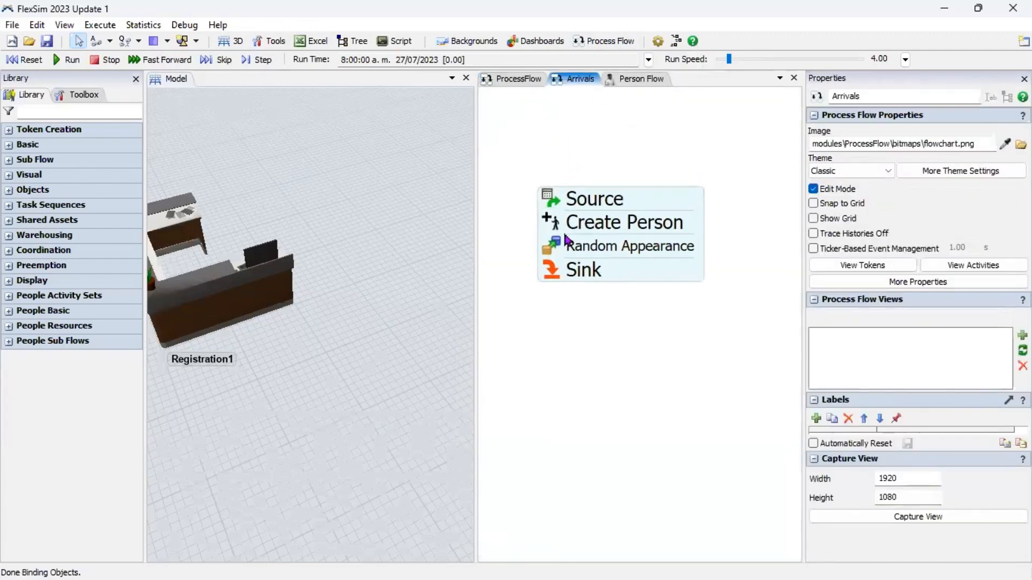
- Switch to the Person Flow, widen its view beside the 3D model, and examine its Source activity
left_click(619, 79)
left_click_drag(602, 221, 601, 222)
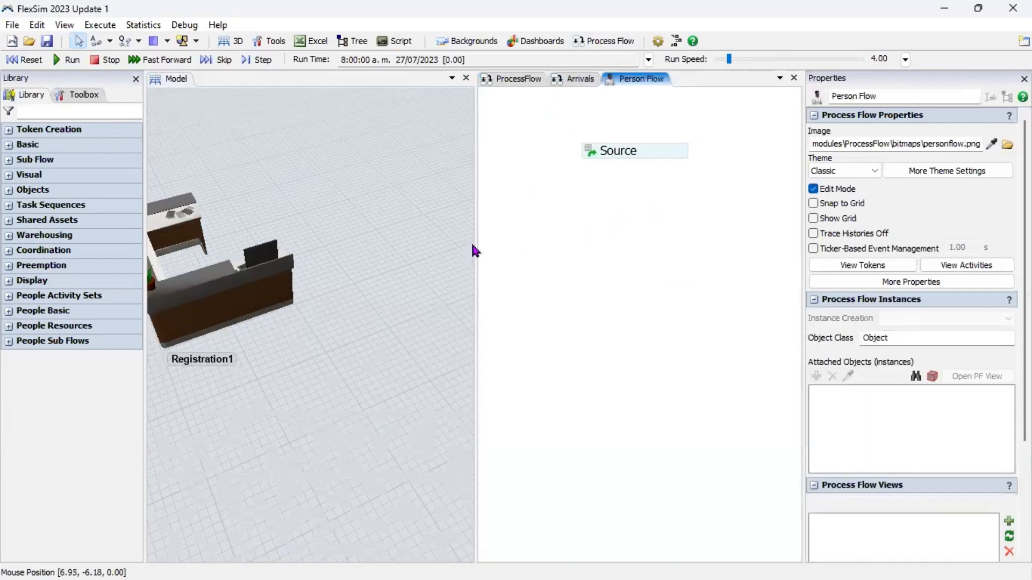
scroll(473, 249, "up", 2)
left_click_drag(475, 240, 425, 240)
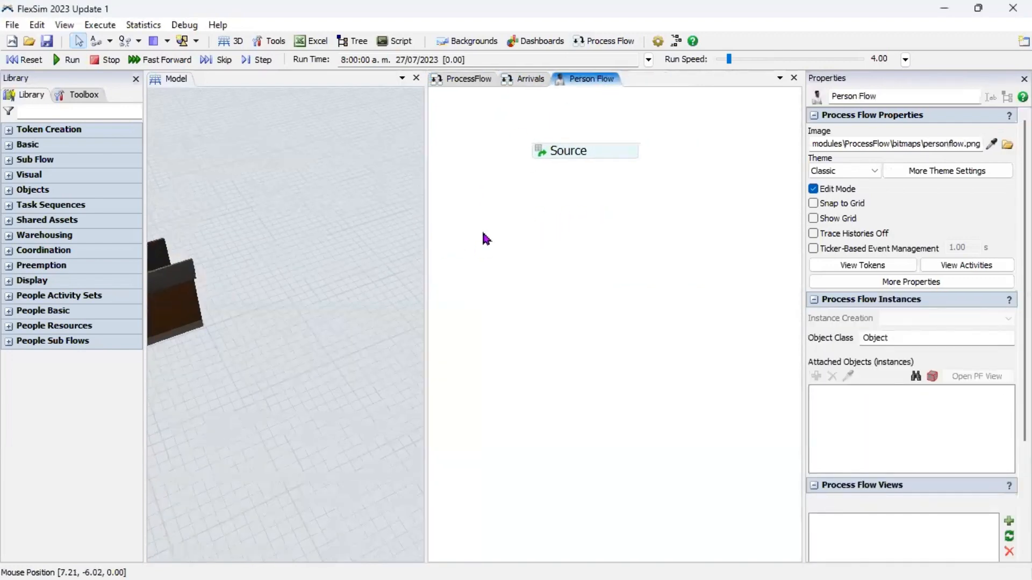
left_click_drag(588, 217, 606, 223)
scroll(586, 210, "up", 1)
scroll(588, 209, "up", 2)
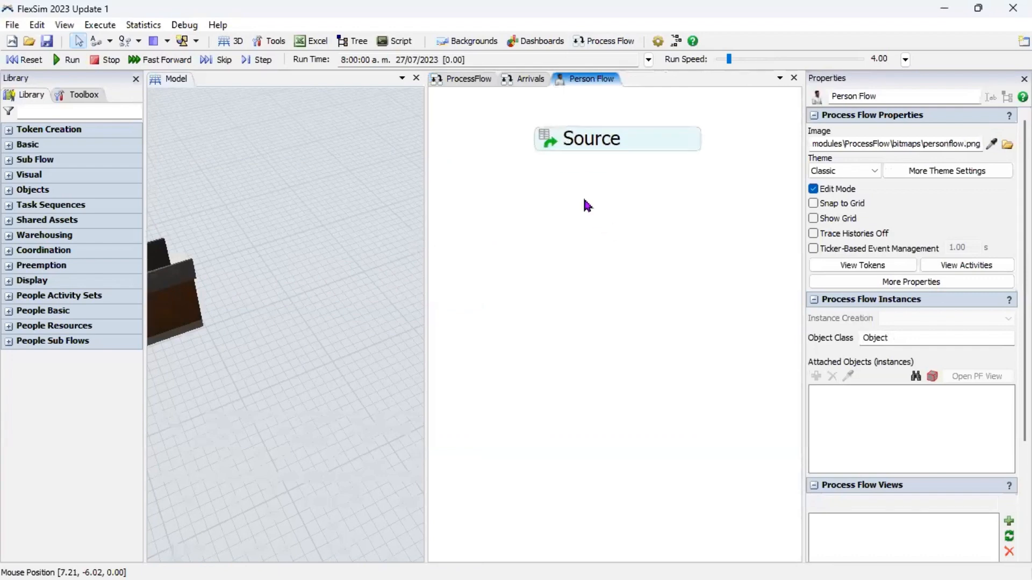
scroll(587, 209, "down", 1)
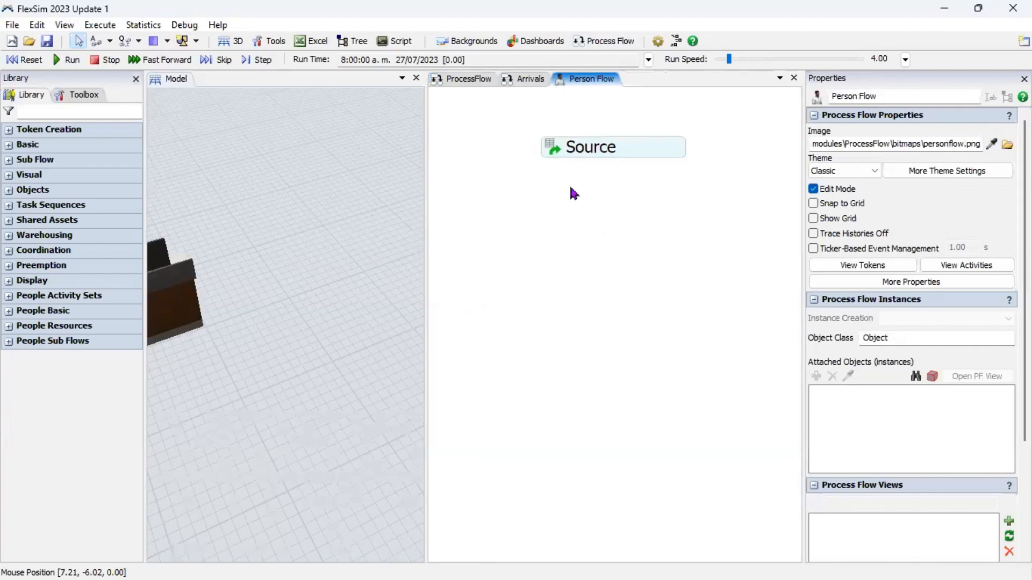
left_click(591, 154)
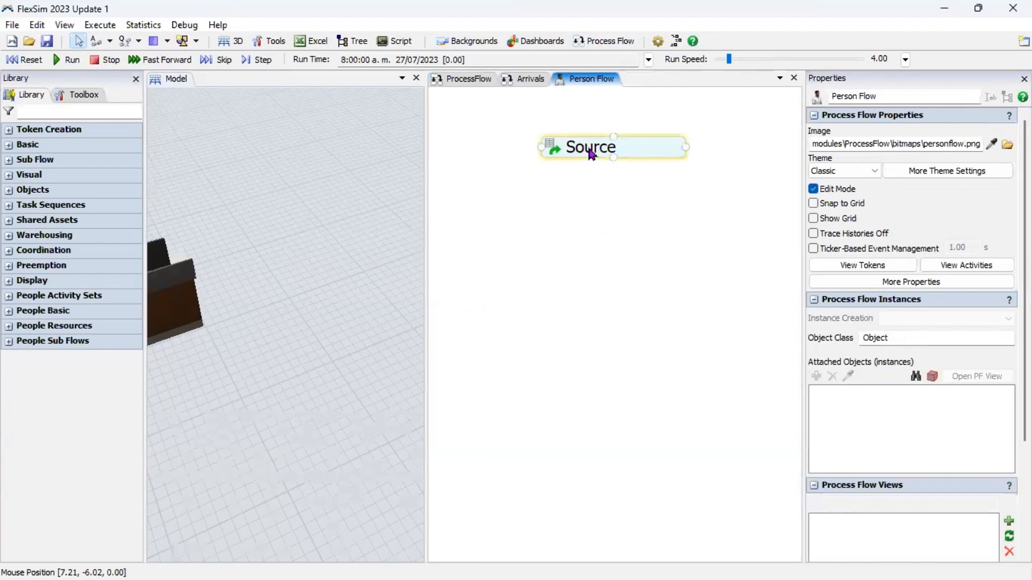
left_click(565, 187)
scroll(575, 188, "down", 1)
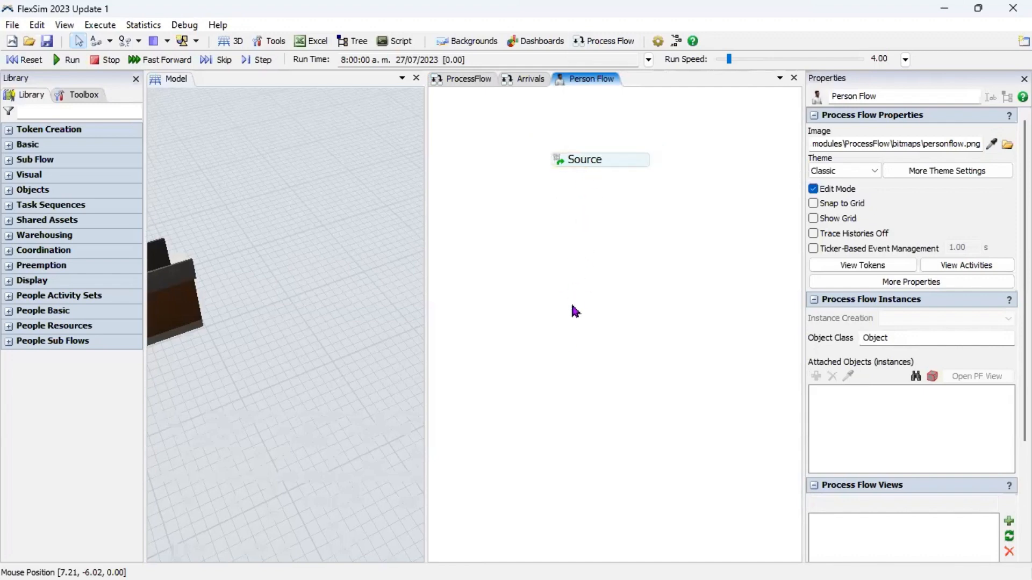
left_click_drag(572, 306, 576, 282)
- Examine the Registration desk in the 3D view alongside the Person Flow's Source activity
left_click(250, 325)
left_click(381, 321)
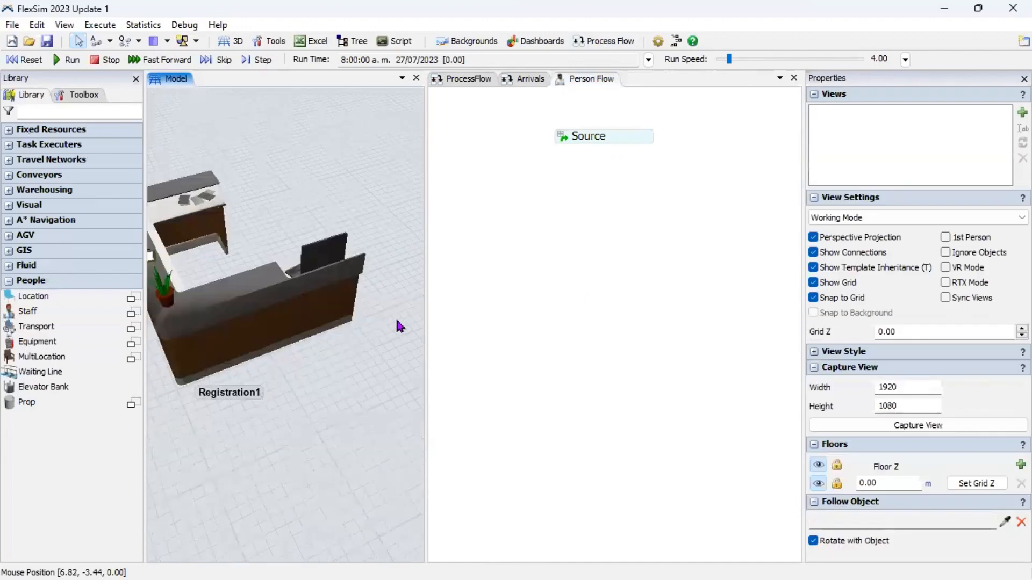
scroll(563, 175, "up", 3)
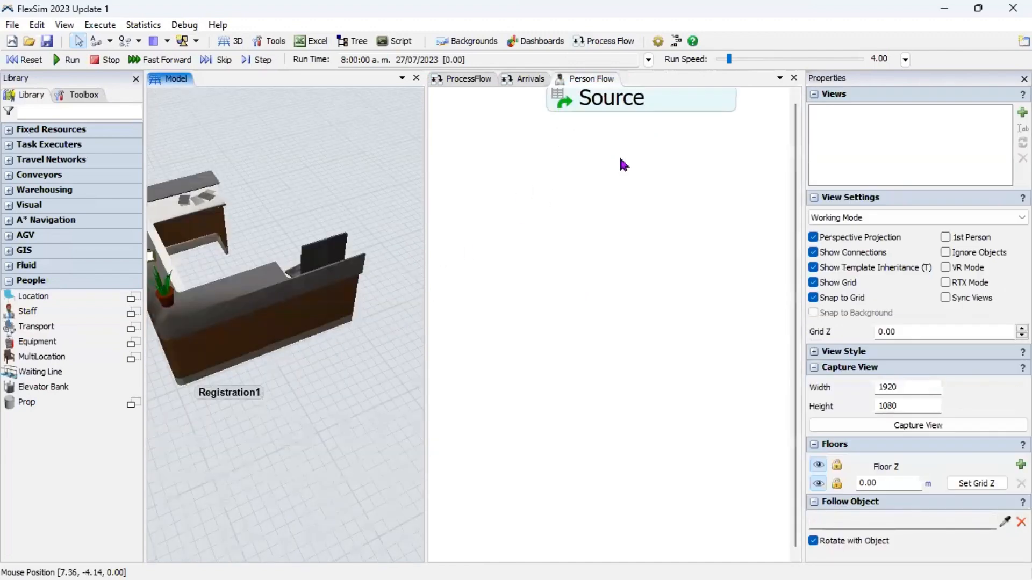
left_click_drag(619, 183, 608, 258)
scroll(263, 316, "down", 5)
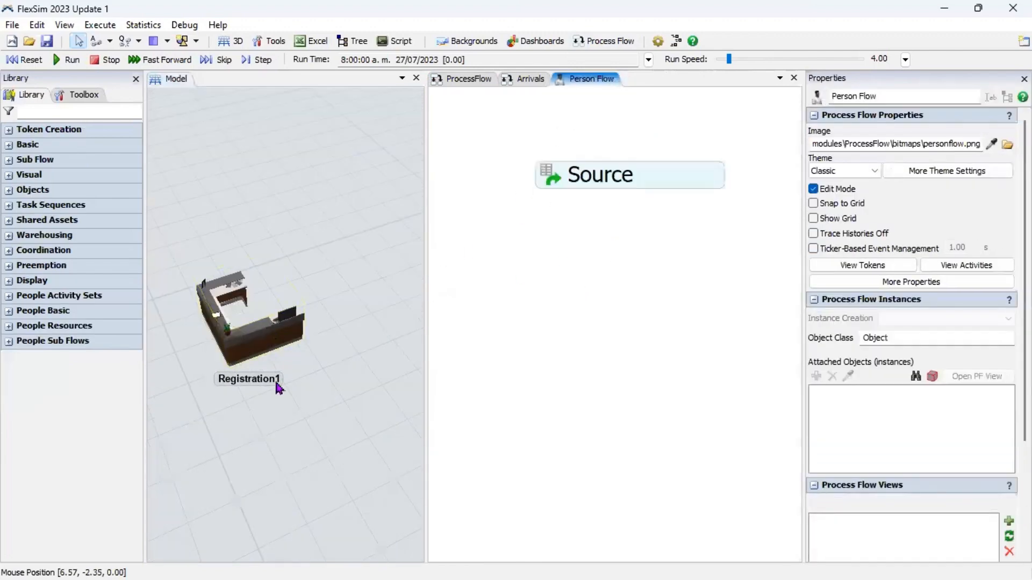
left_click_drag(275, 382, 371, 286)
left_click_drag(235, 350, 297, 243)
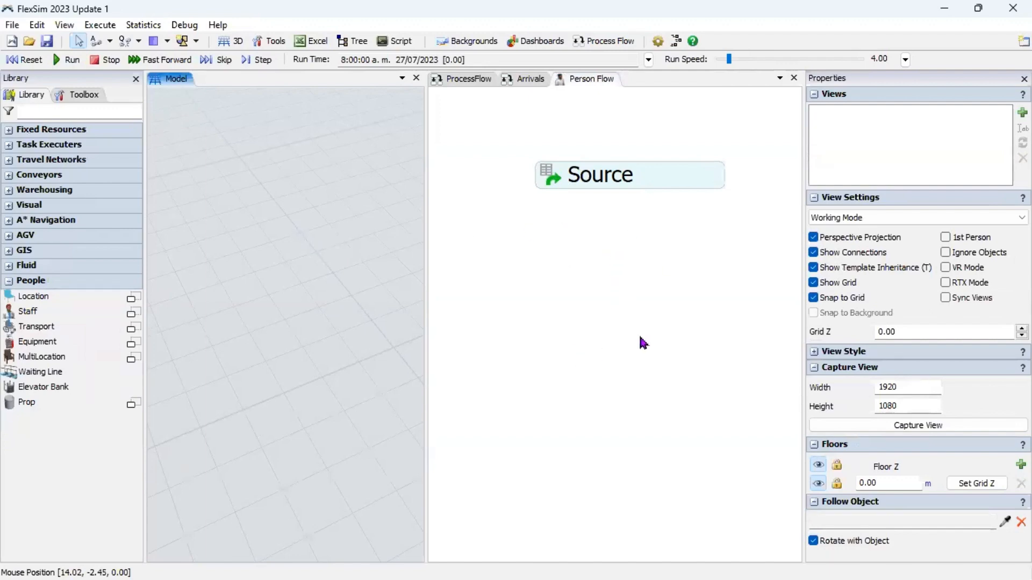
left_click_drag(629, 267, 624, 245)
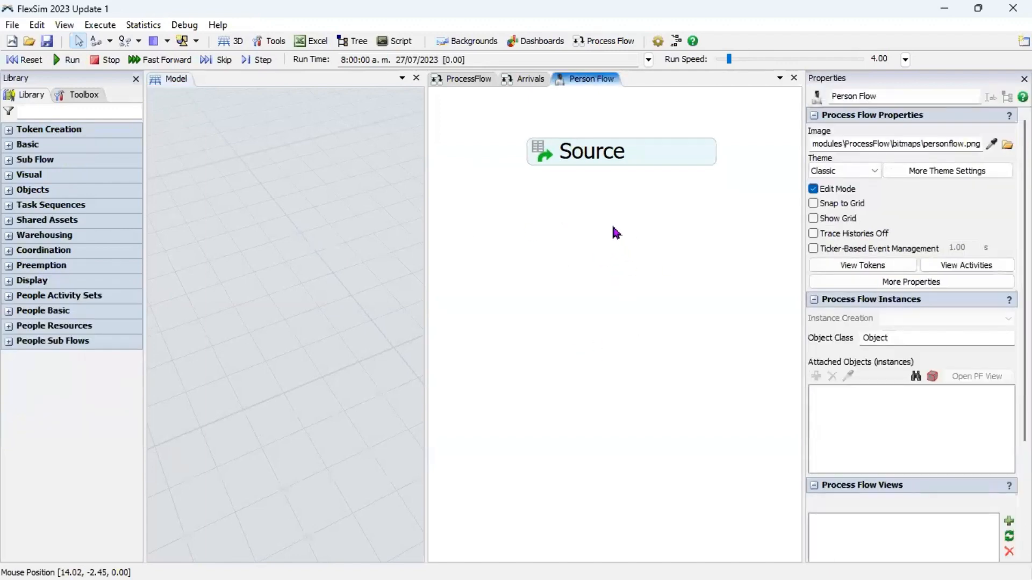
scroll(611, 180, "up", 3)
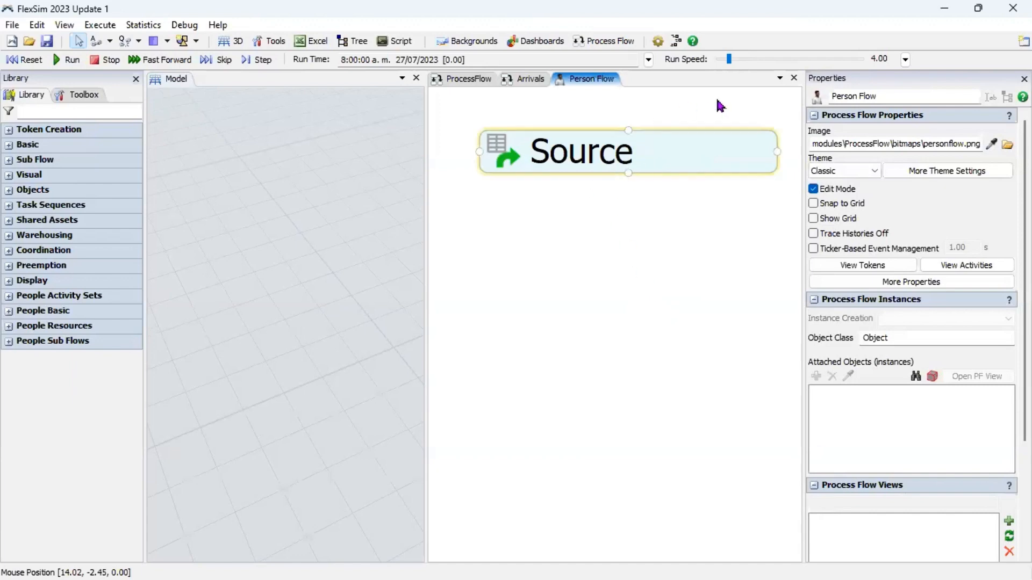
- Close the Person Flow, Arrivals and general process flow views, leaving only the 3D model open
left_click(793, 78)
left_click(794, 78)
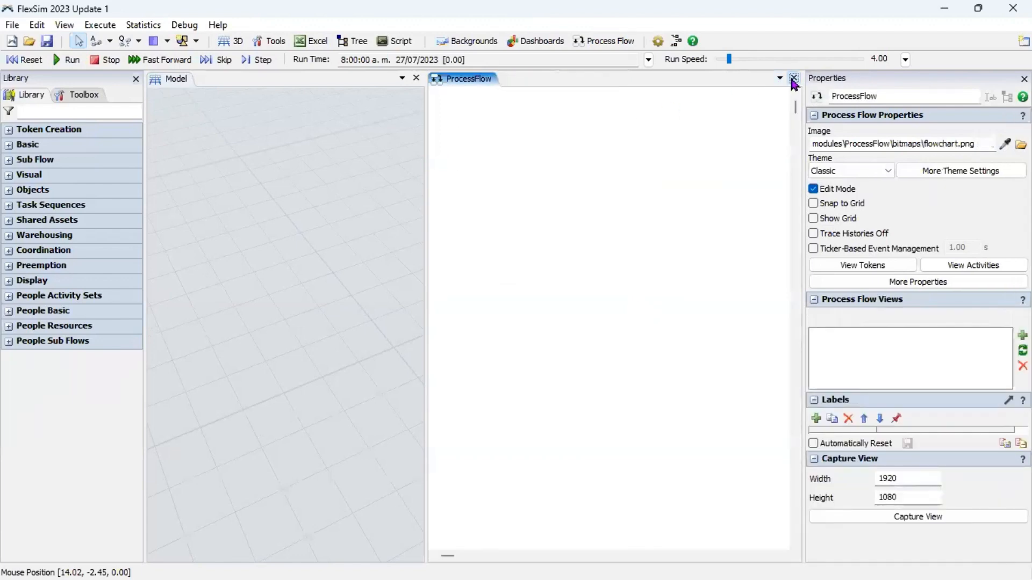
left_click(794, 79)
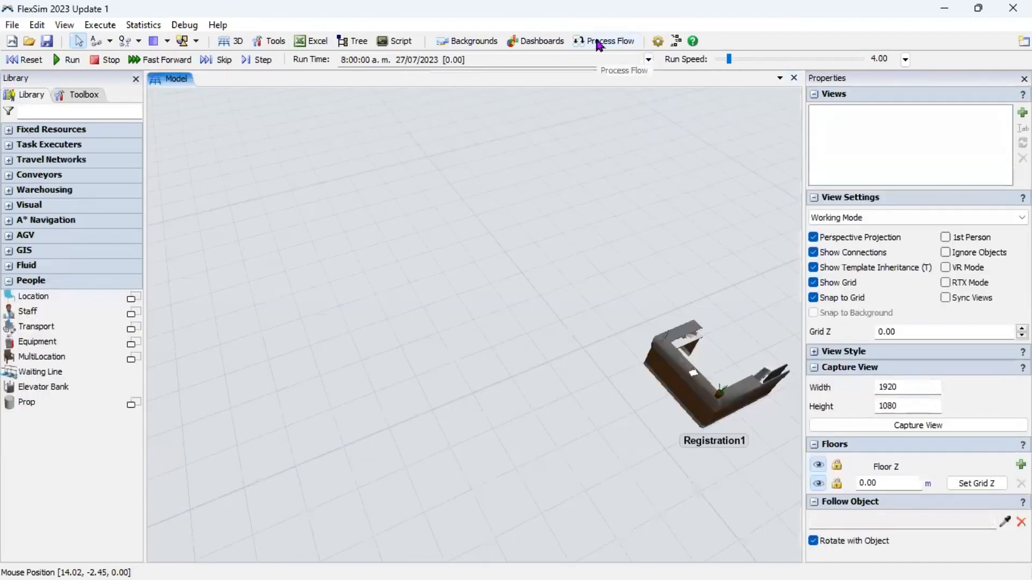
- Add a second person process flow, check its Arrivals and person flow views, and close both
left_click(599, 43)
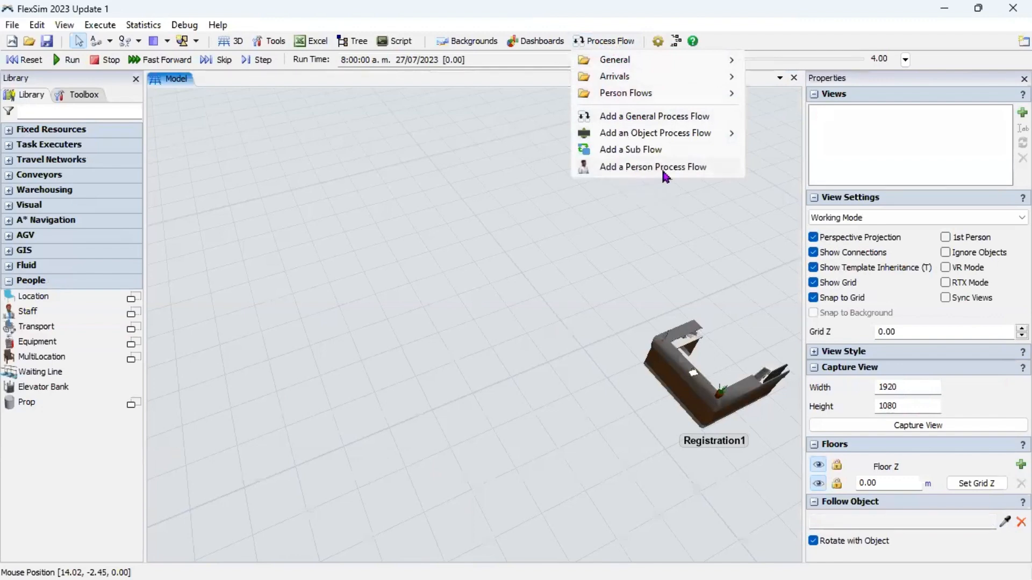
left_click(645, 169)
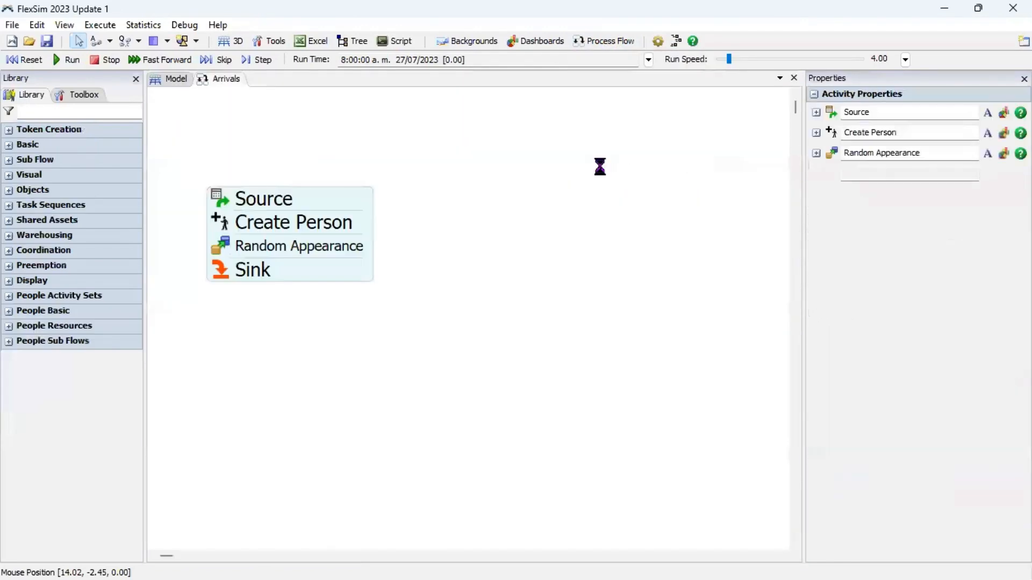
left_click(224, 79)
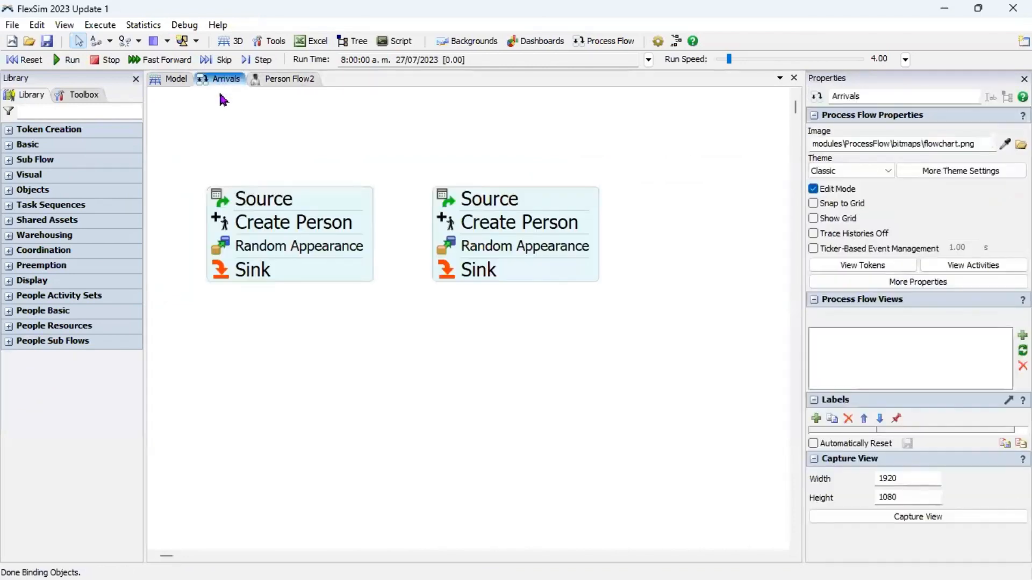
left_click(290, 79)
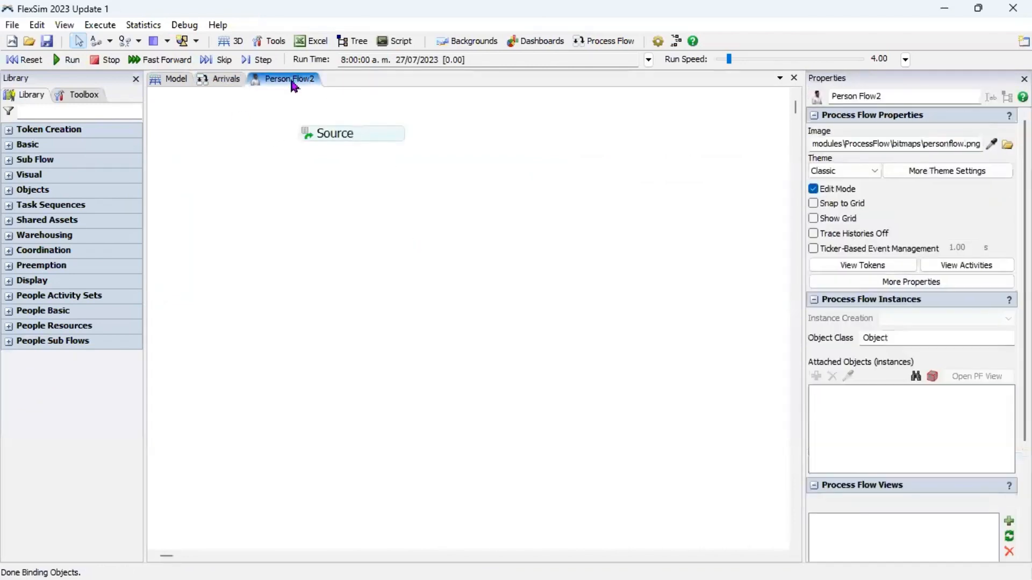
scroll(322, 116, "up", 3)
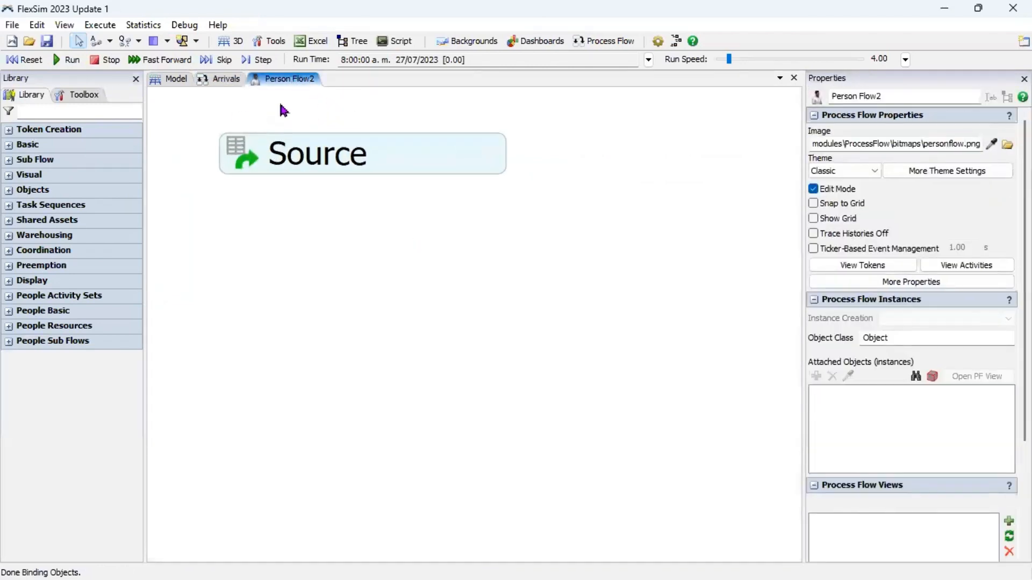
left_click(794, 79)
left_click(794, 78)
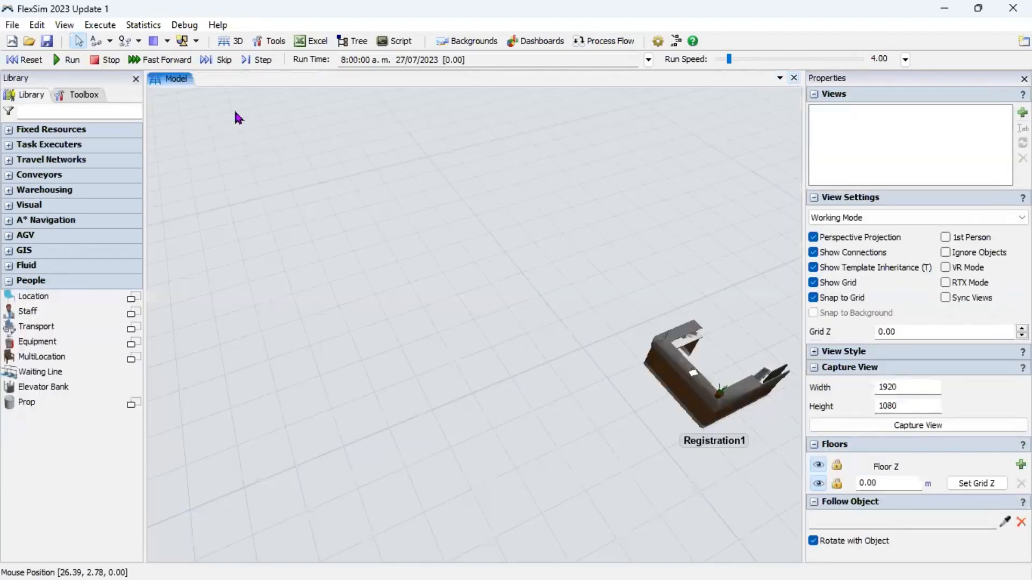
- Examine the process flow types available in the Toolbox, including the person process flow
left_click(84, 101)
left_click(10, 114)
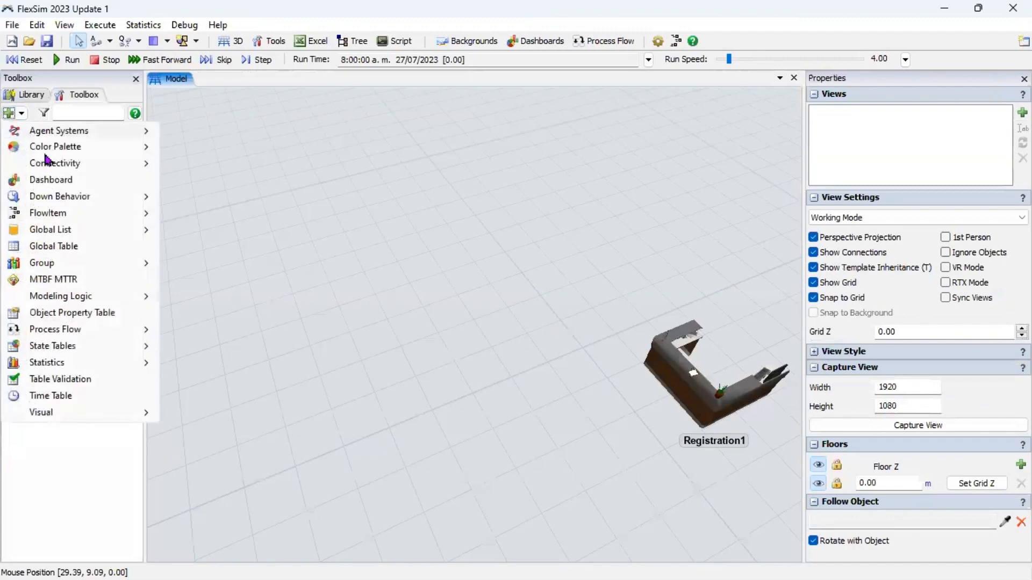
mouse_move(92, 338)
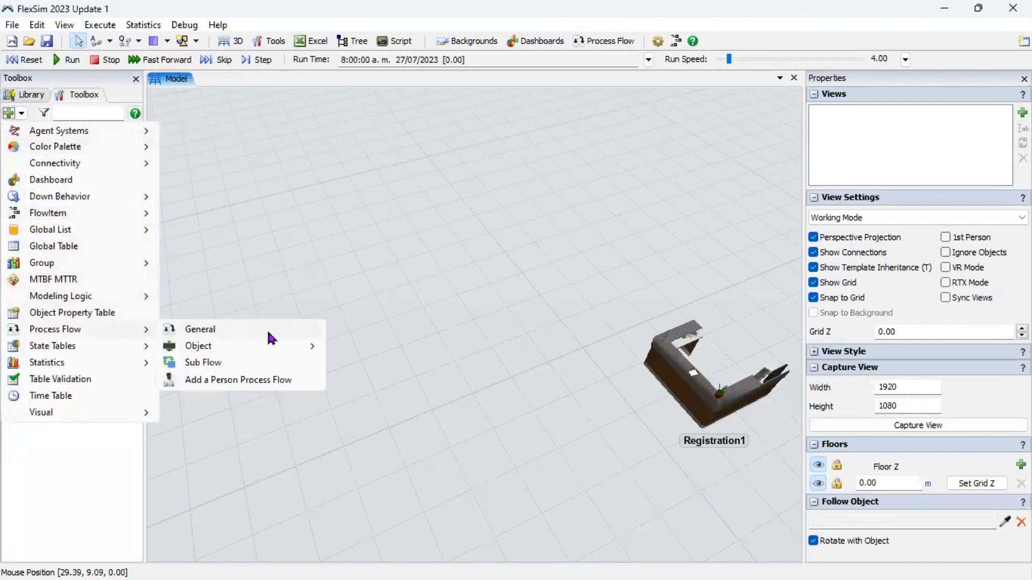
left_click(255, 380)
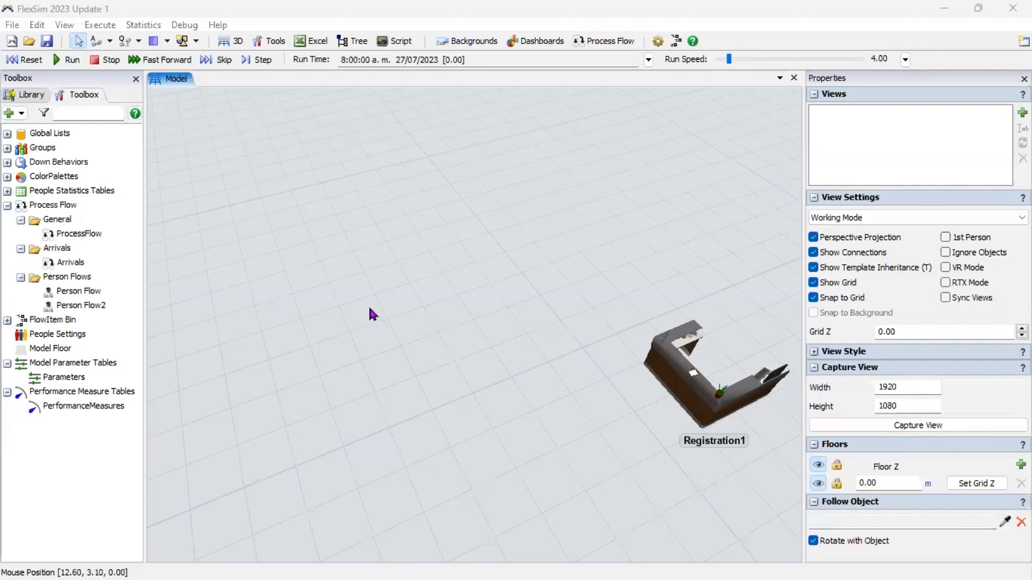
- Review the People library's Location variants and view the Registration desk together with the model origin
left_click(26, 99)
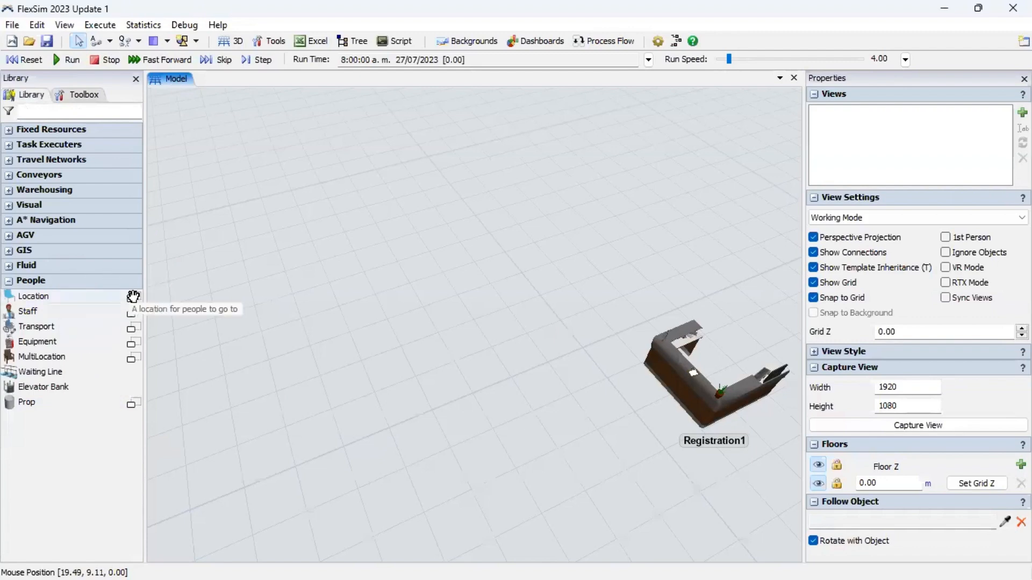
left_click(133, 297)
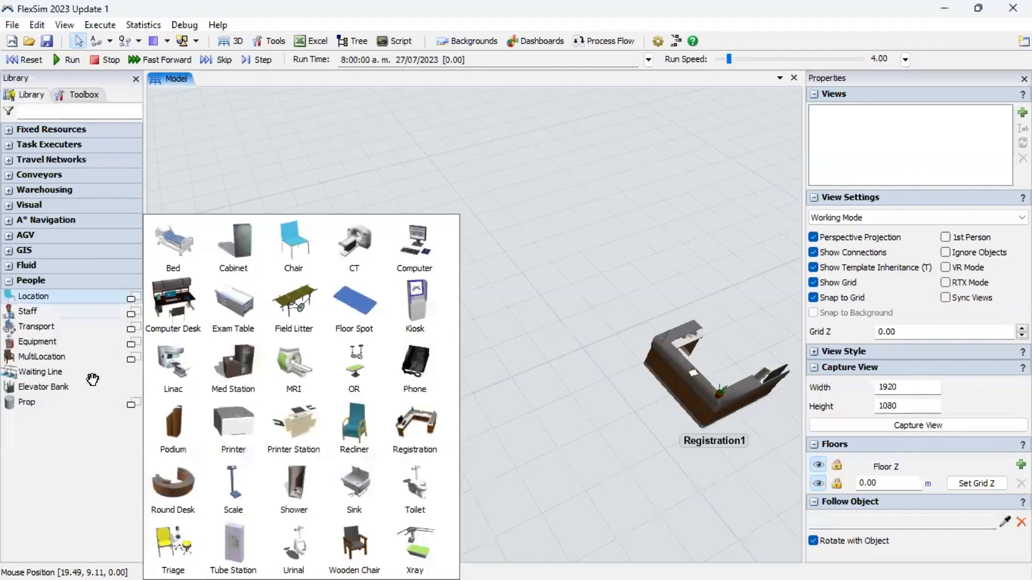
left_click(532, 262)
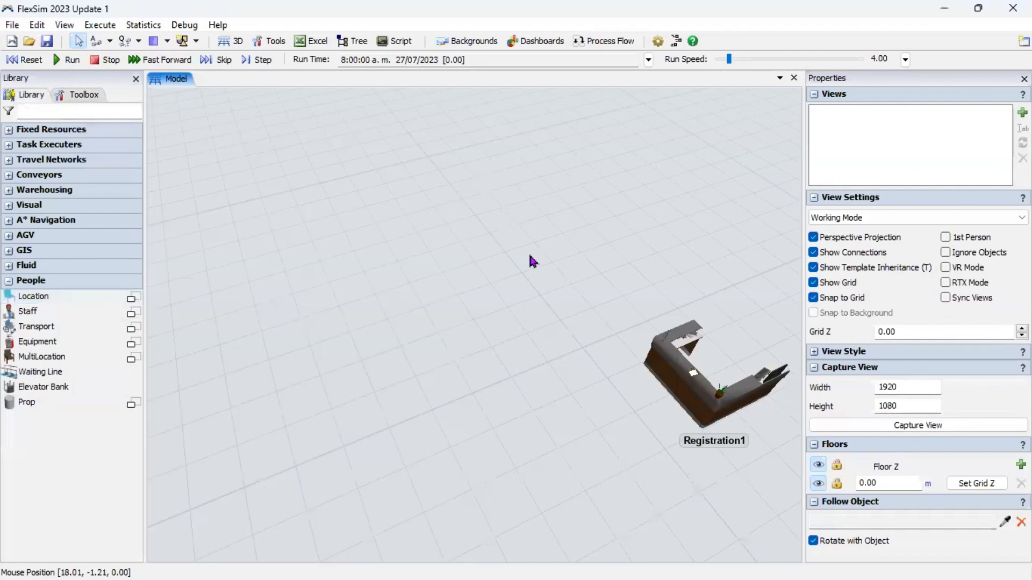
scroll(542, 272, "down", 5)
left_click_drag(543, 274, 408, 247)
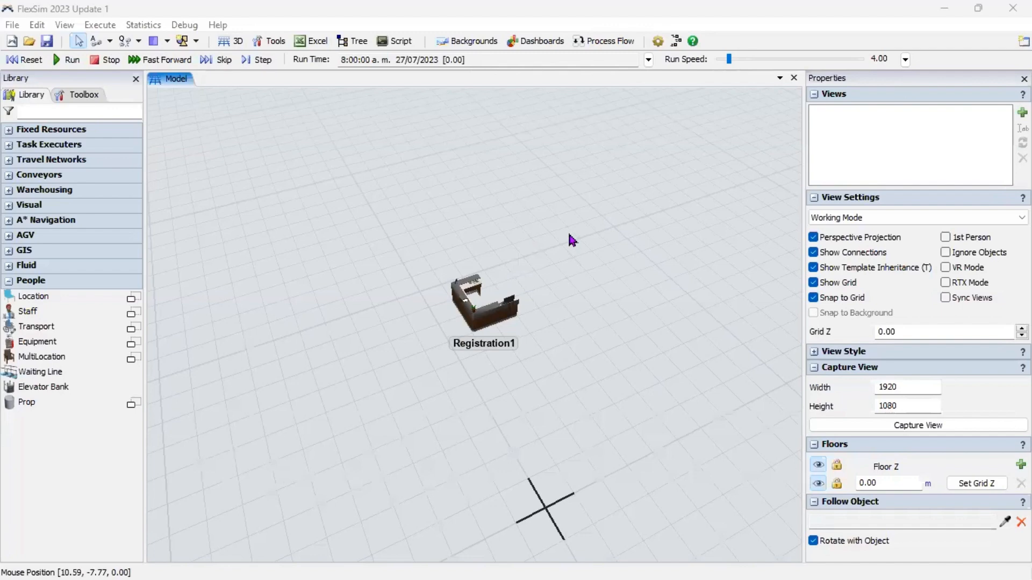
- Add a preset Arrivals process flow and open the arrivals editor of the Source in its first activity block
left_click(604, 43)
mouse_move(627, 76)
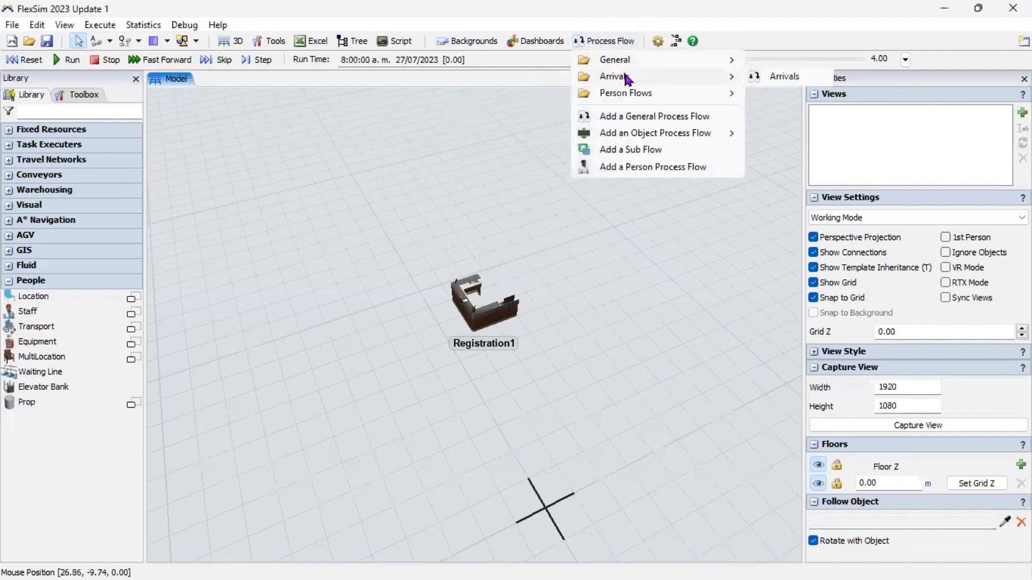
left_click(761, 75)
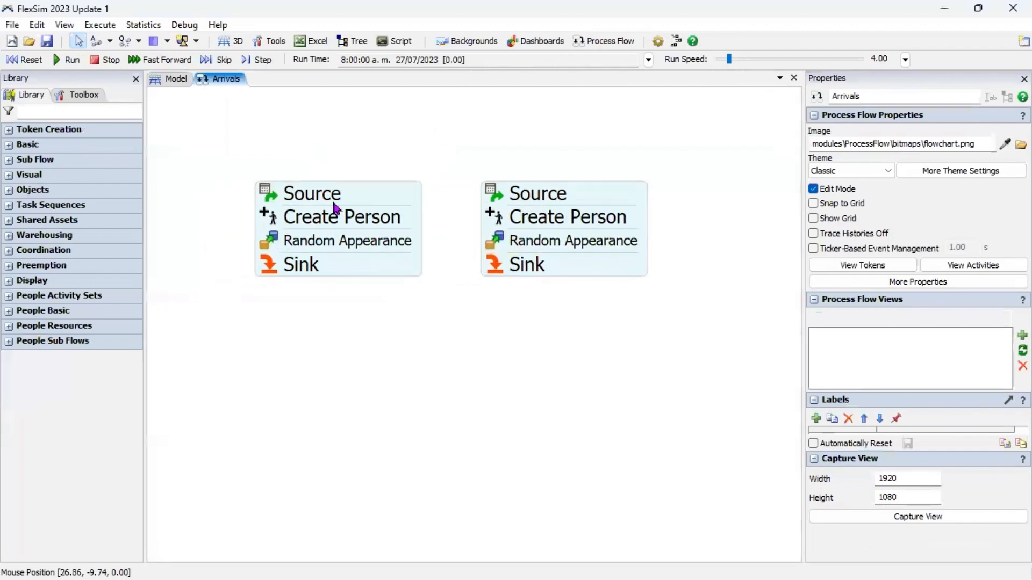
left_click(335, 202)
left_click(816, 113)
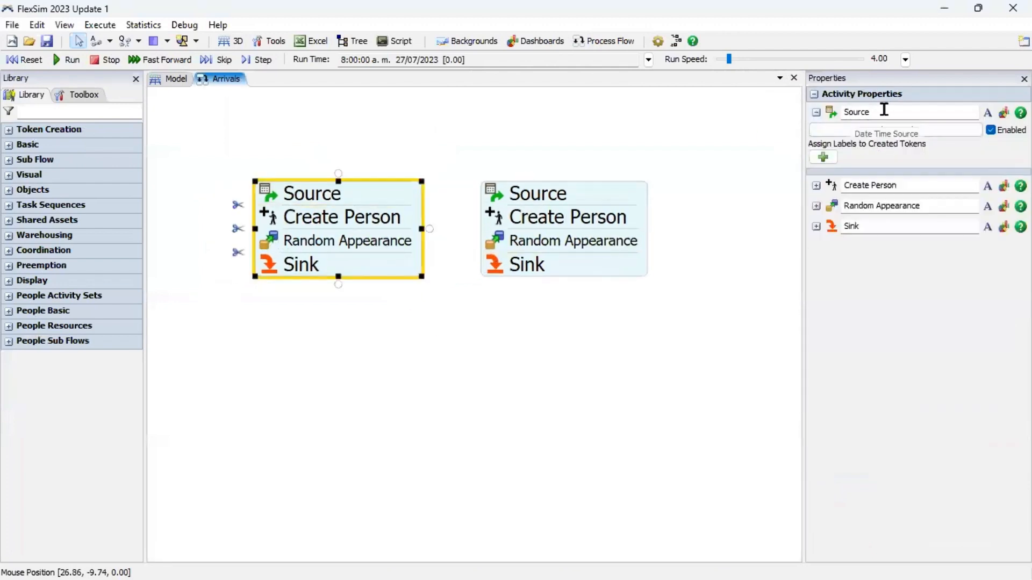
left_click(892, 132)
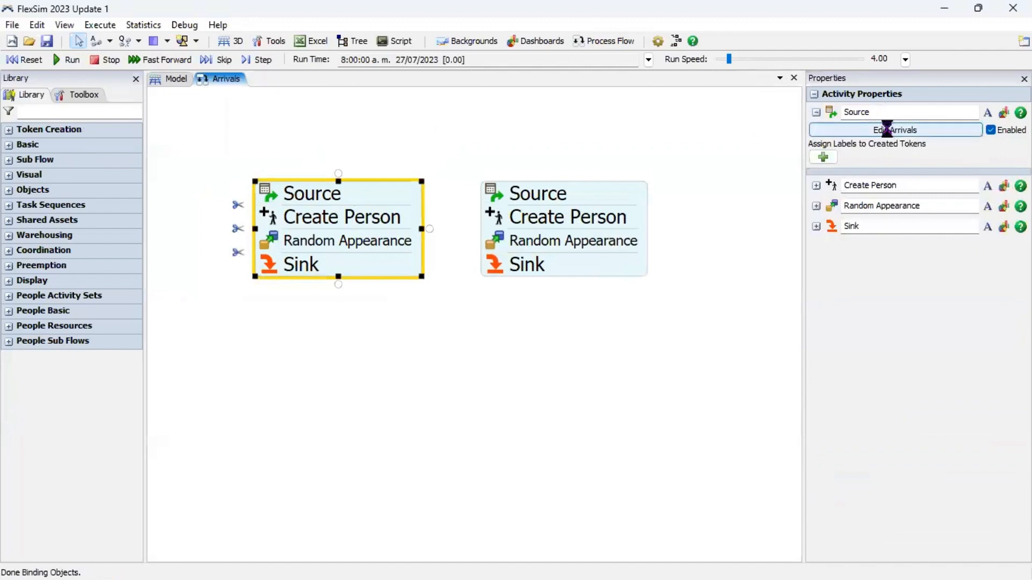
- Generate a Daily arrivals table with a division length of 30 Minutes
left_click(403, 122)
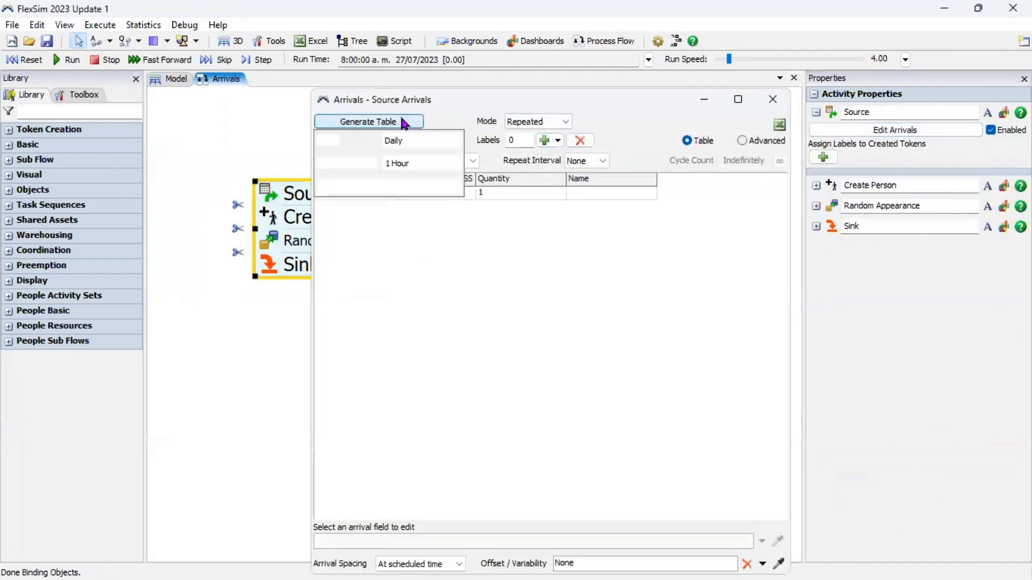
left_click(422, 163)
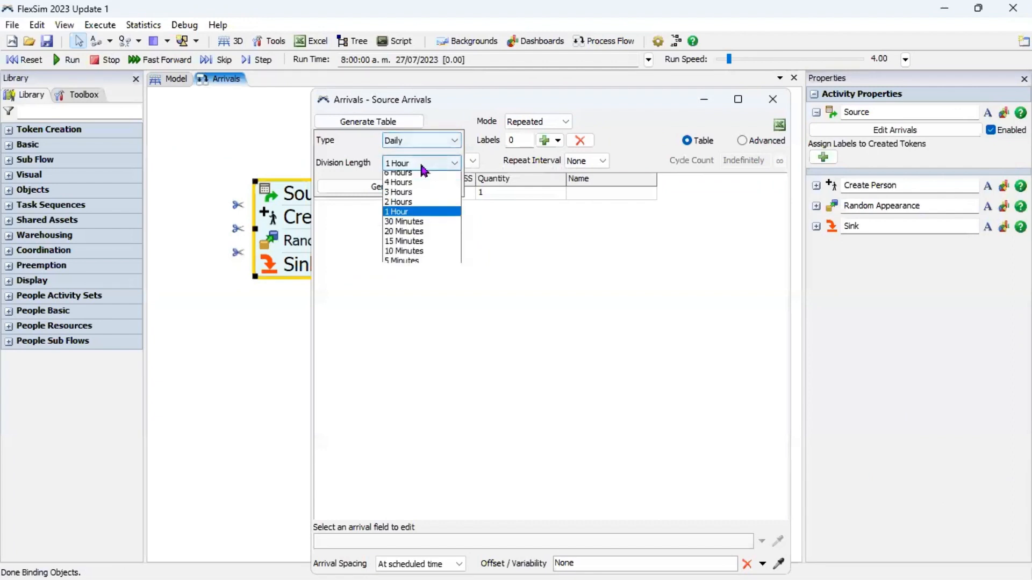
left_click(404, 256)
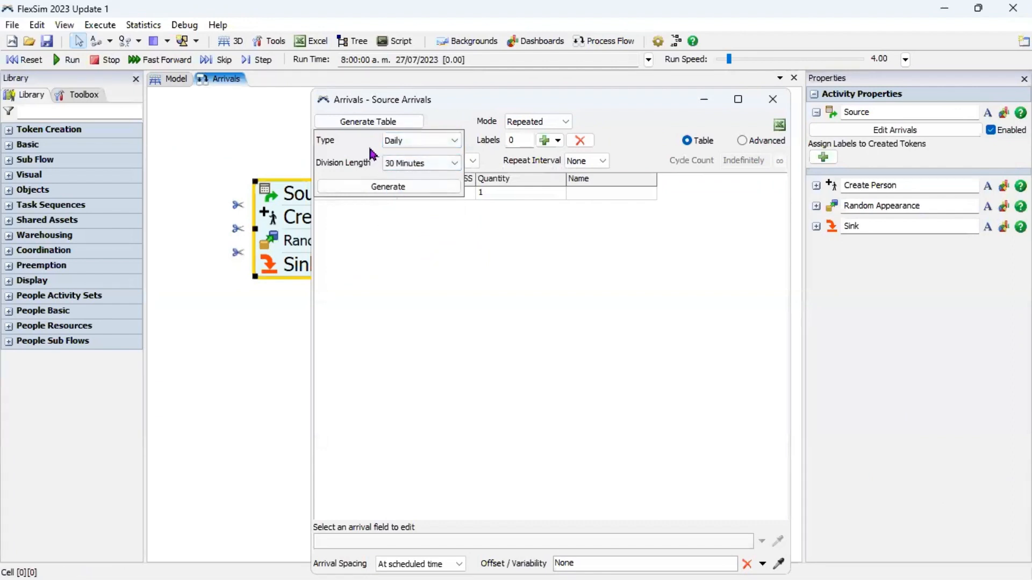
left_click(375, 186)
left_click(375, 208)
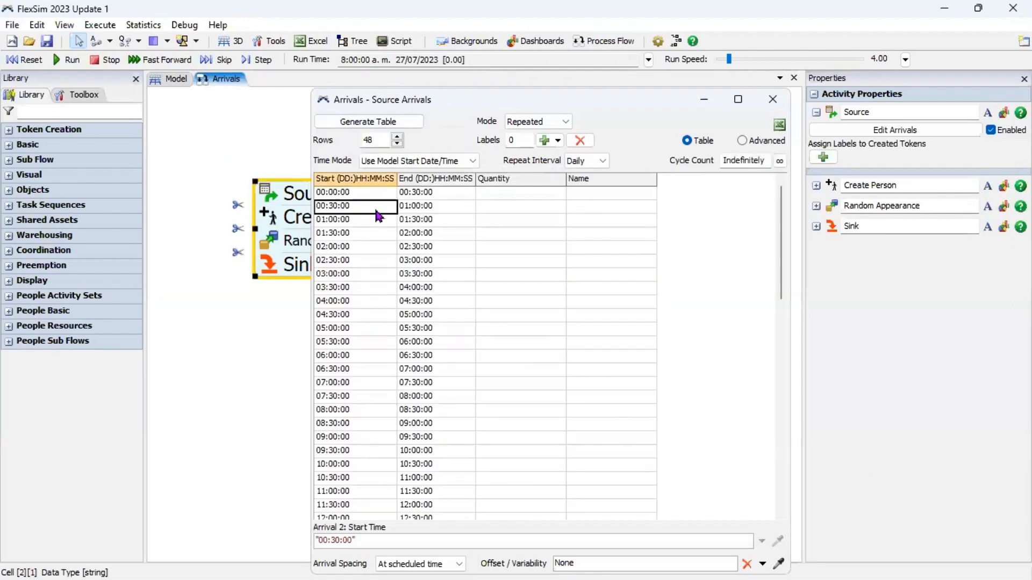
- Set the first arrival interval to start at 08:00:00 and end at 08:30:00
left_click(364, 195)
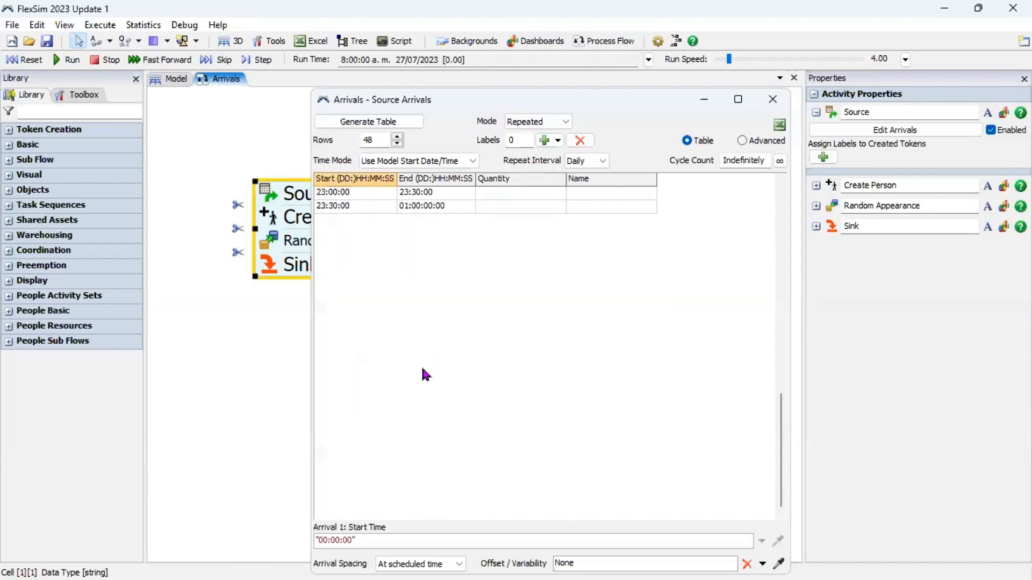
double_click(369, 196)
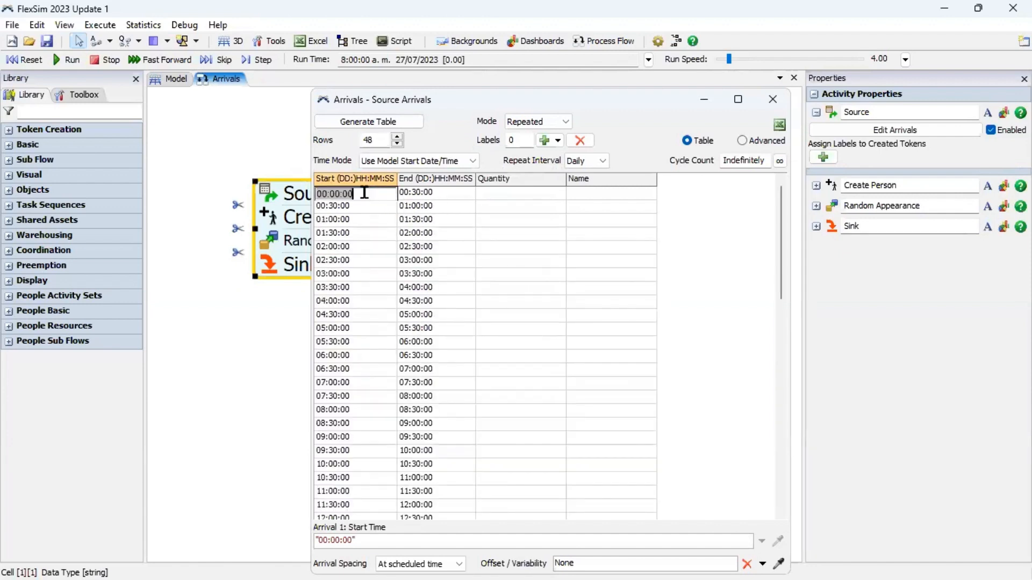
left_click(326, 194)
key("BackSpace")
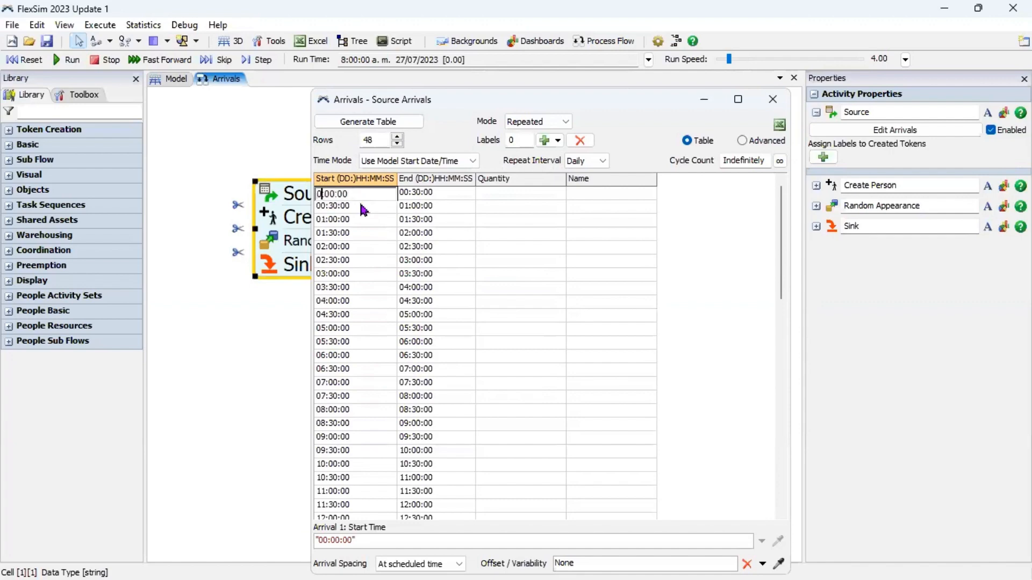
type("8")
double_click(403, 195)
double_click(405, 194)
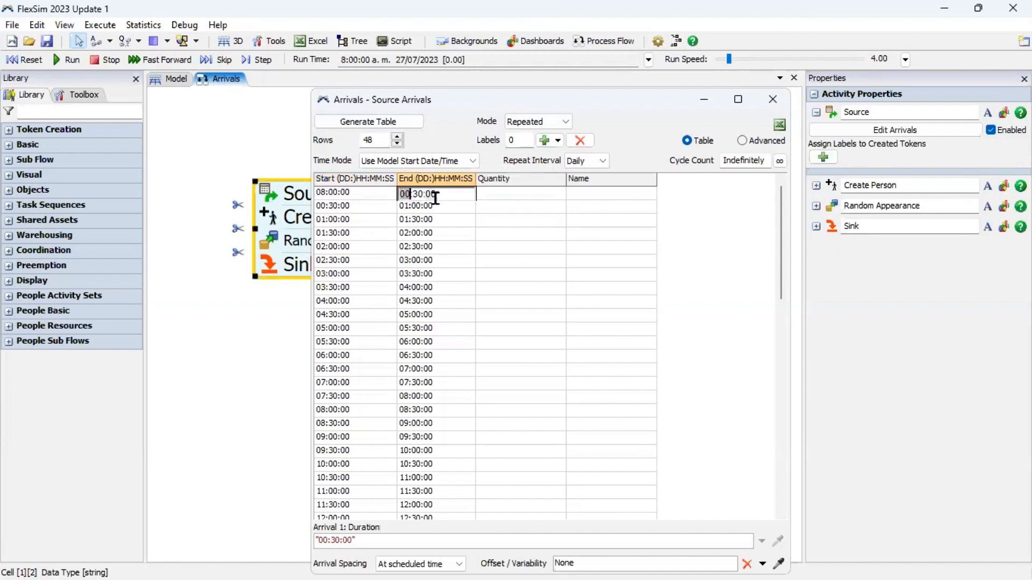
type("08")
left_click(443, 220)
- Cut the generated arrivals table down to 8 rows
left_click_drag(375, 141, 352, 148)
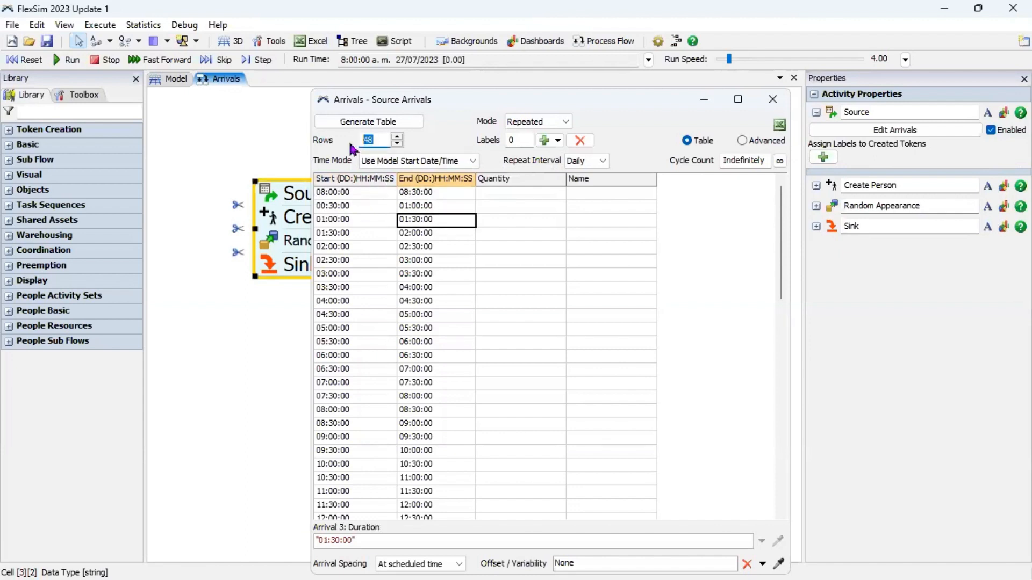
type("8")
key("Return")
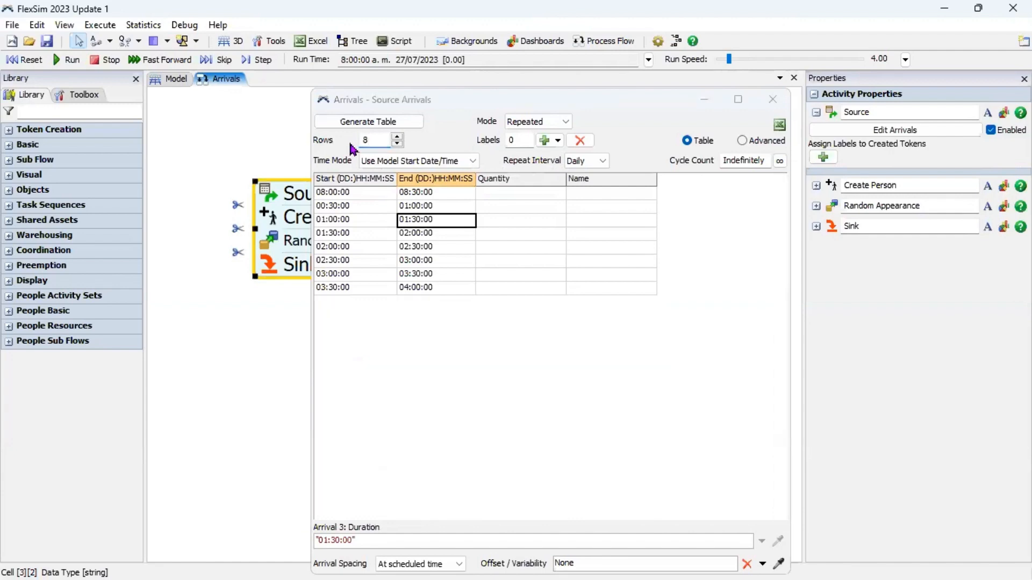
left_click(409, 328)
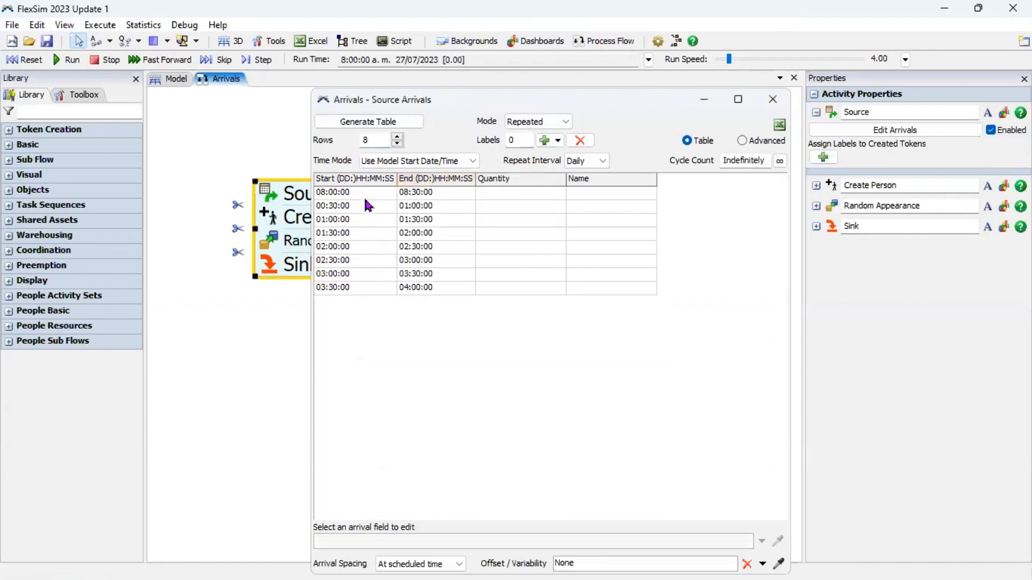
- Reduce the arrivals table to 1 row and expand it again to 8 rows so the half-hour intervals continue from the first one
left_click_drag(371, 141, 344, 150)
type("1")
key("Return")
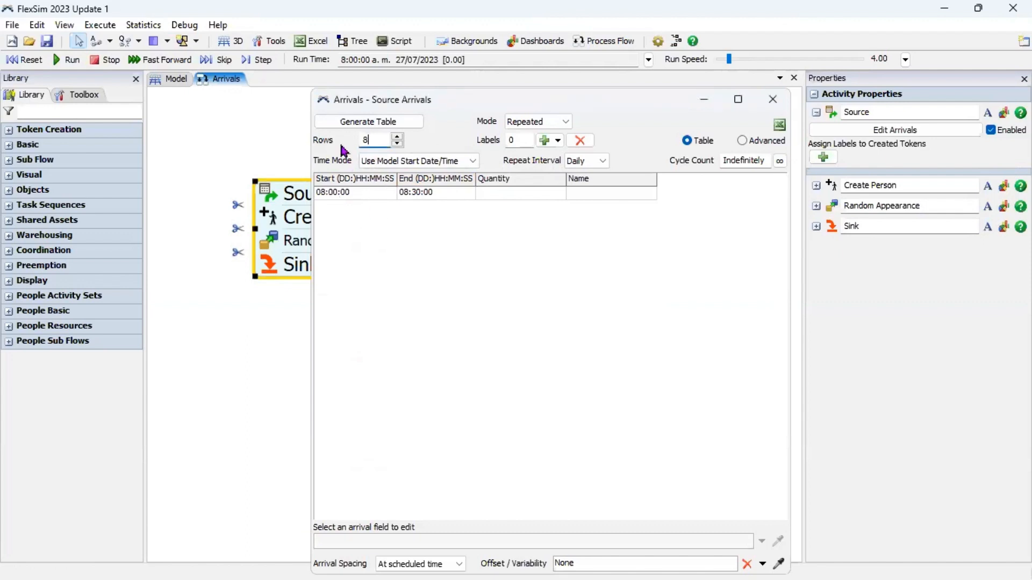
type("8")
key("Return")
- Check the start and end times of the successive arrival intervals and the Quantity cells that go with them
left_click(362, 197)
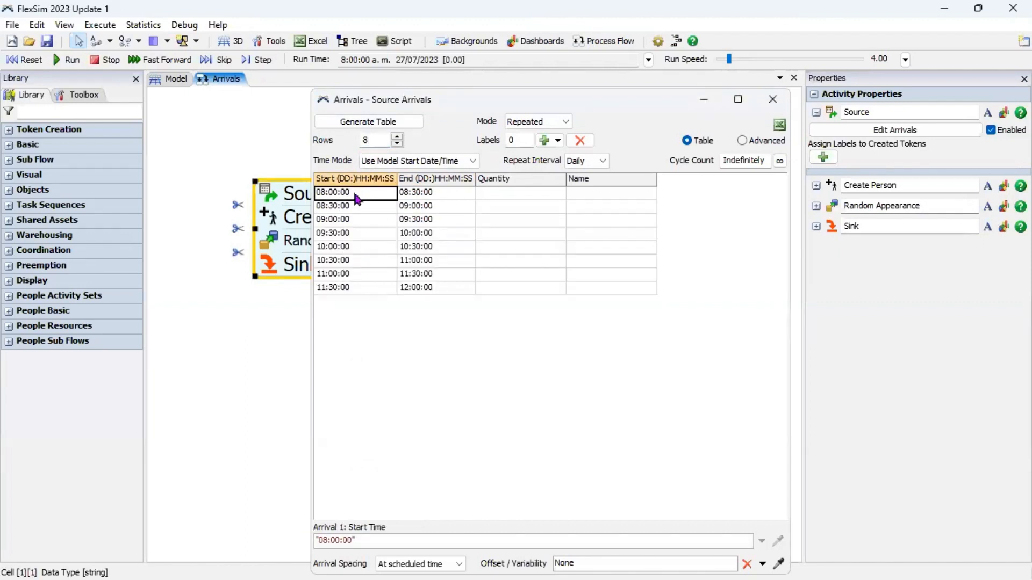
left_click(410, 194)
left_click(365, 198)
left_click(373, 208)
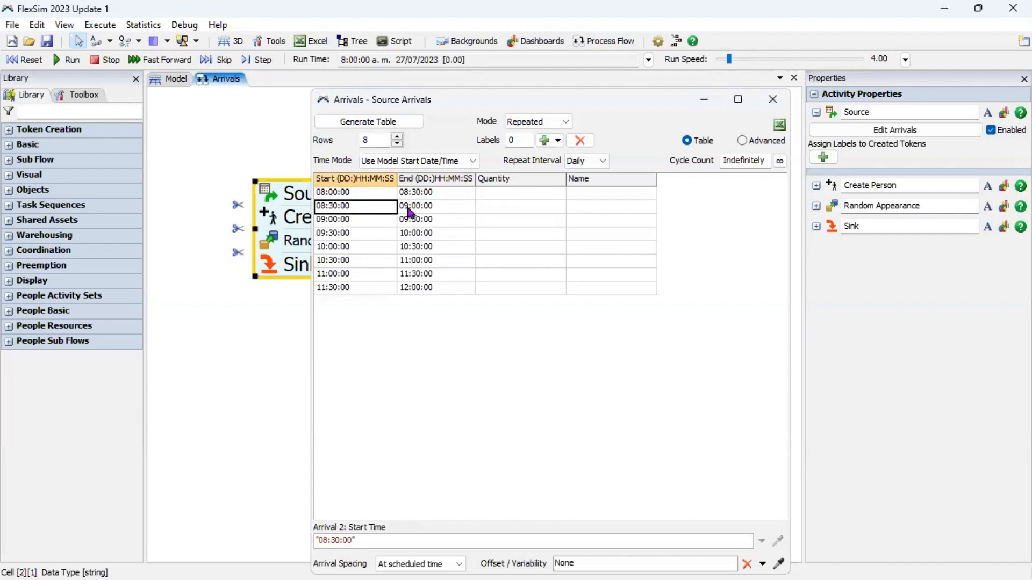
left_click(409, 209)
left_click(374, 221)
left_click(408, 223)
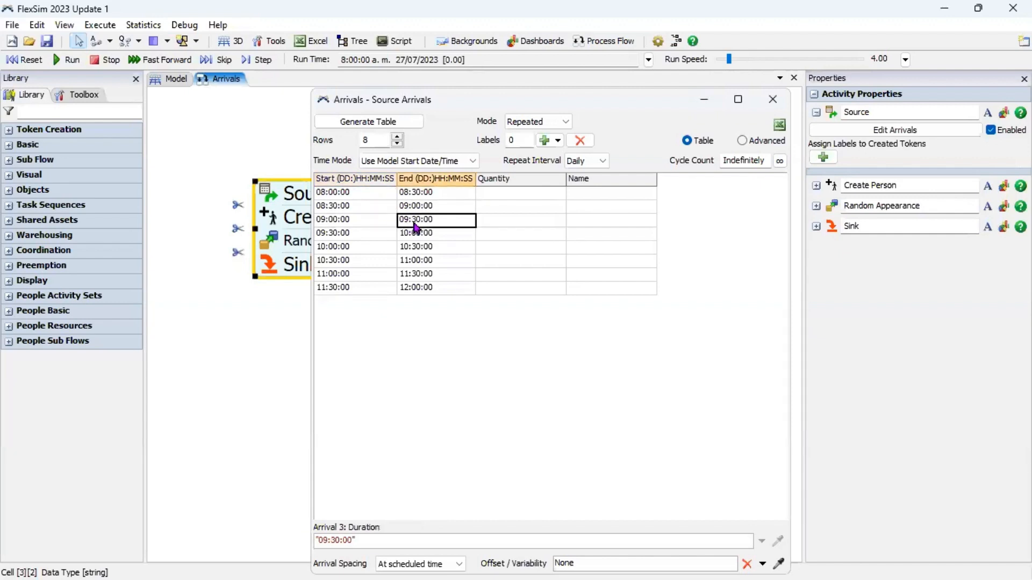
left_click(364, 238)
left_click(407, 237)
left_click(382, 249)
left_click(415, 249)
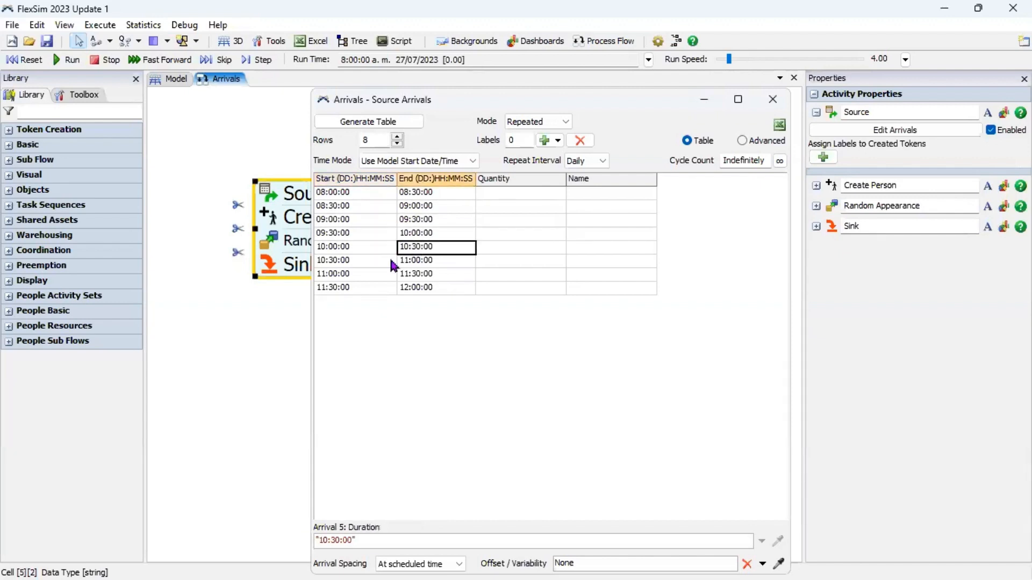
left_click_drag(542, 201, 534, 292)
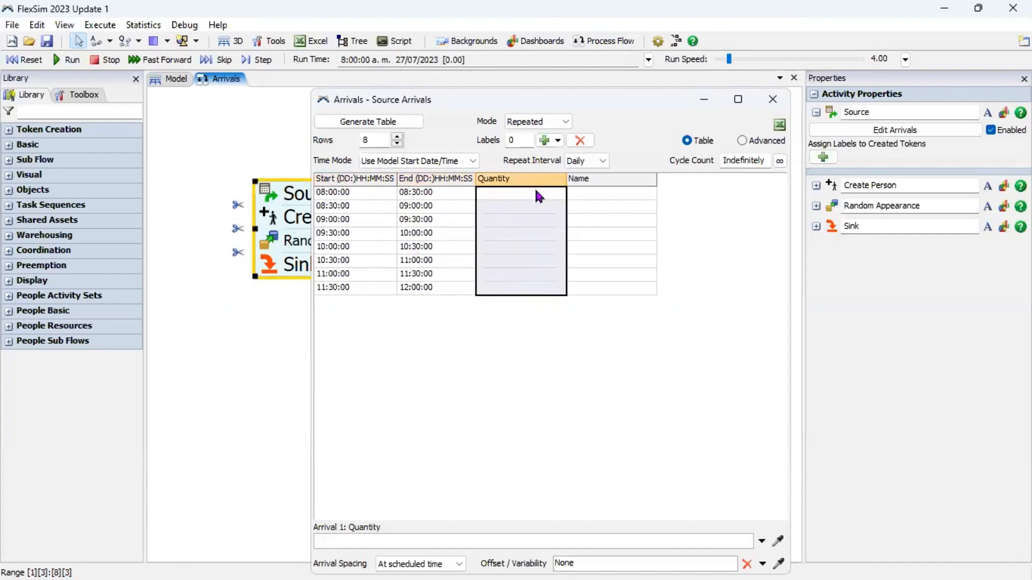
left_click(519, 194)
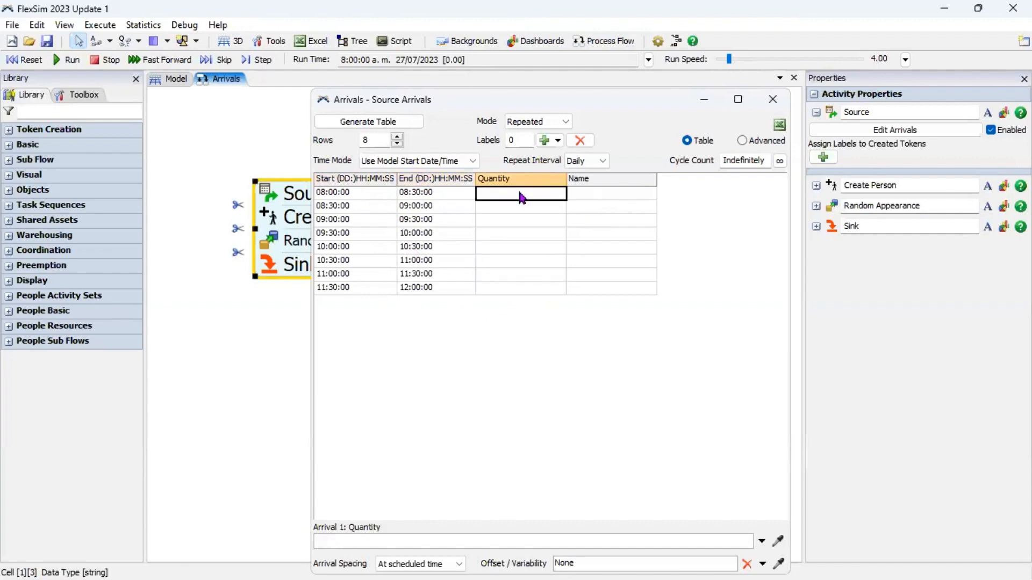
- Add a number label column to the arrivals table and name it Tipo
left_click(544, 140)
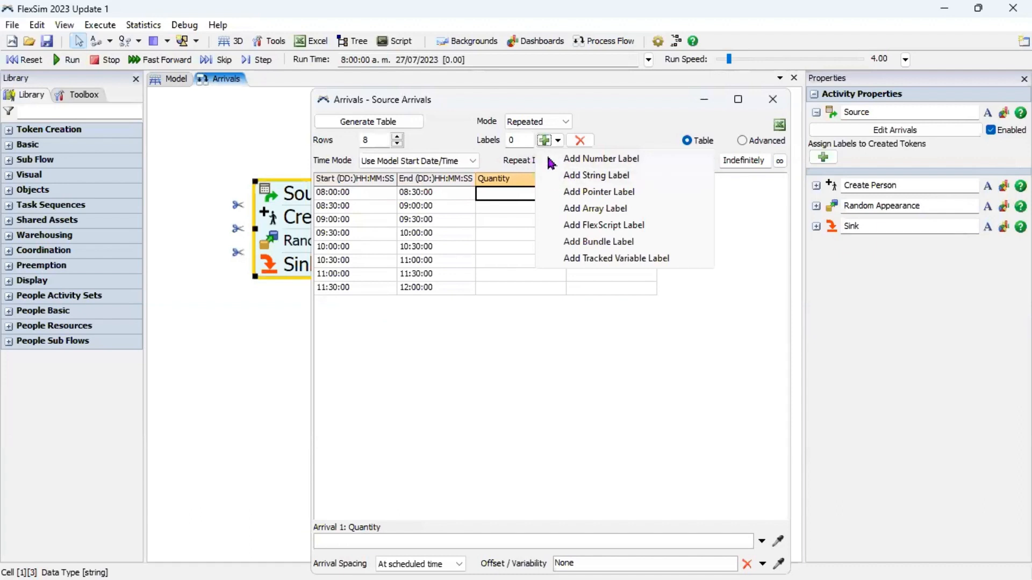
left_click(558, 160)
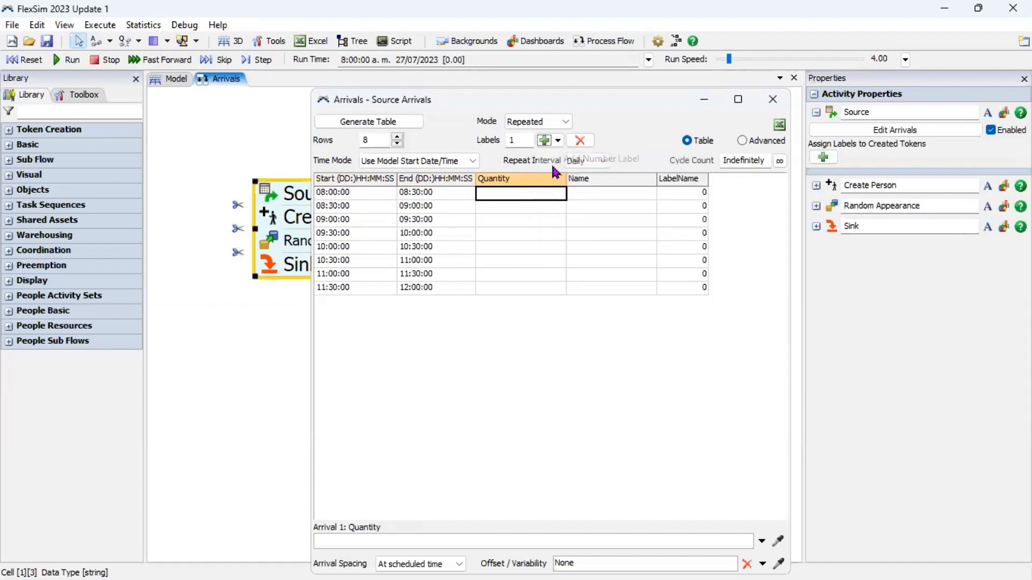
double_click(684, 180)
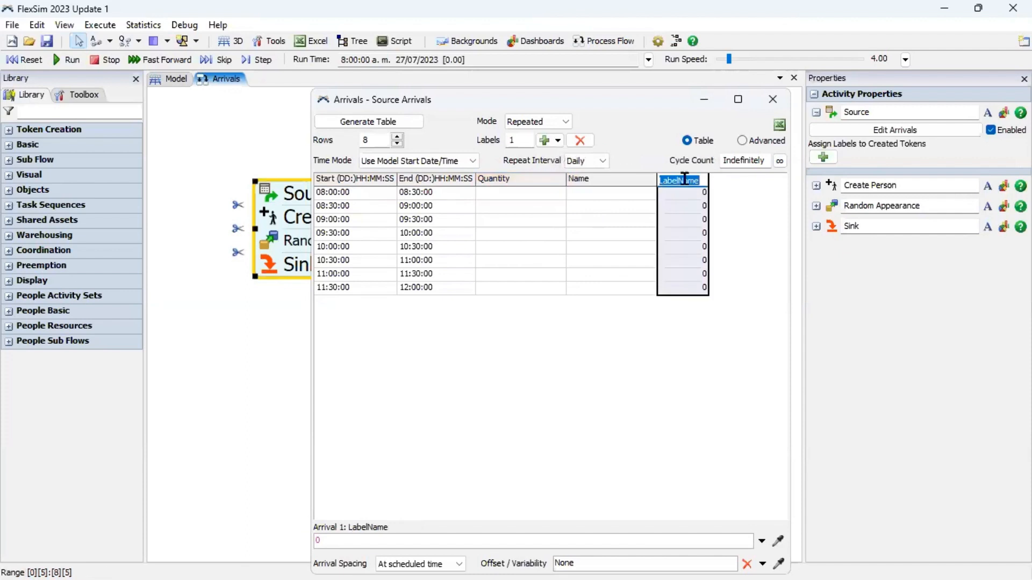
type("Tipo")
- Set the Tipo label of the first three arrival rows to 1, 2 and 3, and check the entries
left_click(696, 197)
type("1")
key("Return")
type("2")
key("Return")
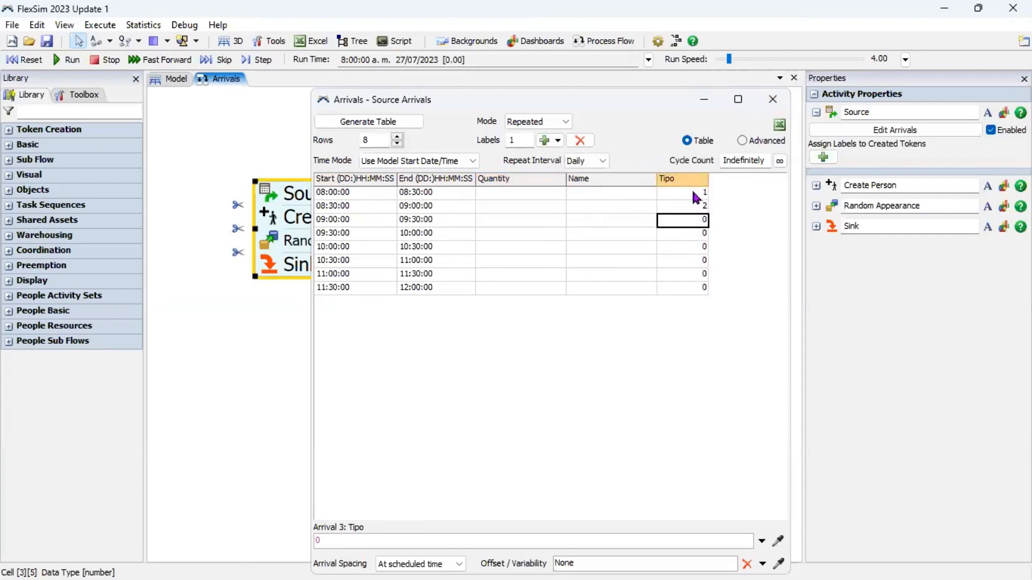
type("3")
key("Return")
left_click(693, 193)
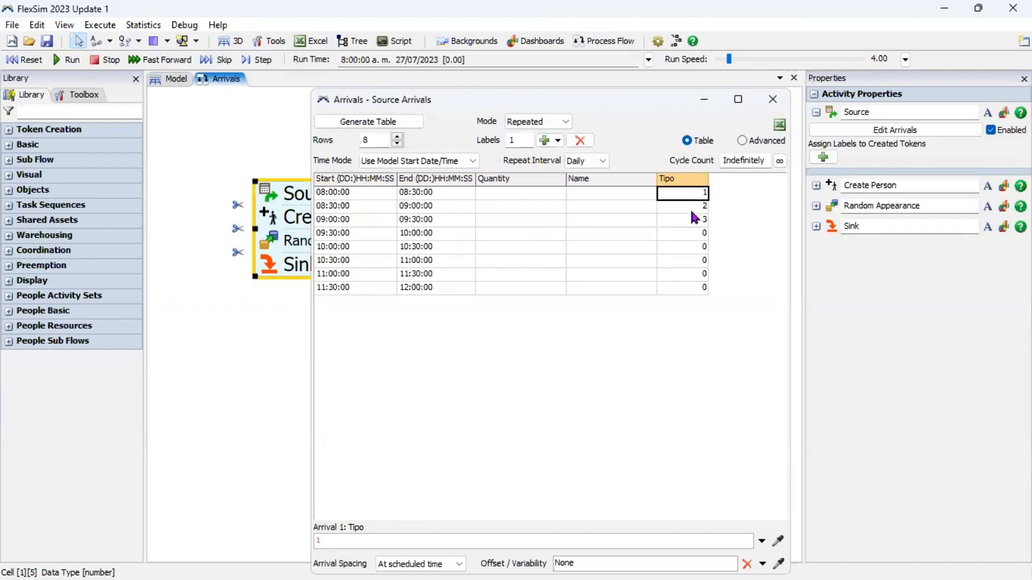
left_click(686, 207)
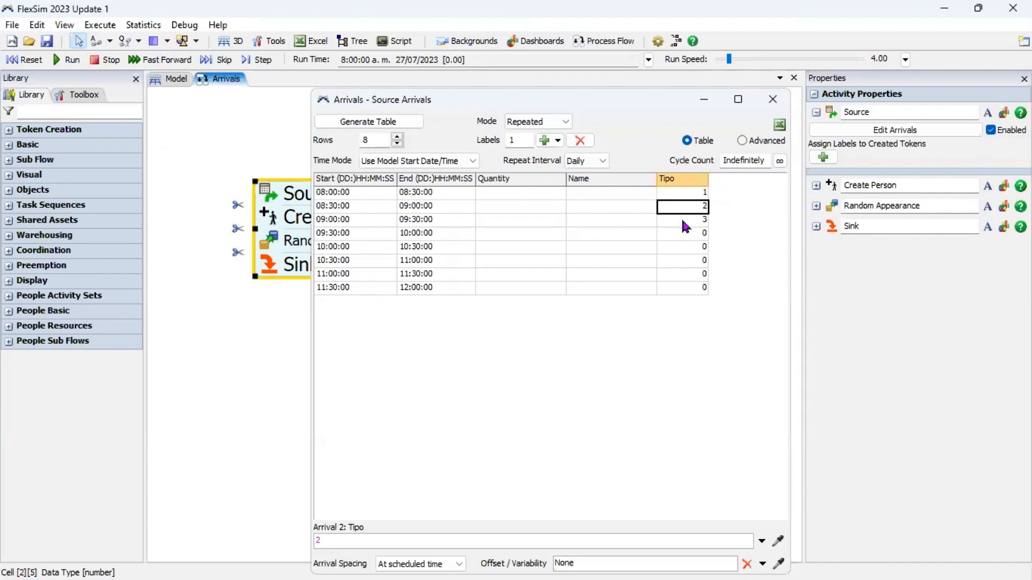
left_click(684, 222)
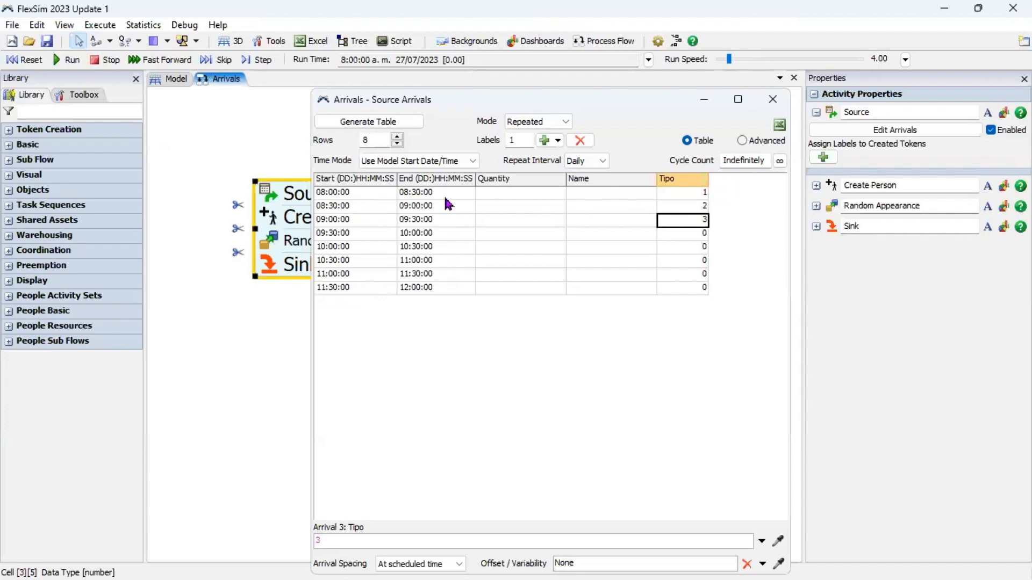
- Set the Quantity of the 08:00:00 to 08:30:00 arrival to a discrete uniform distribution with minimum 50 and maximum 90
left_click(519, 194)
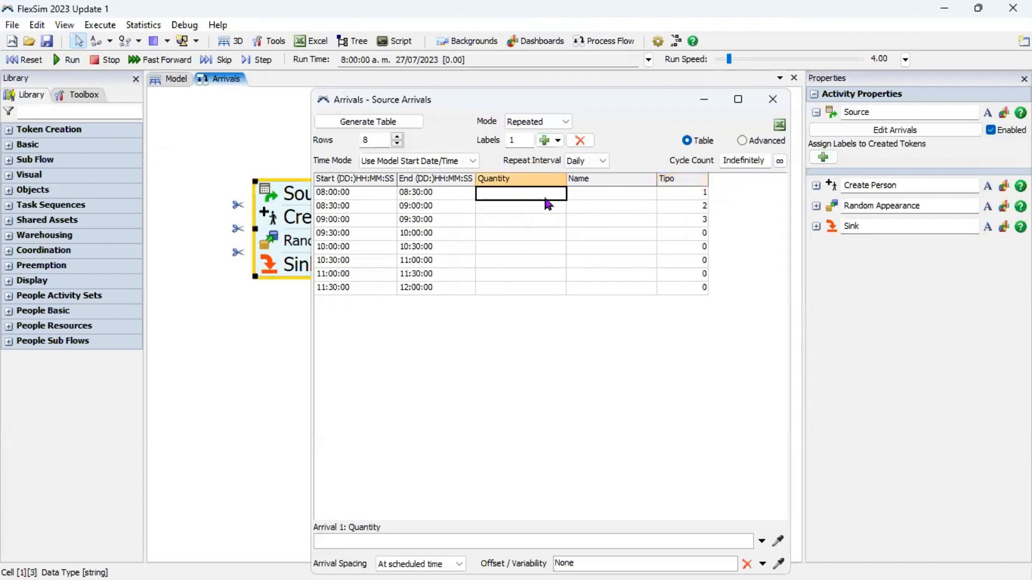
mouse_move(594, 90)
left_mouse_down()
mouse_move(595, 145)
mouse_move(605, 86)
left_mouse_up()
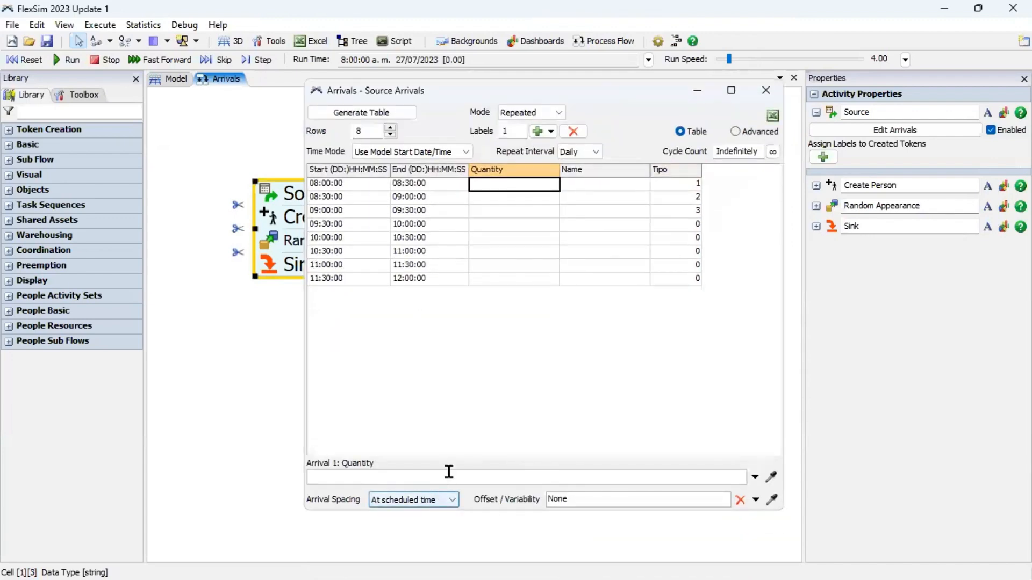
left_click(487, 473)
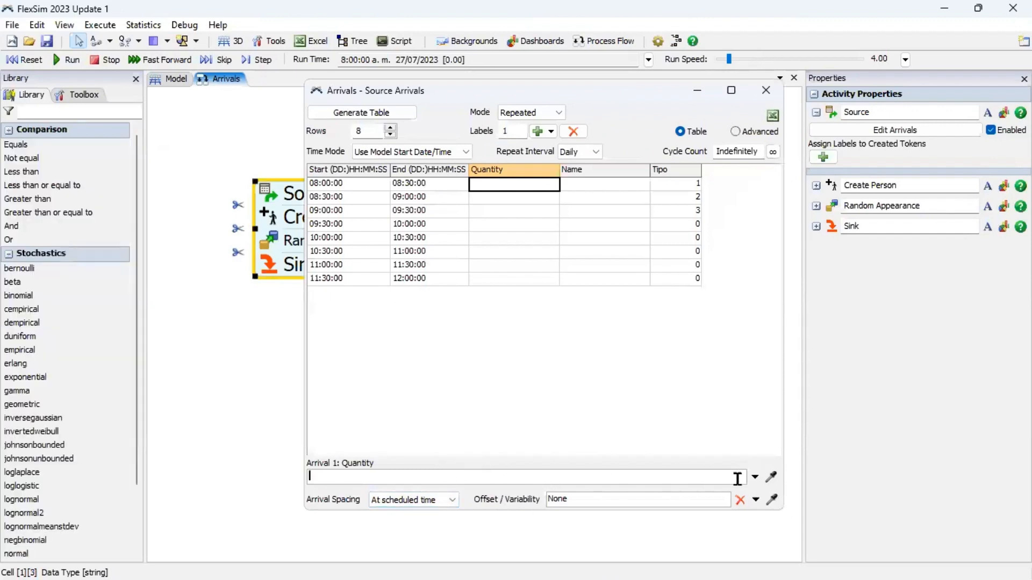
left_click(755, 478)
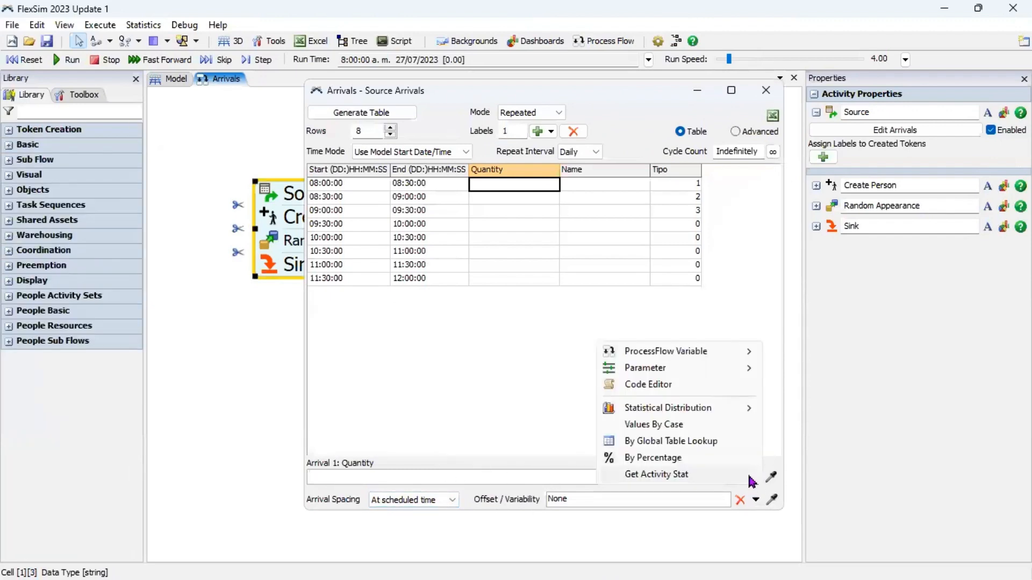
mouse_move(727, 413)
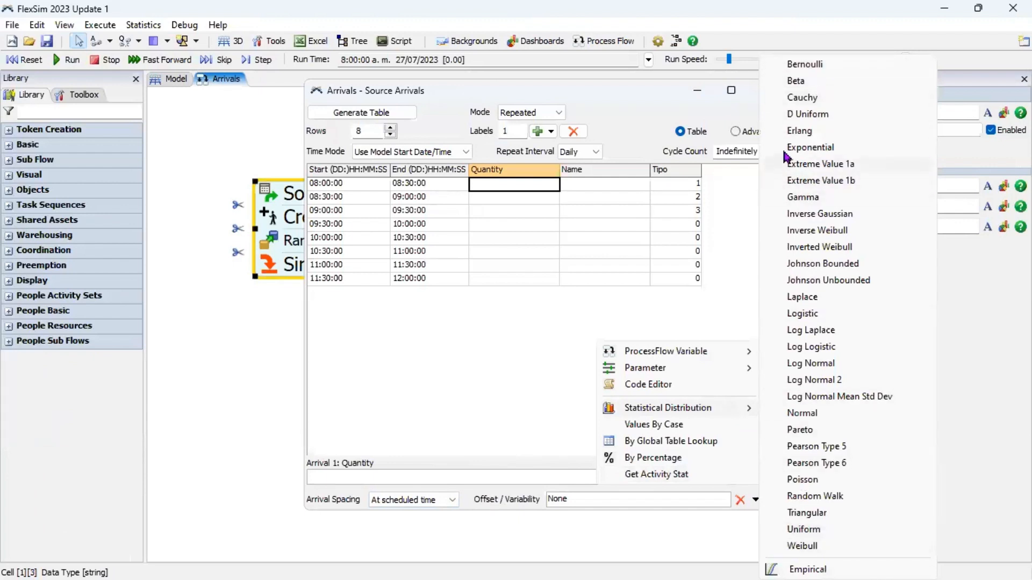
left_click(788, 114)
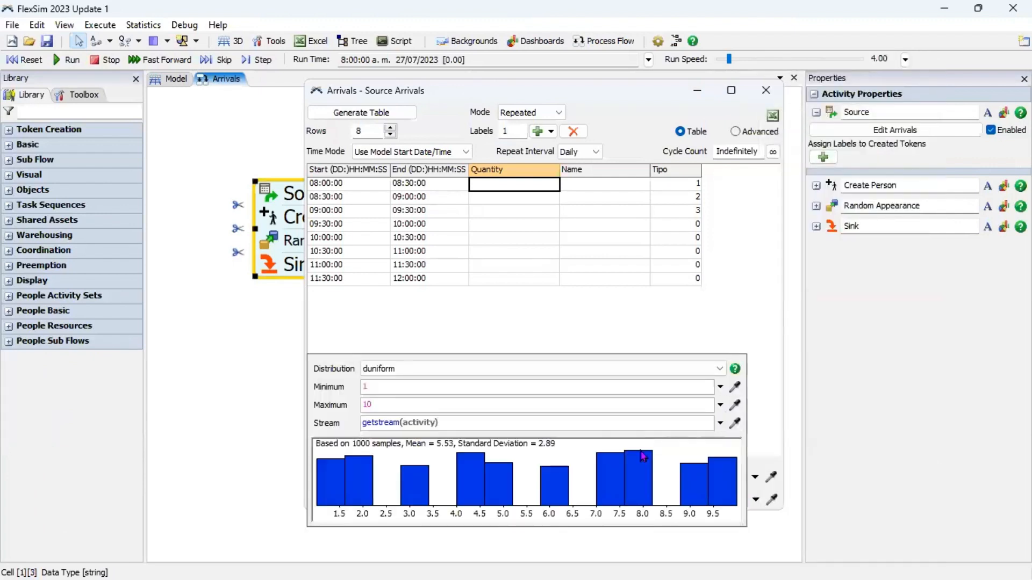
left_click(391, 387)
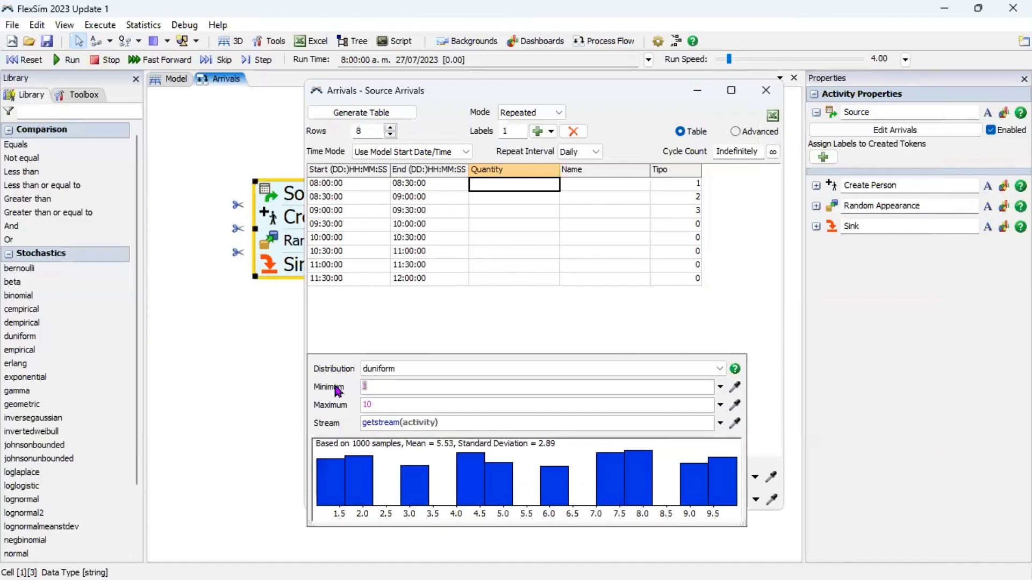
type("50")
key("Tab")
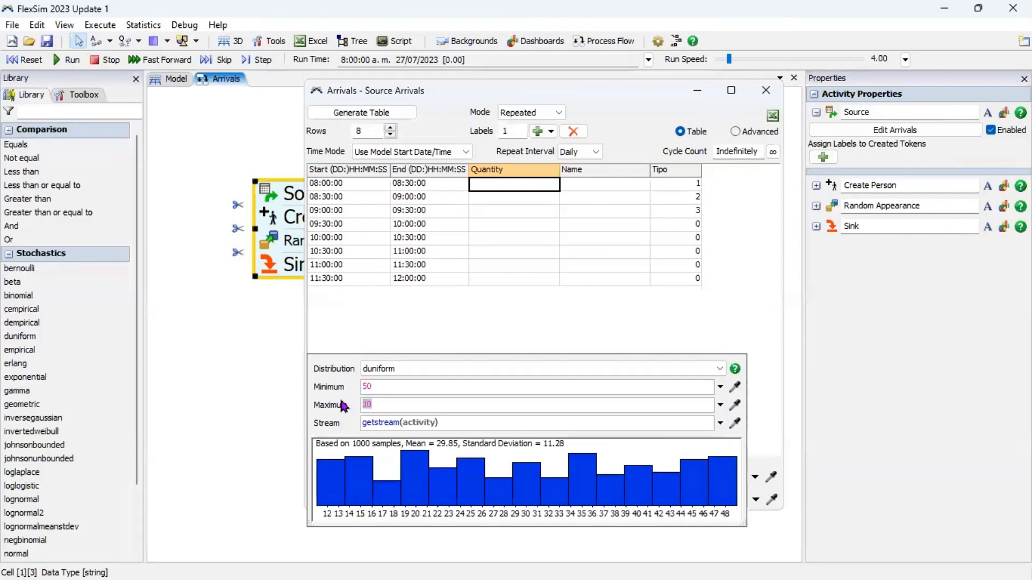
left_click(388, 312)
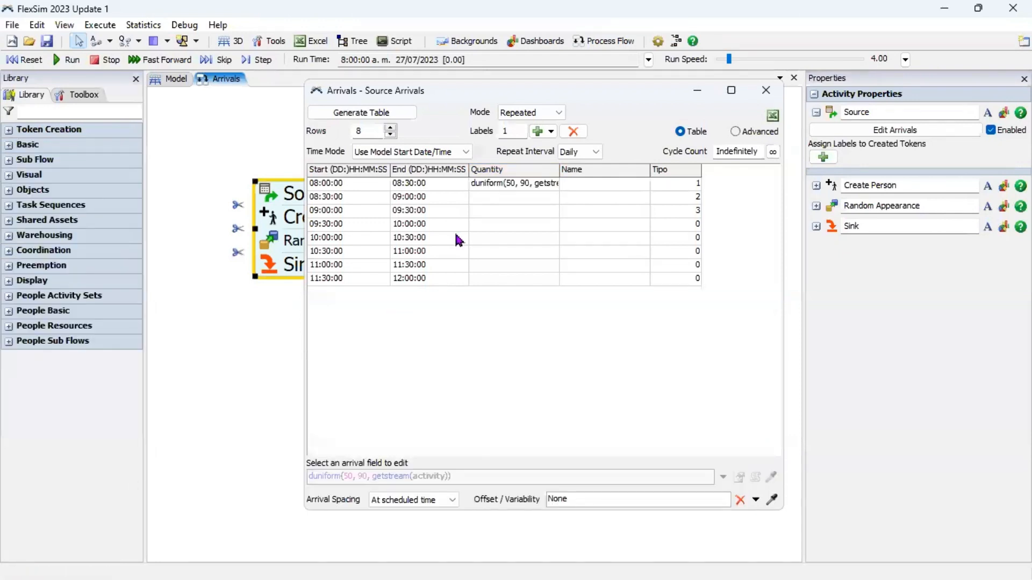
- Widen the Quantity column slightly and check the first arrival's start time, end time and quantity expression
left_click_drag(560, 170, 585, 169)
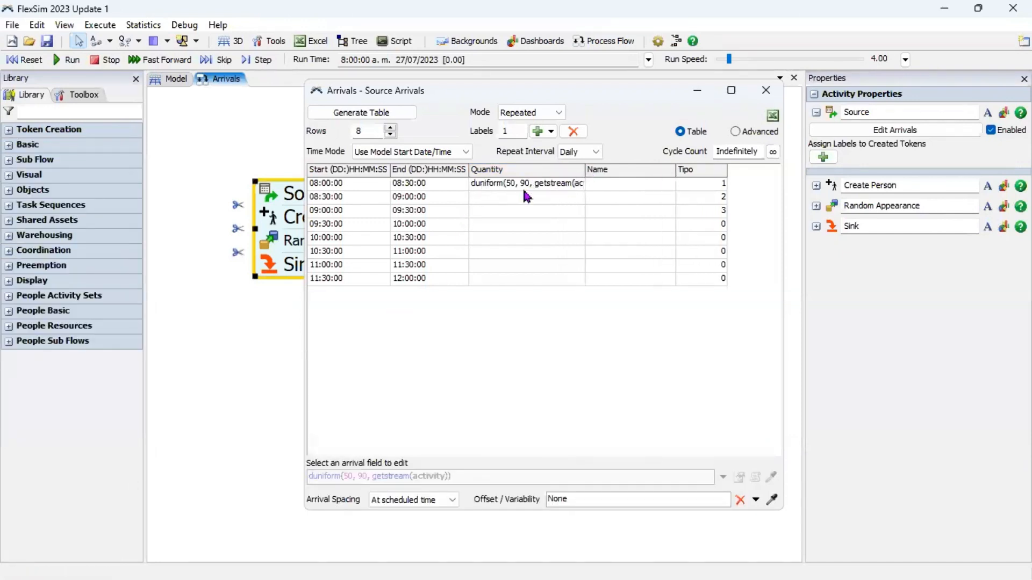
left_click_drag(388, 186, 499, 188)
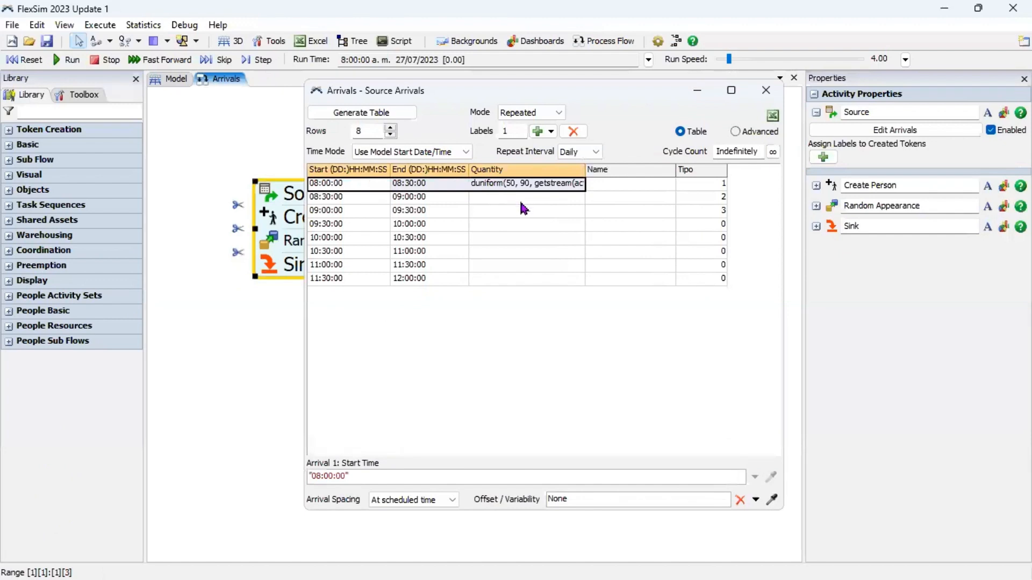
left_click(524, 329)
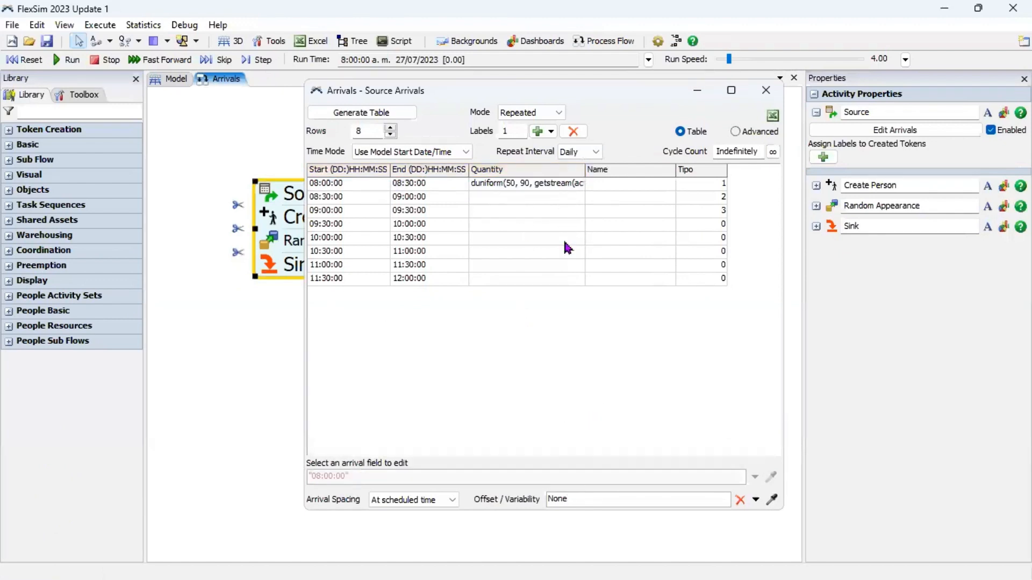
- Look through the statistical distributions available for the arrivals' Offset / Variability setting
left_click(603, 500)
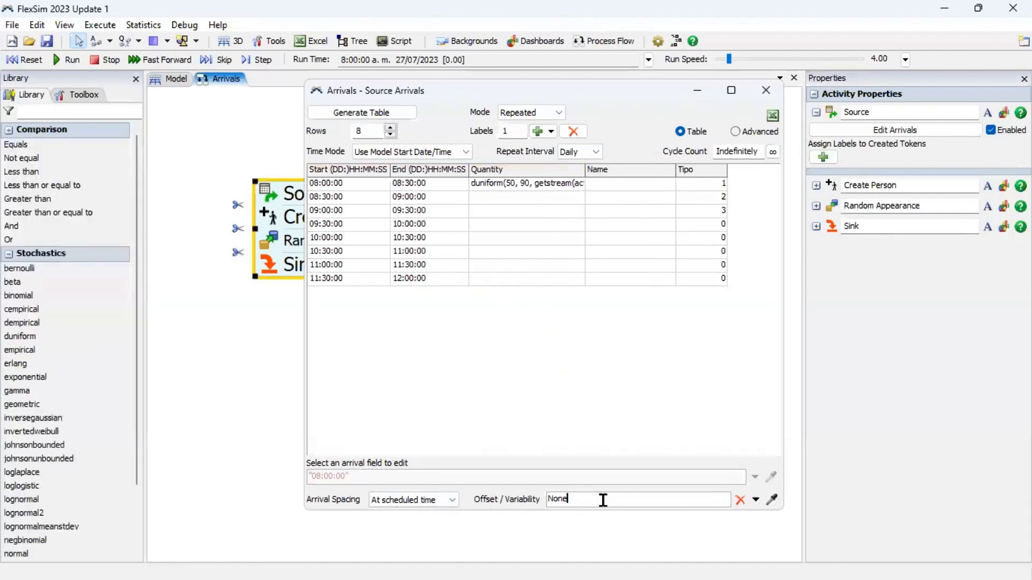
left_click(756, 500)
mouse_move(733, 435)
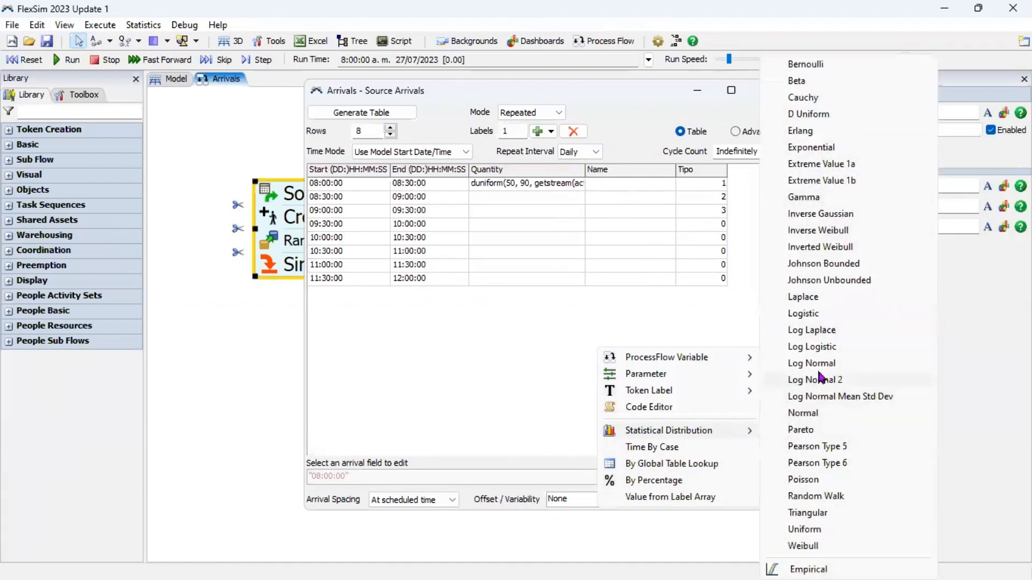
left_click(537, 389)
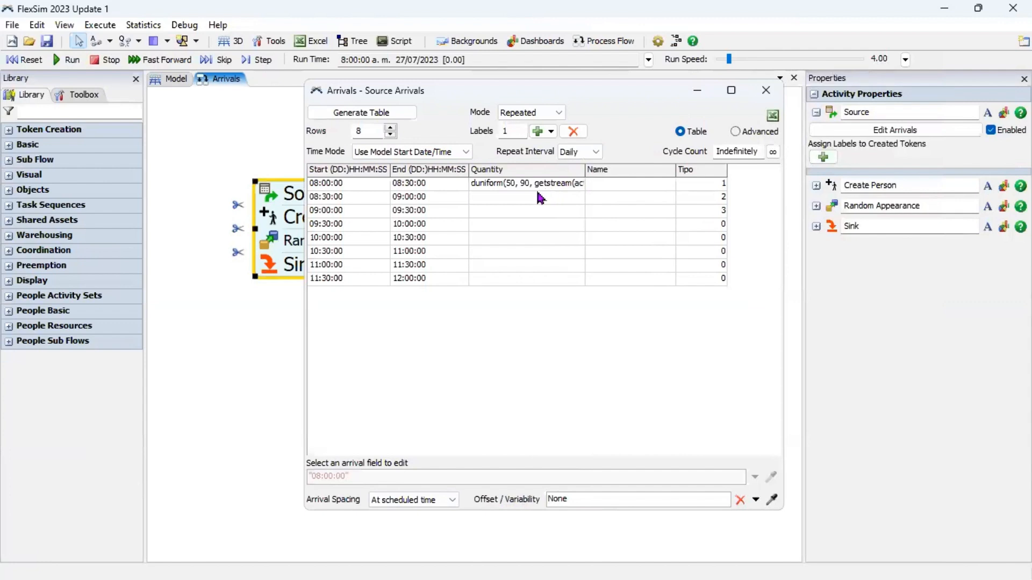
- Widen the Quantity column to fit the full duniform expression, and review the times and quantities of all eight arrival rows
left_click_drag(586, 169, 609, 169)
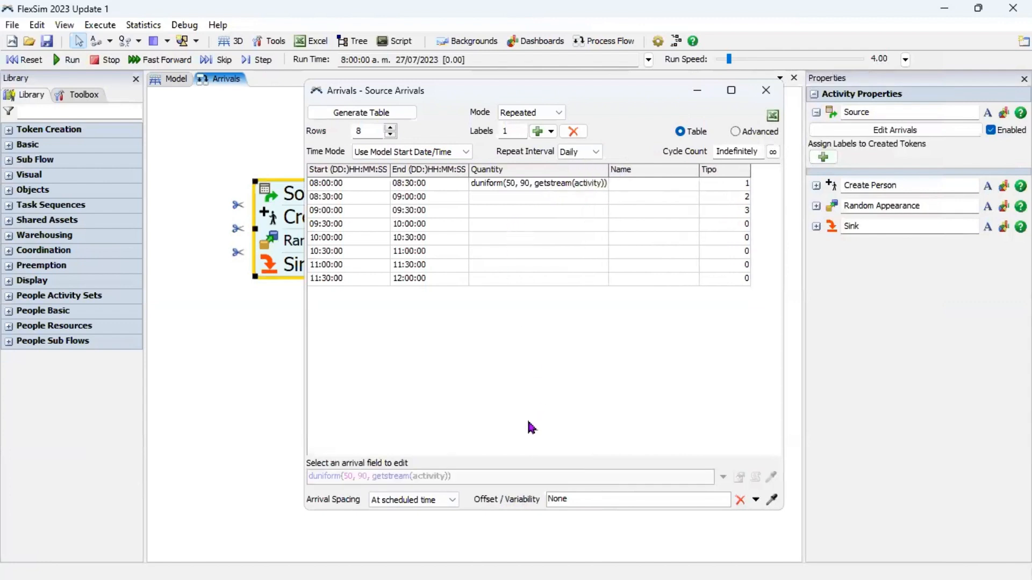
left_click_drag(362, 184, 525, 287)
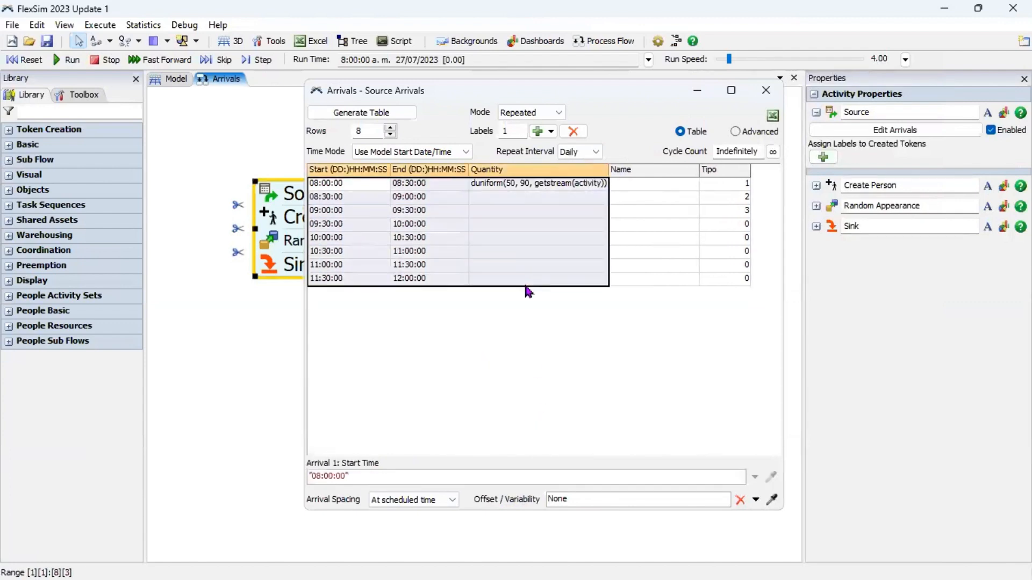
left_click(475, 183)
left_click(376, 186)
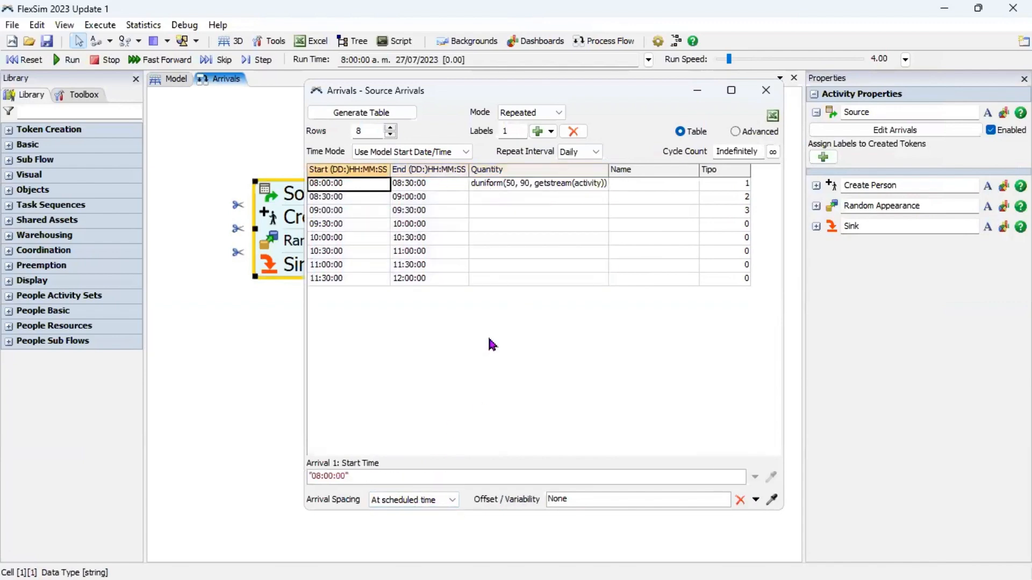
- Examine the Arrival Spacing options, then close the arrivals table and return to the 3D model view
left_click(428, 505)
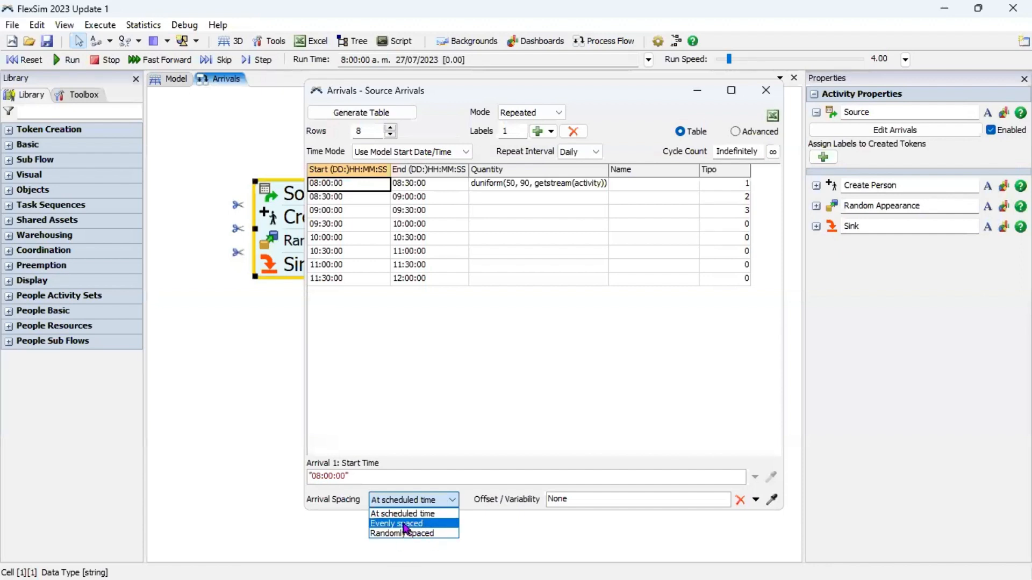
left_click(529, 378)
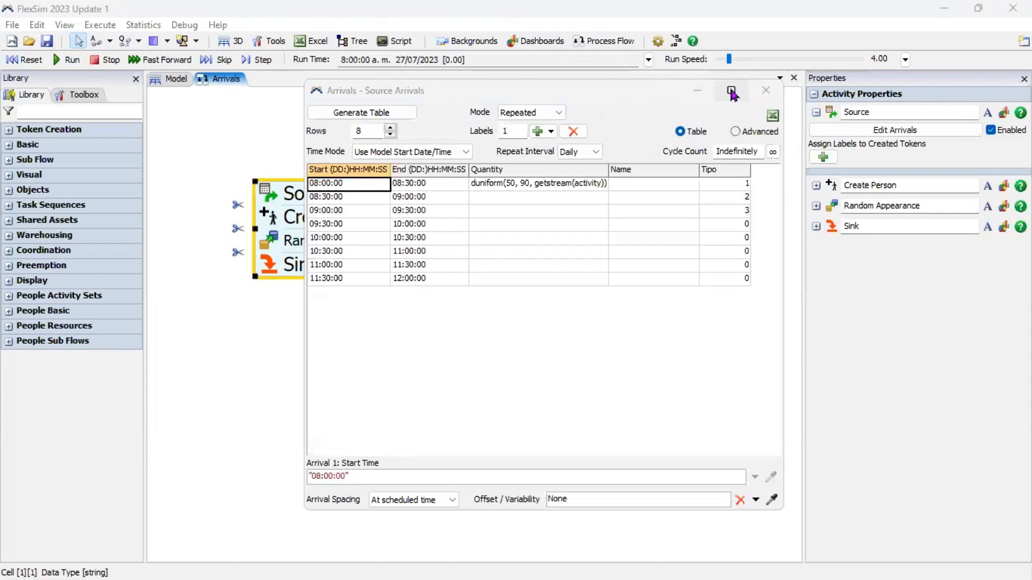
left_click(765, 91)
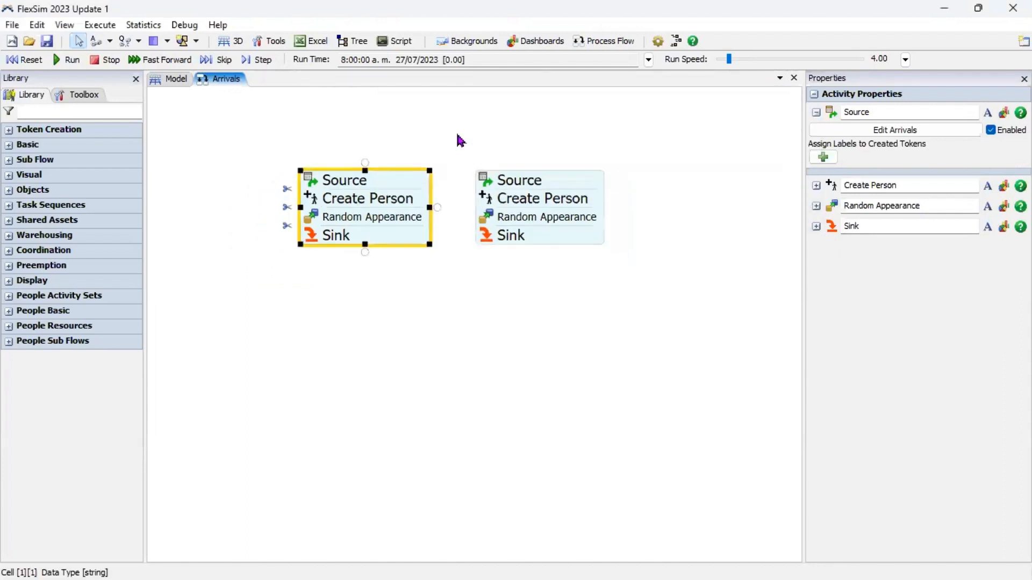
left_click(171, 80)
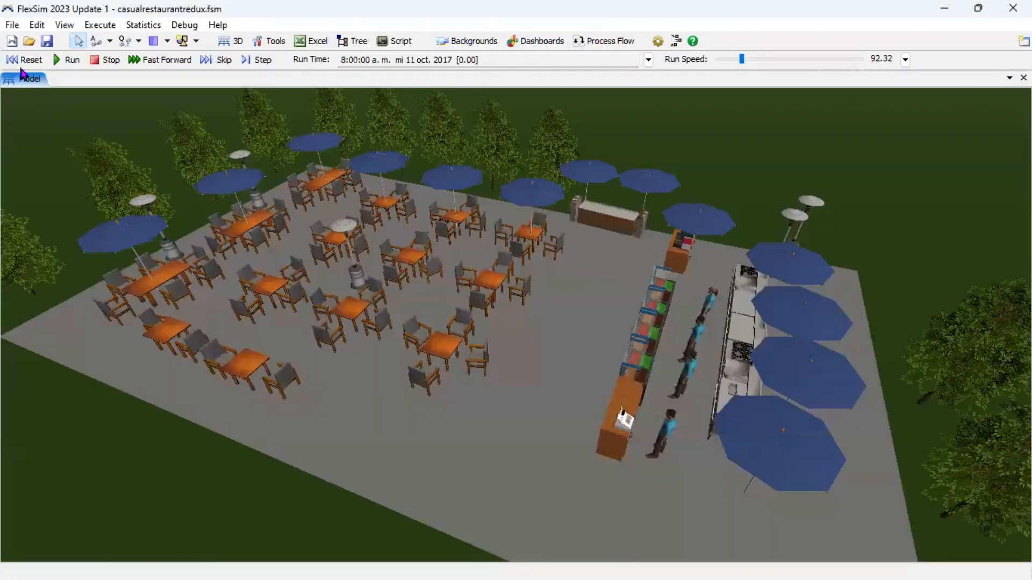
- Reset and run the casualrestaurantredux model, and reduce the run speed to 23.42 to watch the customers and staff
left_click(22, 59)
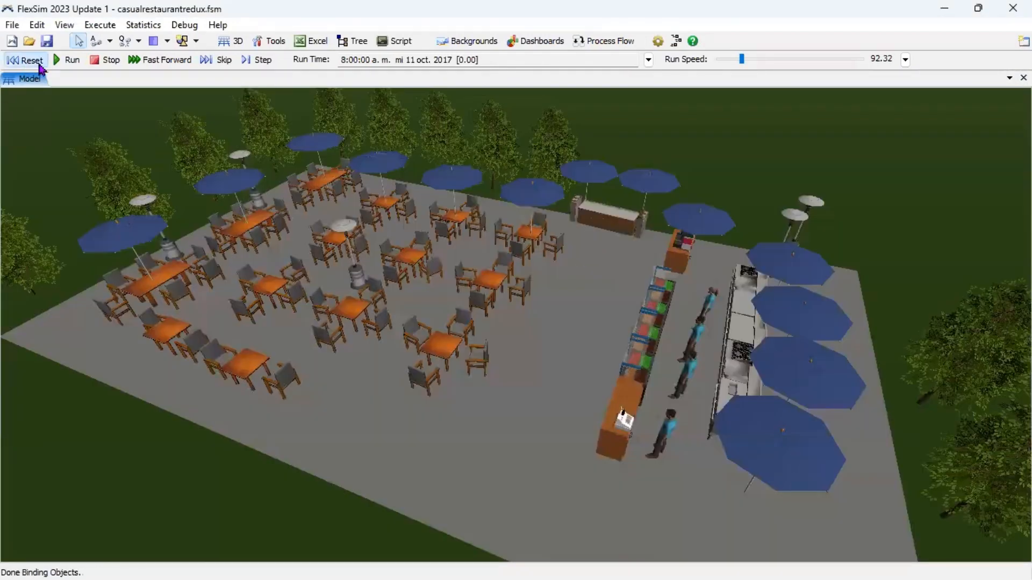
left_click(64, 60)
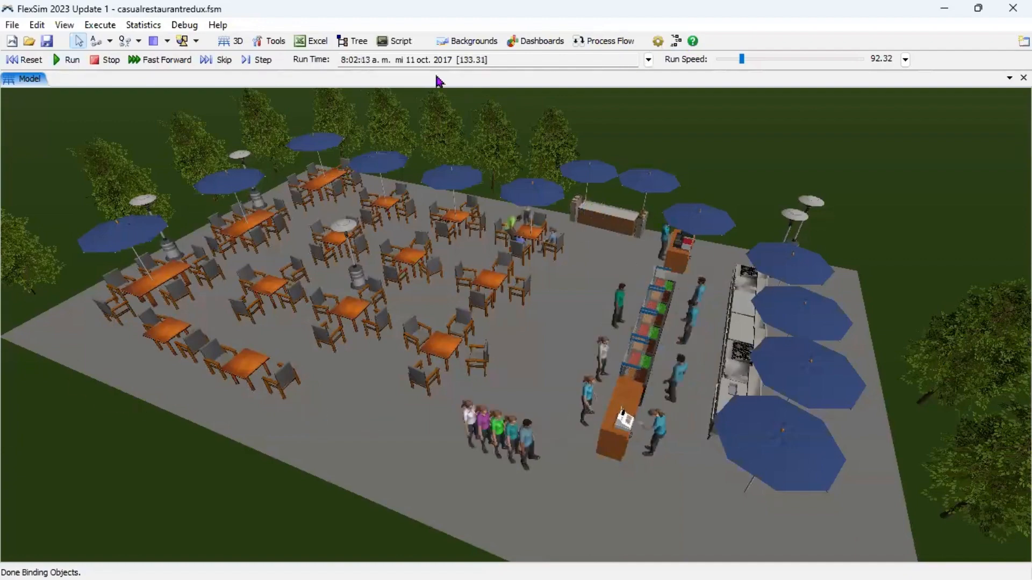
left_click_drag(741, 61, 735, 60)
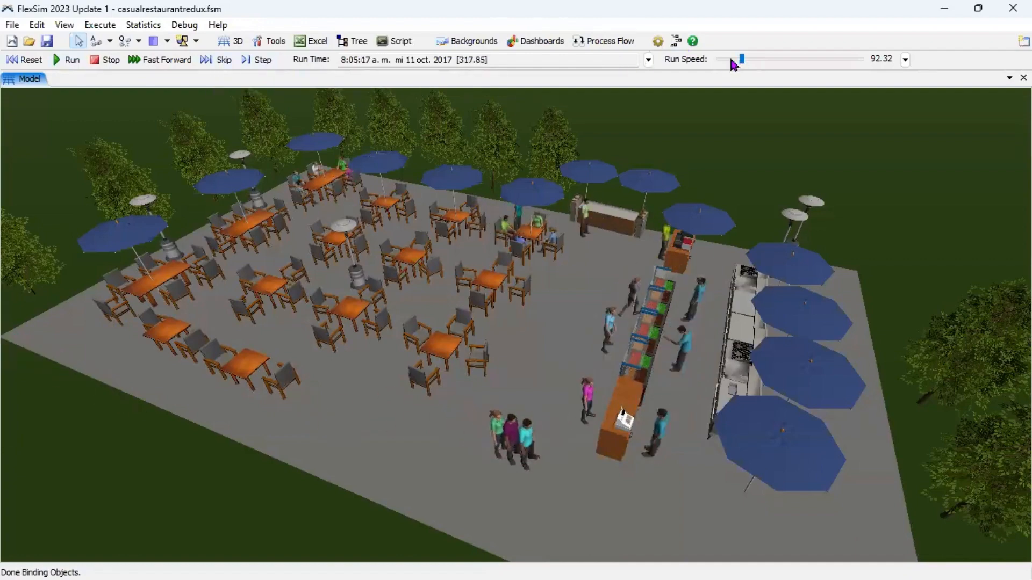
scroll(740, 293, "up", 6)
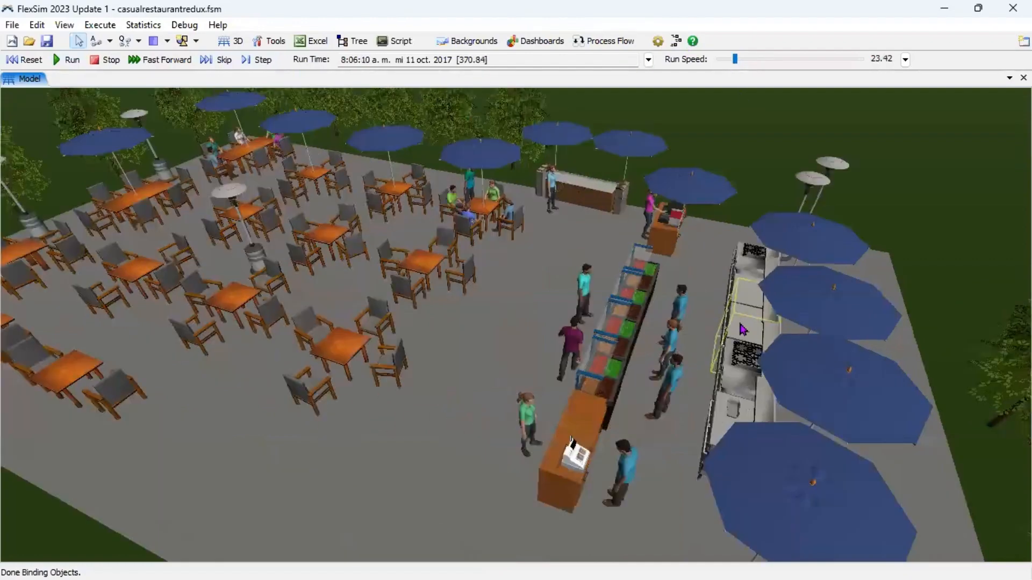